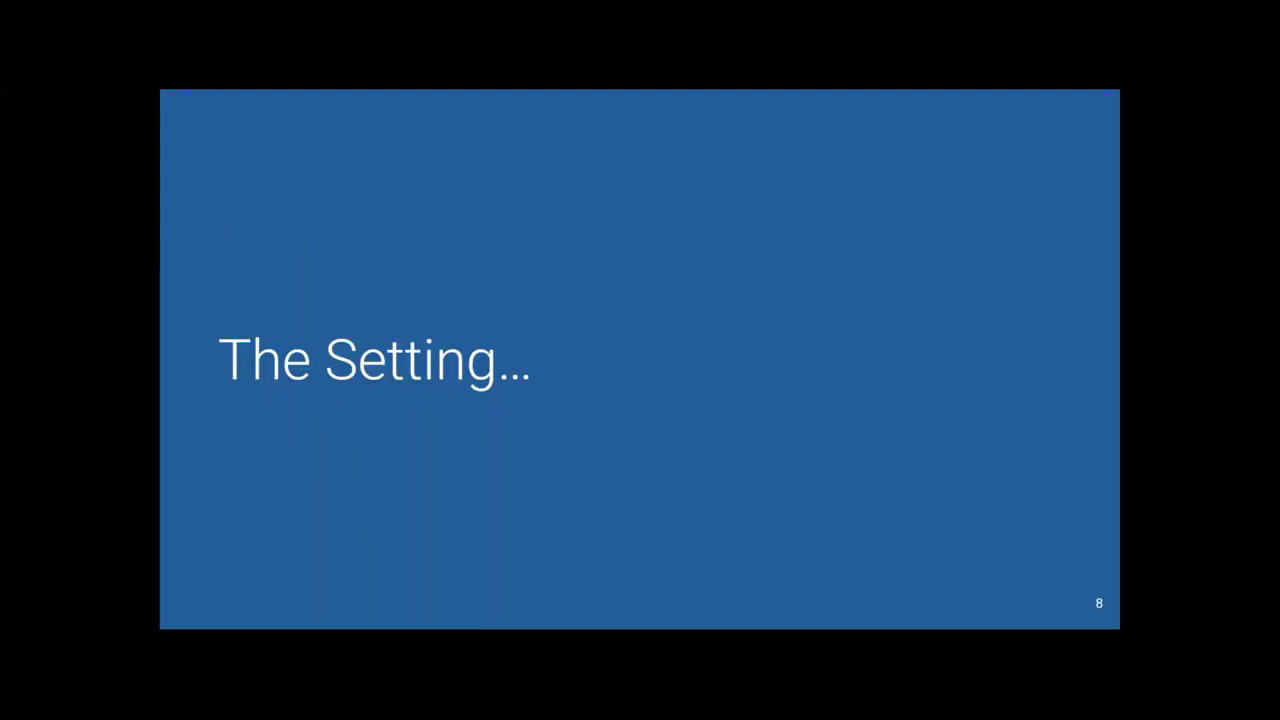
# - Switch from the slideshow to Google Earth Pro and maximize its window
pyautogui.press('Right')
pyautogui.press('Left')
pyautogui.hotkey('alt', 'Tab')
pyautogui.press('Tab')
pyautogui.press('Tab')
pyautogui.press('Tab')
pyautogui.press('Tab')
pyautogui.press('Tab')
pyautogui.press('Tab')
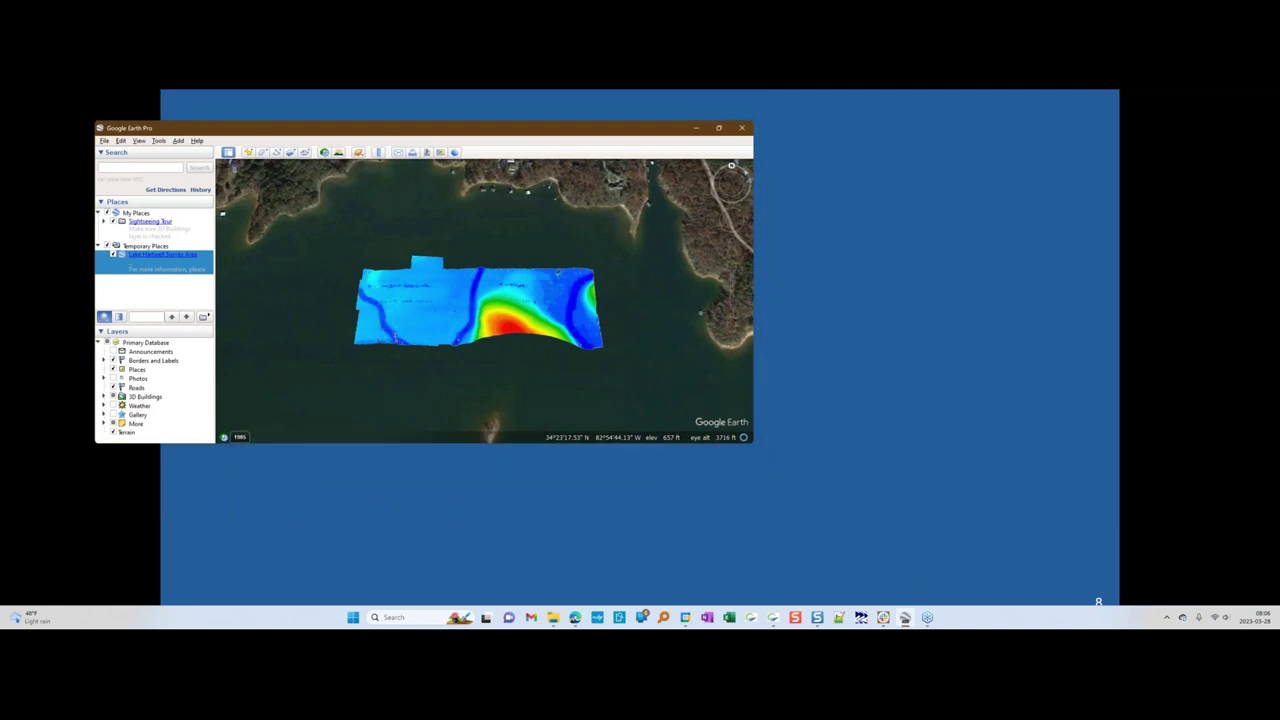
pyautogui.doubleClick(404, 128)
# - Examine where the Lake Hartwell survey area lies, from the surrounding lake out to the eastern United States
pyautogui.scroll(-5, 487, 285)
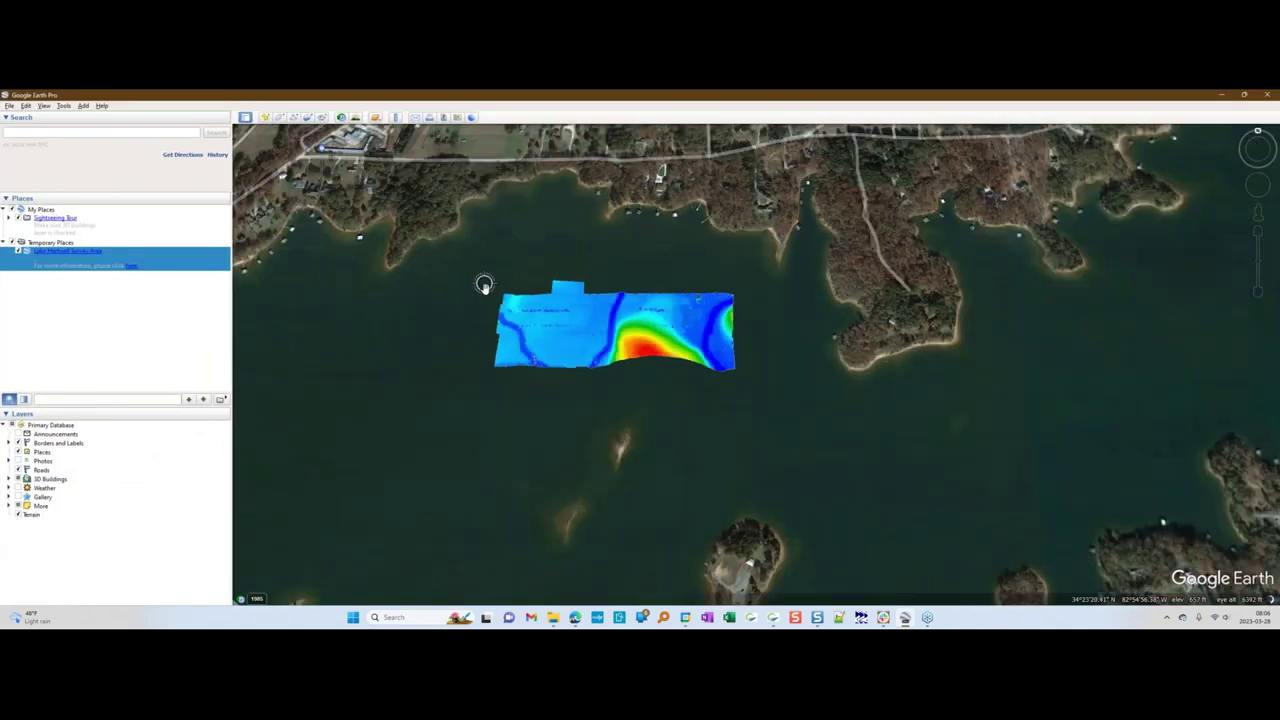
pyautogui.scroll(-5, 486, 293)
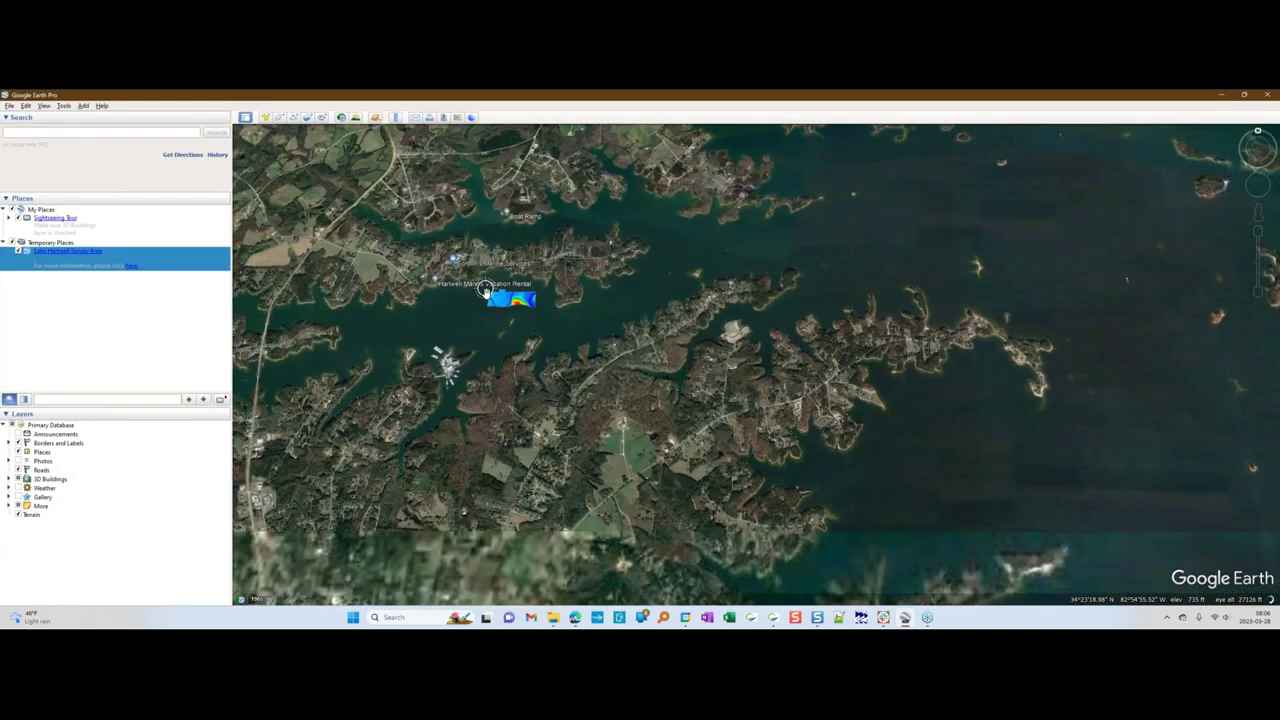
pyautogui.scroll(-5, 486, 294)
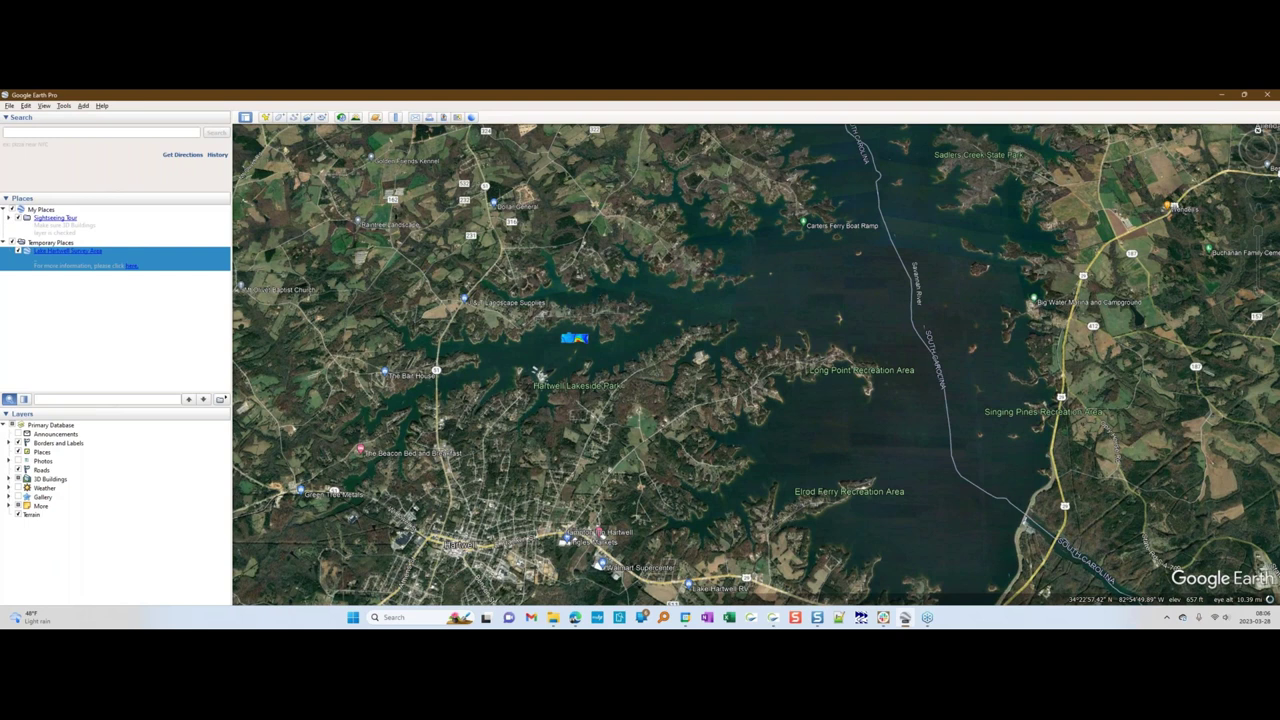
pyautogui.scroll(-3, 585, 290)
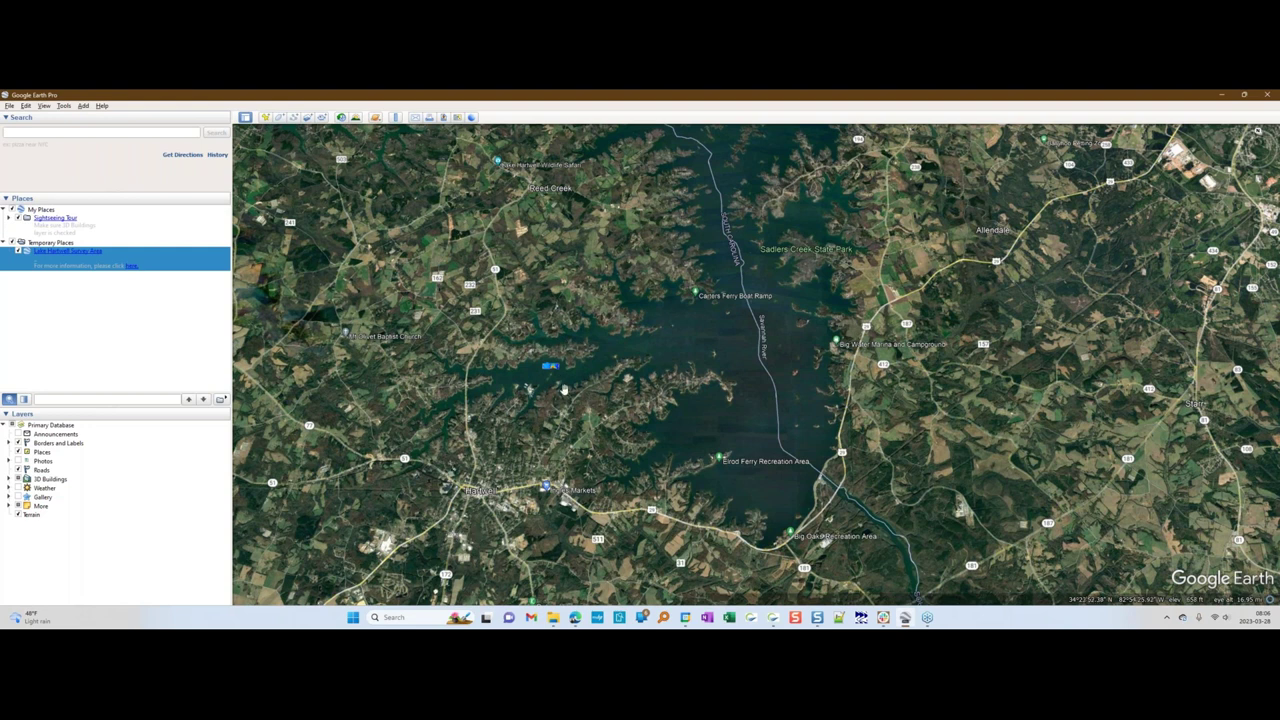
pyautogui.scroll(-3, 564, 390)
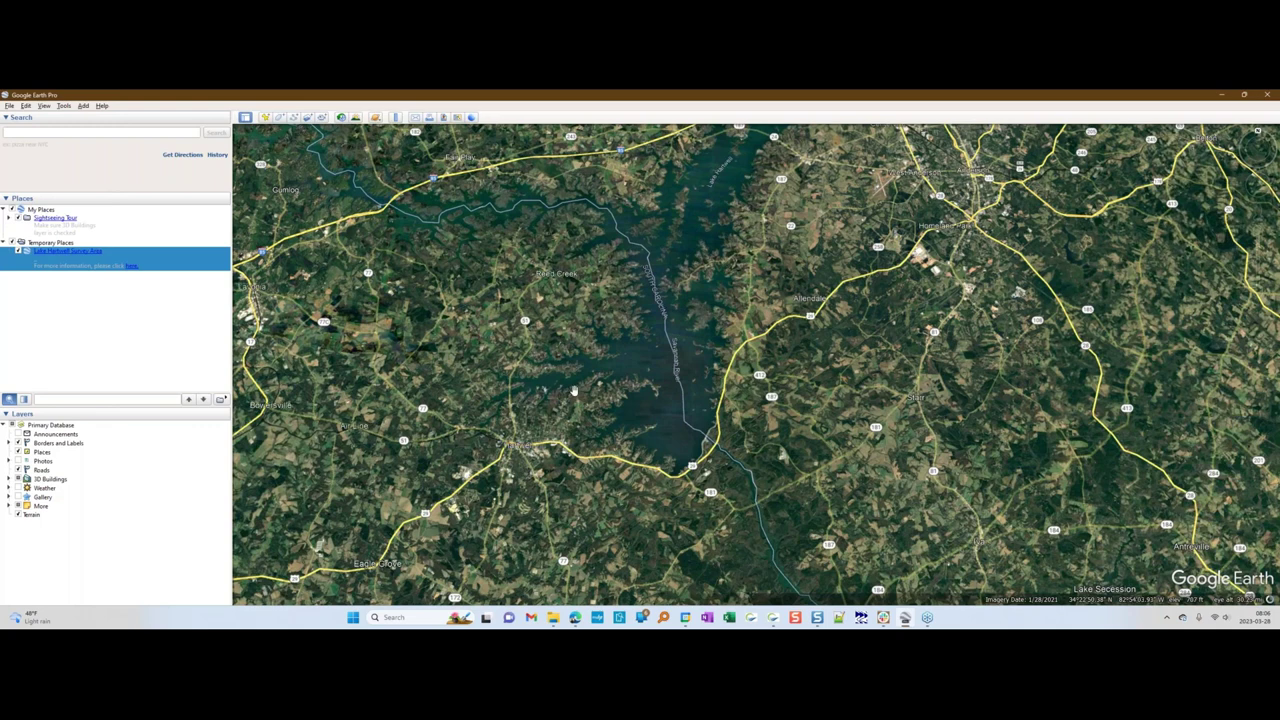
pyautogui.scroll(-3, 574, 391)
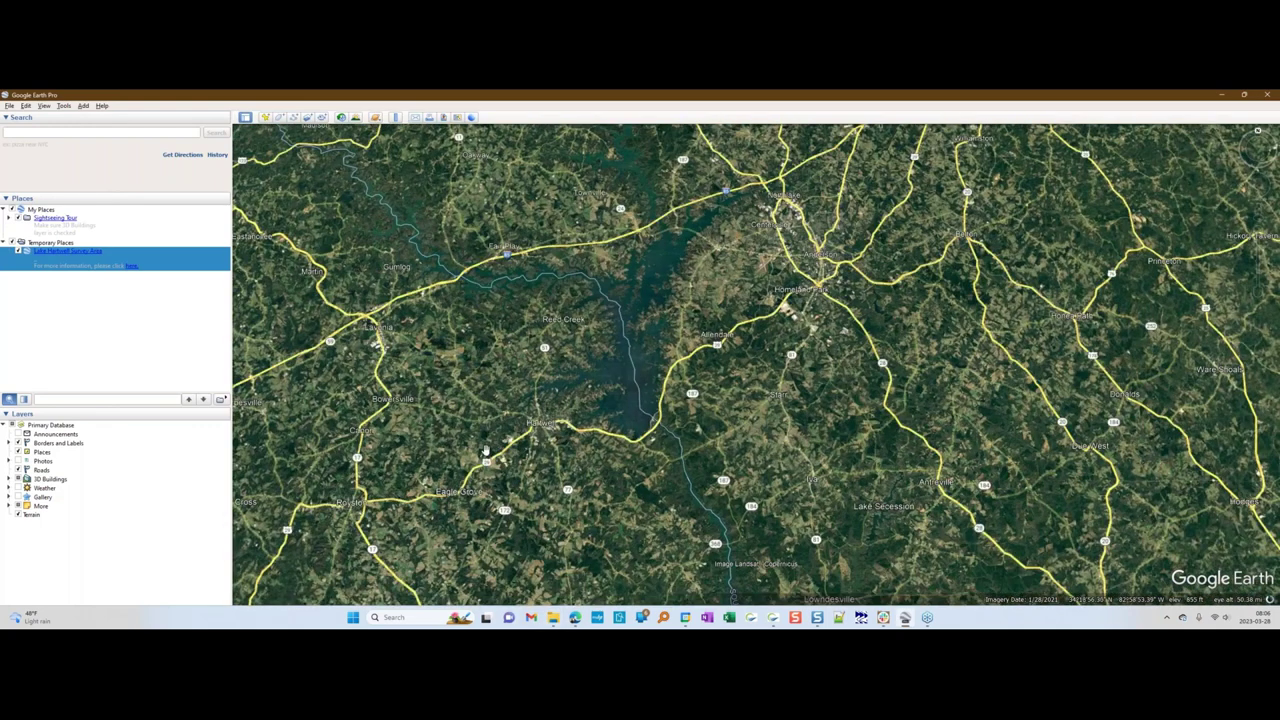
pyautogui.scroll(-5, 485, 451)
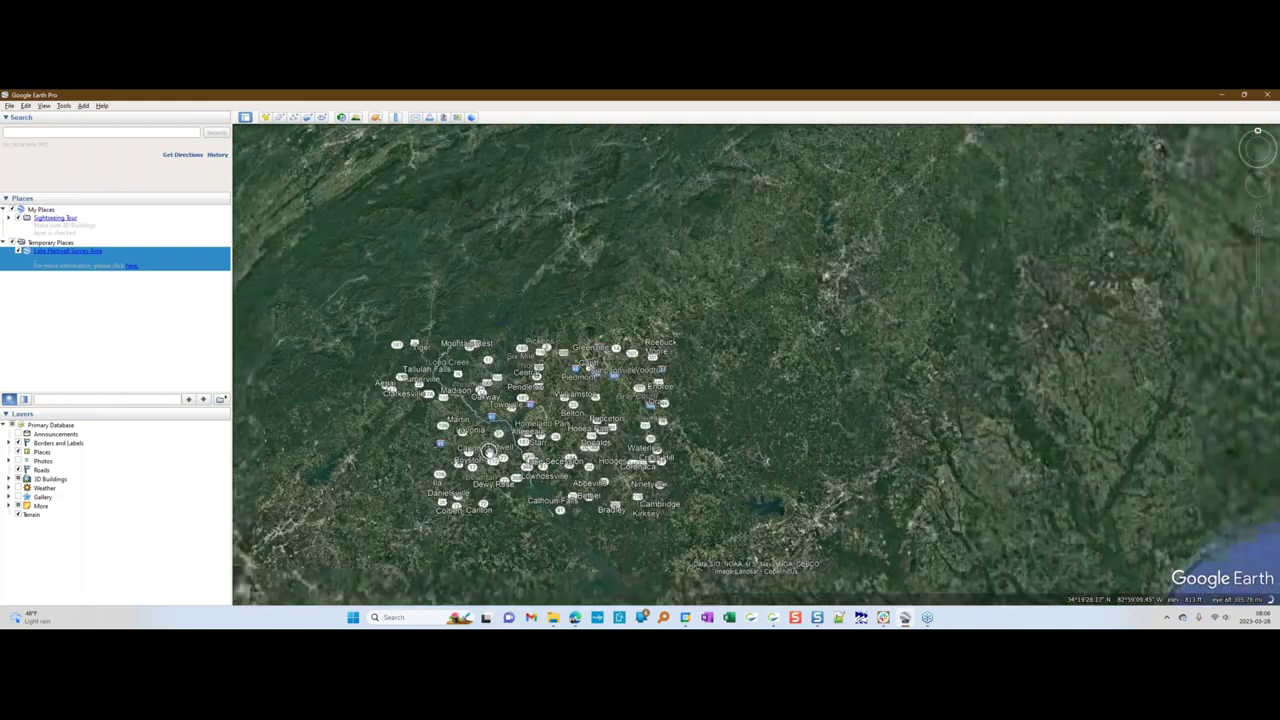
pyautogui.scroll(-3, 485, 453)
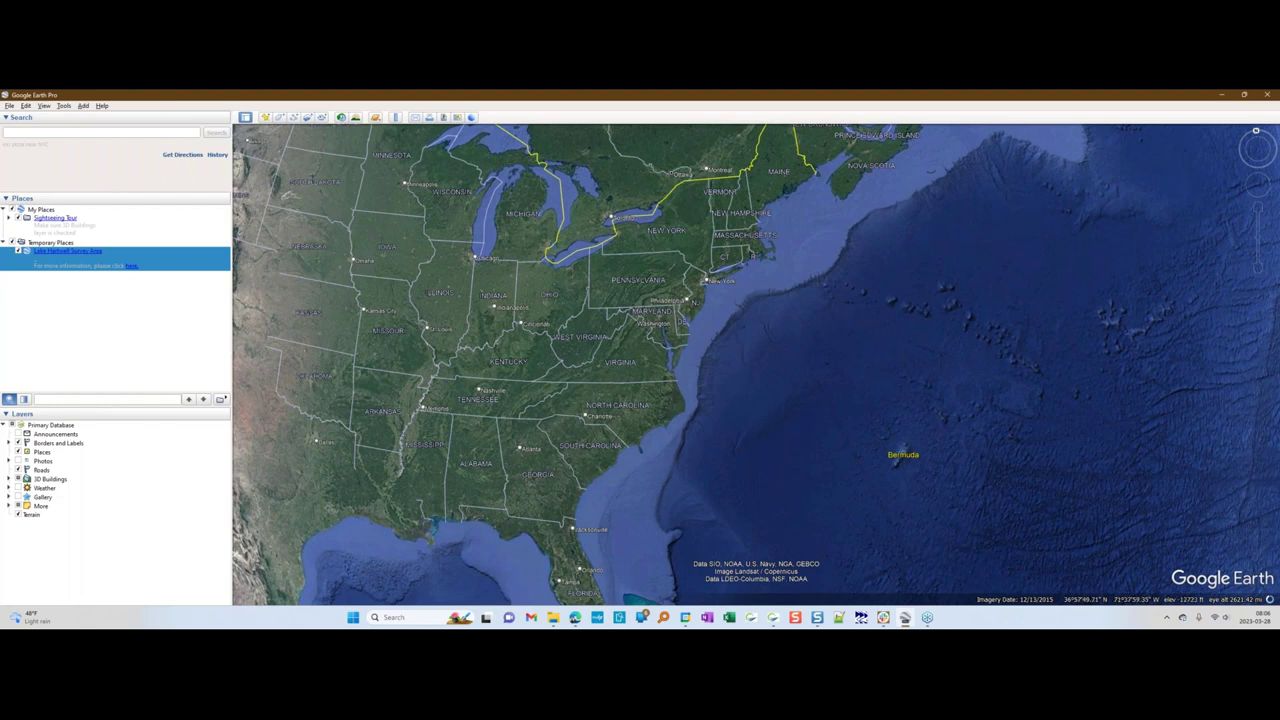
pyautogui.scroll(3, 485, 388)
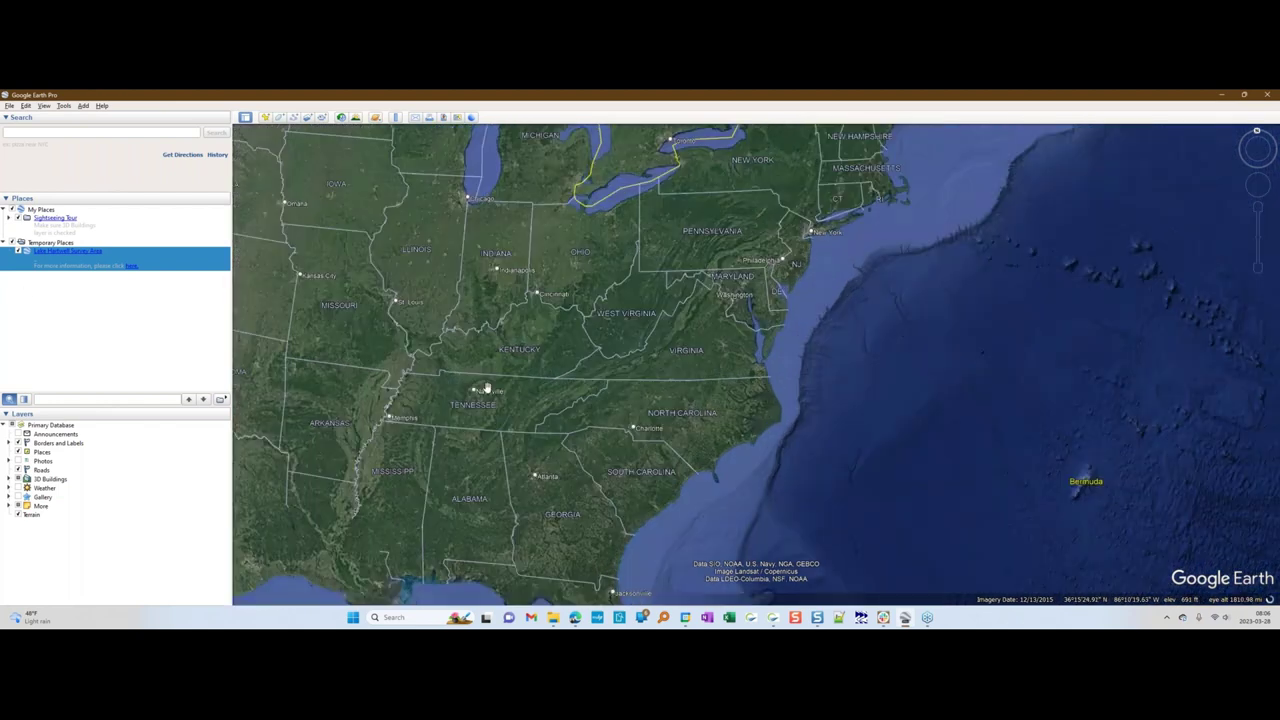
pyautogui.scroll(3, 485, 388)
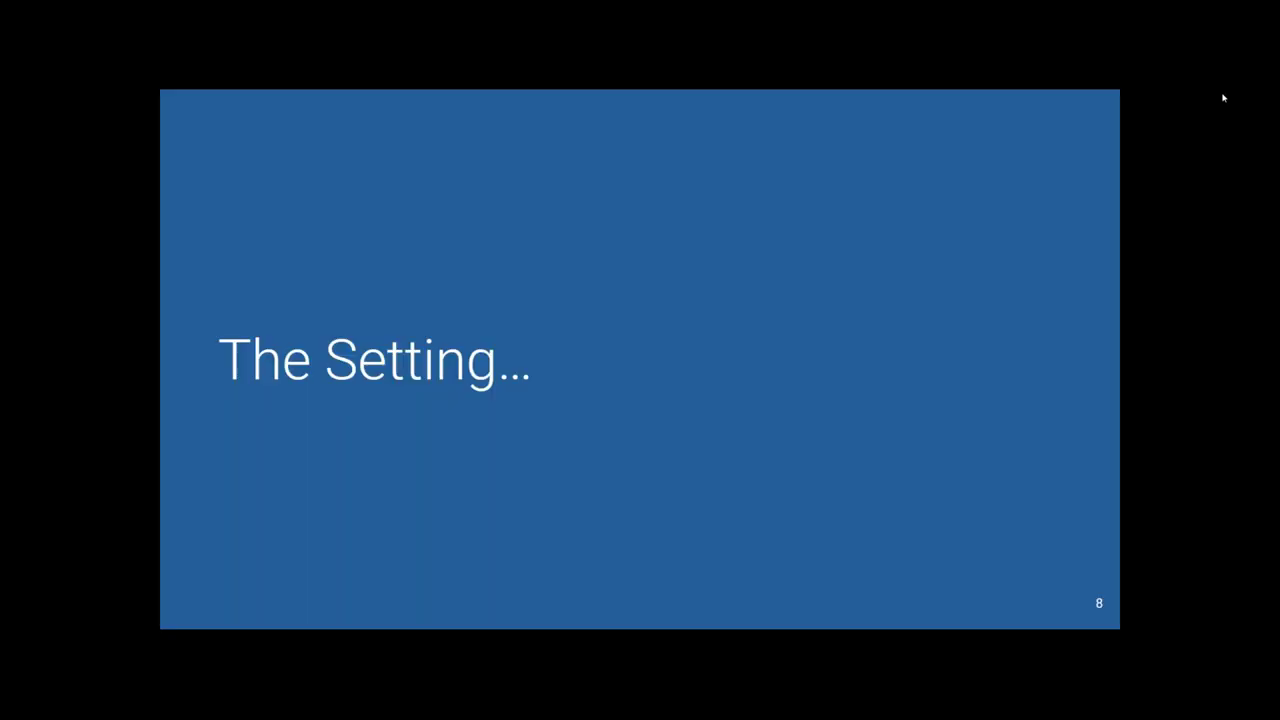
# - Switch to SonarWiz with the Lake_Hartwell project open
pyautogui.click(962, 139)
pyautogui.hotkey('alt', 'Tab')
pyautogui.hotkey('alt', 'Tab')
pyautogui.hotkey('alt', 'Tab')
pyautogui.hotkey('alt', 'Tab')
pyautogui.hotkey('alt', 'Tab')
pyautogui.hotkey('alt', 'Tab')
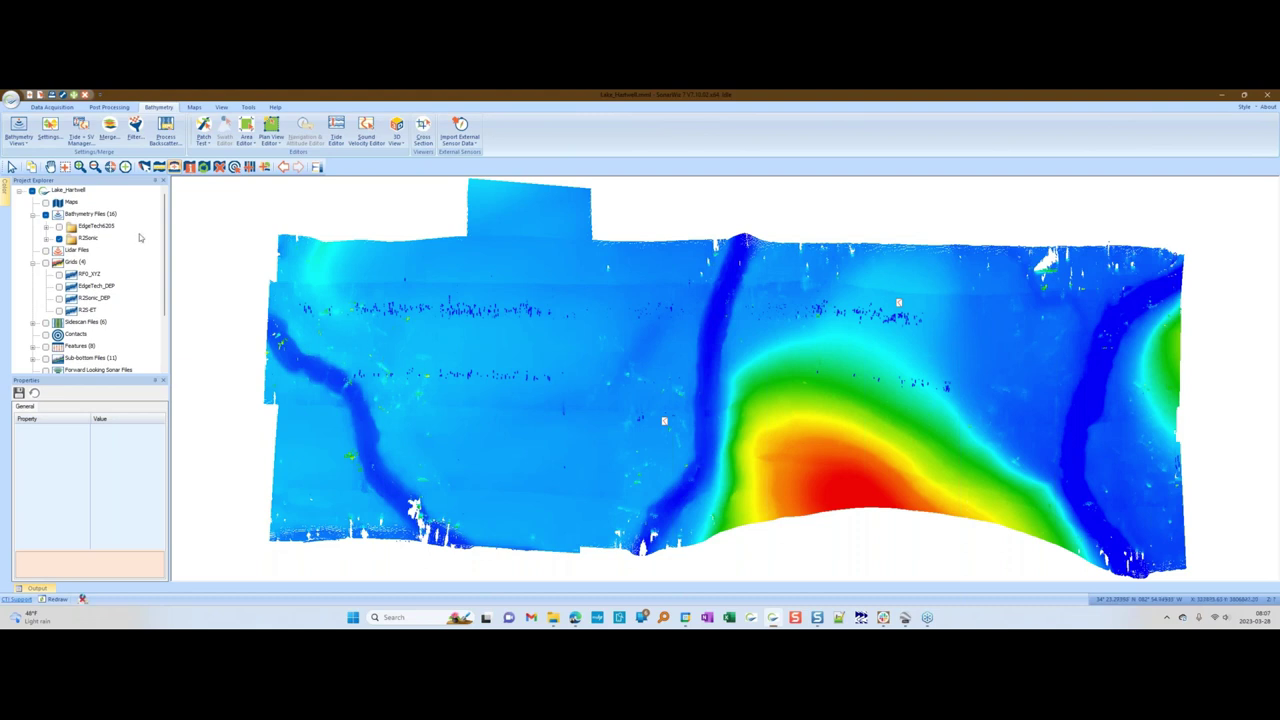
# - Hide the R2Sonic bathymetry, display the EdgeTech6205 bathymetry instead, and expand both folders to list their files
pyautogui.click(59, 239)
pyautogui.click(59, 227)
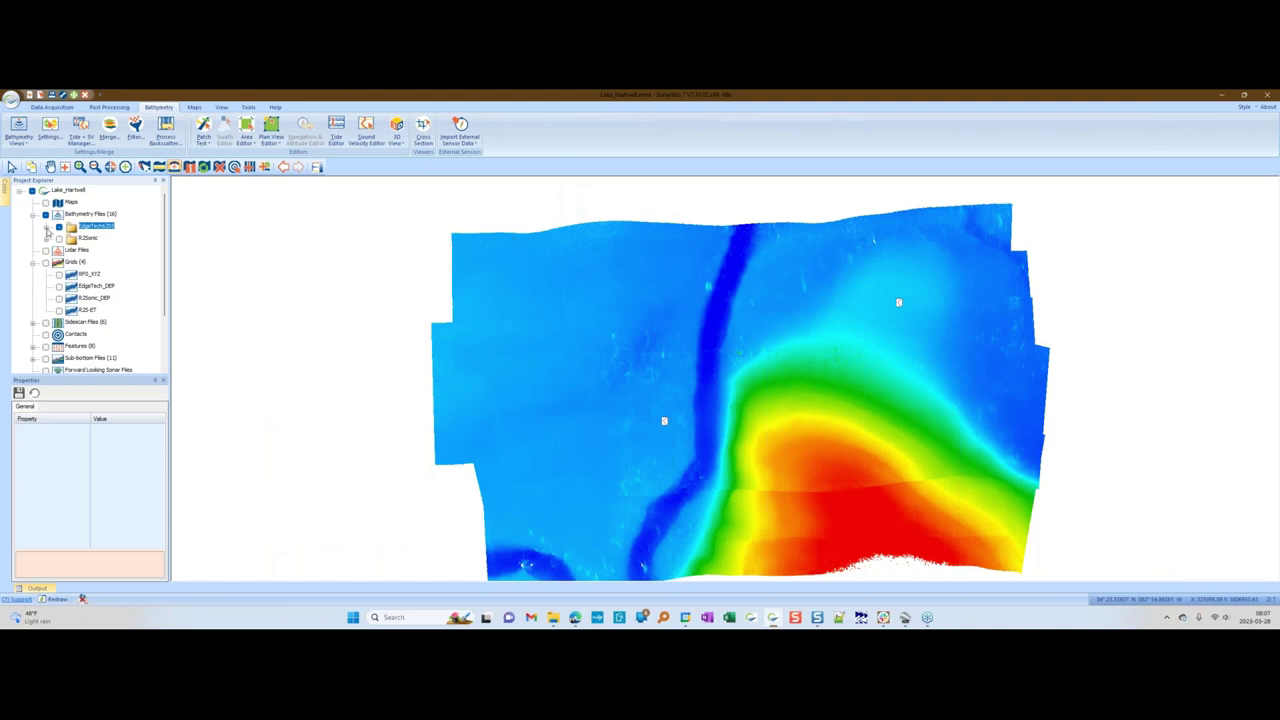
pyautogui.click(46, 227)
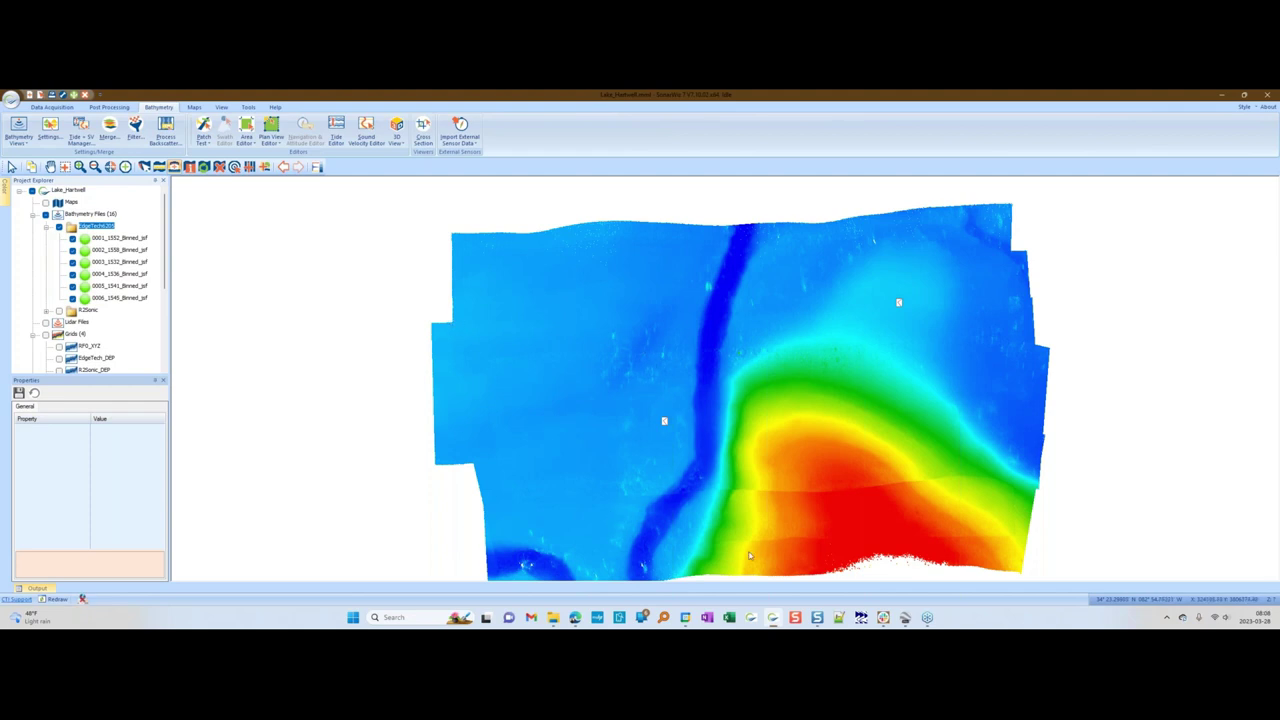
pyautogui.click(46, 311)
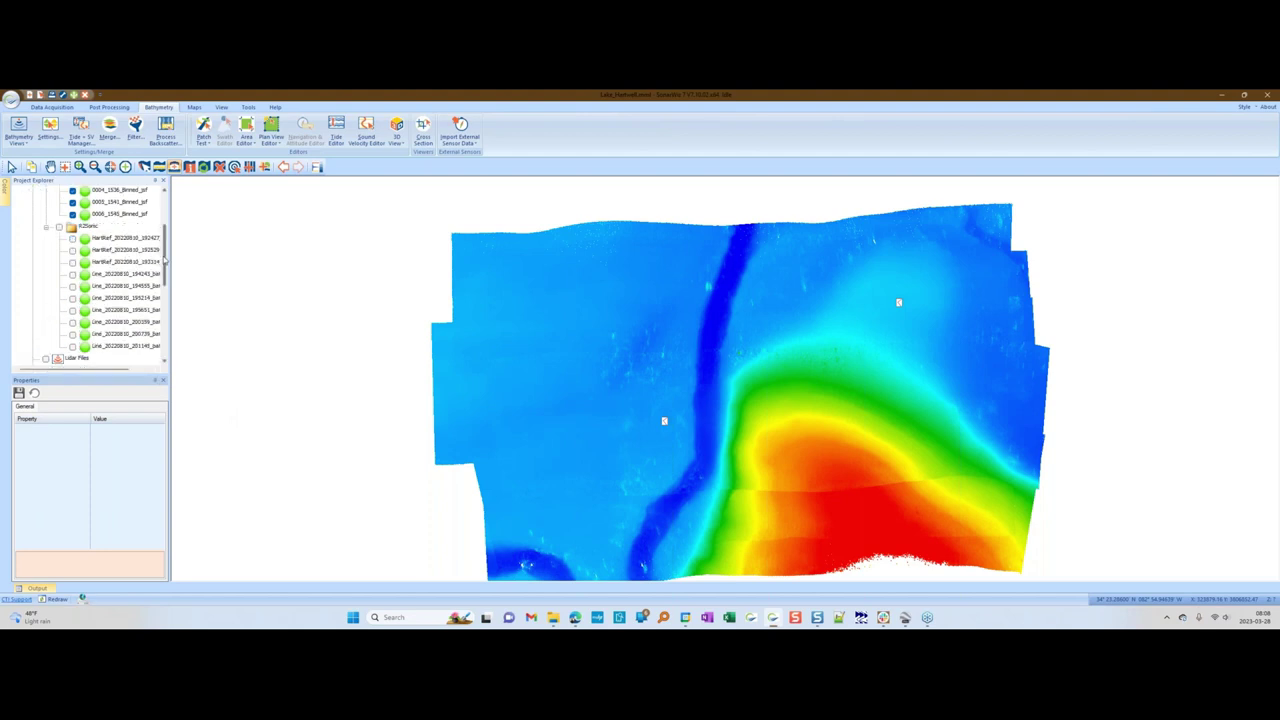
# - Inspect the data properties of the EdgeTech file 0001_1552_Binned_jsf and the first R2Sonic HartRef file
pyautogui.scroll(3, 165, 258)
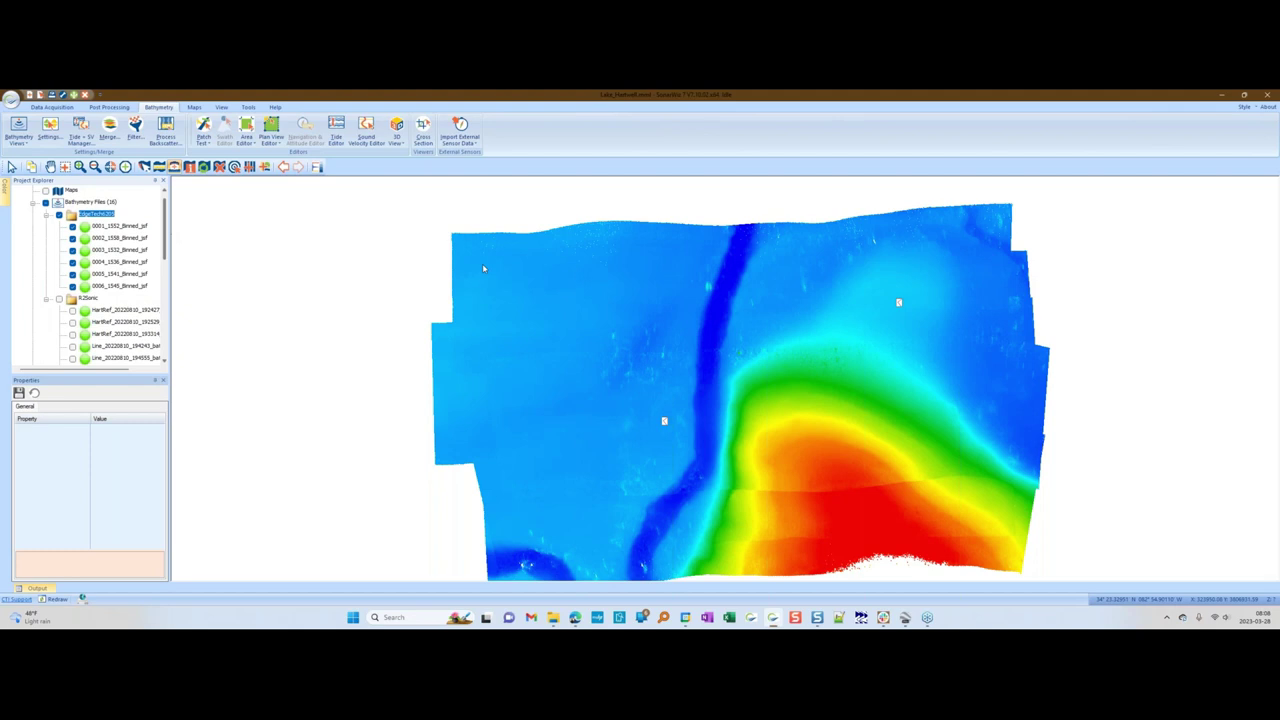
pyautogui.click(560, 284)
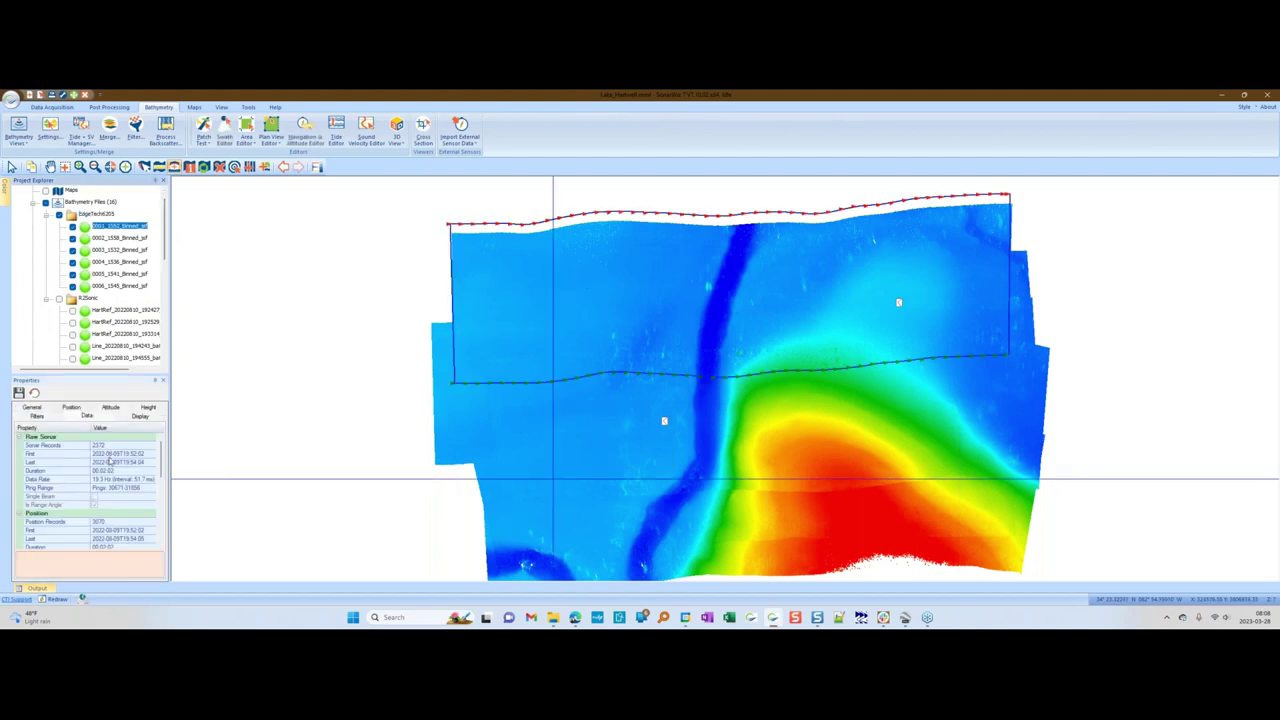
pyautogui.click(117, 312)
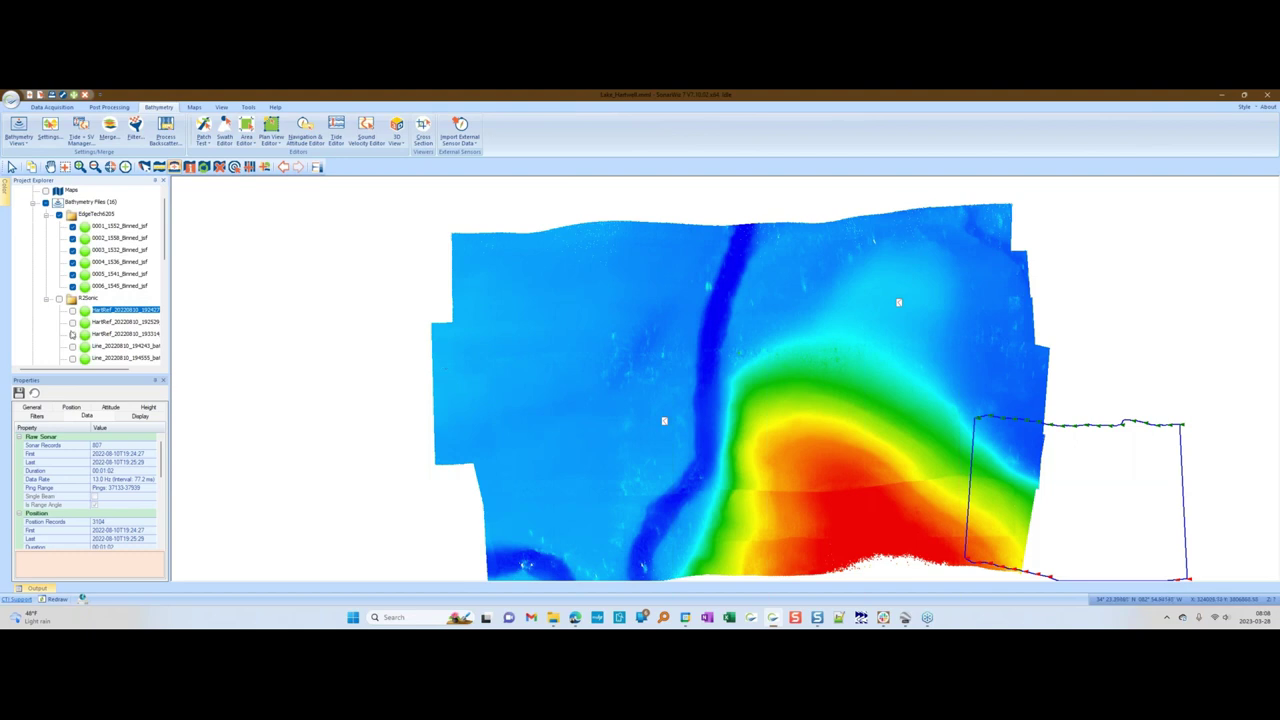
# - Display the R2Sonic bathymetry together with the EdgeTech6205 data, toggling the R2Sonic folder off and on to compare coverage
pyautogui.click(59, 300)
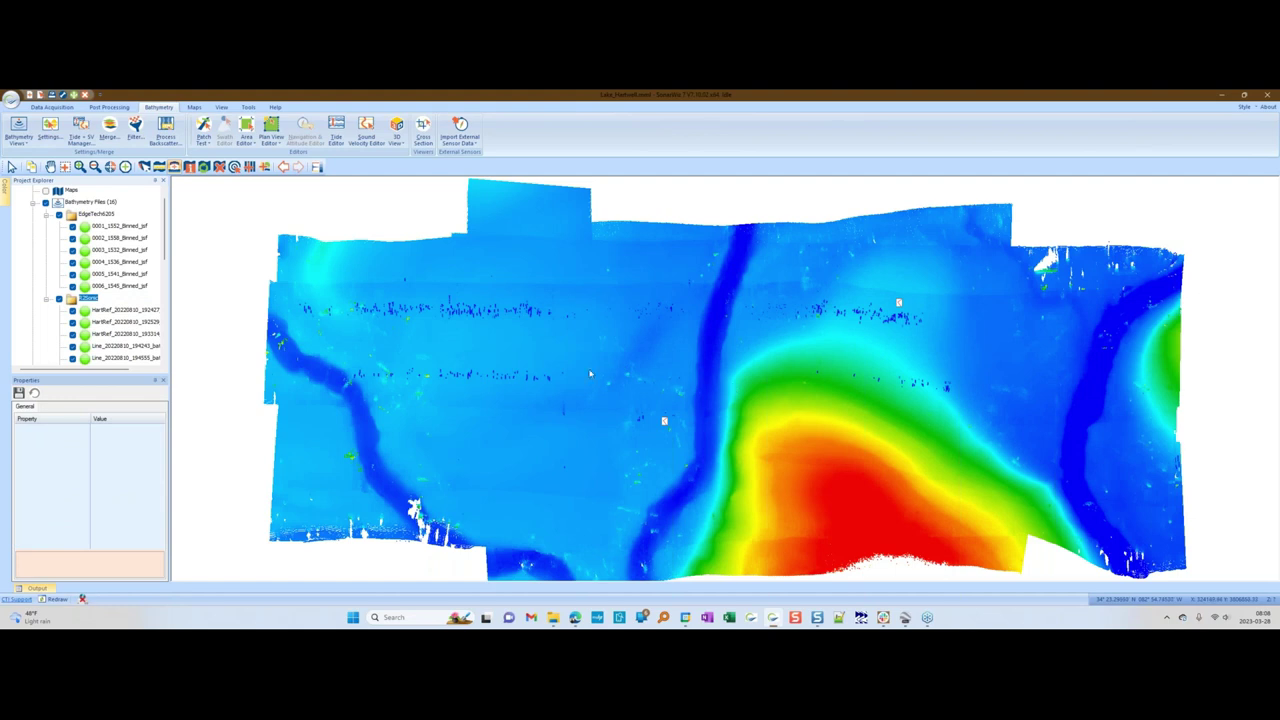
pyautogui.click(59, 300)
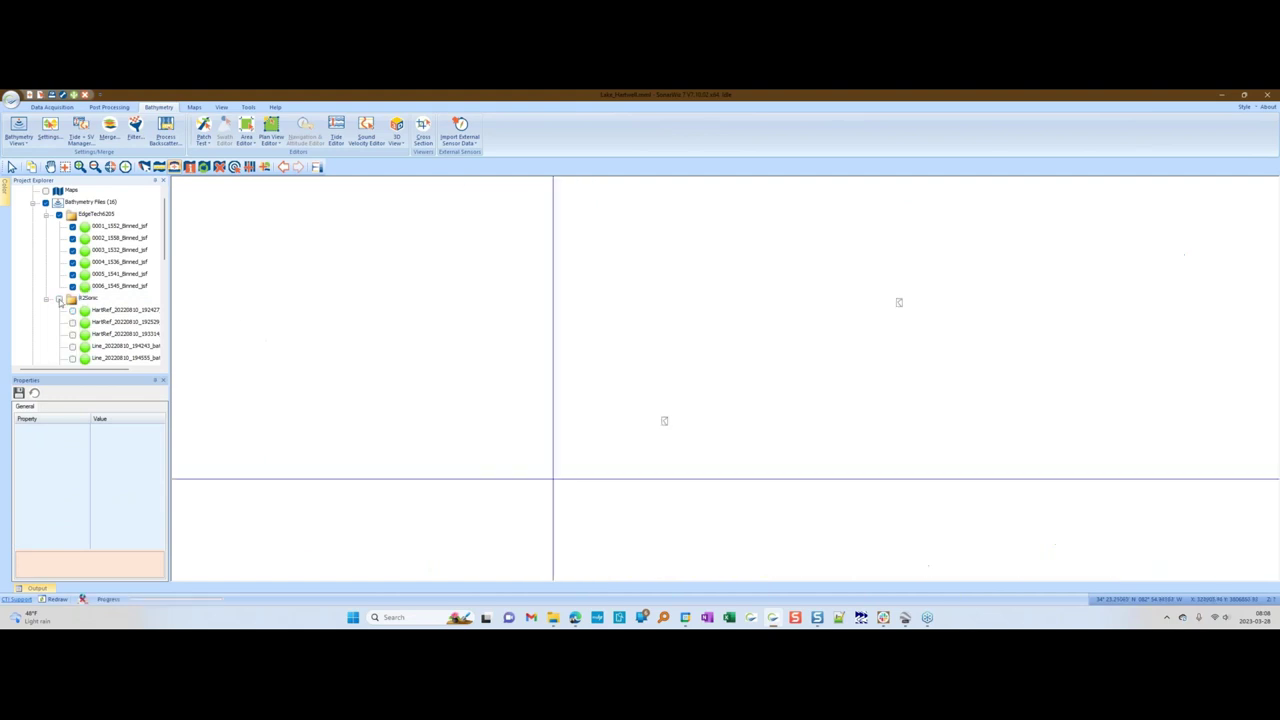
pyautogui.click(59, 300)
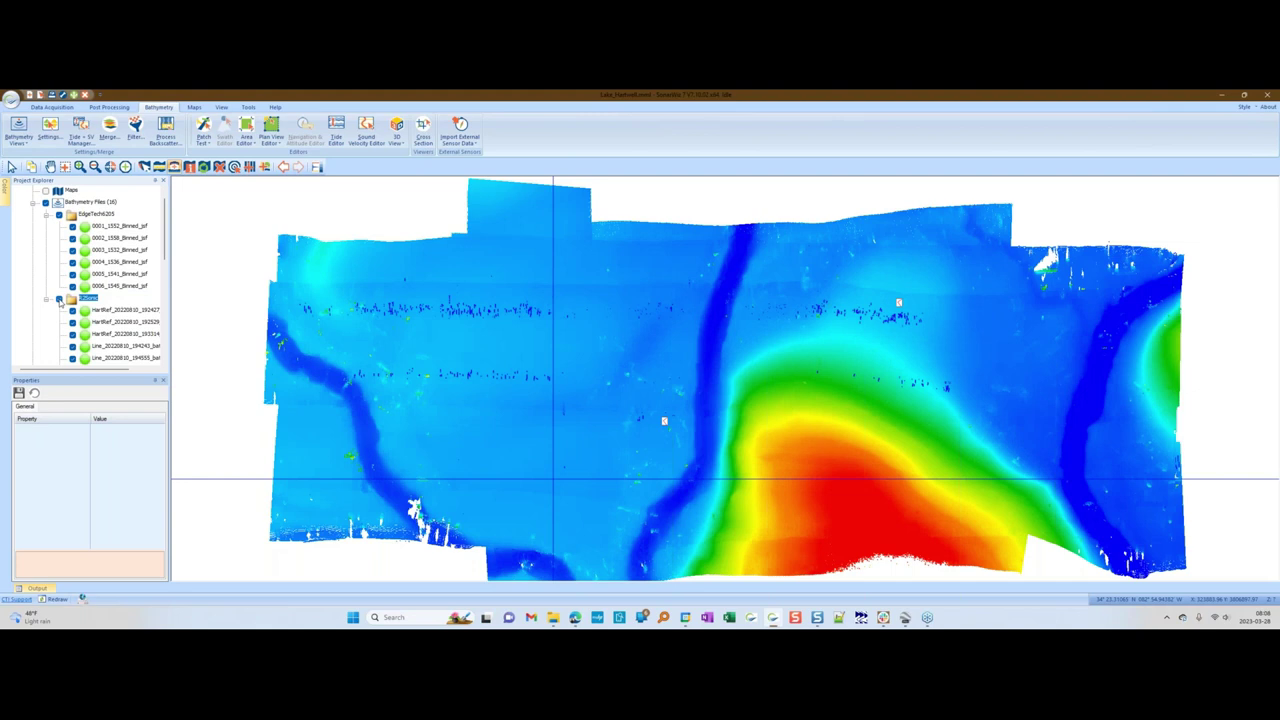
pyautogui.click(59, 300)
pyautogui.click(59, 300)
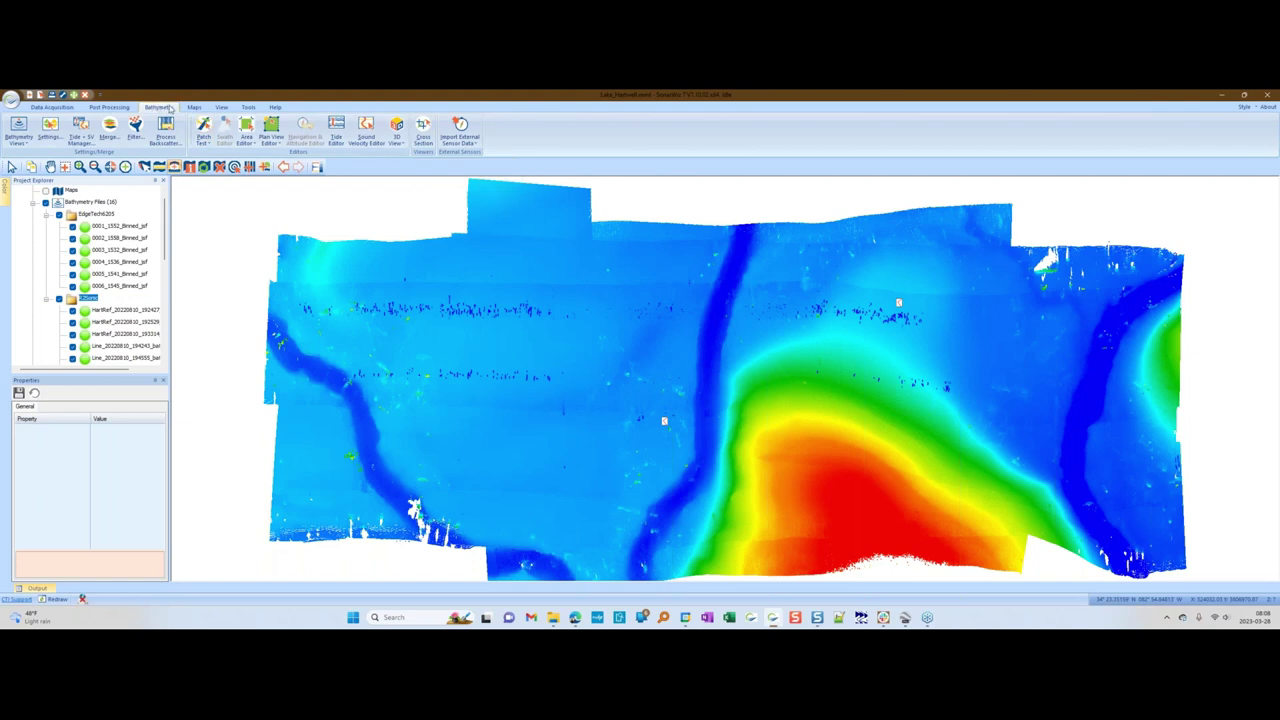
# - Draw a bathymetry cross section across the central dark-blue channel and compare its profiles colored by Channel and by Survey Line
pyautogui.click(428, 128)
pyautogui.click(775, 345)
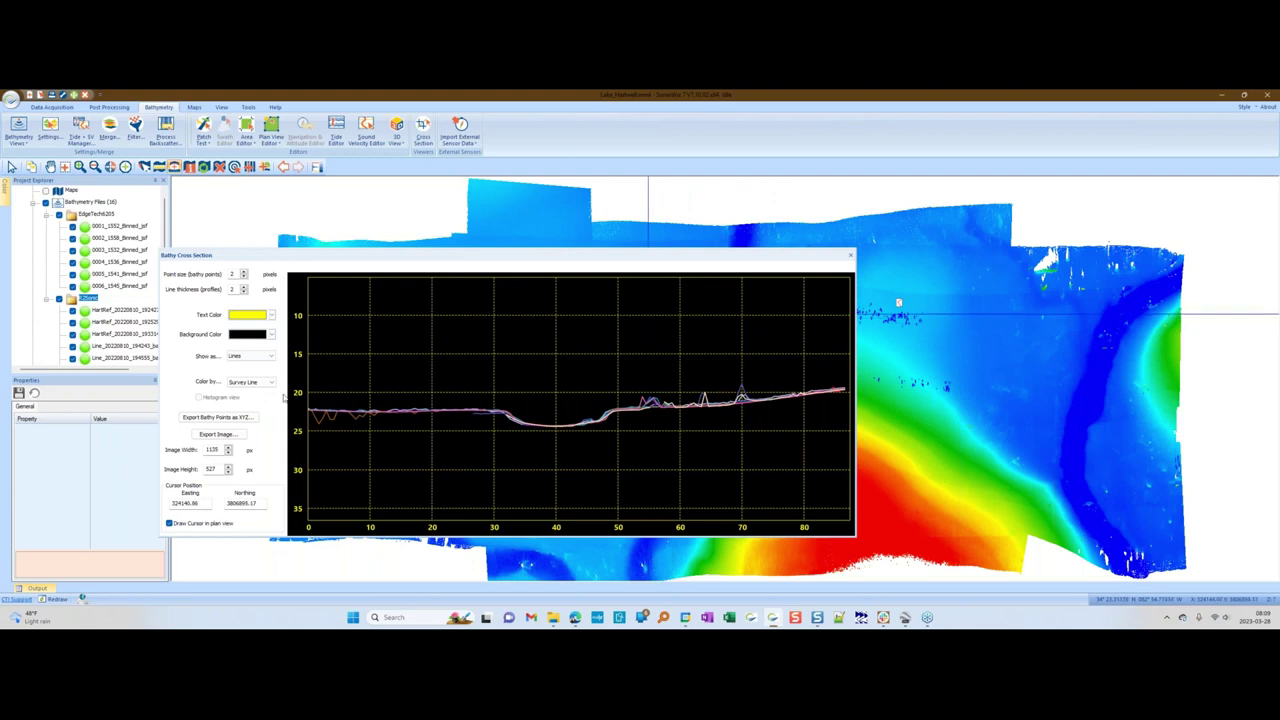
pyautogui.click(255, 382)
pyautogui.click(250, 394)
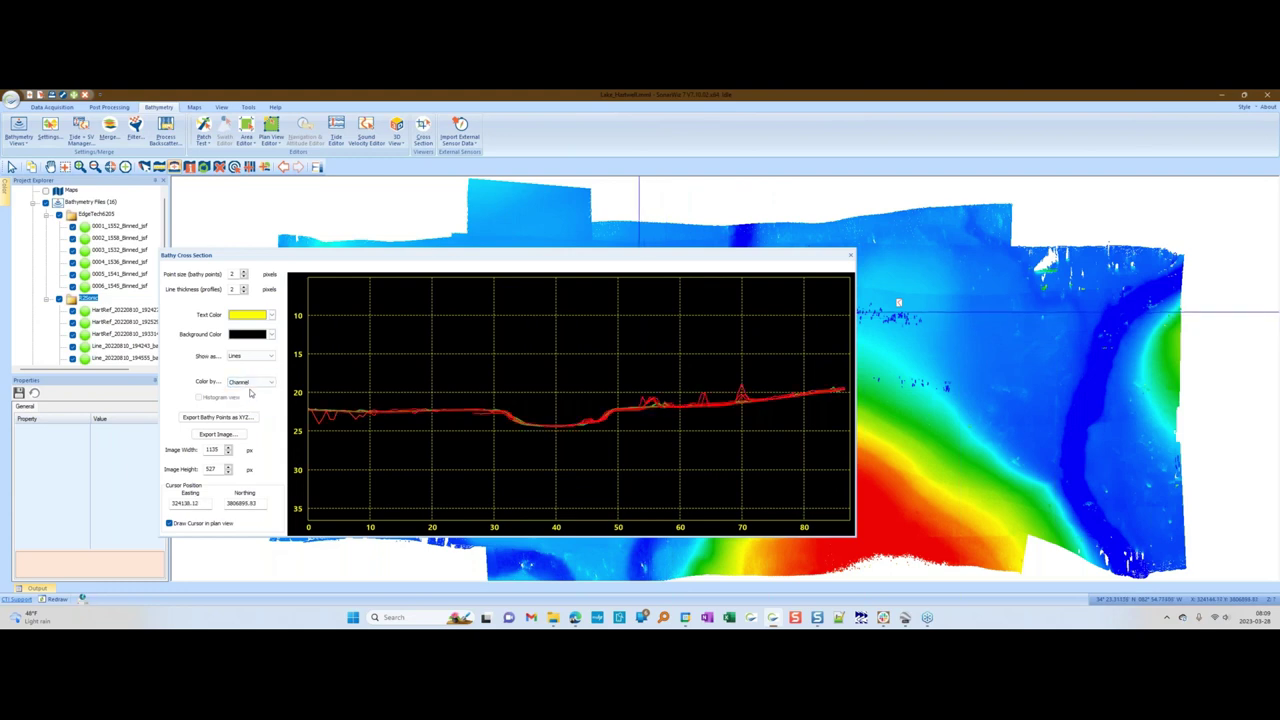
pyautogui.click(255, 384)
pyautogui.click(258, 398)
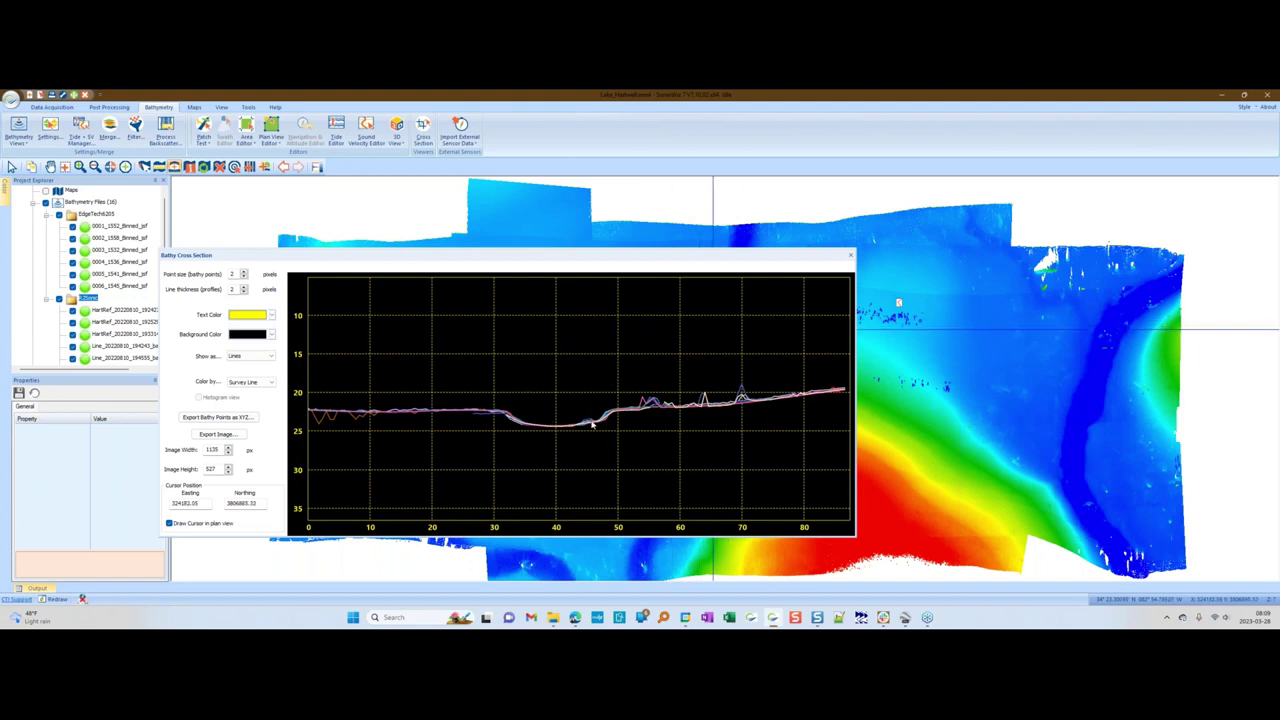
# - Color the cross-section profiles by Depth and preview the Histogram view before turning it off
pyautogui.click(254, 385)
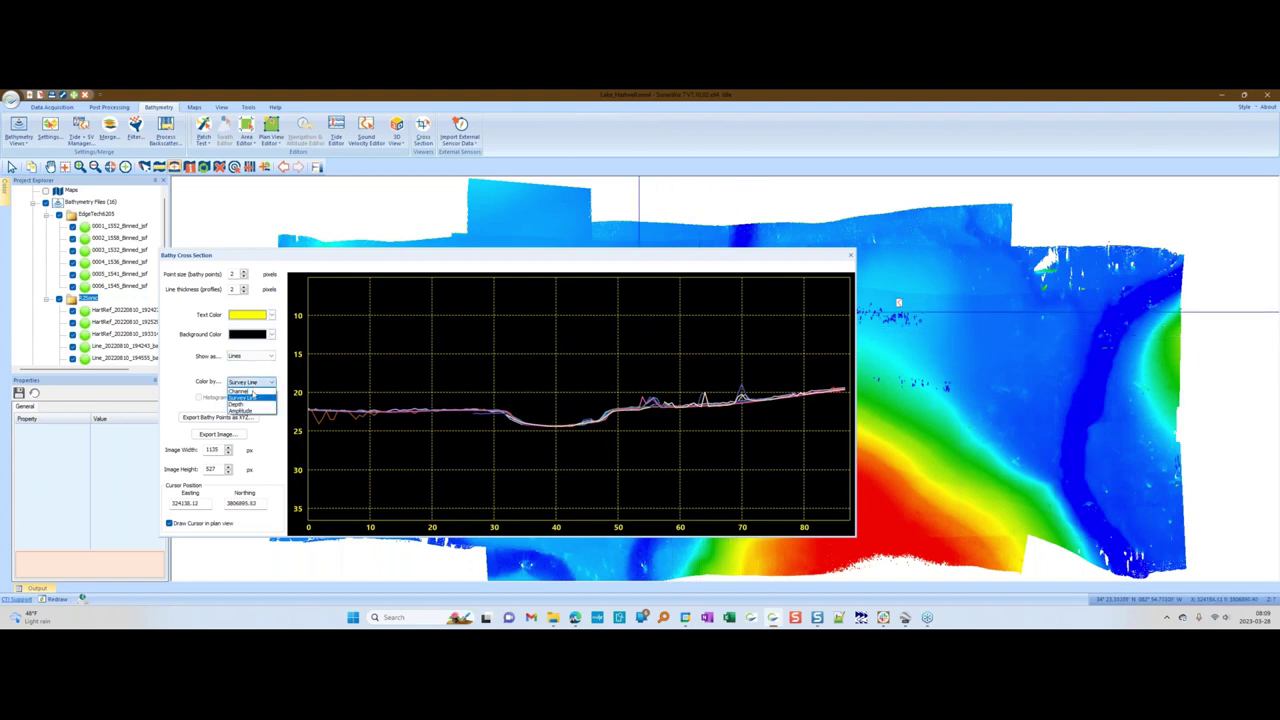
pyautogui.click(253, 402)
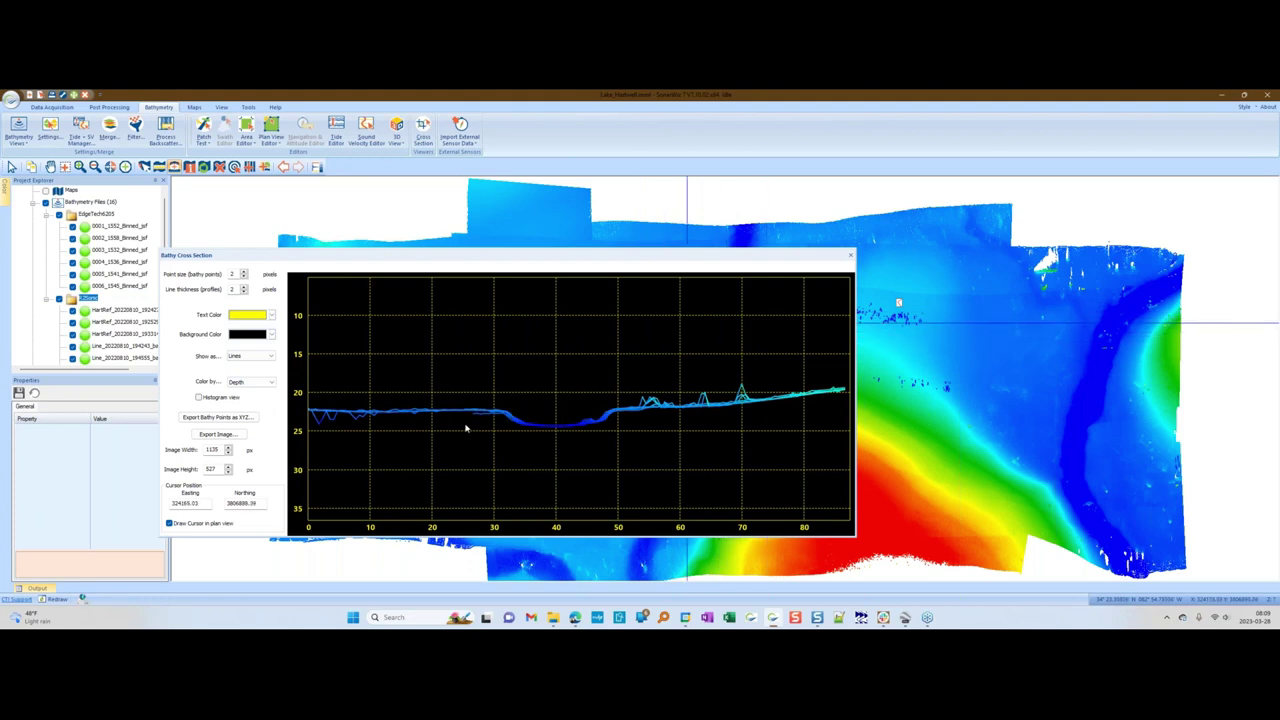
pyautogui.click(199, 397)
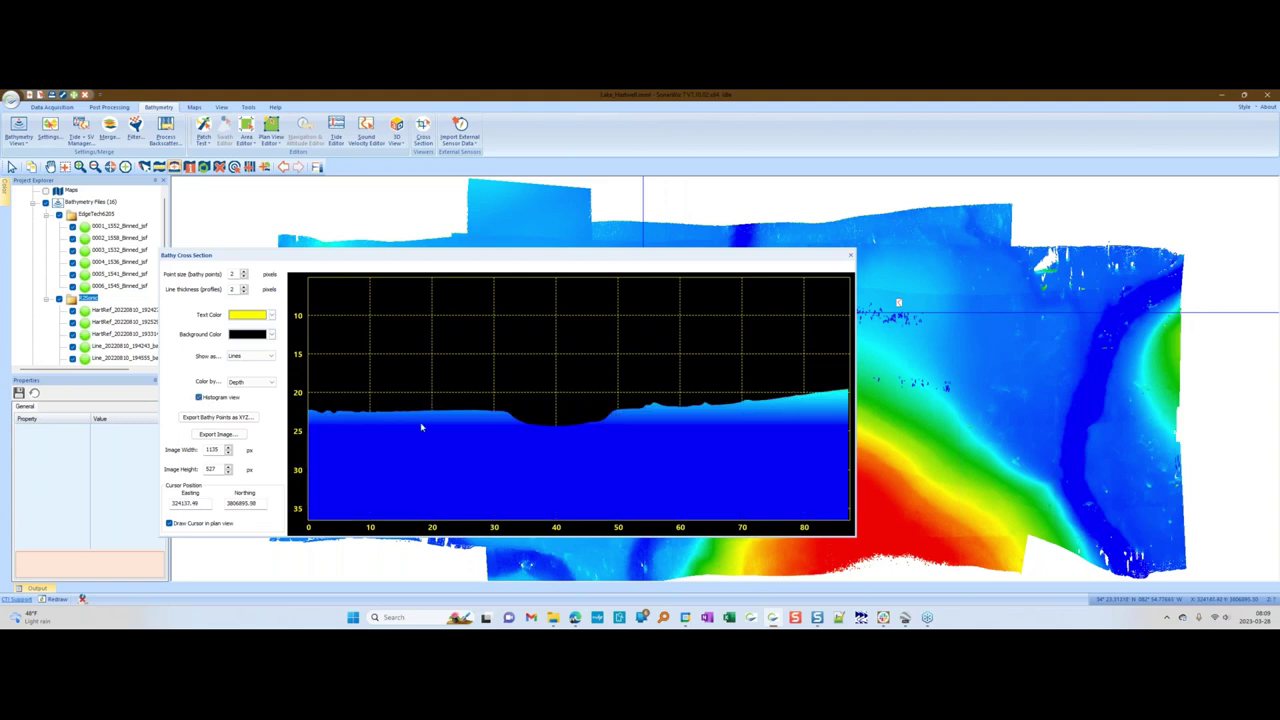
pyautogui.click(199, 397)
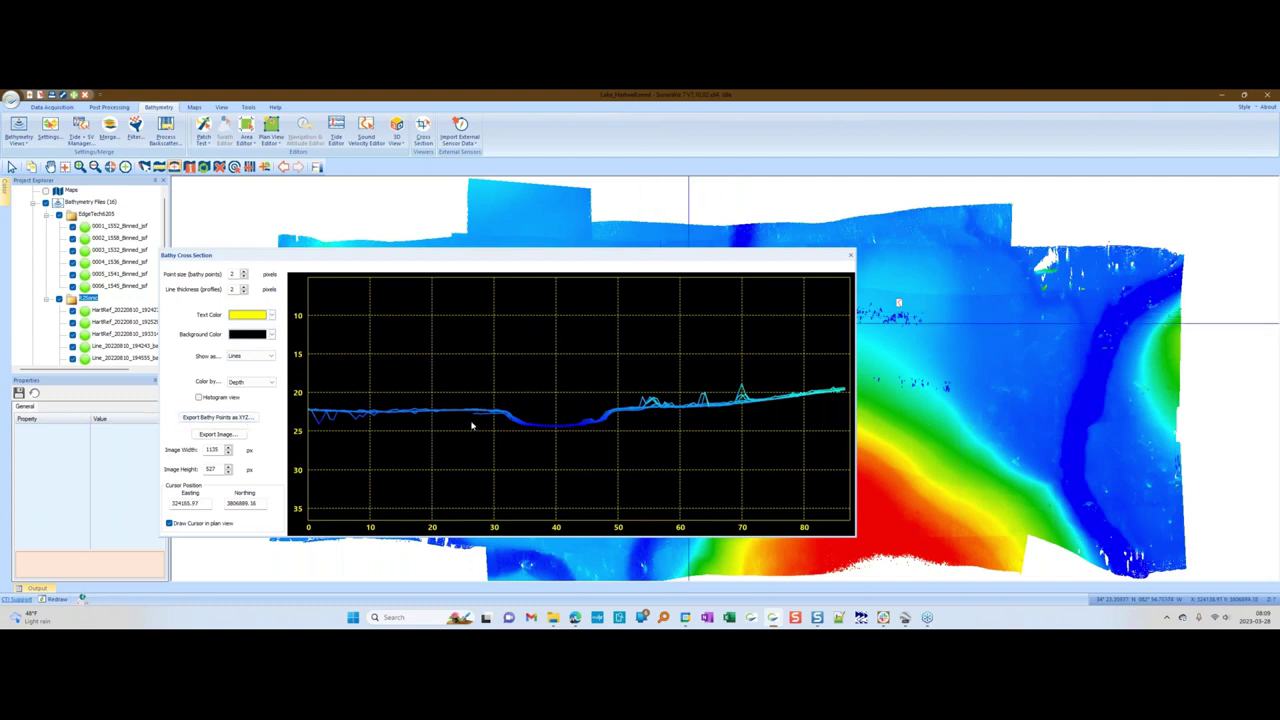
# - Open the XYZ export for the cross section's bathy points, cancel it, and close the Bathy Cross Section window
pyautogui.click(219, 419)
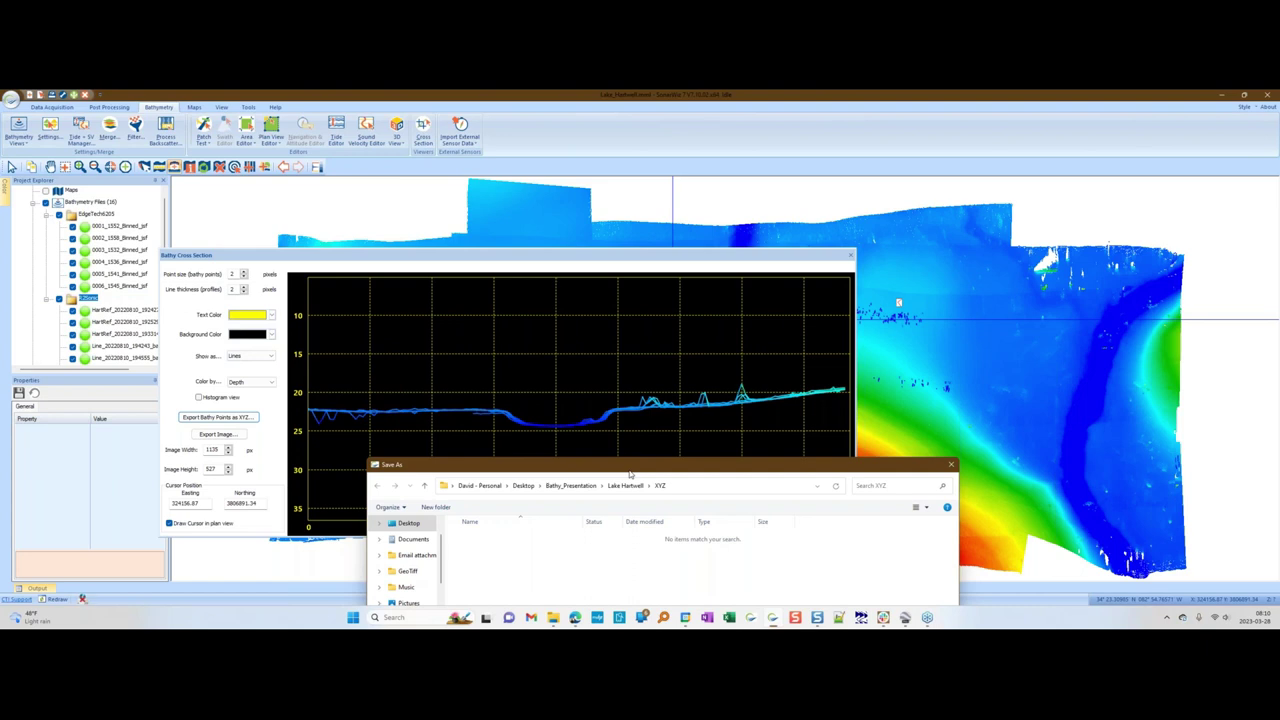
pyautogui.moveTo(630, 474); pyautogui.dragTo(597, 313)
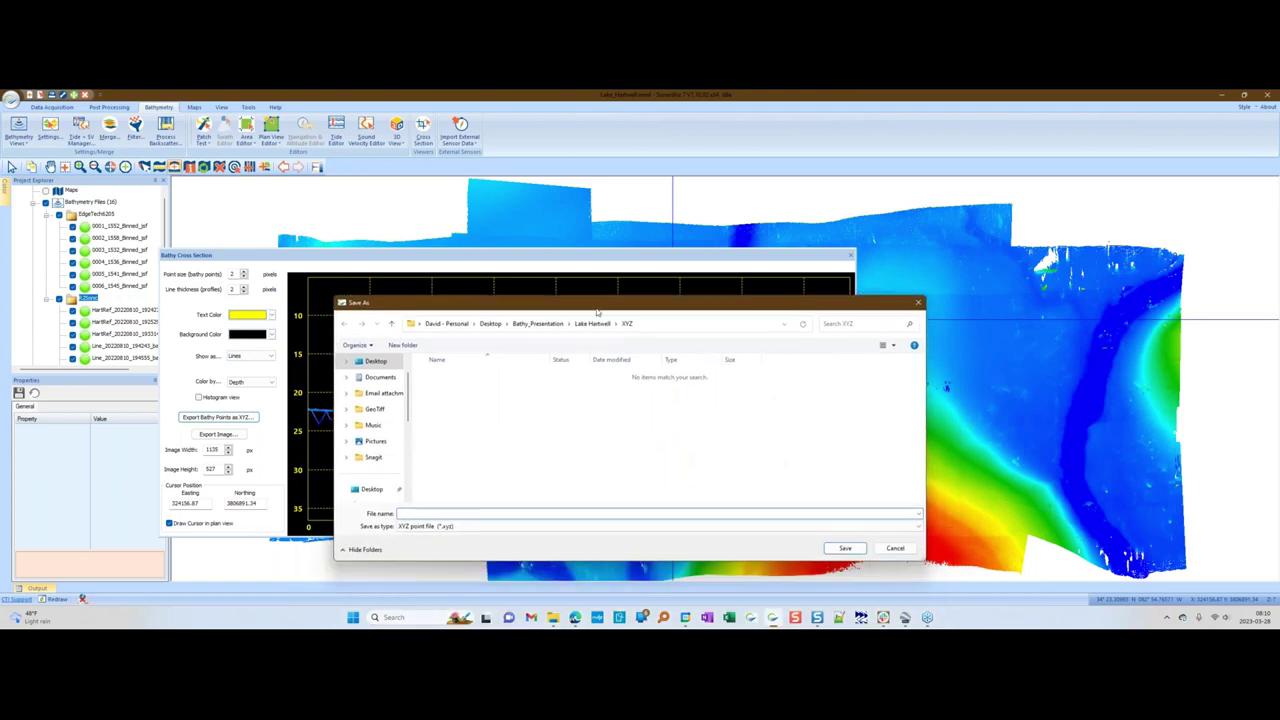
pyautogui.click(918, 302)
pyautogui.click(851, 256)
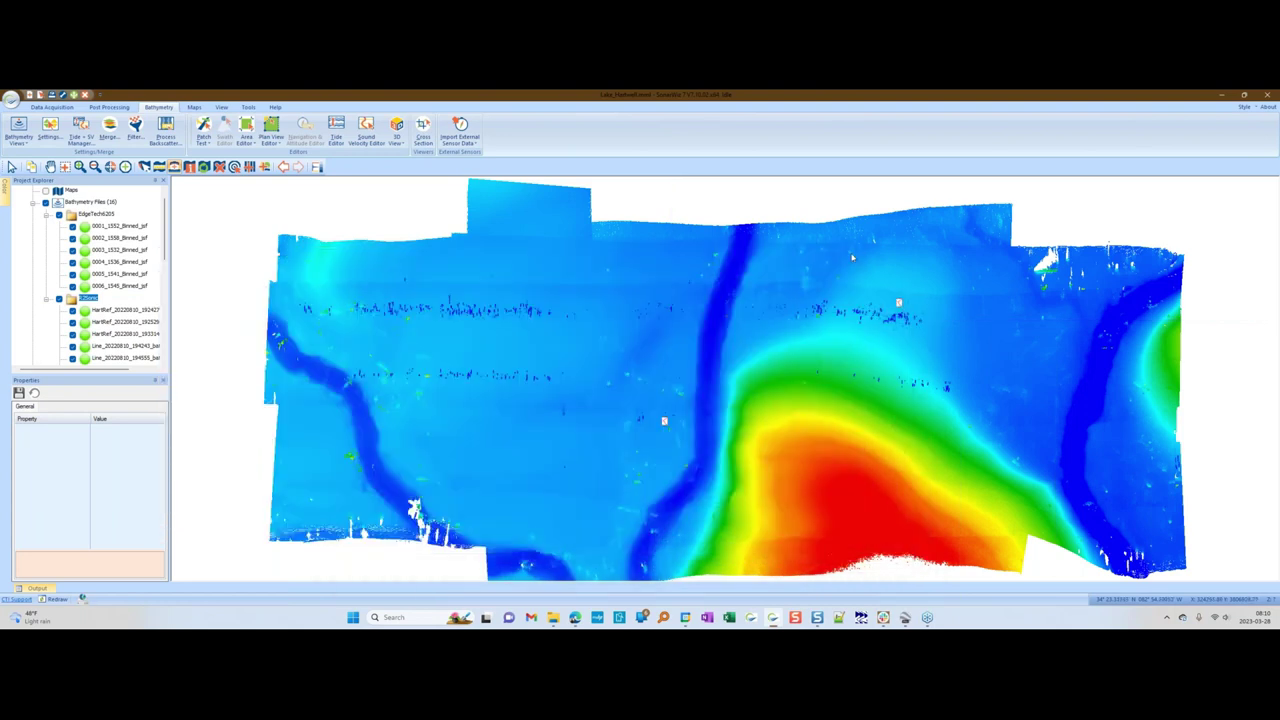
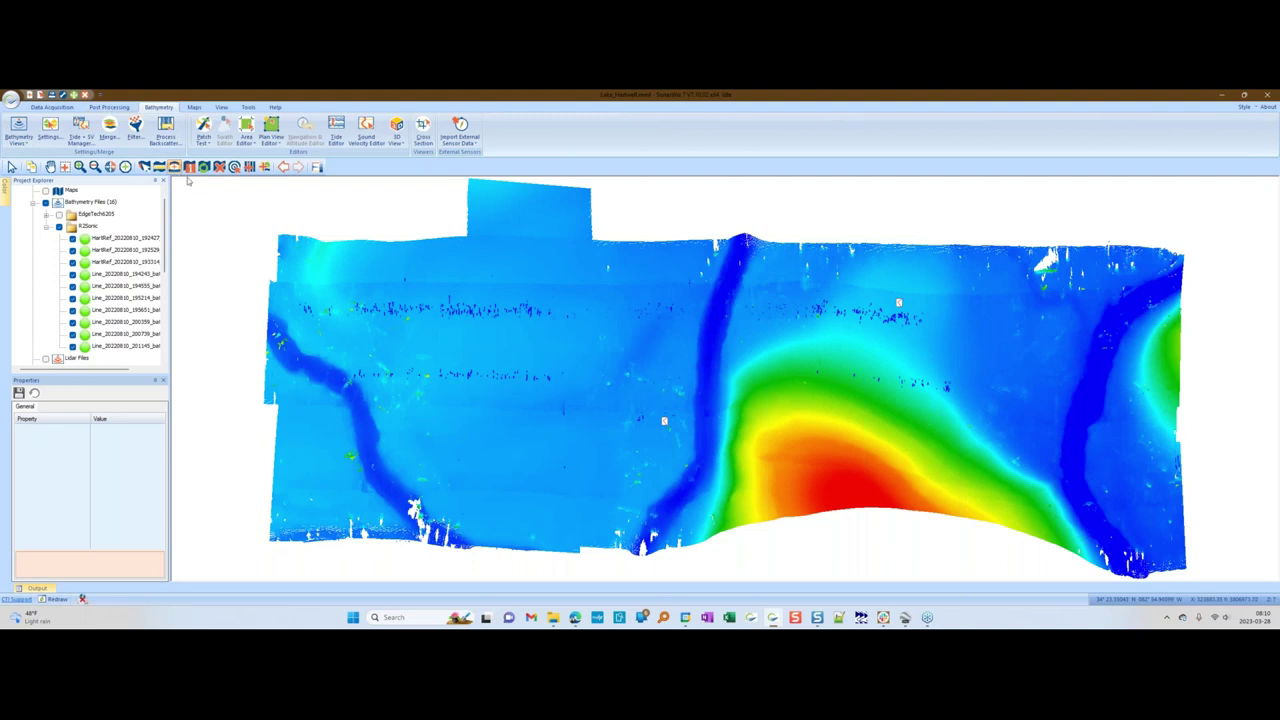
pyautogui.click(56, 107)
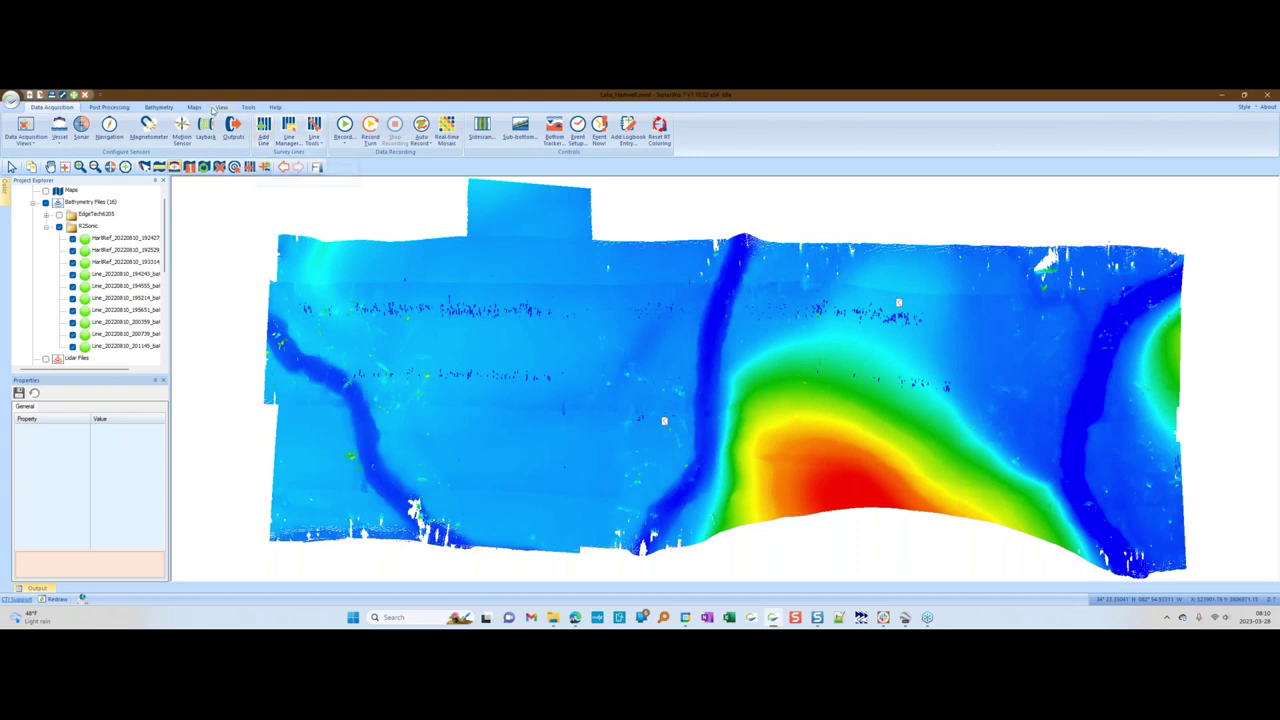
pyautogui.click(111, 108)
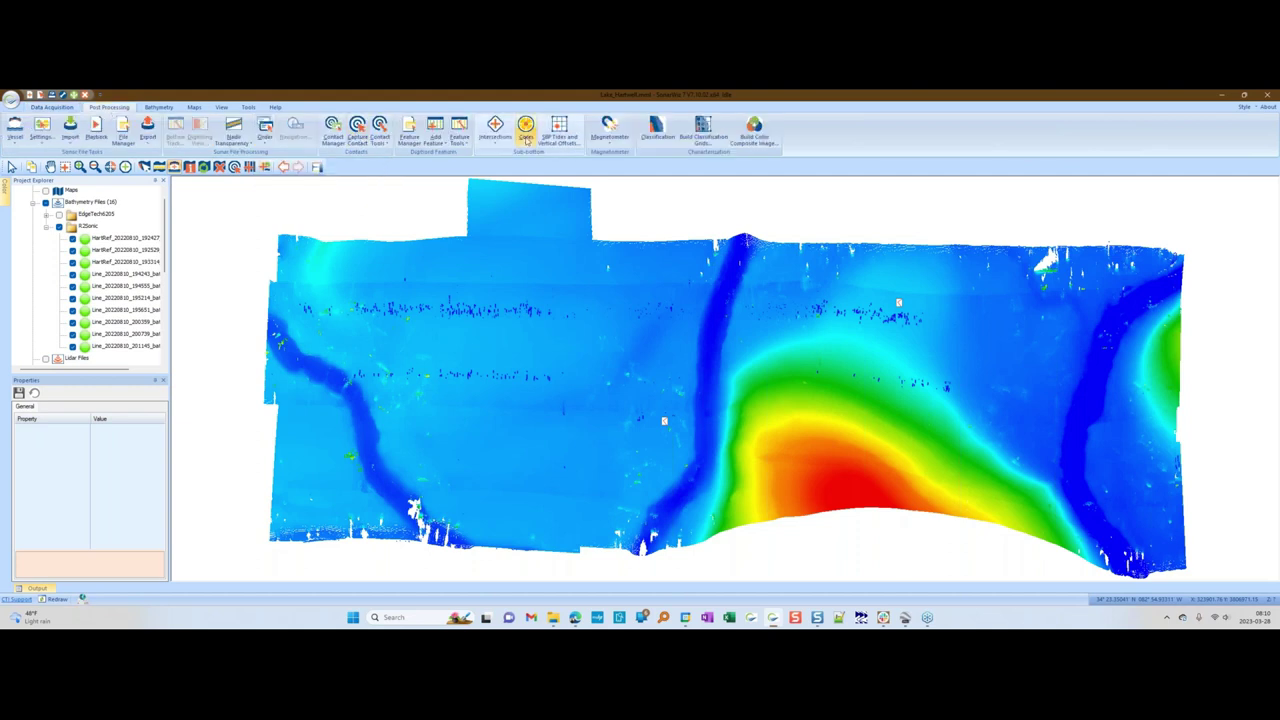
# - Draw a closed polyline feature named Root across the upper end of the central dark-blue channel
pyautogui.click(438, 142)
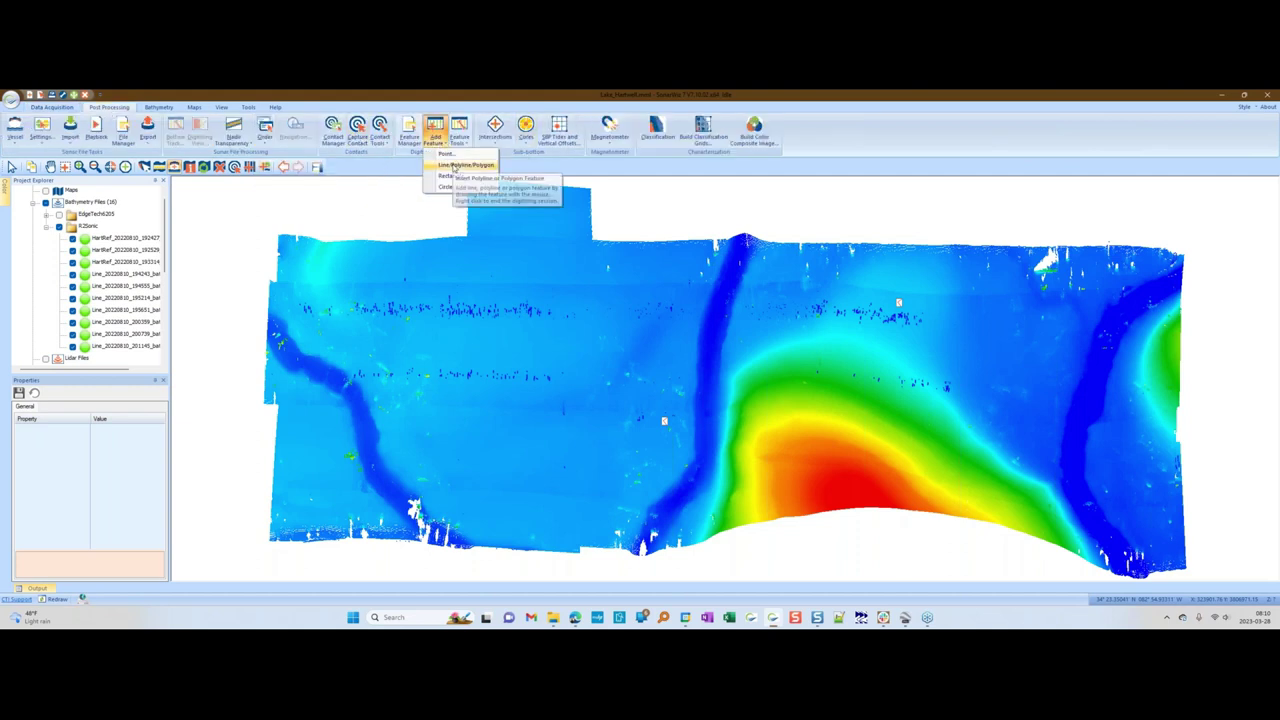
pyautogui.click(455, 164)
pyautogui.moveTo(659, 230); pyautogui.dragTo(435, 232)
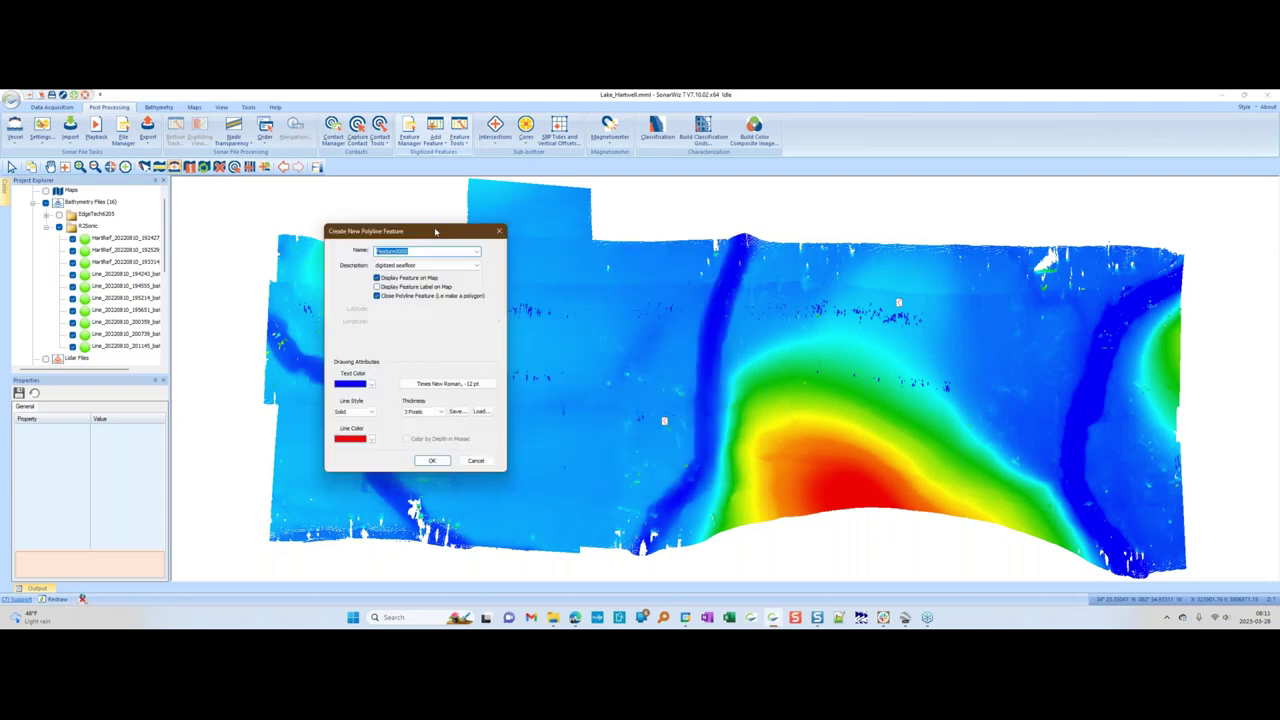
pyautogui.write('Rock')
pyautogui.click(432, 461)
pyautogui.click(659, 229)
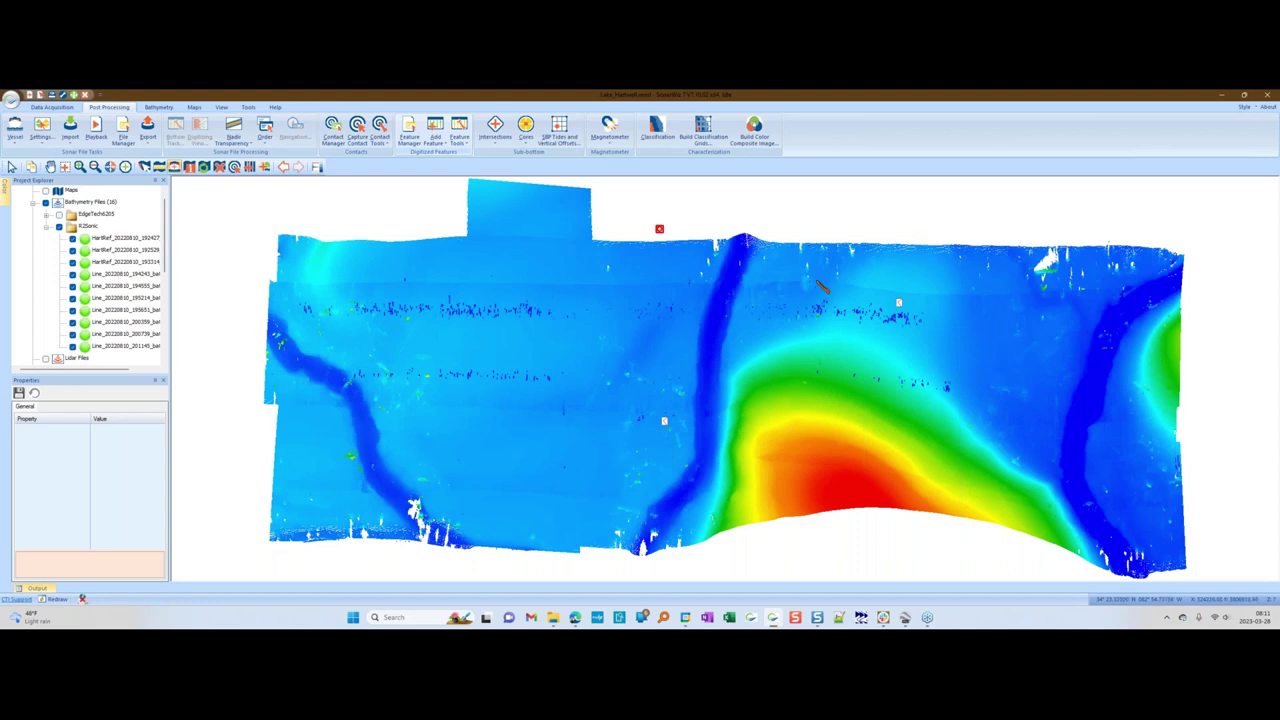
pyautogui.click(804, 276)
pyautogui.doubleClick(806, 278)
pyautogui.click(789, 271)
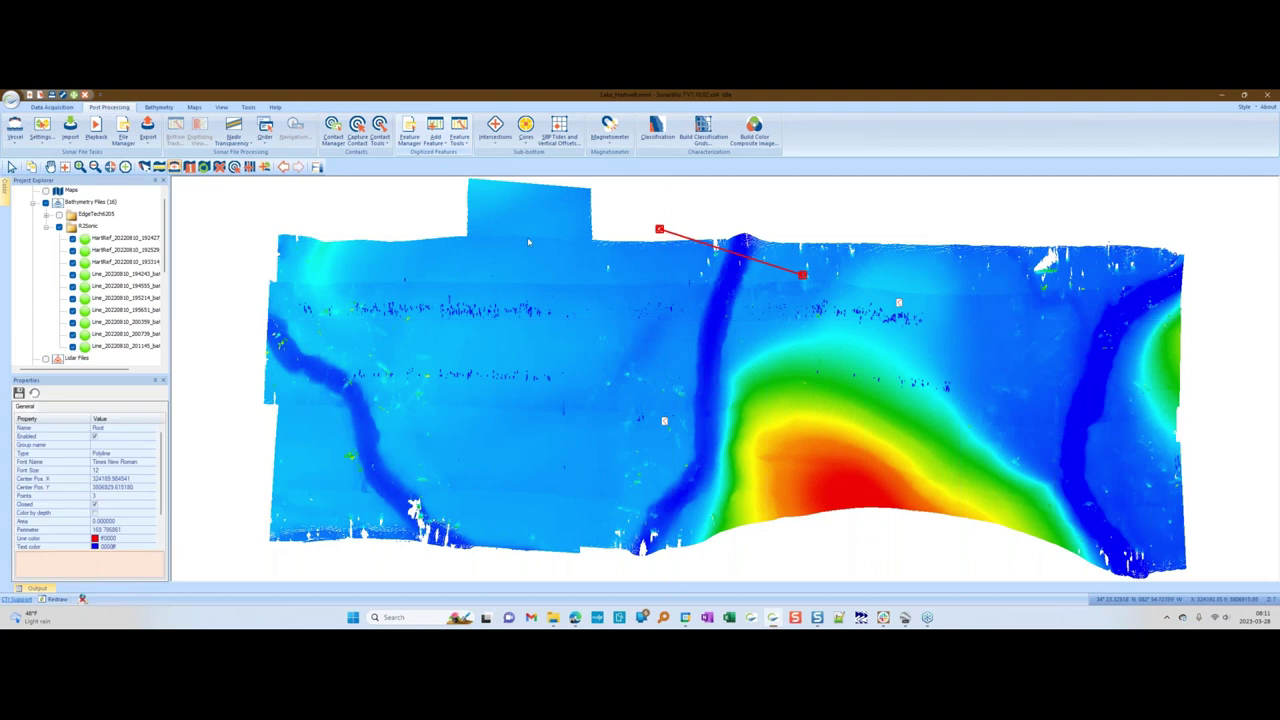
# - Display the R2Sonic_DEP grid in place of the R2Sonic bathymetry files and collapse the R2Sonic folder
pyautogui.moveTo(163, 228); pyautogui.dragTo(172, 260)
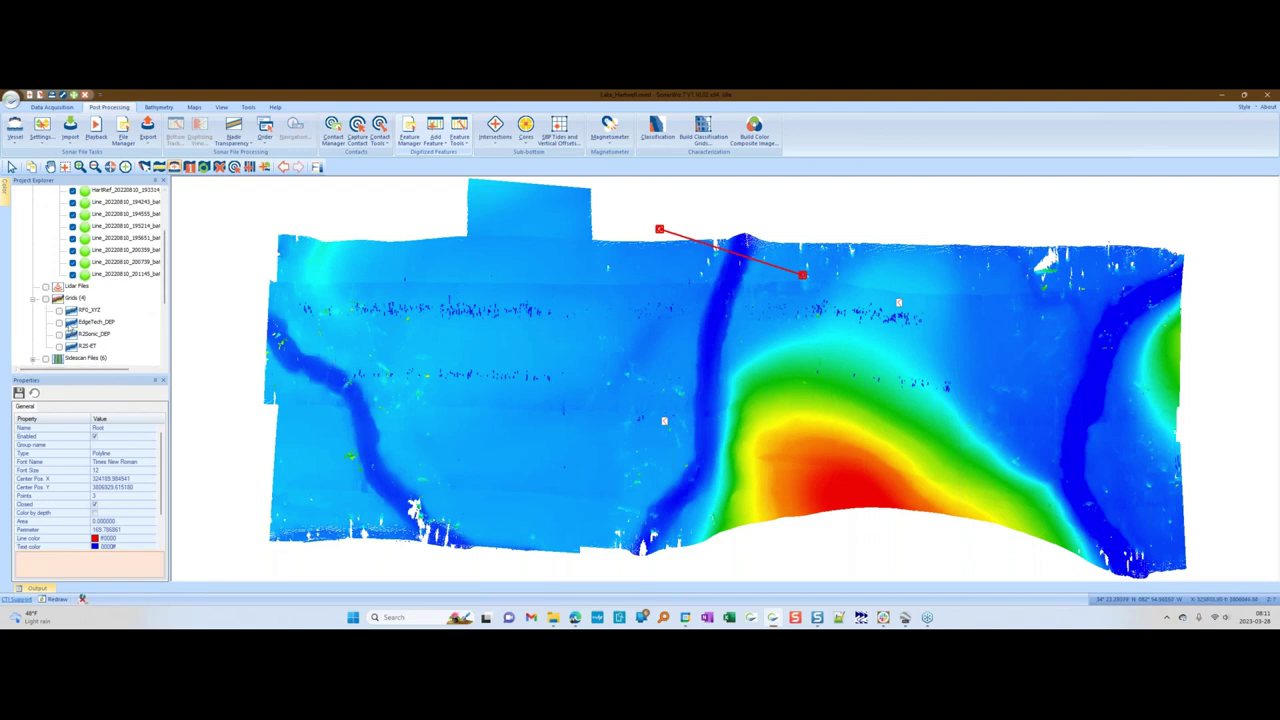
pyautogui.click(60, 335)
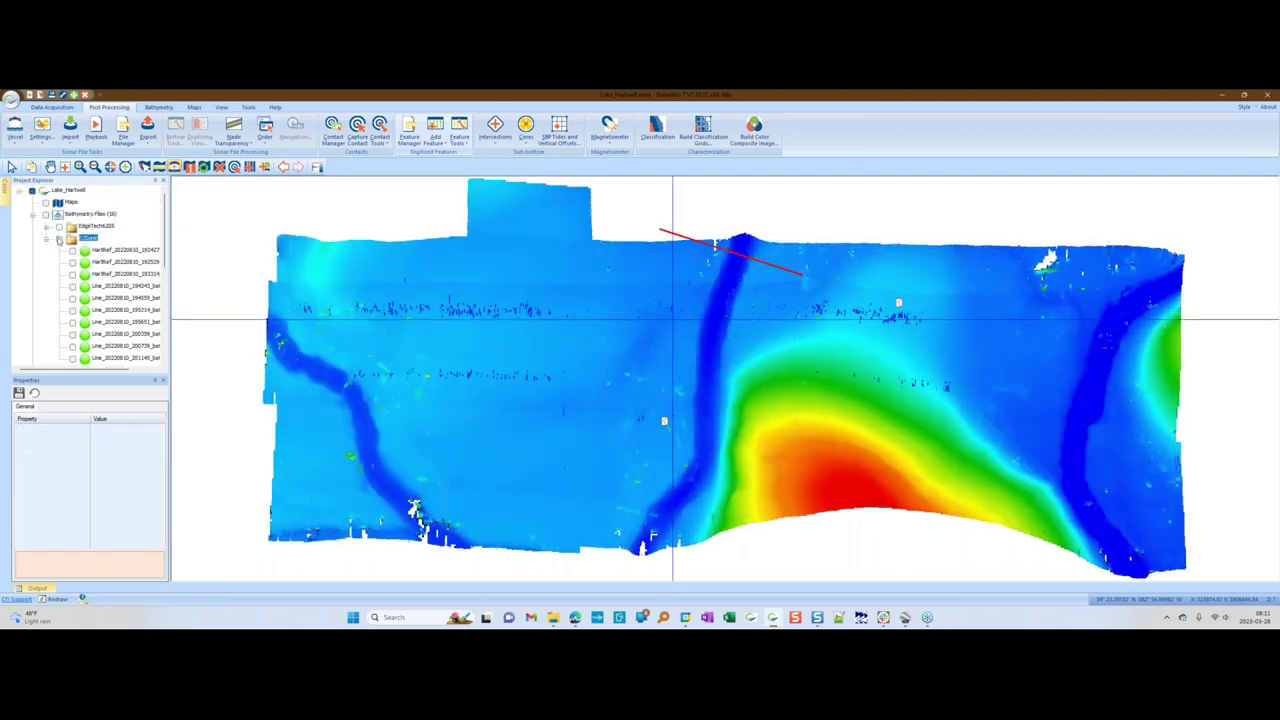
pyautogui.click(47, 238)
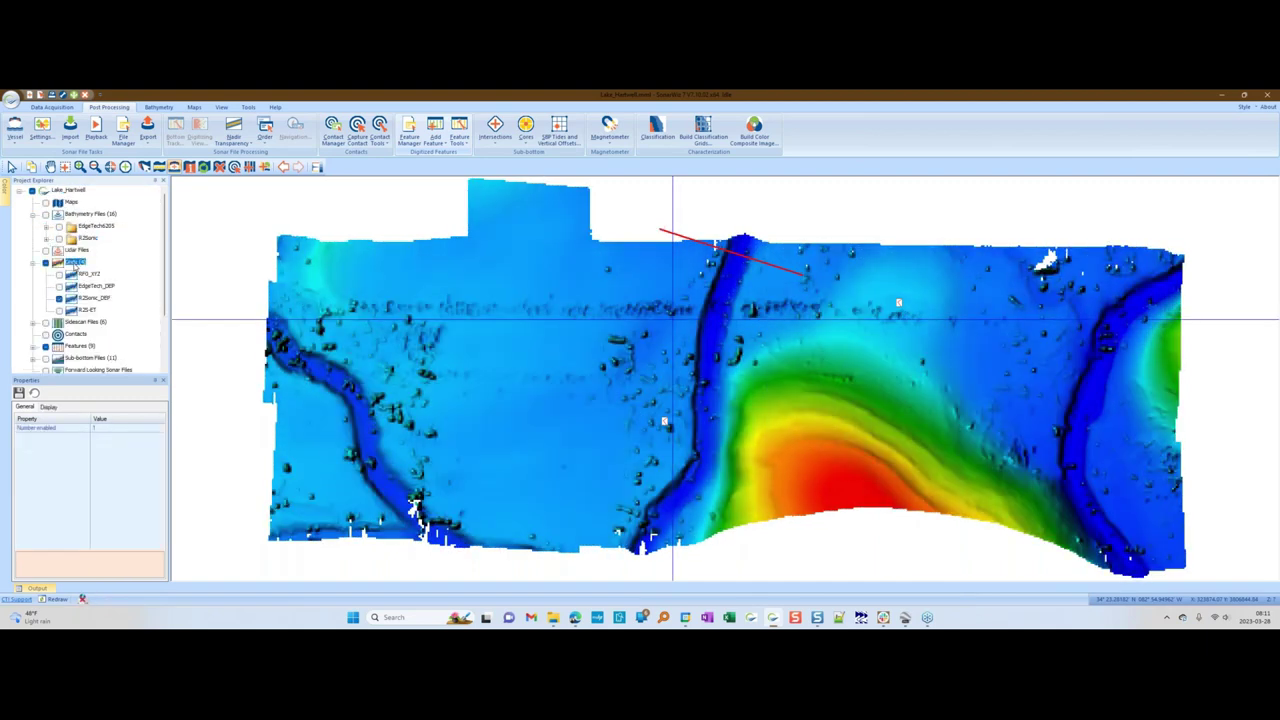
pyautogui.click(88, 299)
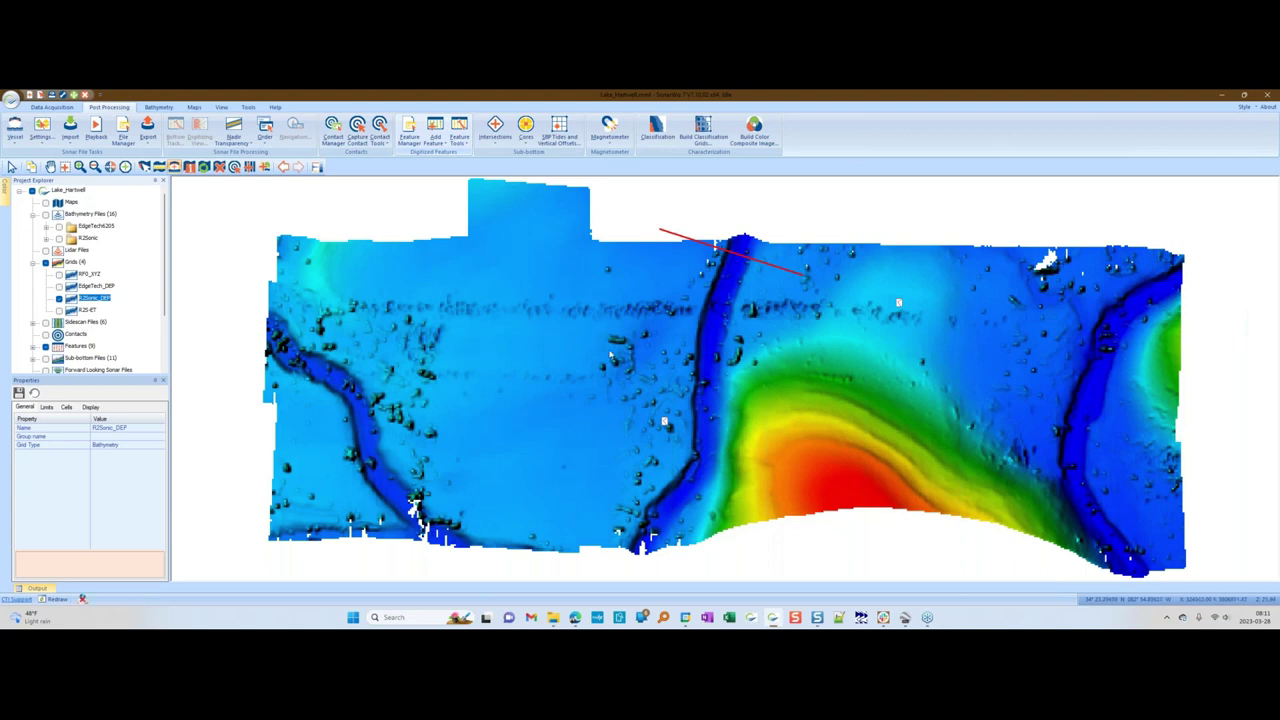
# - Compare the EdgeTech_DEP grid with the R2Sonic_DEP grid by switching their display, ending with R2Sonic_DEP shown and selected
pyautogui.click(59, 298)
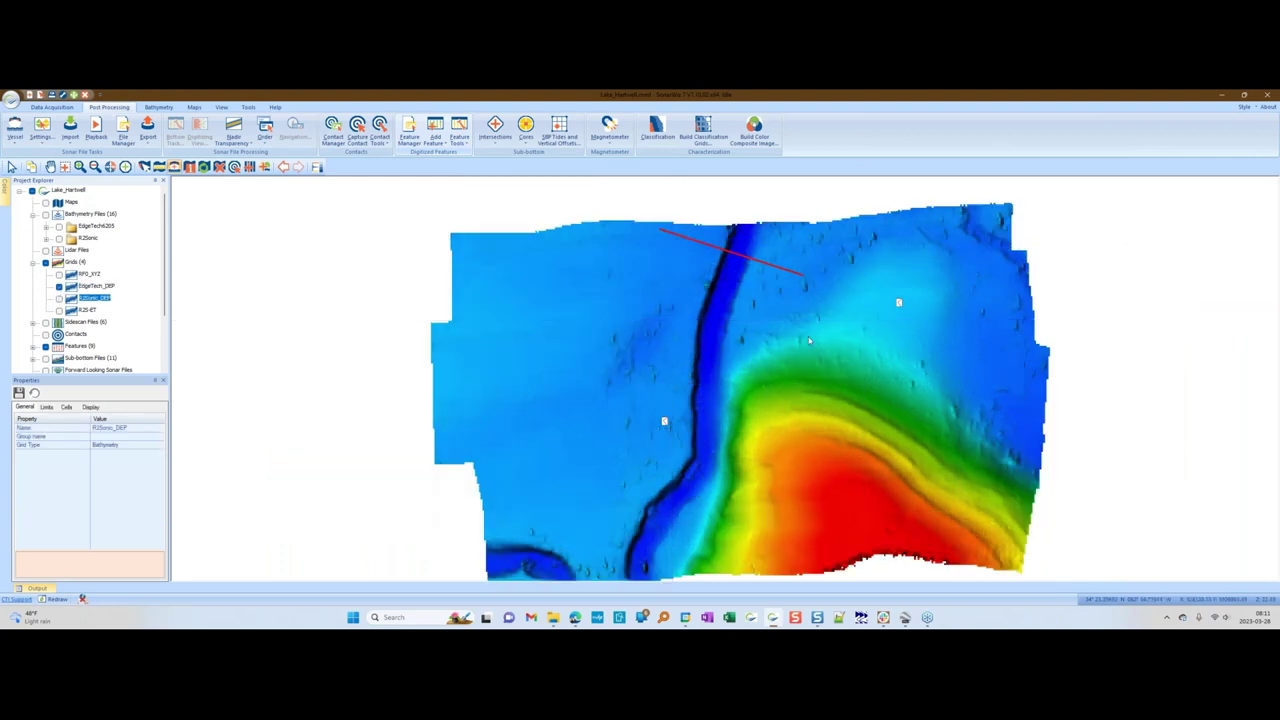
pyautogui.click(672, 320)
pyautogui.click(97, 286)
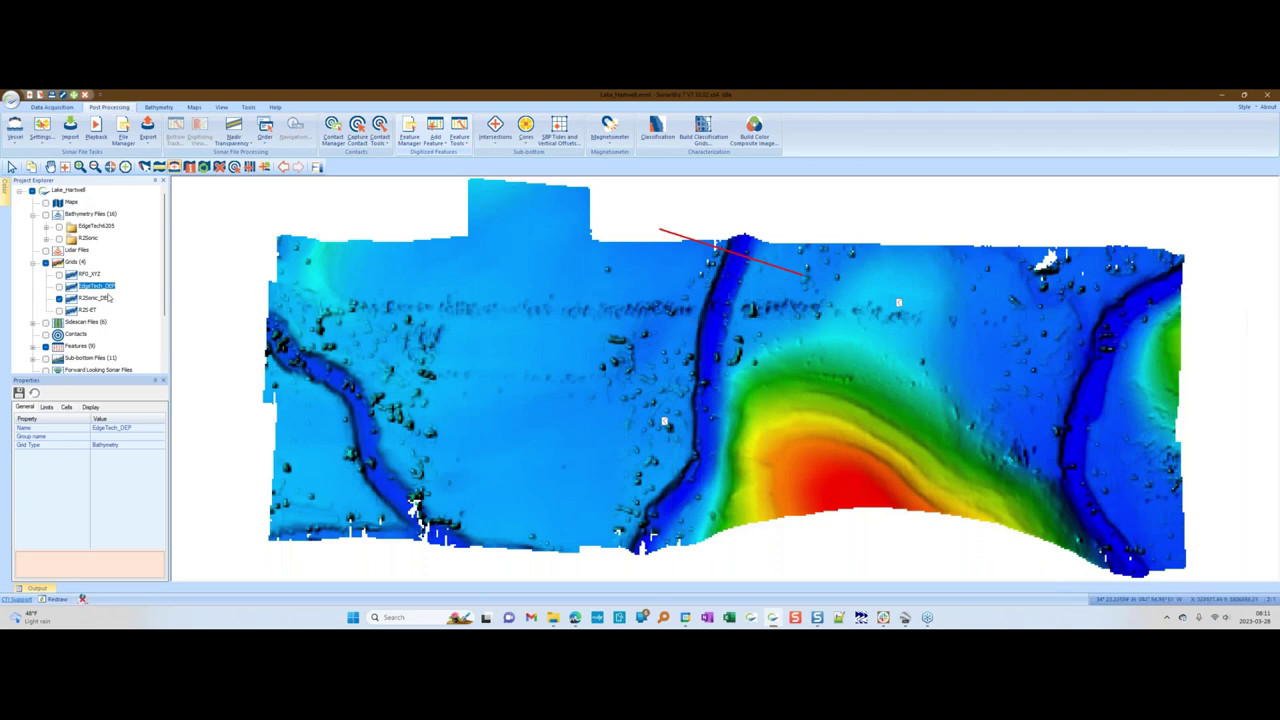
pyautogui.click(100, 298)
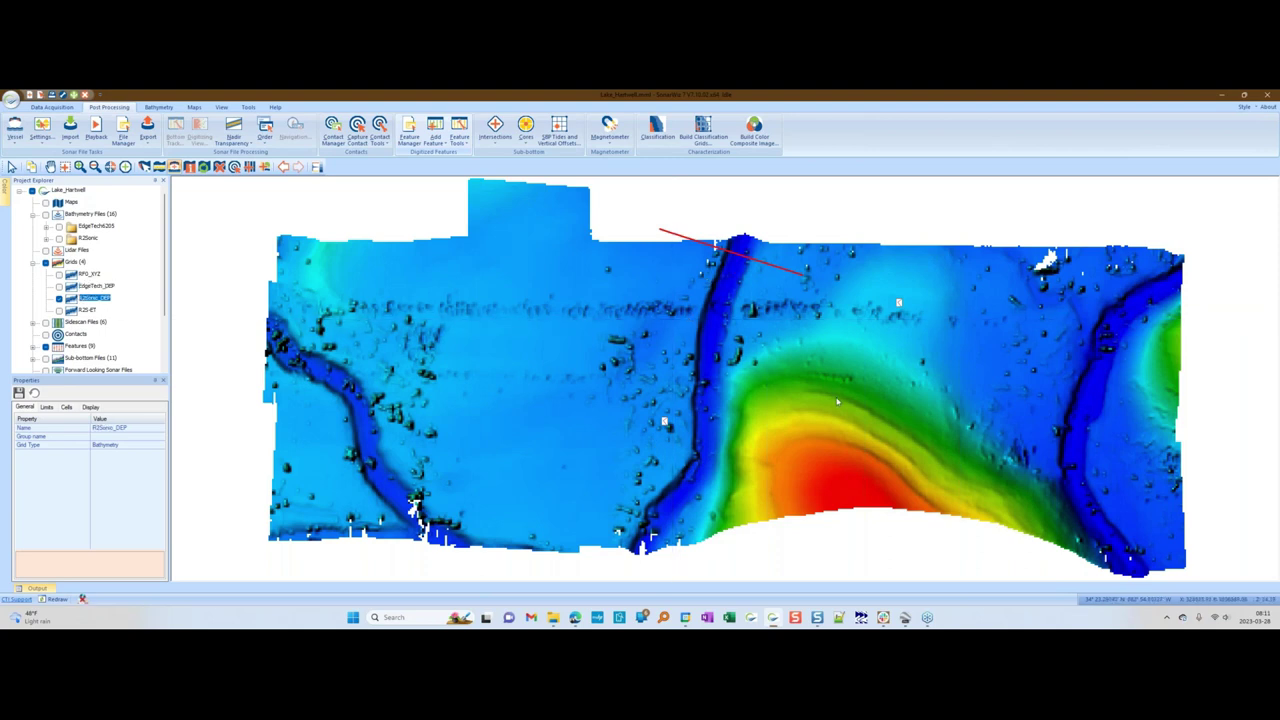
# - Try to choose the Root polyline as the root feature in the R2Sonic_DEP cross-section report settings, and close the settings
pyautogui.rightClick(95, 302)
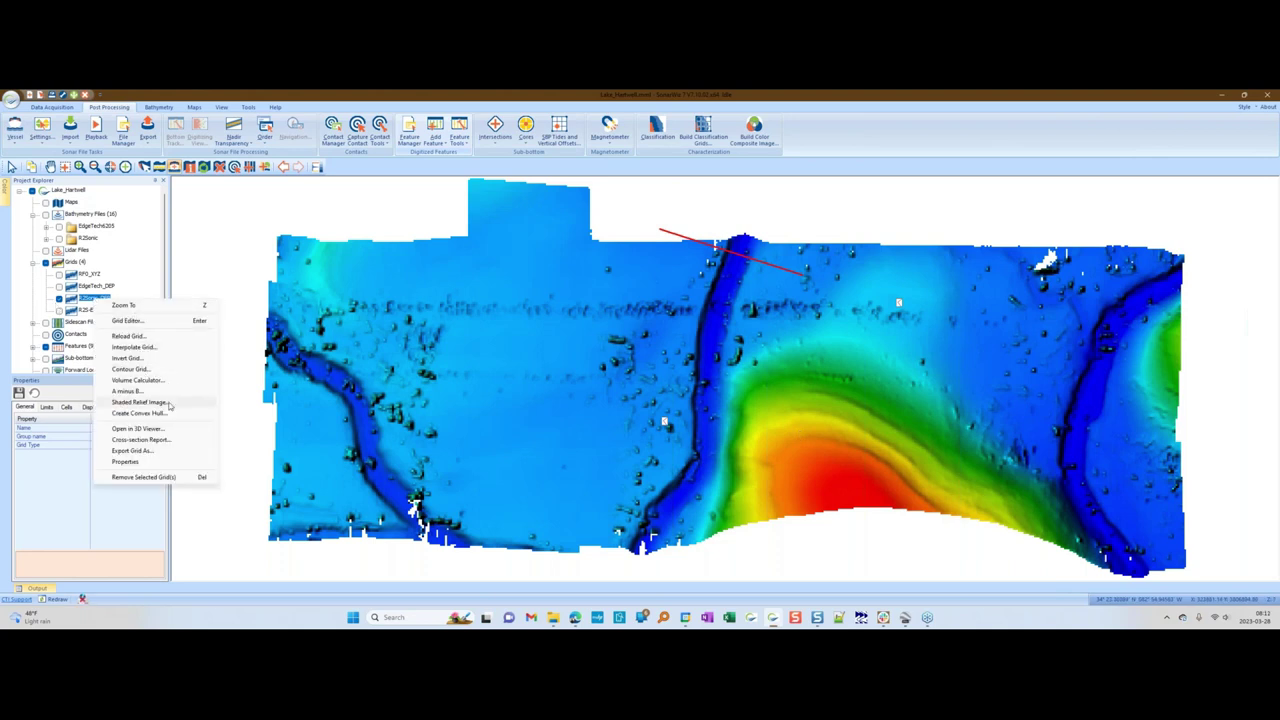
pyautogui.click(152, 440)
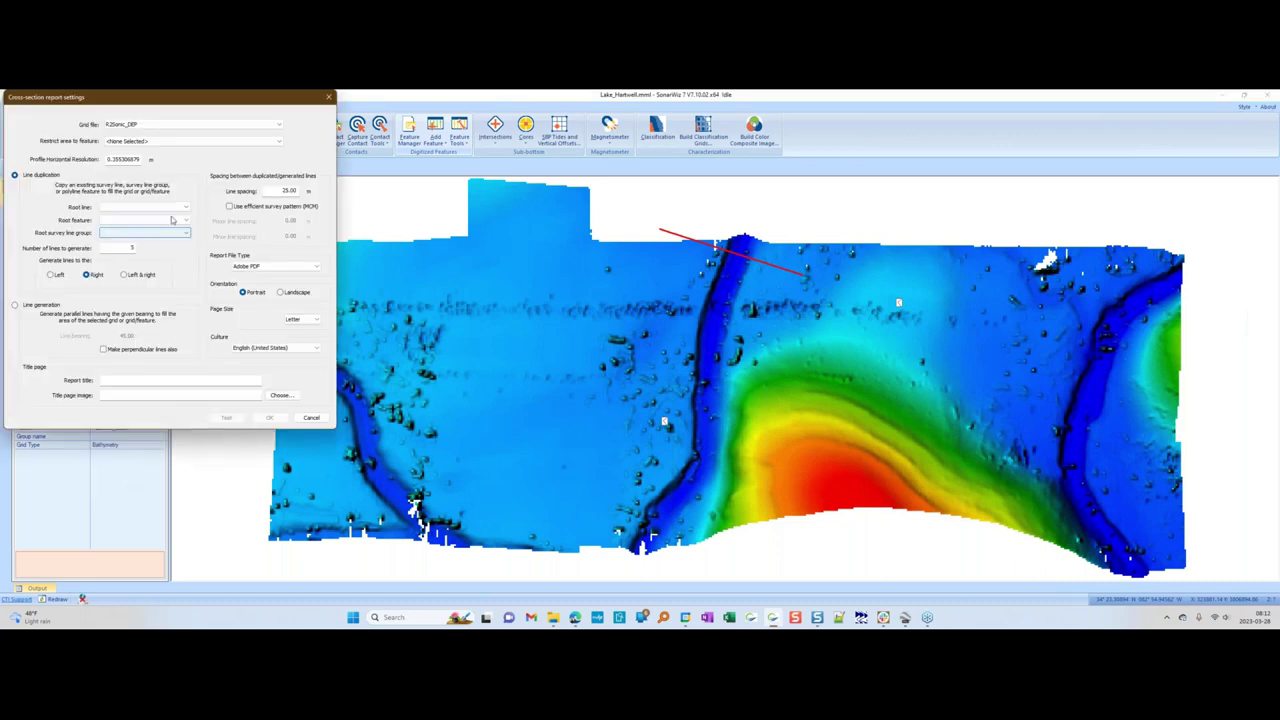
pyautogui.moveTo(145, 111); pyautogui.dragTo(188, 140)
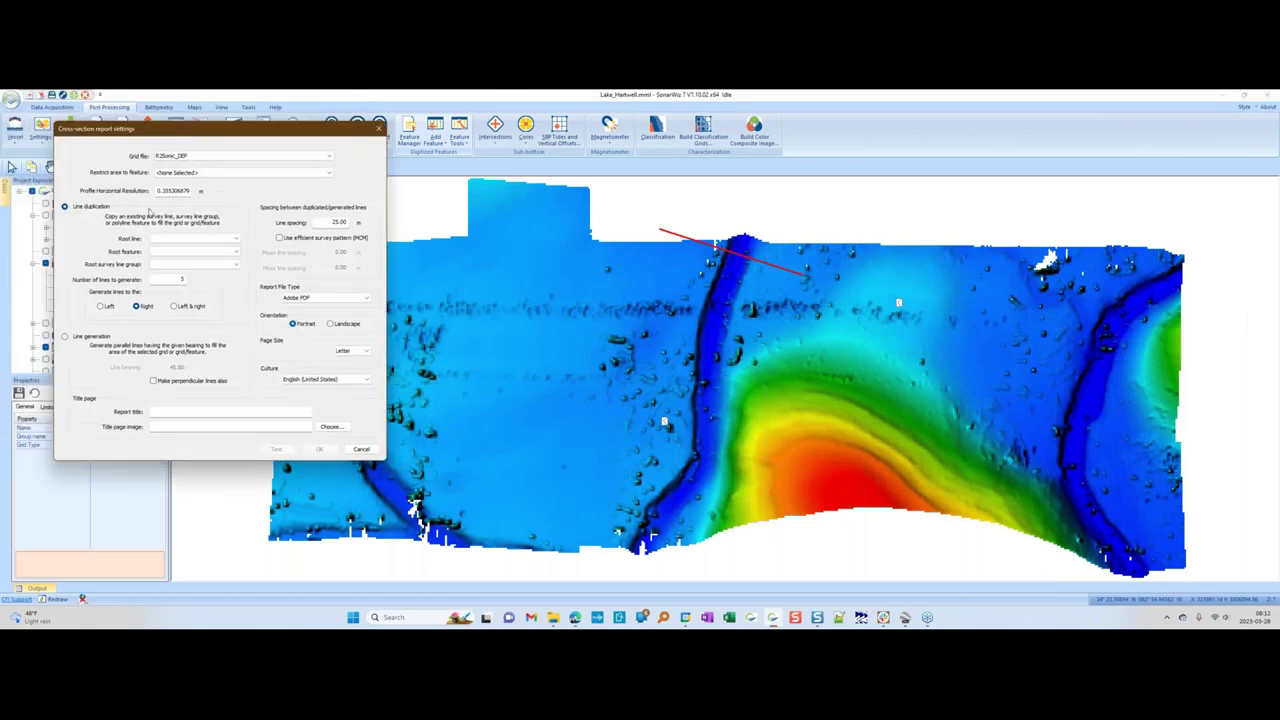
pyautogui.click(172, 251)
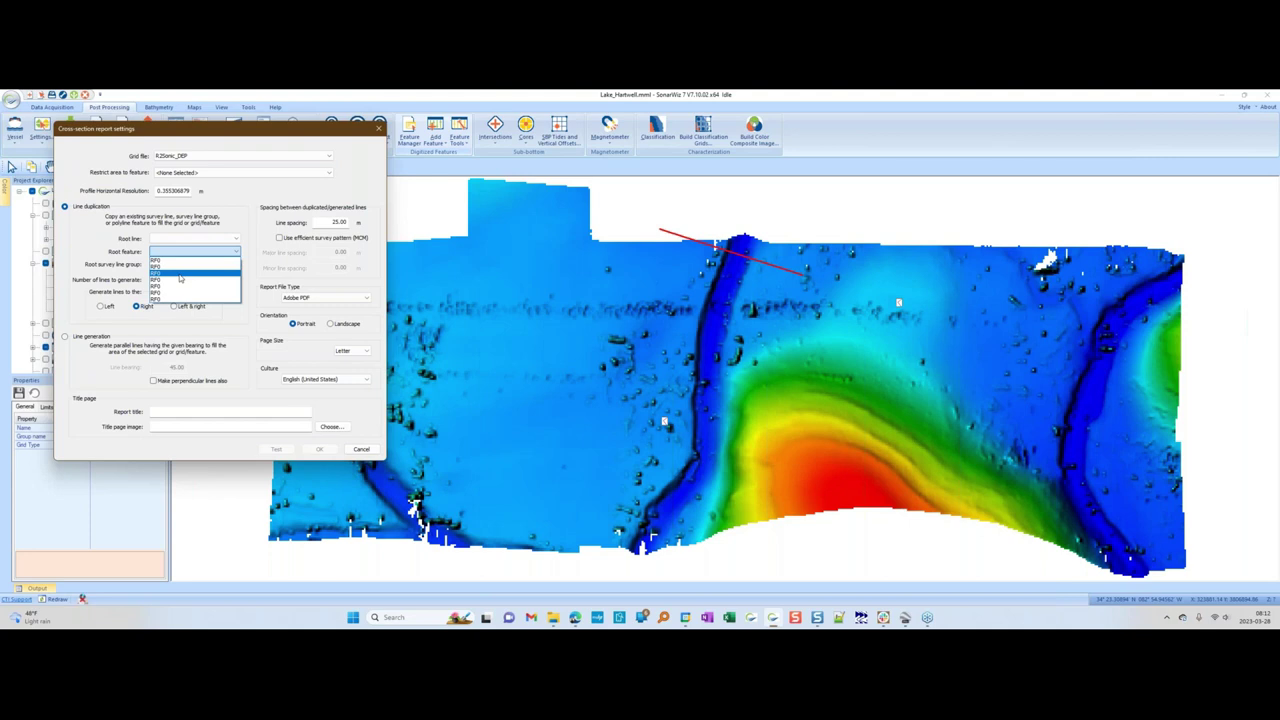
pyautogui.click(188, 248)
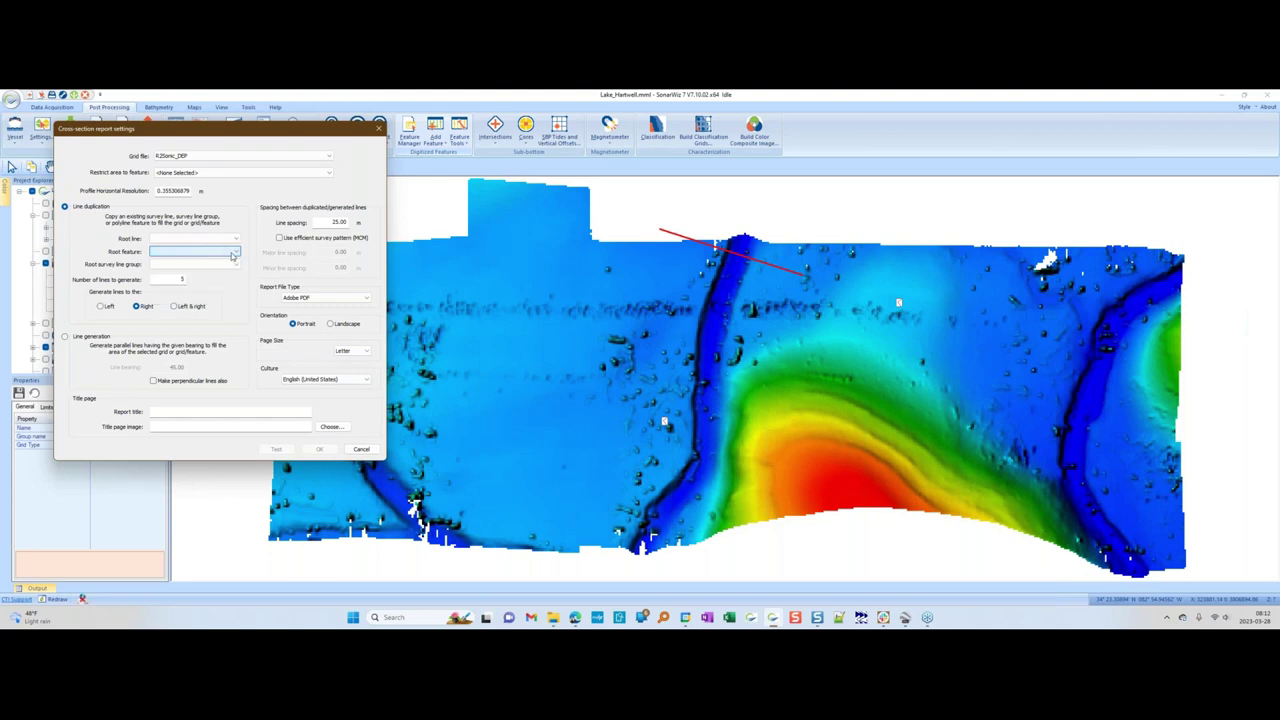
pyautogui.click(235, 255)
pyautogui.press('Down')
pyautogui.press('Down')
pyautogui.press('Down')
pyautogui.press('Down')
pyautogui.press('Down')
pyautogui.press('Down')
pyautogui.press('Down')
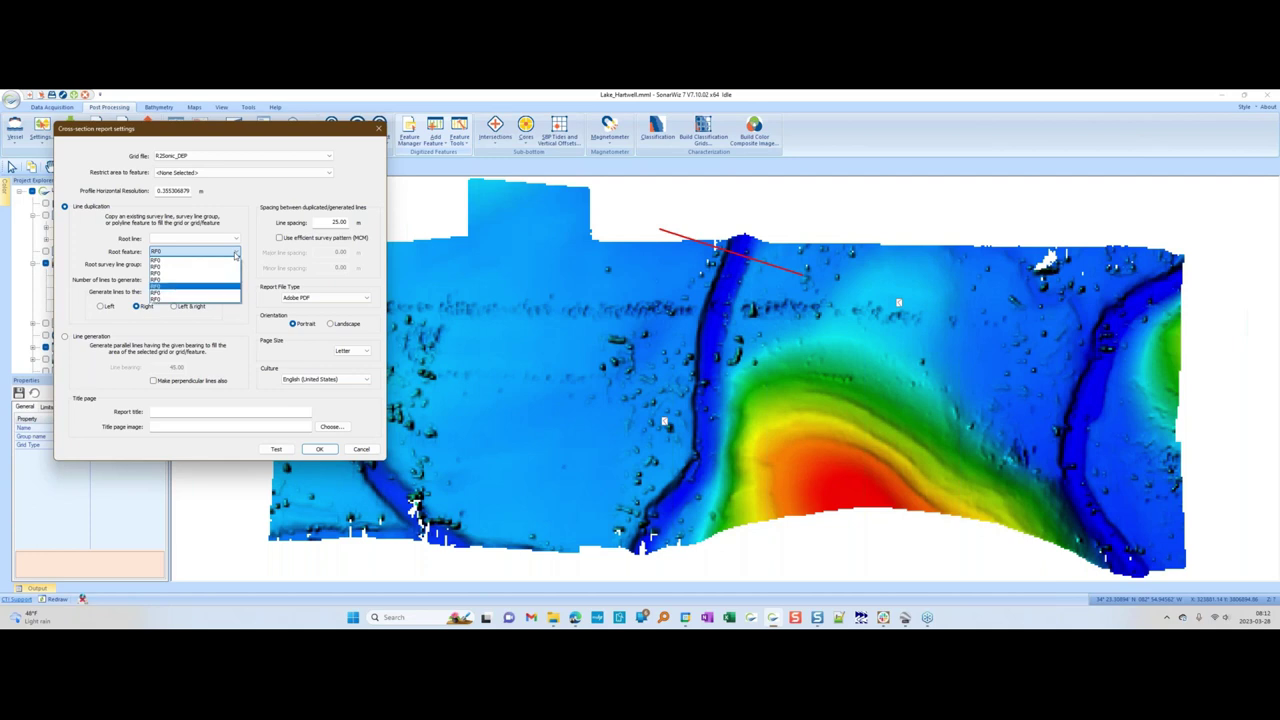
pyautogui.click(238, 229)
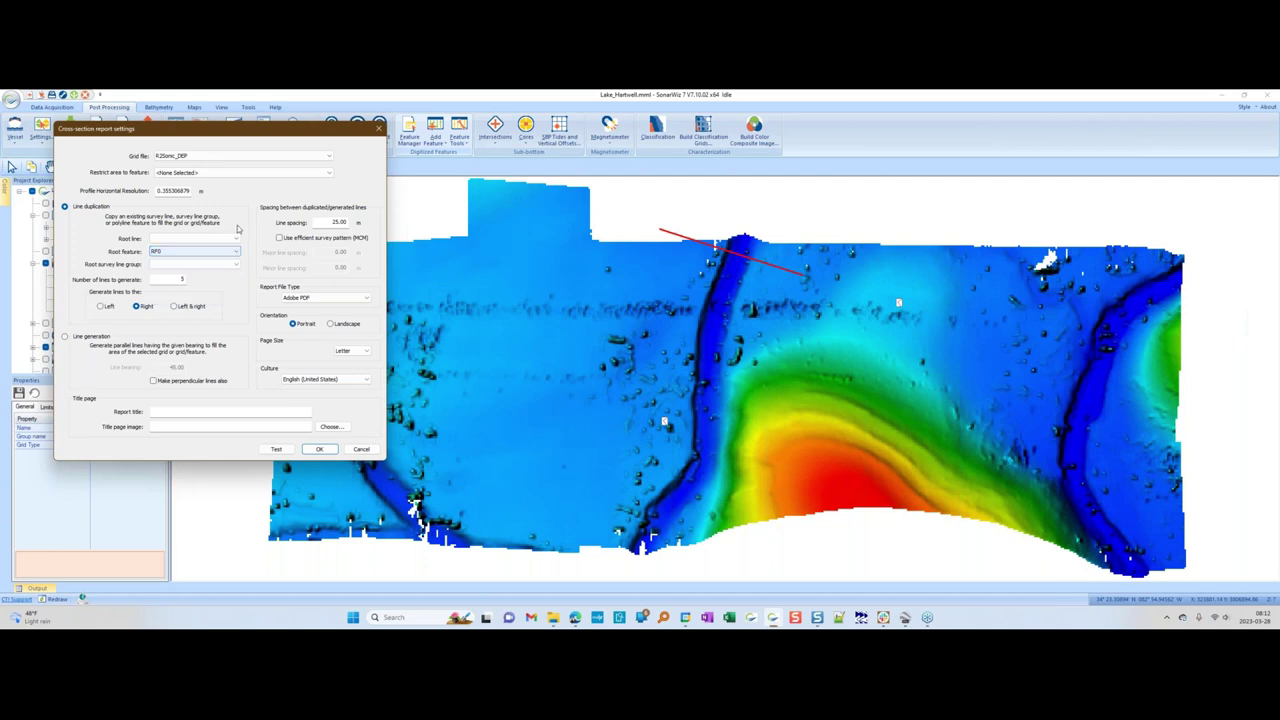
pyautogui.click(379, 131)
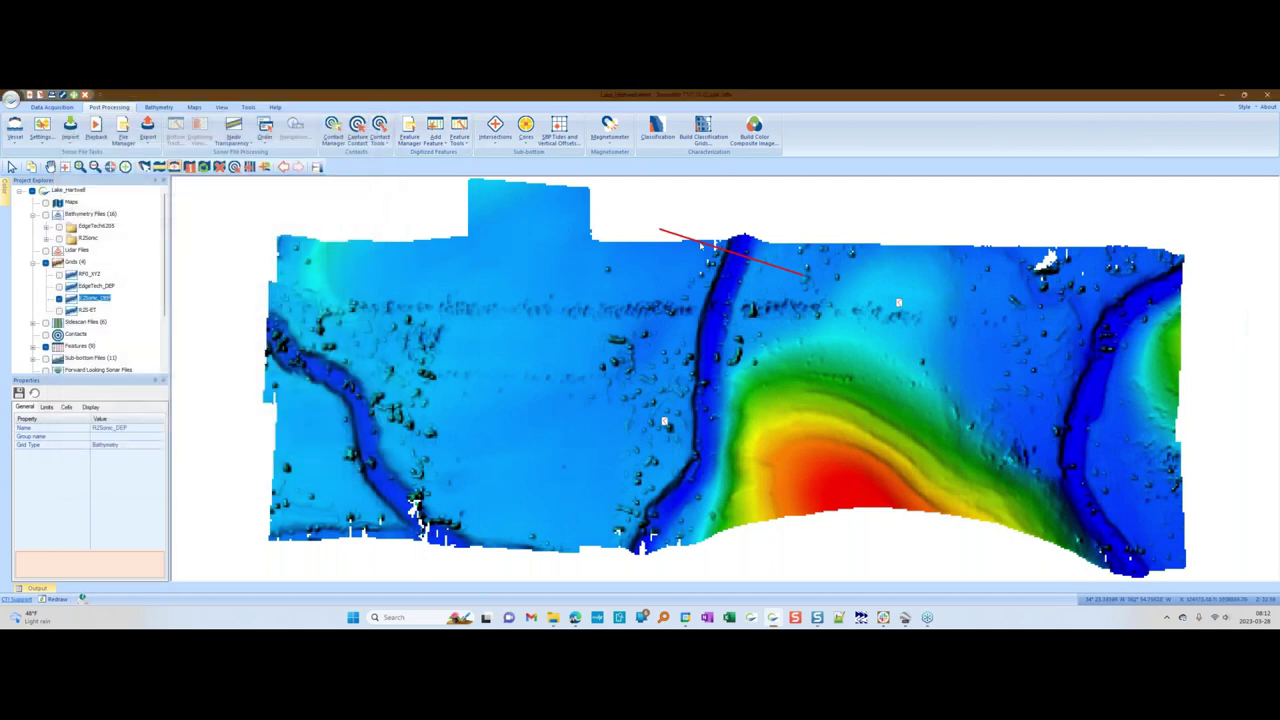
# - Delete the Root polyline feature and add a survey line about 85 m long across the upper end of the central channel
pyautogui.press('Delete')
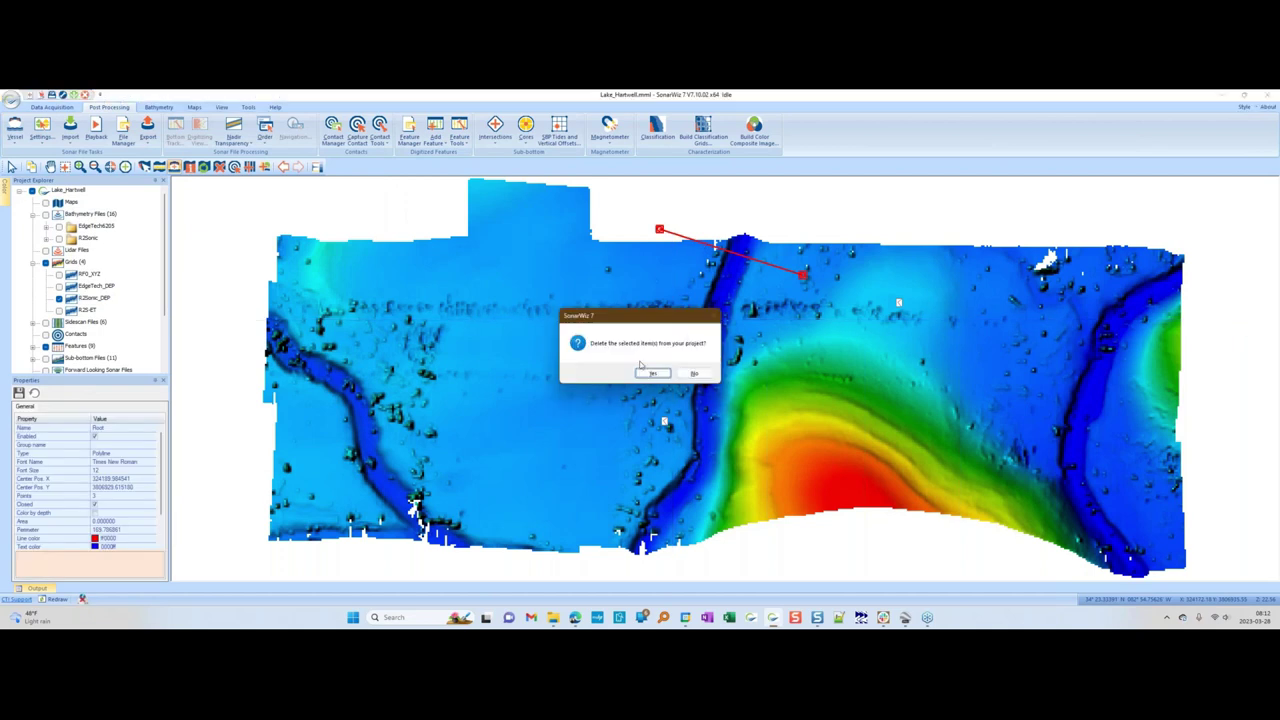
pyautogui.press('Return')
pyautogui.click(51, 107)
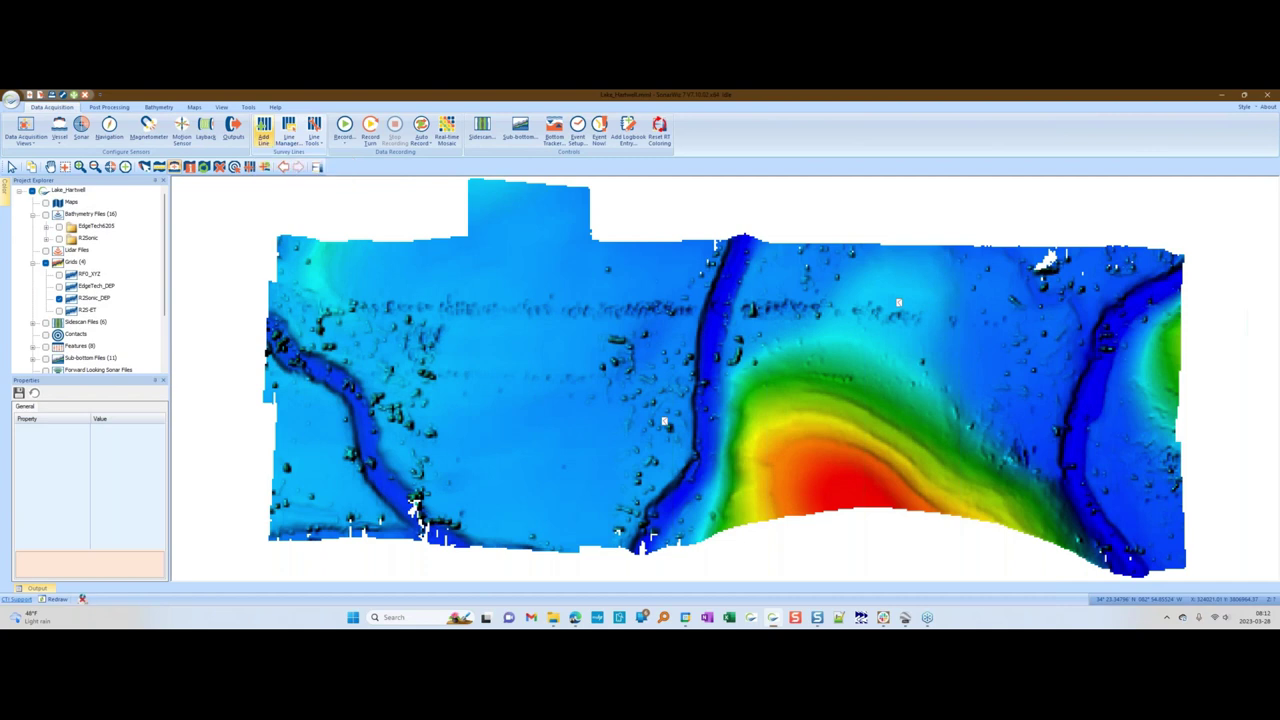
pyautogui.click(672, 221)
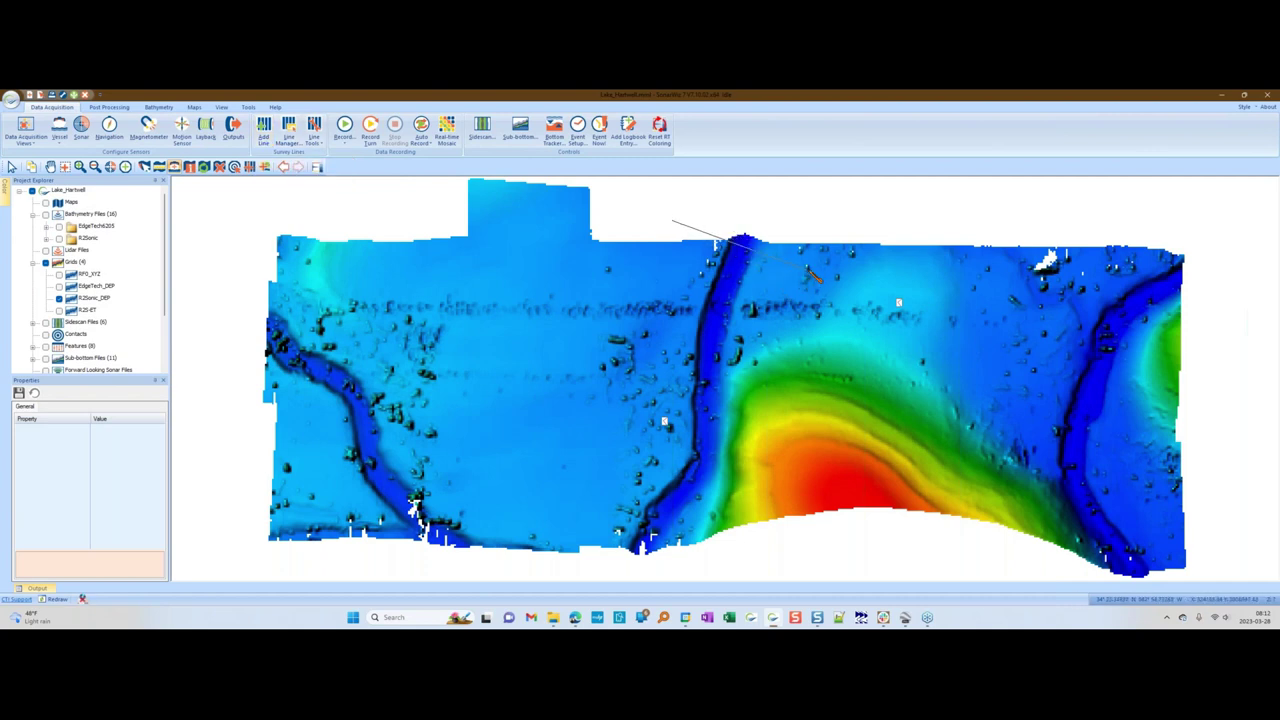
pyautogui.click(815, 275)
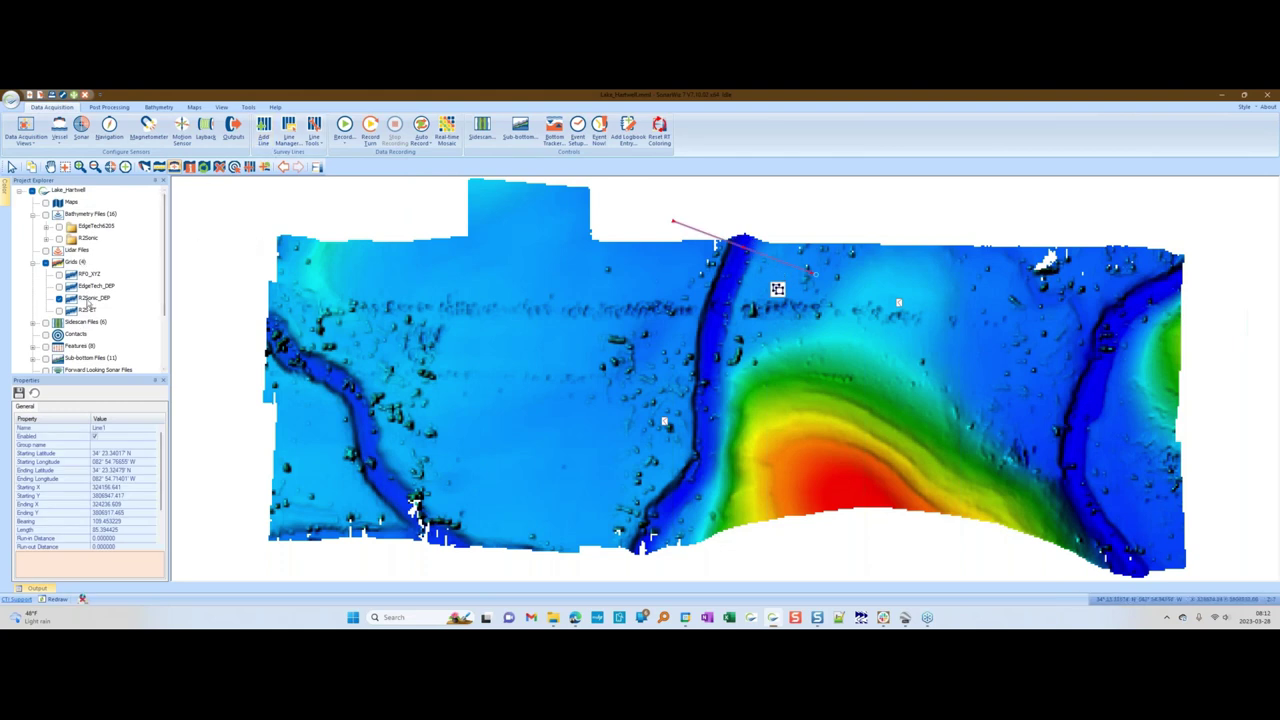
# - Set up a cross-section report for the R2Sonic_DEP grid with Line1 as the root line and 10 lines to generate
pyautogui.rightClick(92, 299)
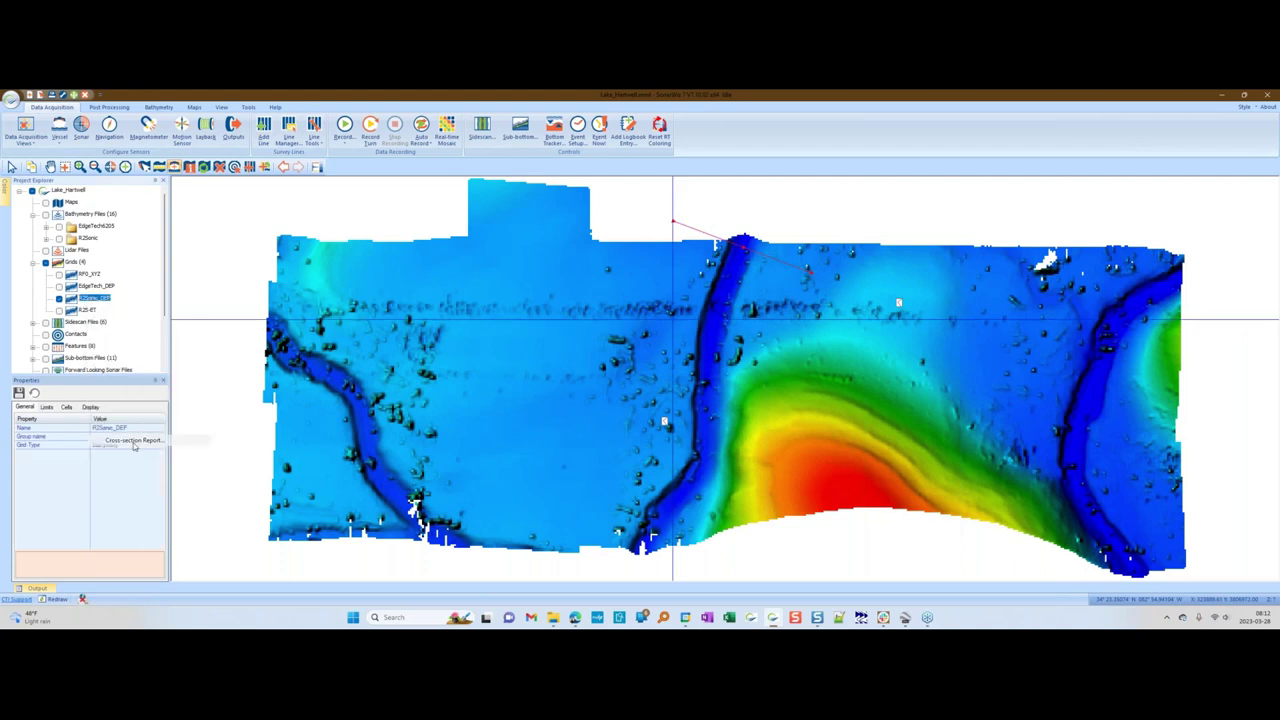
pyautogui.click(134, 440)
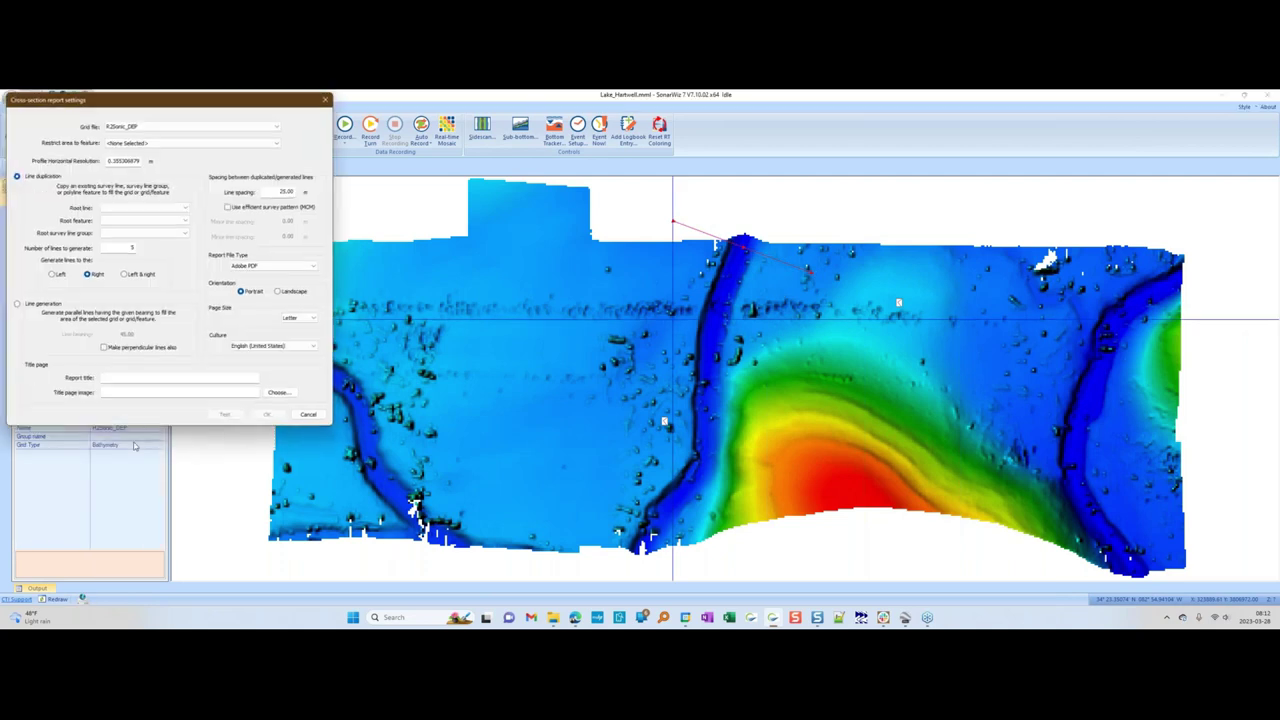
pyautogui.click(124, 208)
pyautogui.click(125, 217)
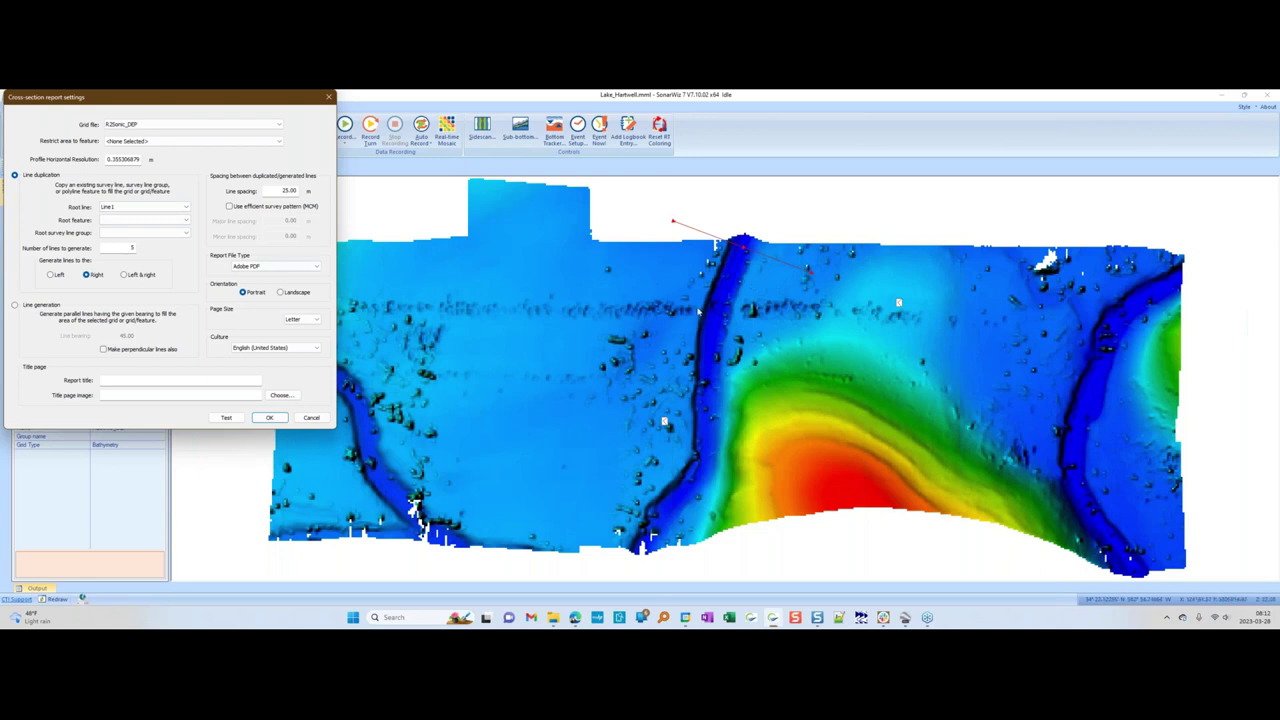
pyautogui.doubleClick(155, 250)
# - Title the report Cross-Section Report and use the CTI corporate logo from the CTIImages folder as its title page image
pyautogui.click(118, 382)
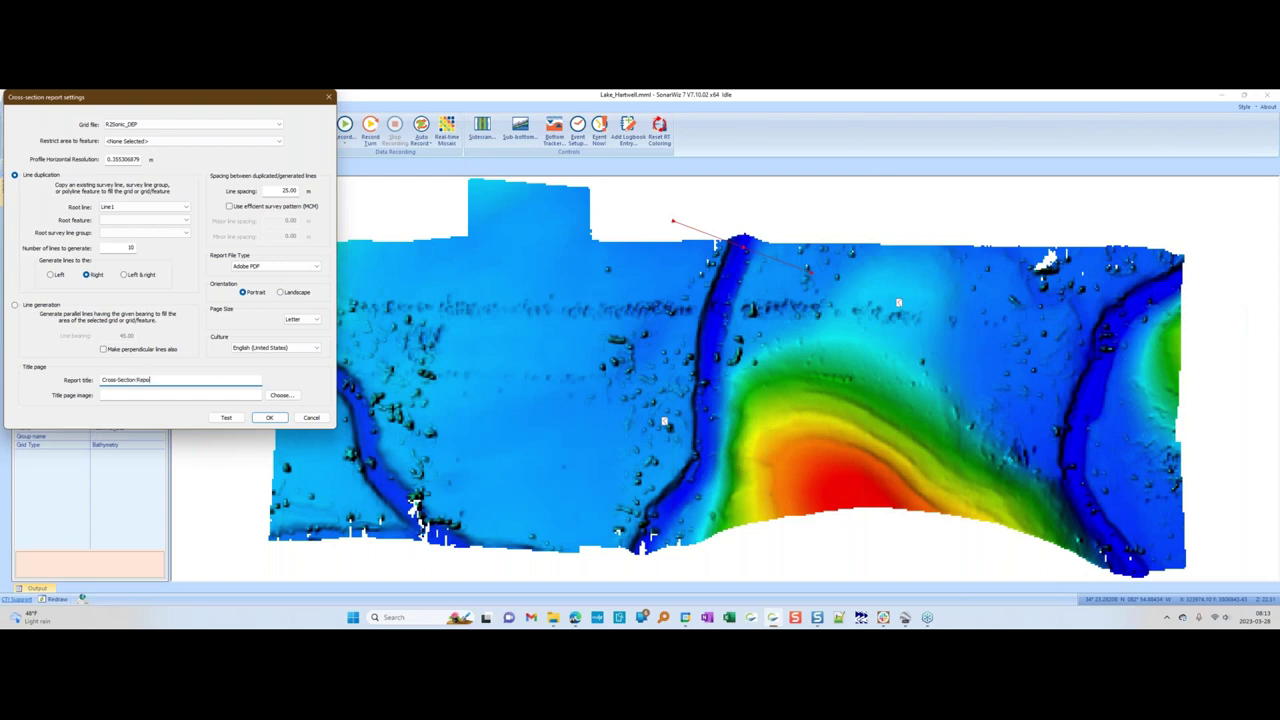
pyautogui.click(281, 395)
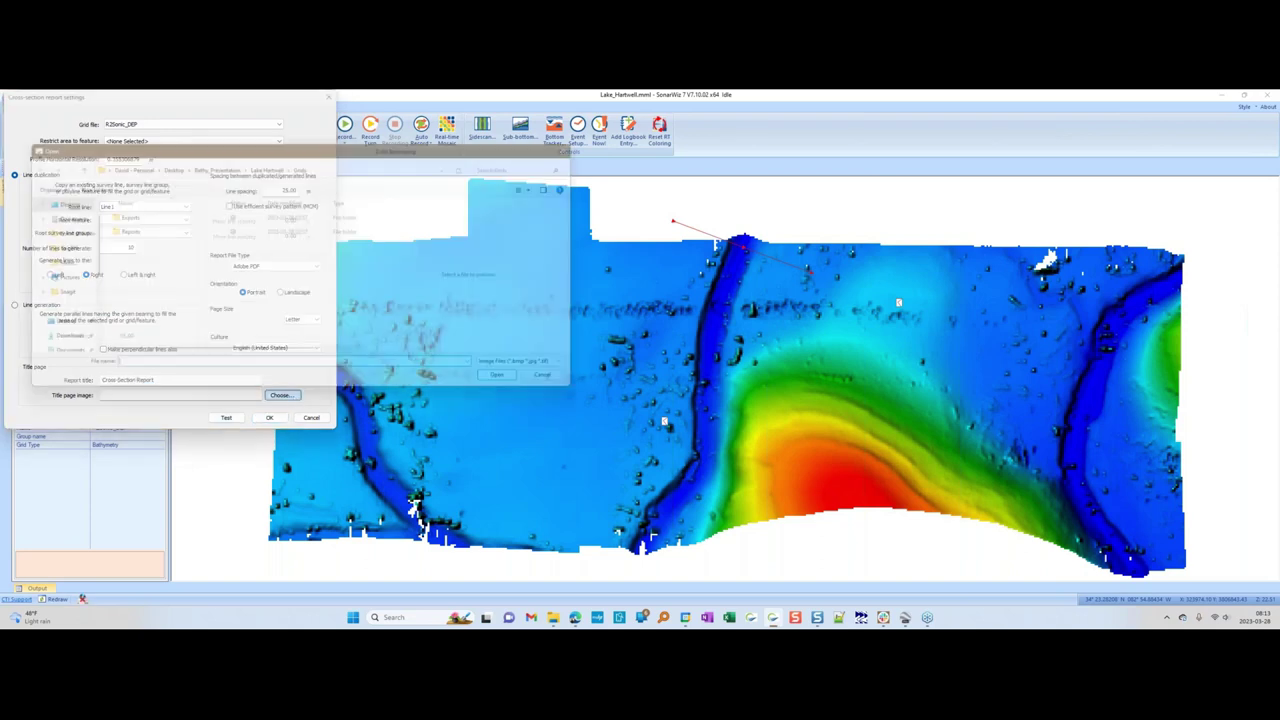
pyautogui.click(49, 279)
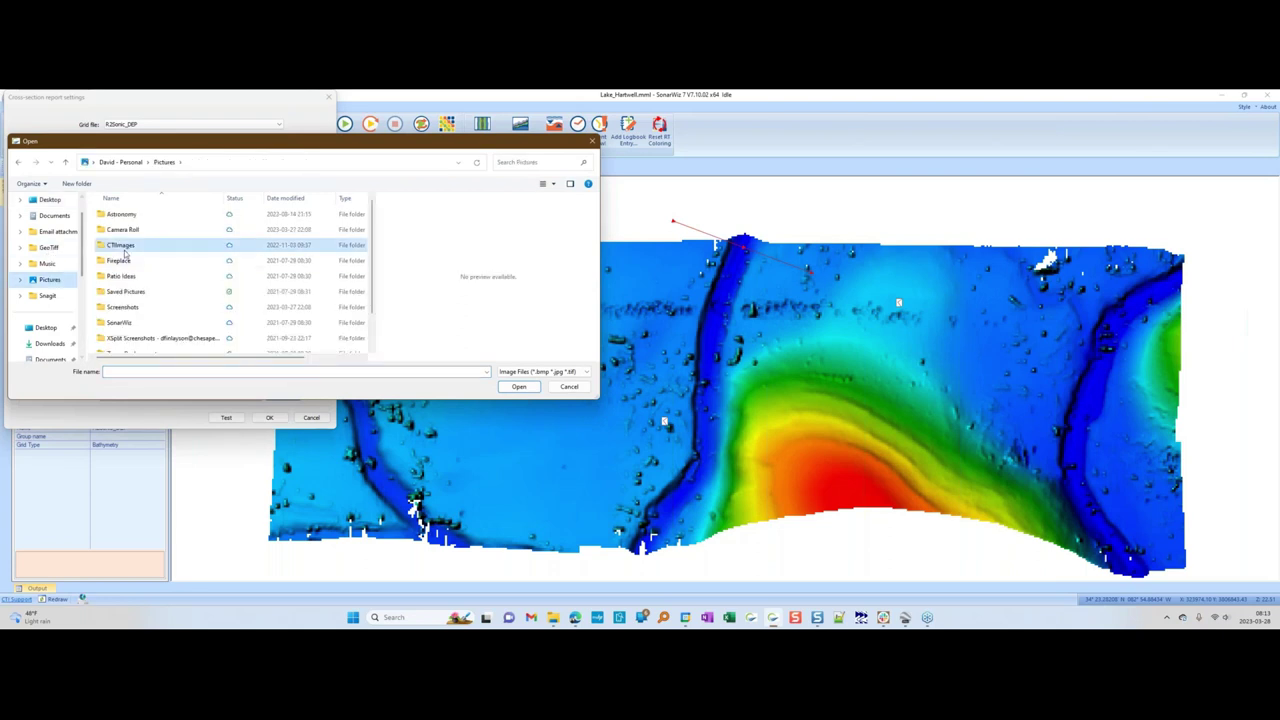
pyautogui.doubleClick(128, 252)
pyautogui.click(185, 233)
pyautogui.click(519, 386)
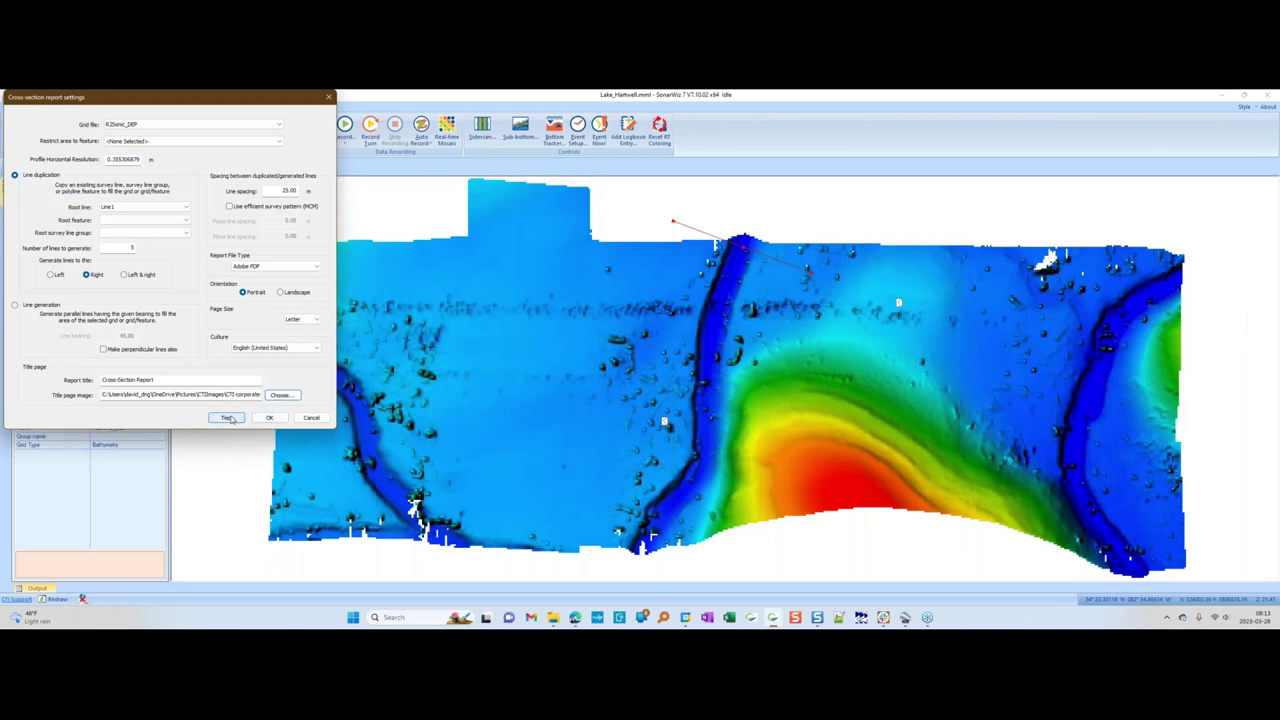
# - Test the cross-section report settings and generate the Adobe PDF report
pyautogui.click(226, 417)
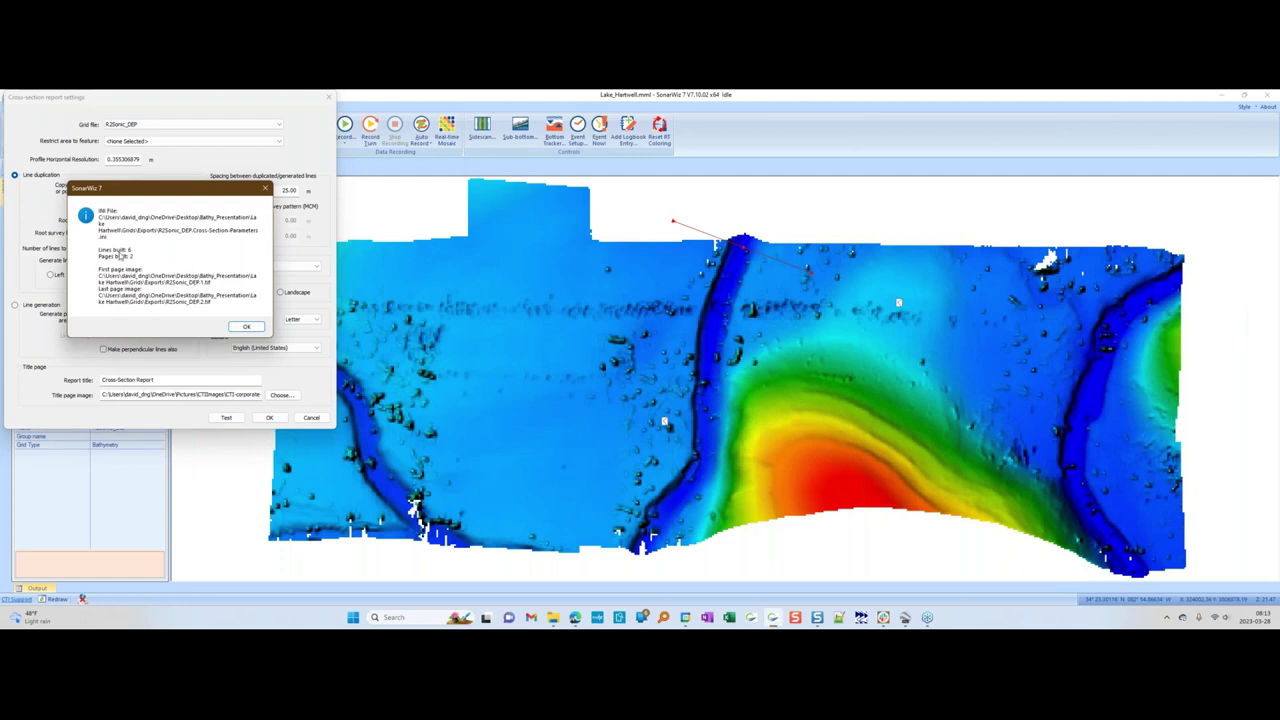
pyautogui.click(246, 326)
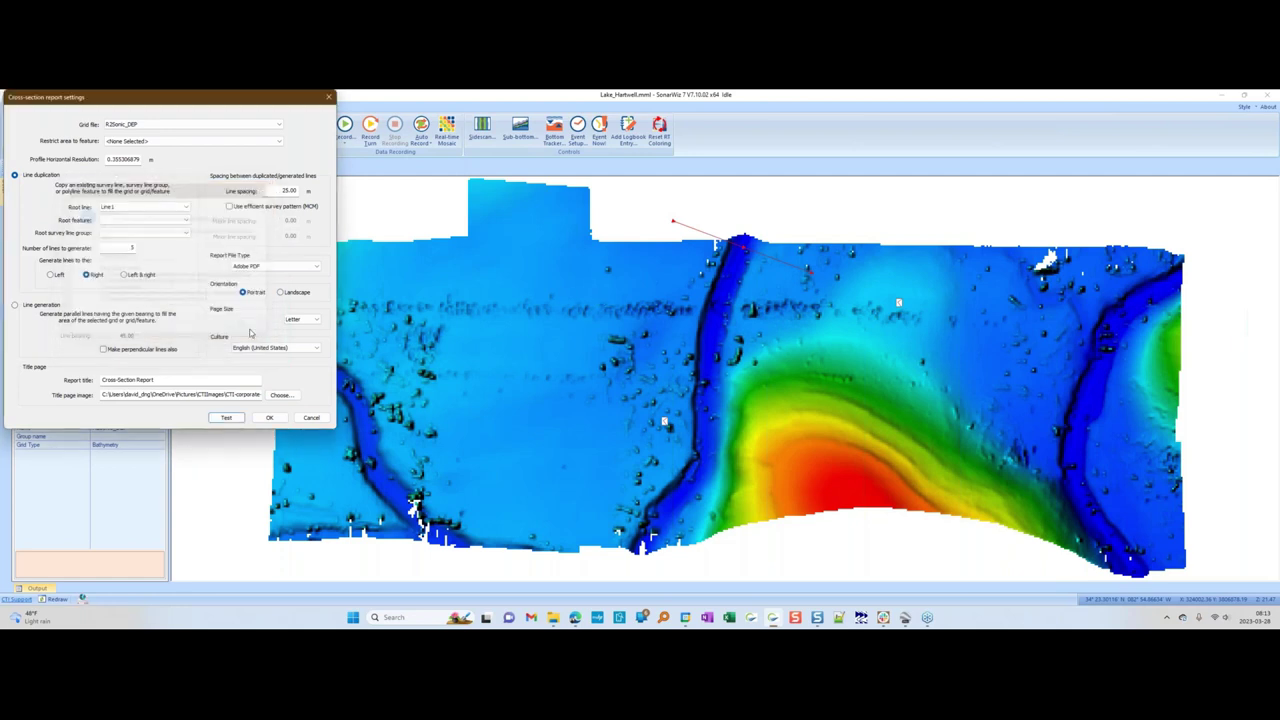
pyautogui.click(270, 418)
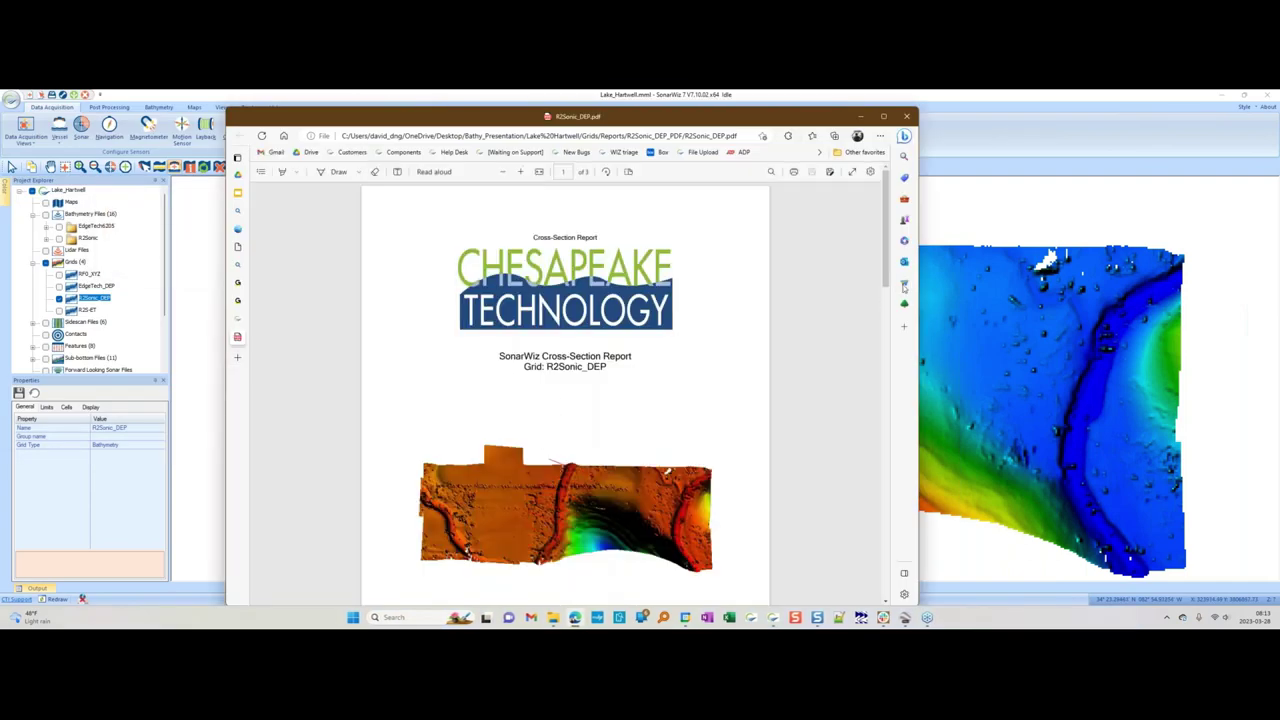
# - Review the generated PDF report, examining the title page map's section lines and the depth profiles on the cross-section pages
pyautogui.scroll(-2, 733, 327)
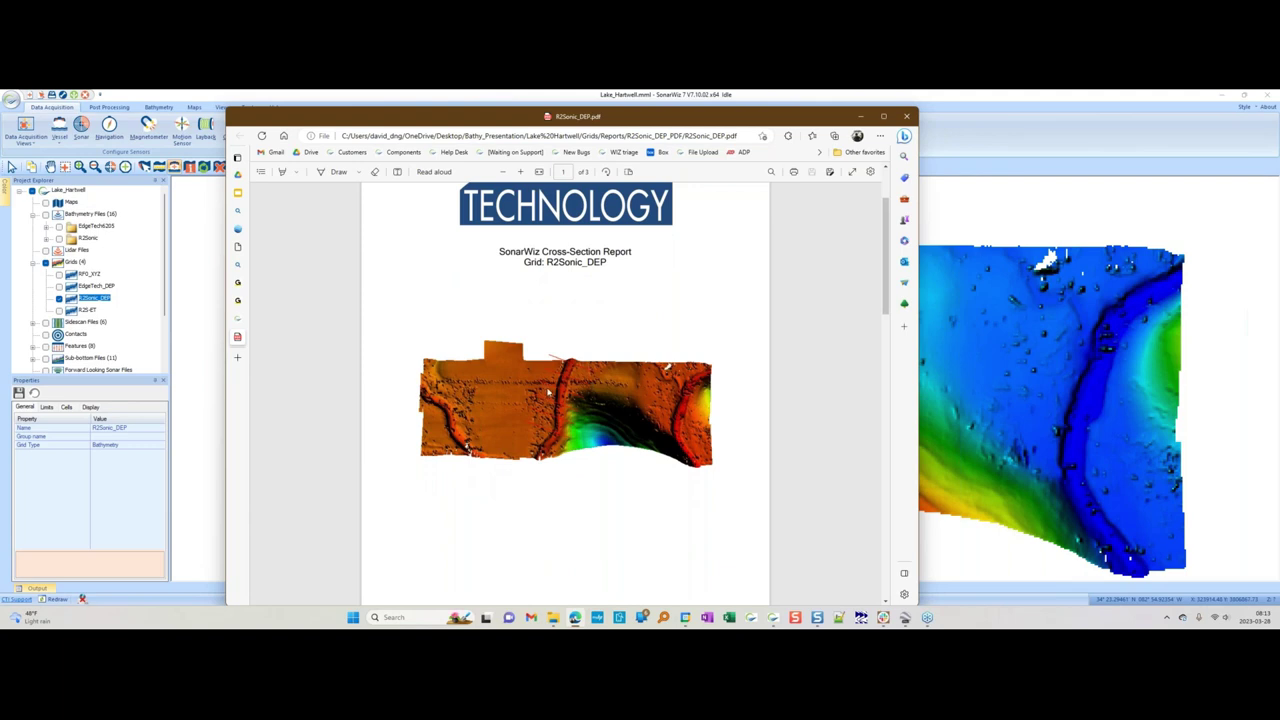
pyautogui.keyDown('ctrl'); pyautogui.scroll(5, 567, 393); pyautogui.keyUp('ctrl')
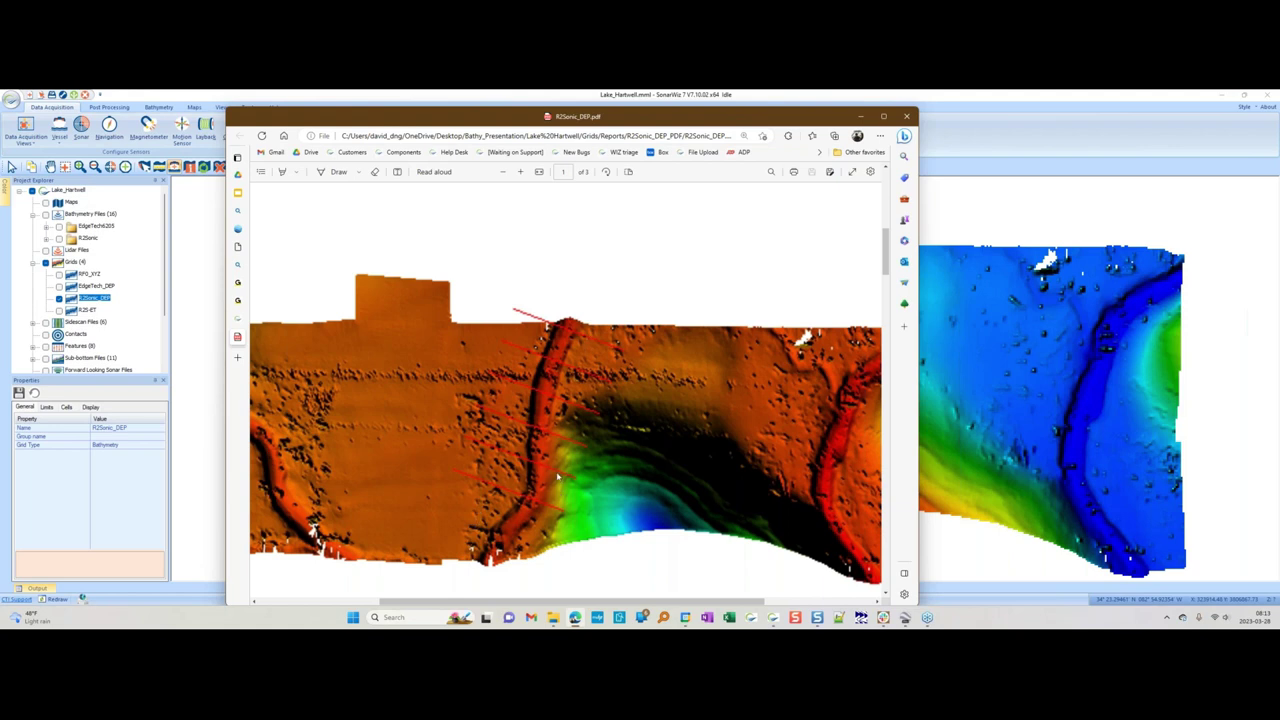
pyautogui.scroll(-2, 552, 438)
pyautogui.scroll(-5, 552, 438)
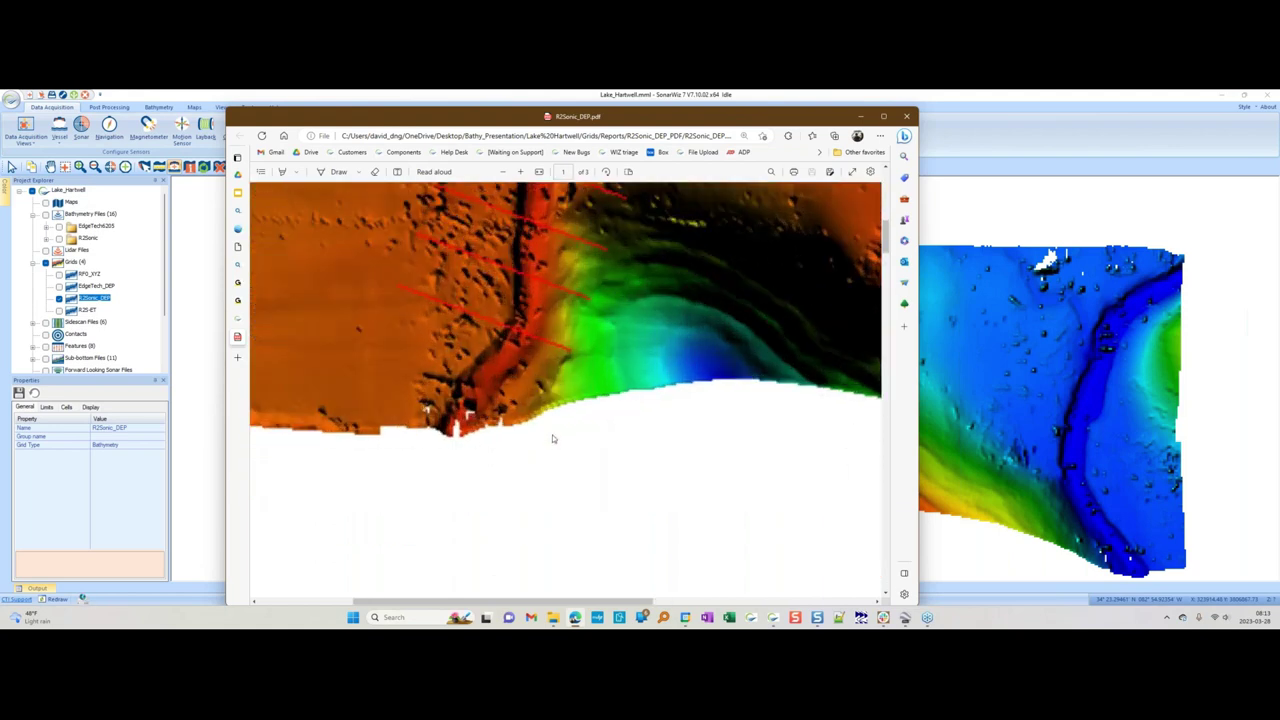
pyautogui.scroll(-1, 545, 438)
pyautogui.scroll(-6, 545, 438)
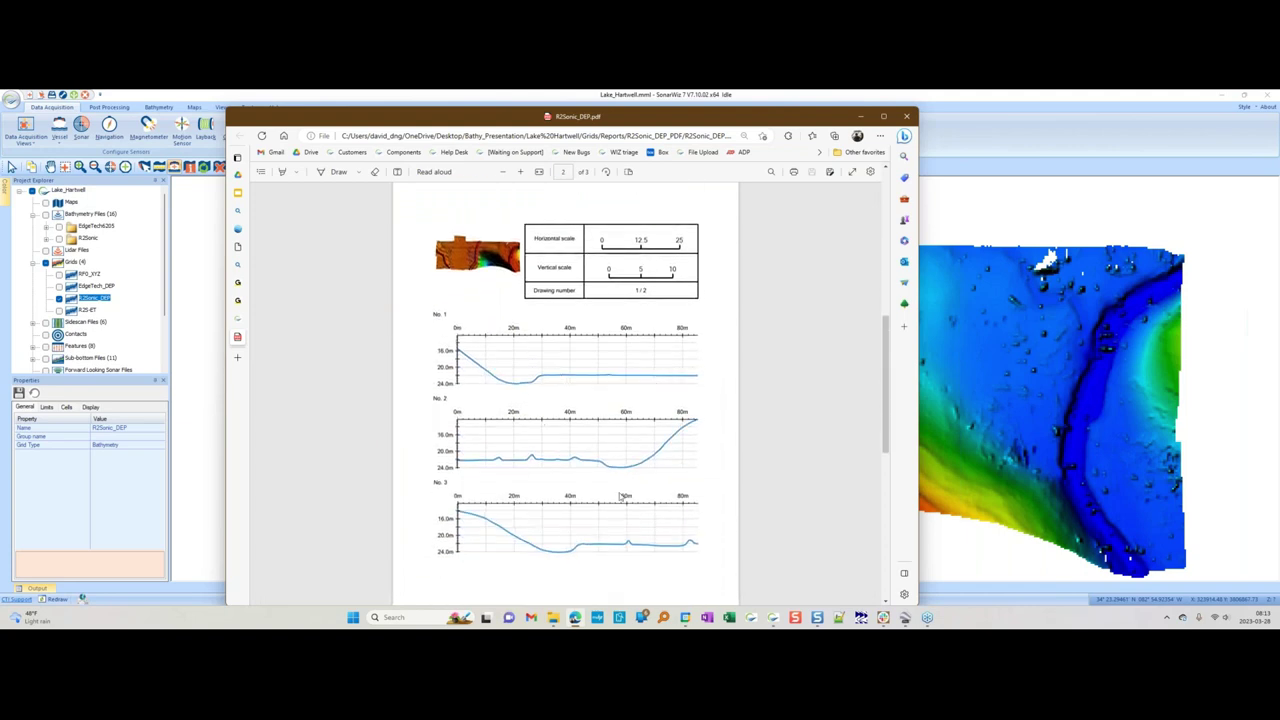
pyautogui.scroll(-1, 566, 530)
pyautogui.scroll(-7, 566, 530)
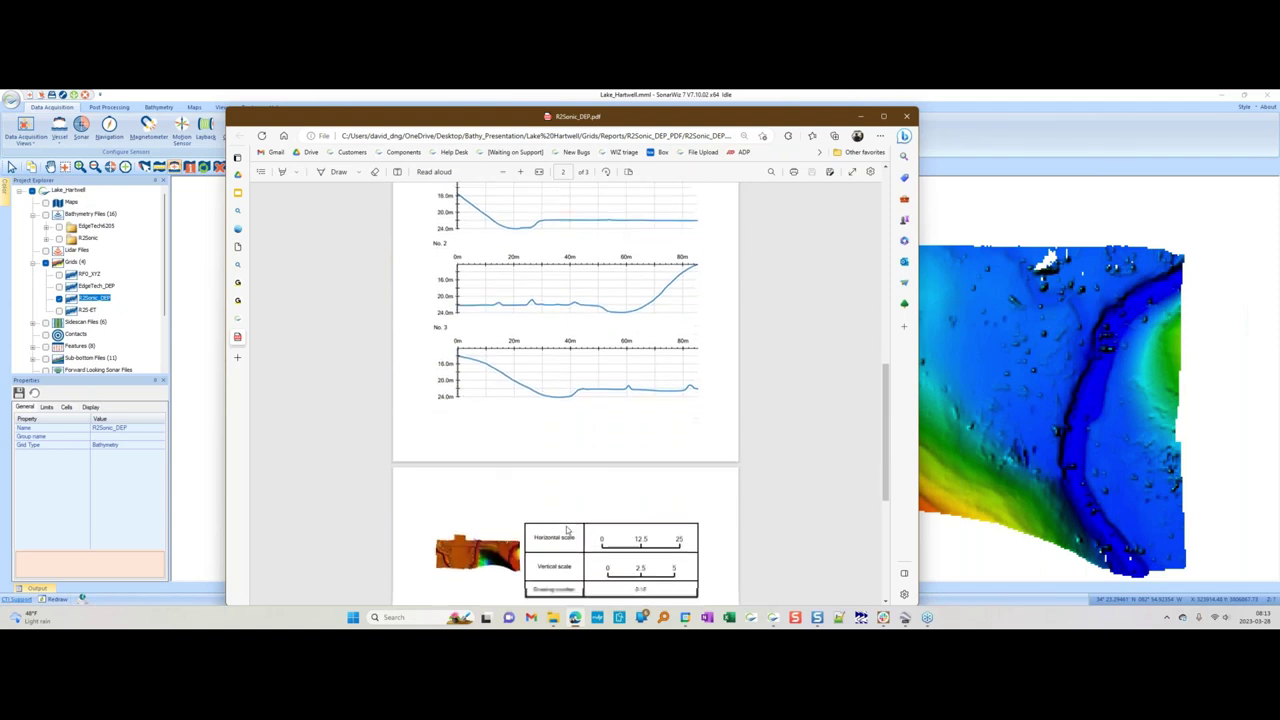
pyautogui.moveTo(596, 116); pyautogui.dragTo(265, 103)
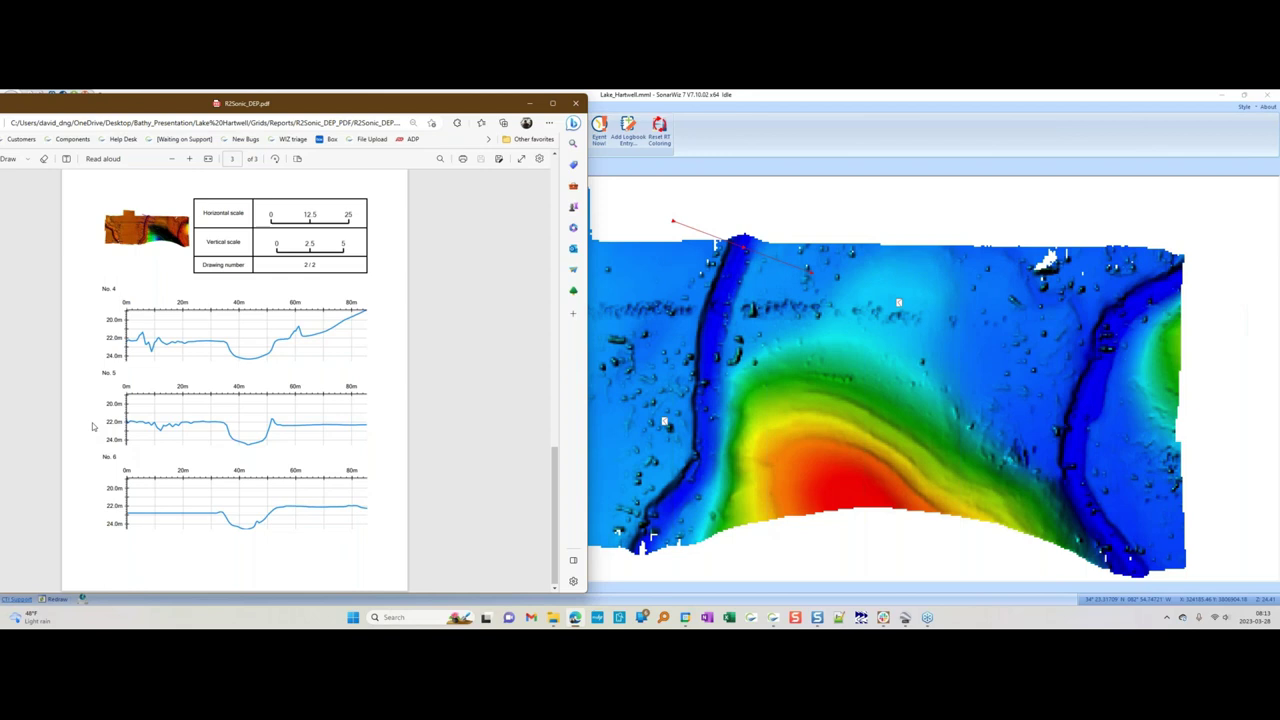
pyautogui.scroll(-1, 222, 511)
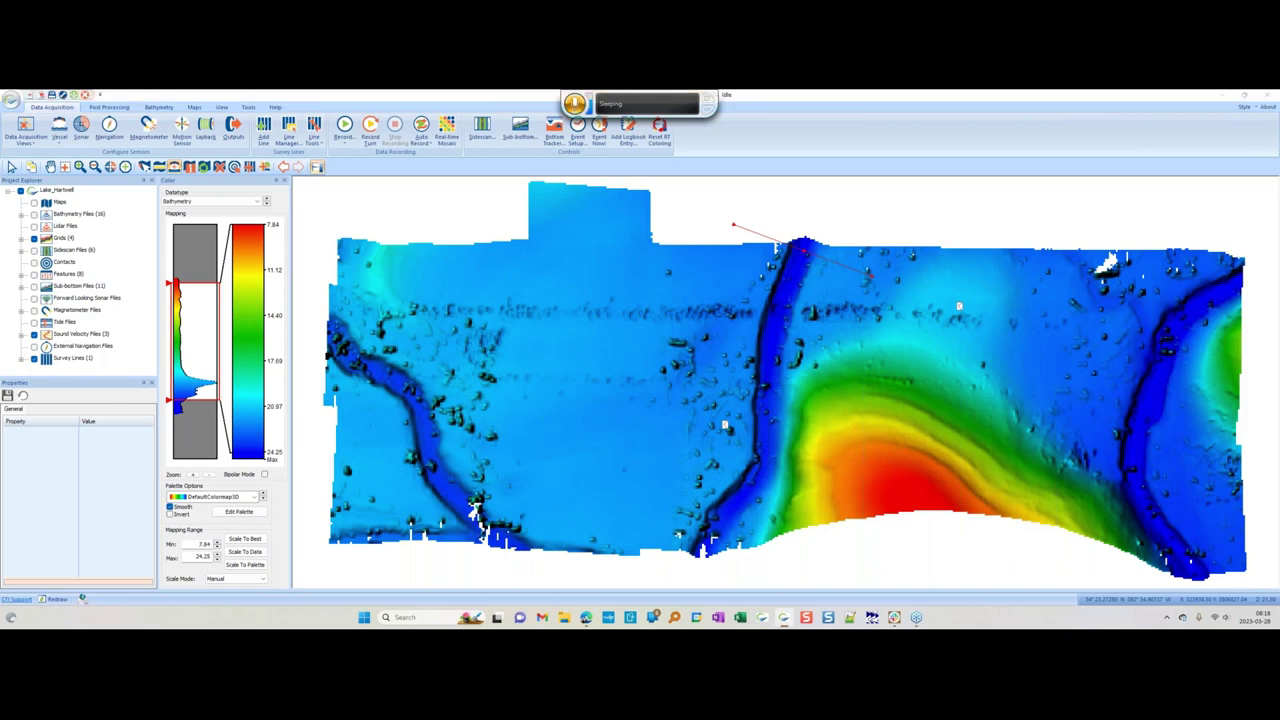
# - Return to the SonarWiz map, expand the grids list and display the EdgeTech_DEP grid together with R2Sonic_DEP
pyautogui.hotkey('alt', 'Tab')
pyautogui.moveTo(294, 100); pyautogui.dragTo(0, 92)
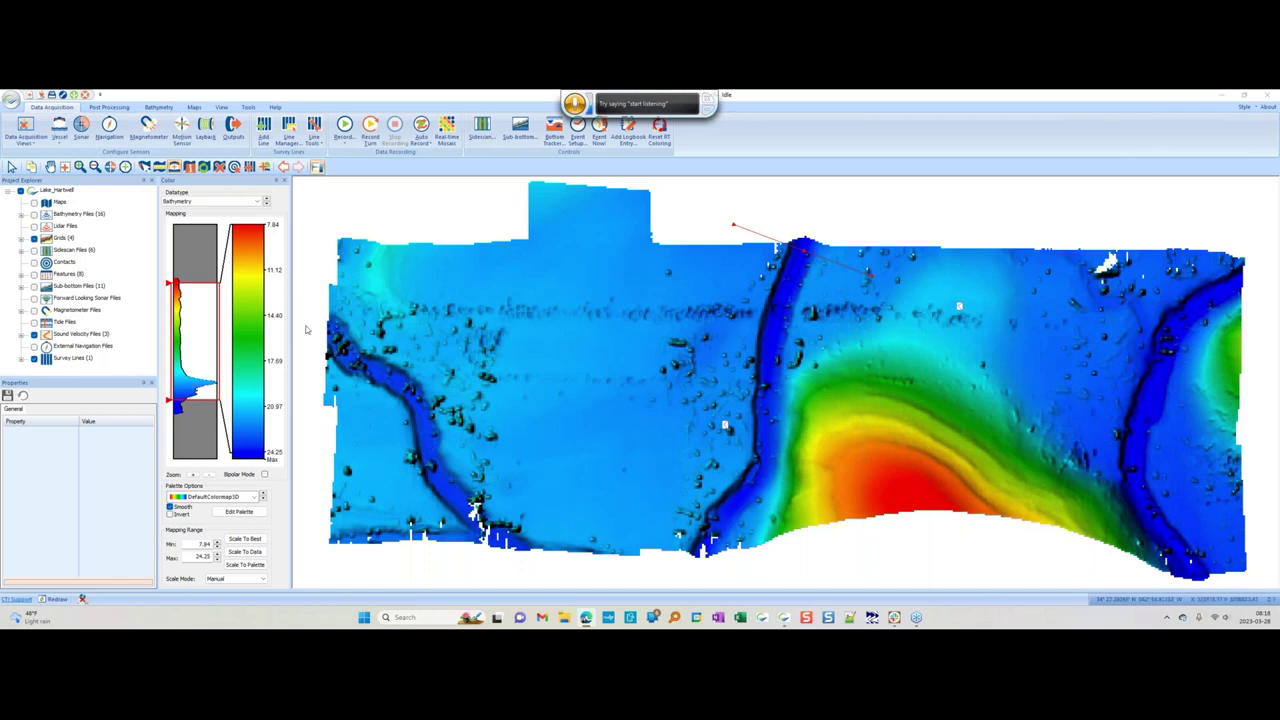
pyautogui.click(22, 240)
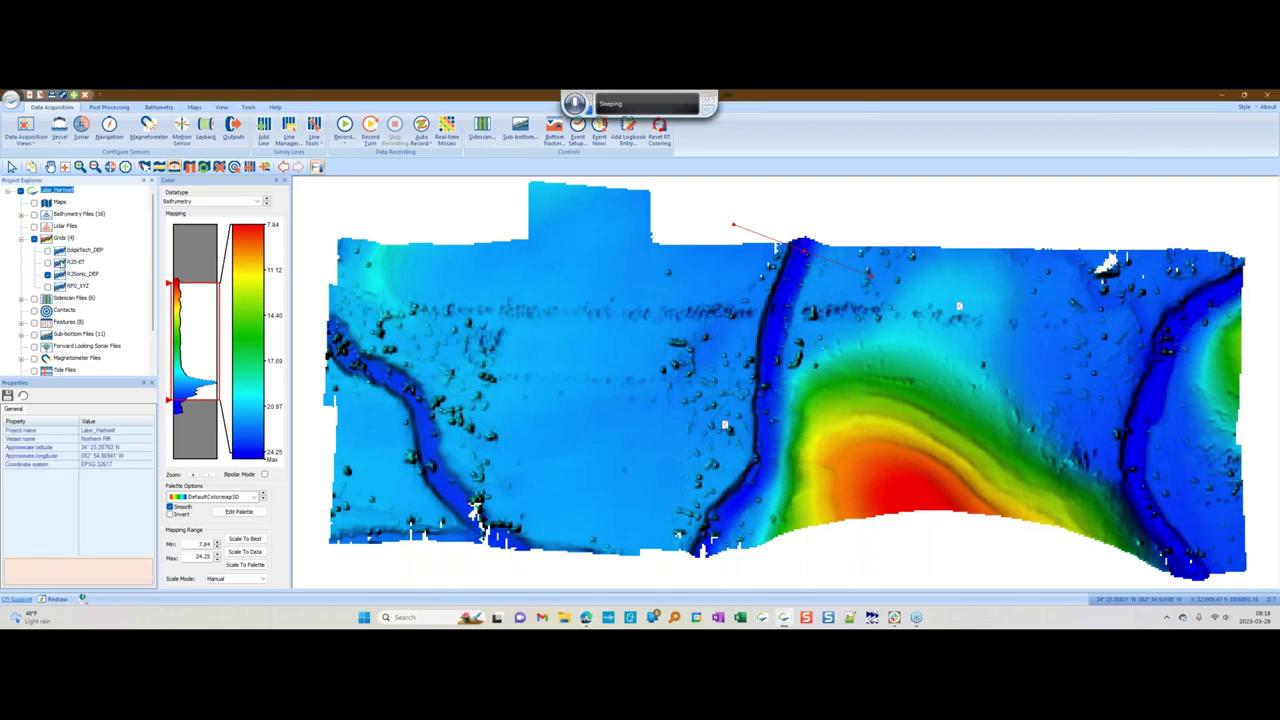
pyautogui.click(48, 251)
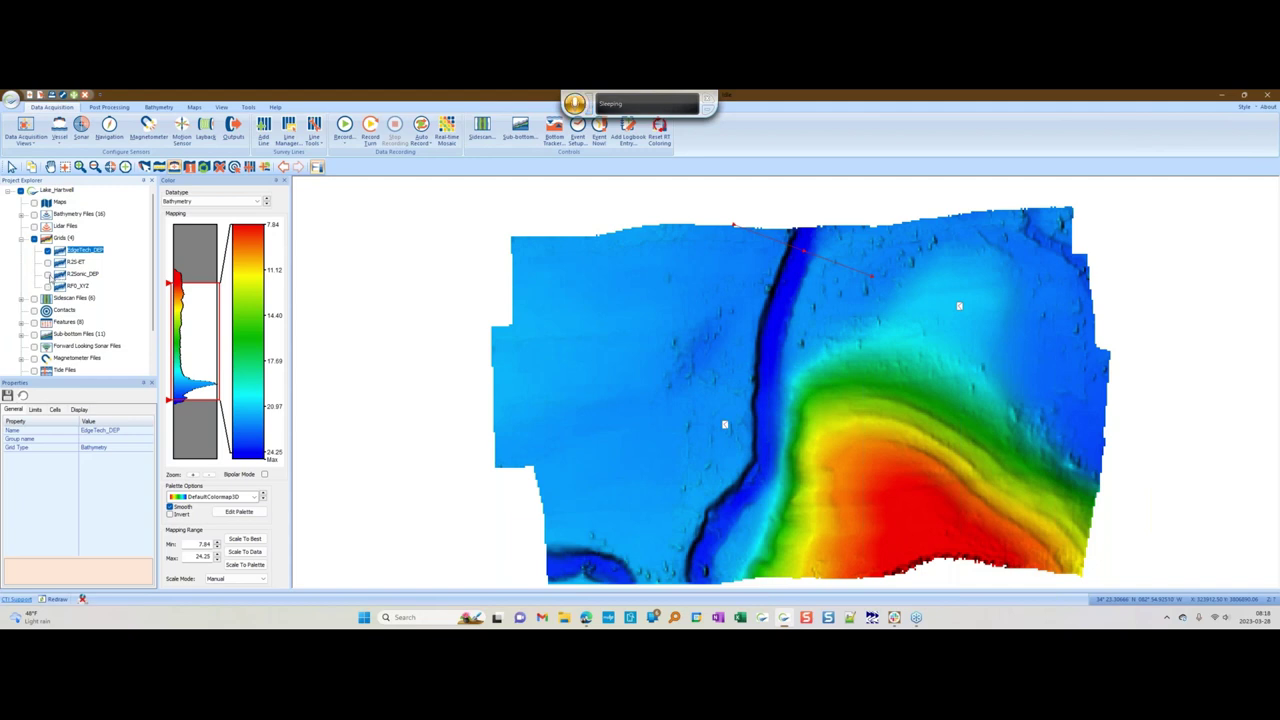
pyautogui.click(47, 274)
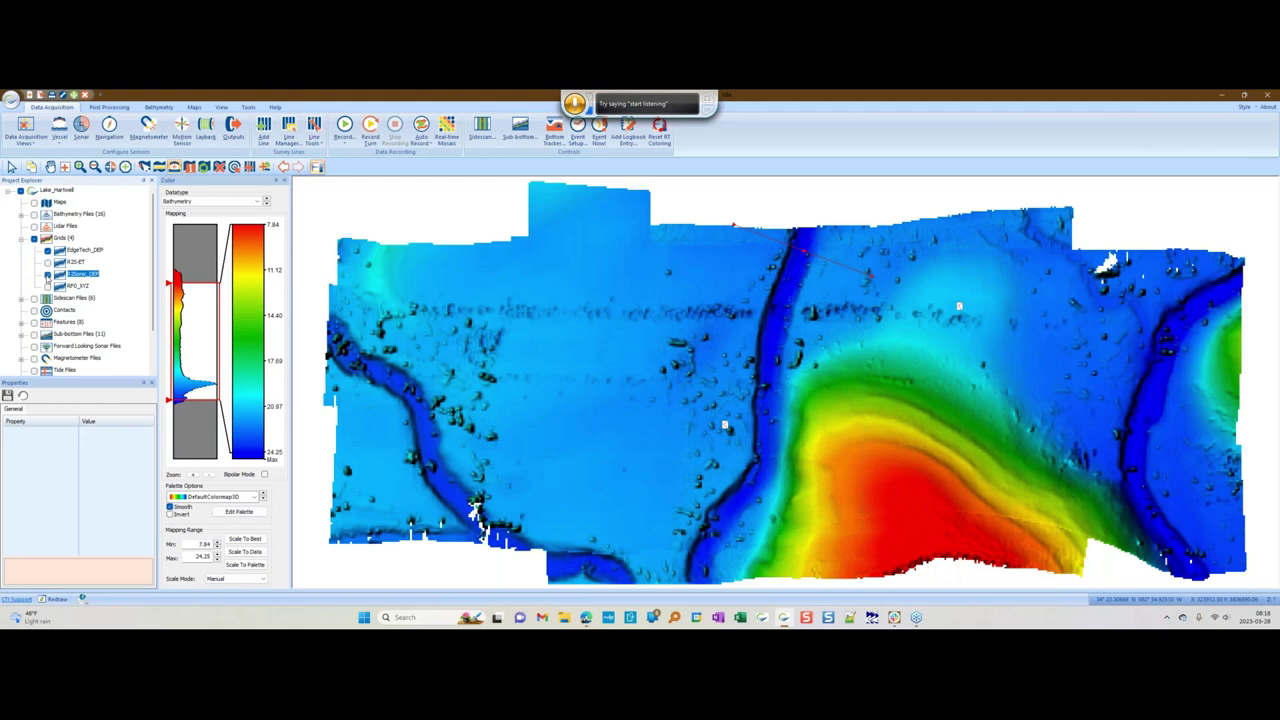
pyautogui.click(93, 250)
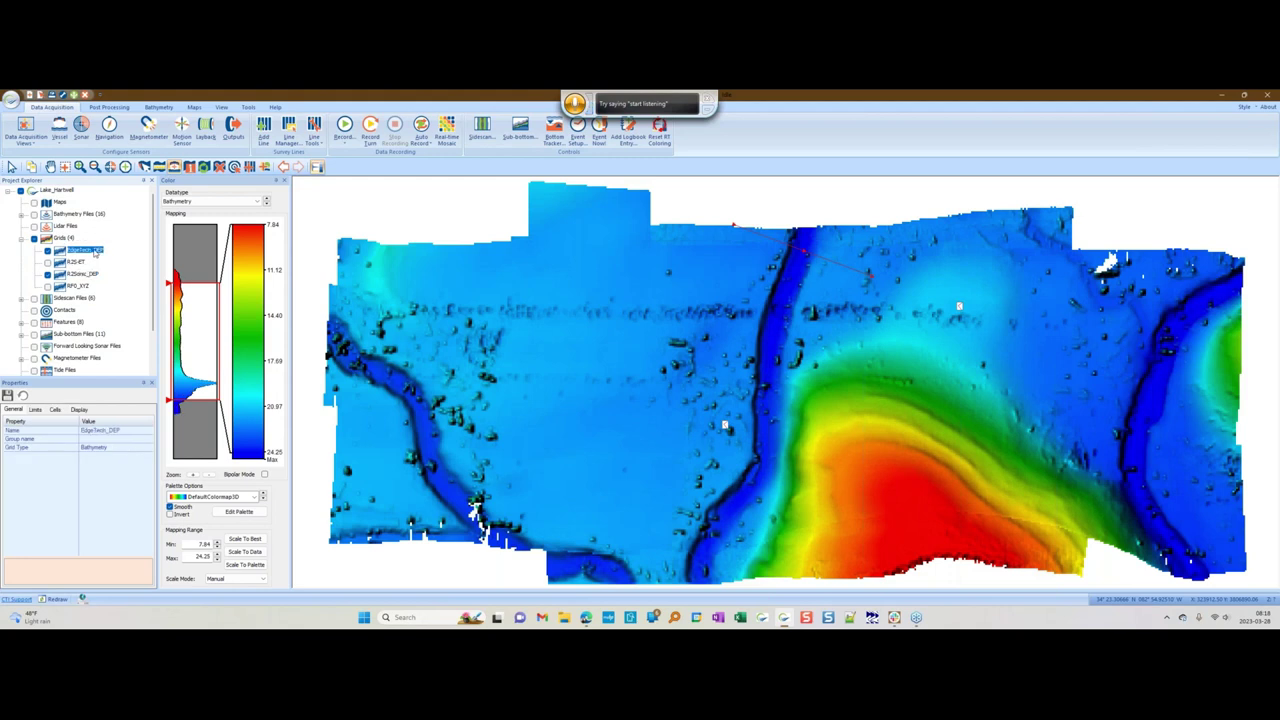
pyautogui.click(88, 275)
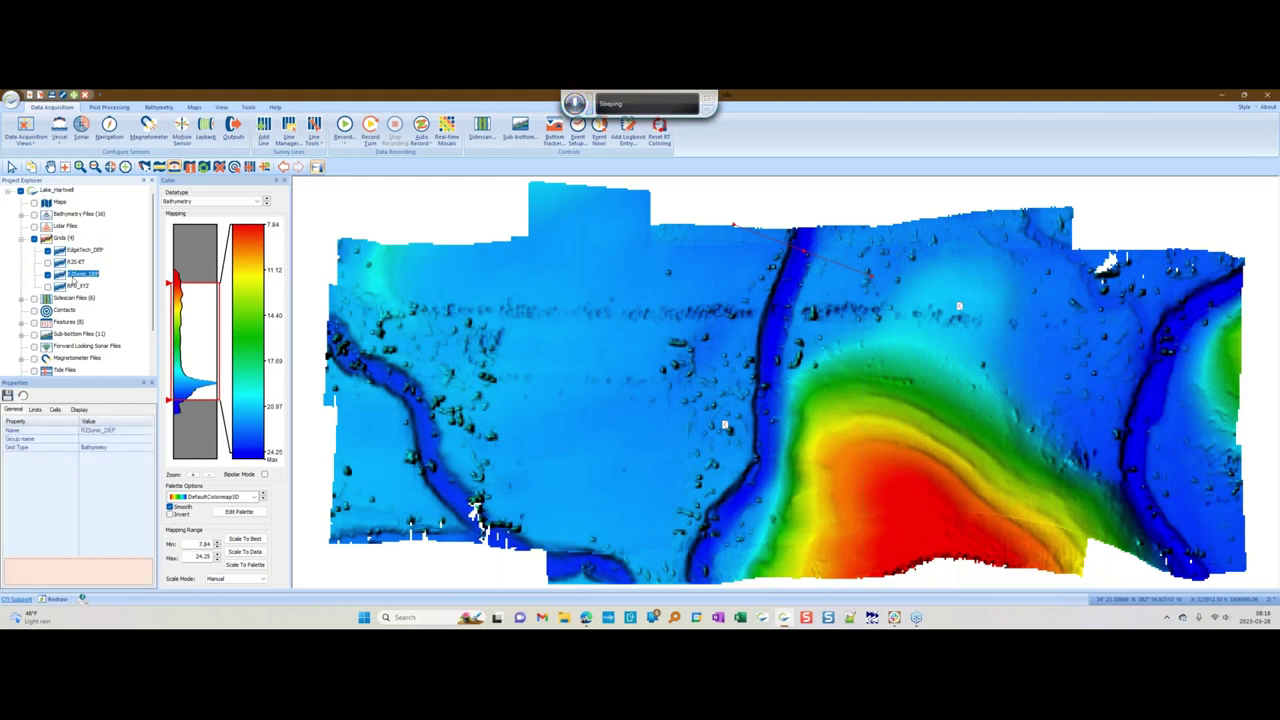
# - Start a volume calculation from the R2Sonic_DEP grid and use R2Sonic_DEP.grd from the Grids folder as the upper surface
pyautogui.rightClick(86, 279)
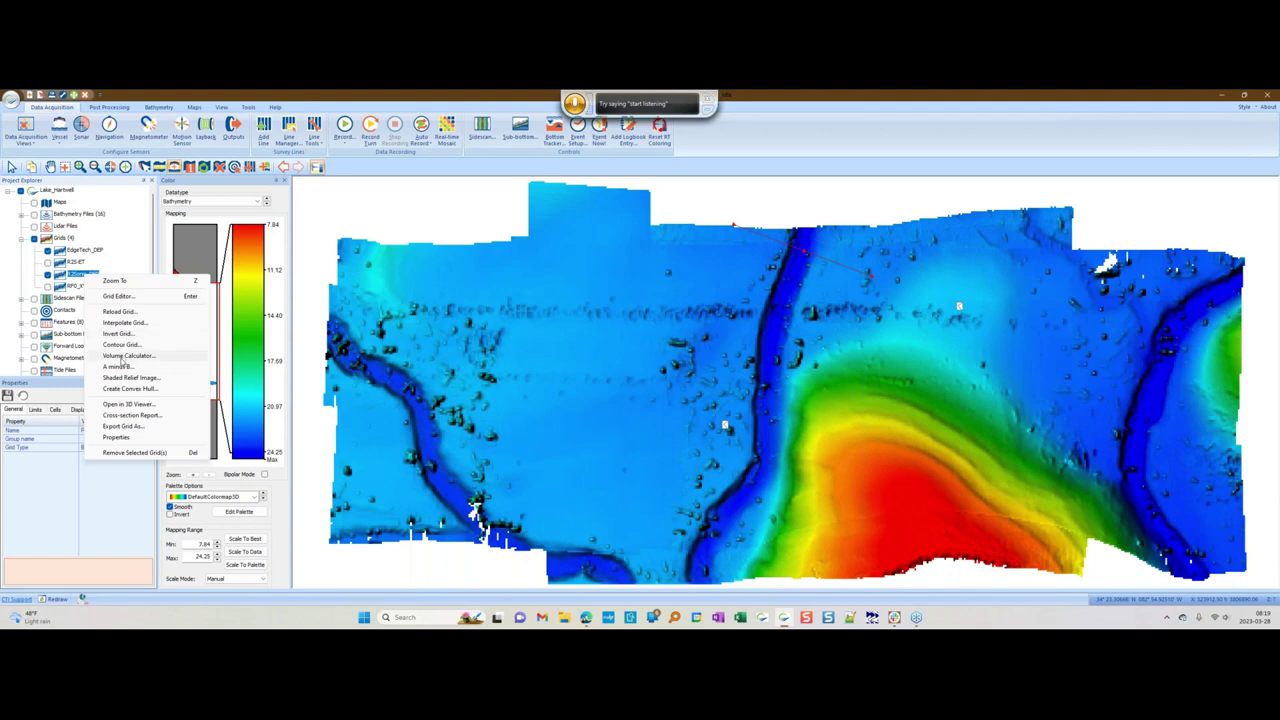
pyautogui.click(124, 356)
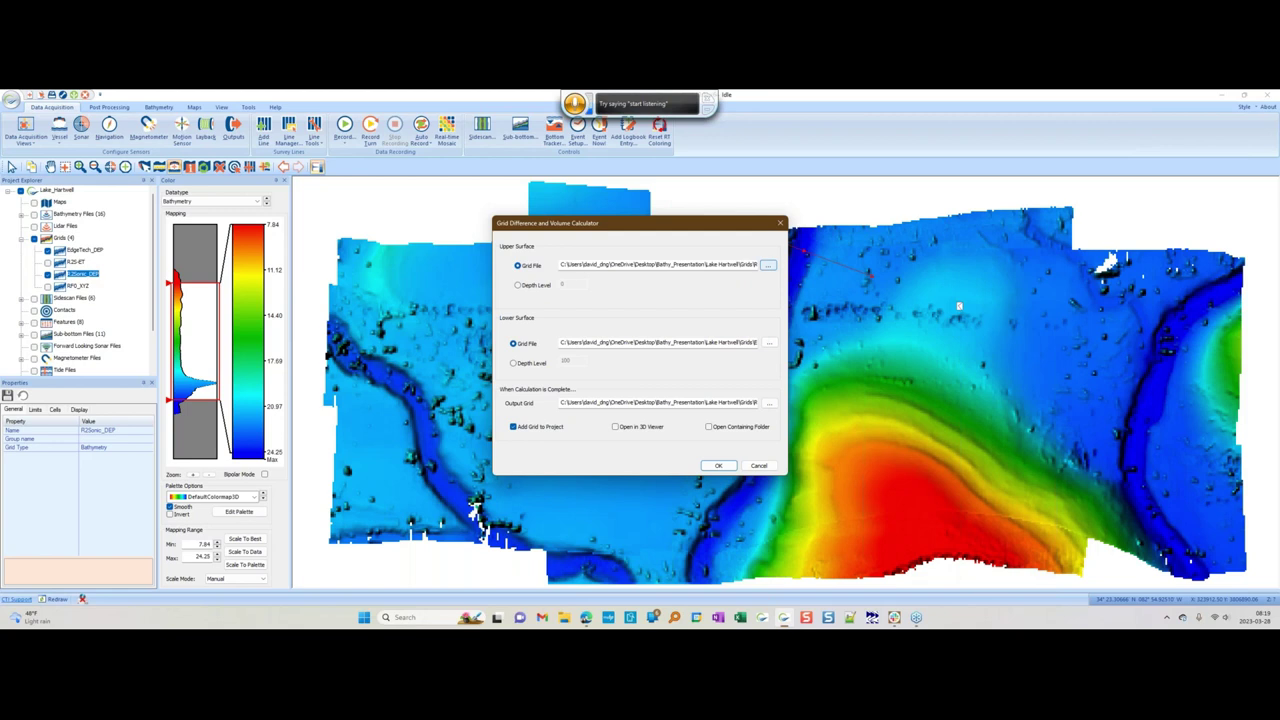
pyautogui.click(767, 265)
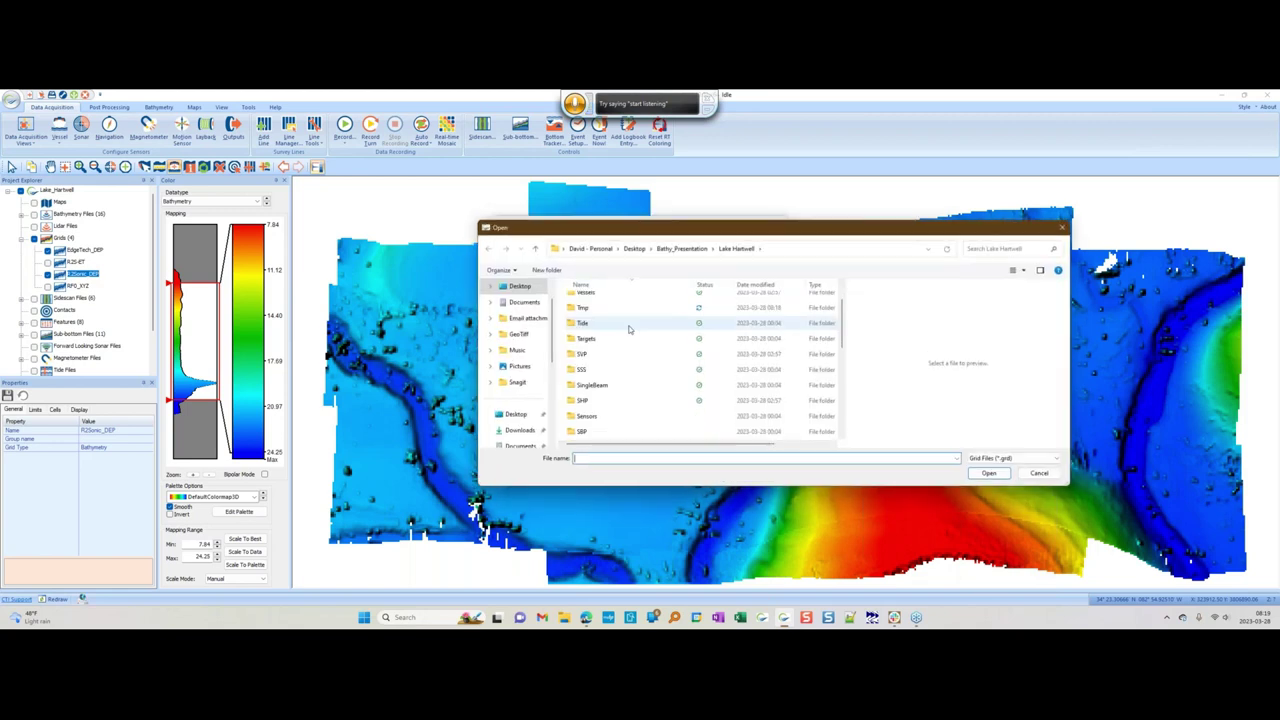
pyautogui.doubleClick(592, 417)
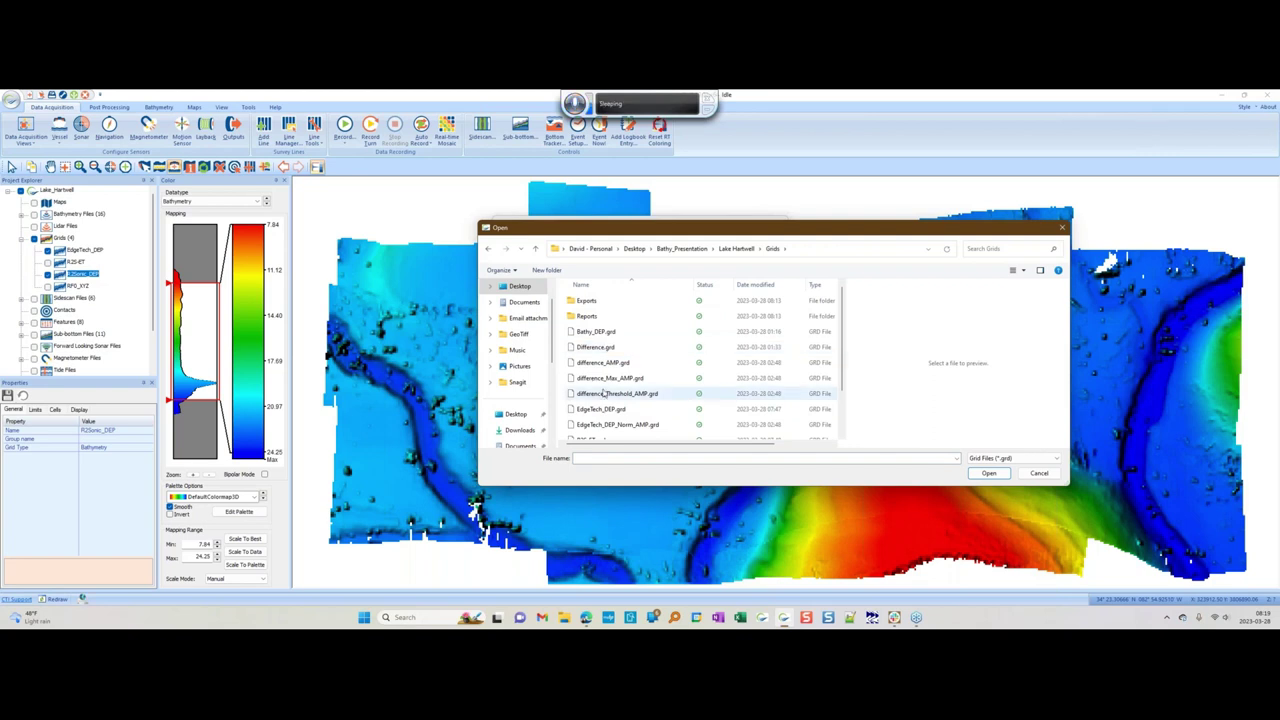
pyautogui.scroll(-1, 605, 393)
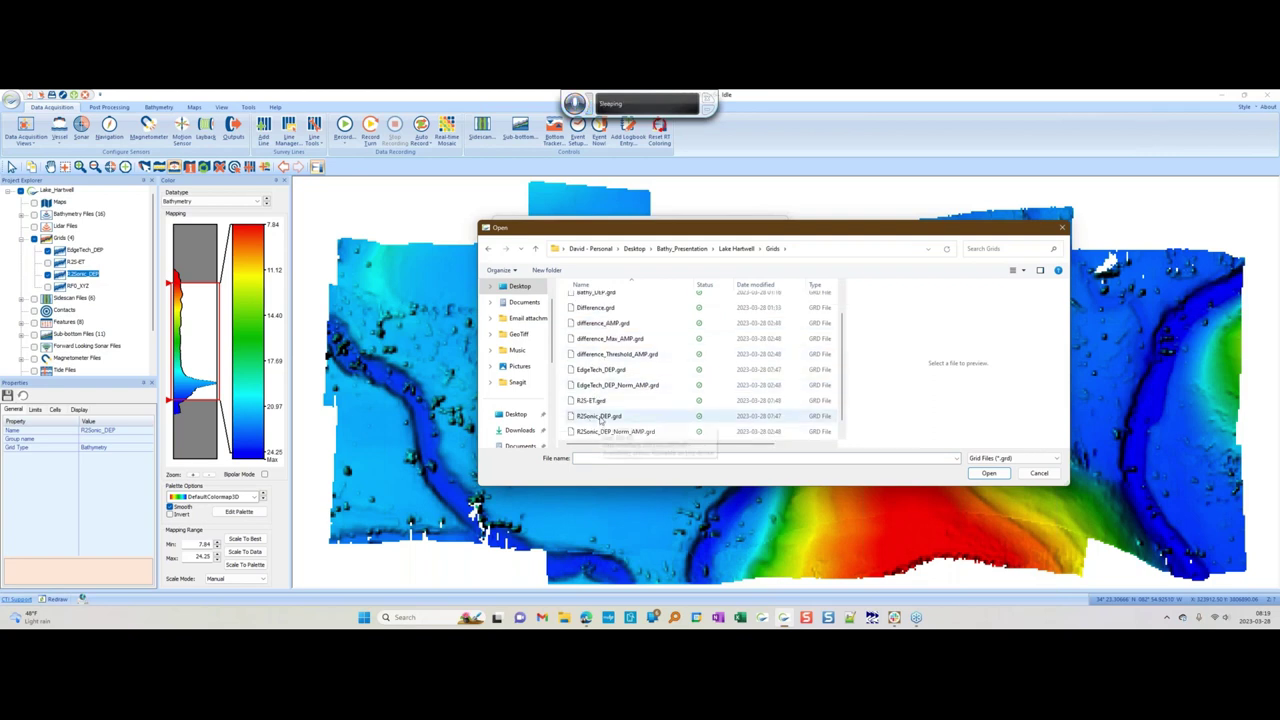
pyautogui.click(601, 417)
pyautogui.click(989, 474)
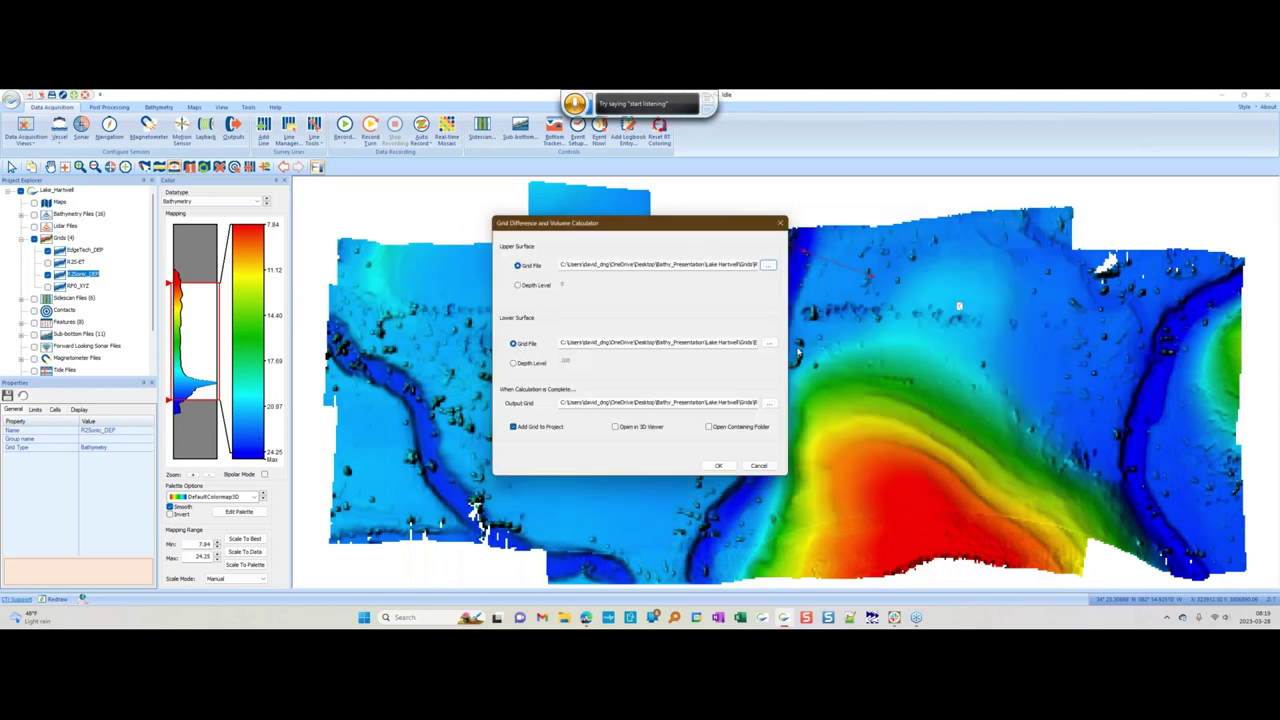
# - Use EdgeTech_DEP.grd as the lower surface of the grid difference and volume calculation
pyautogui.click(768, 342)
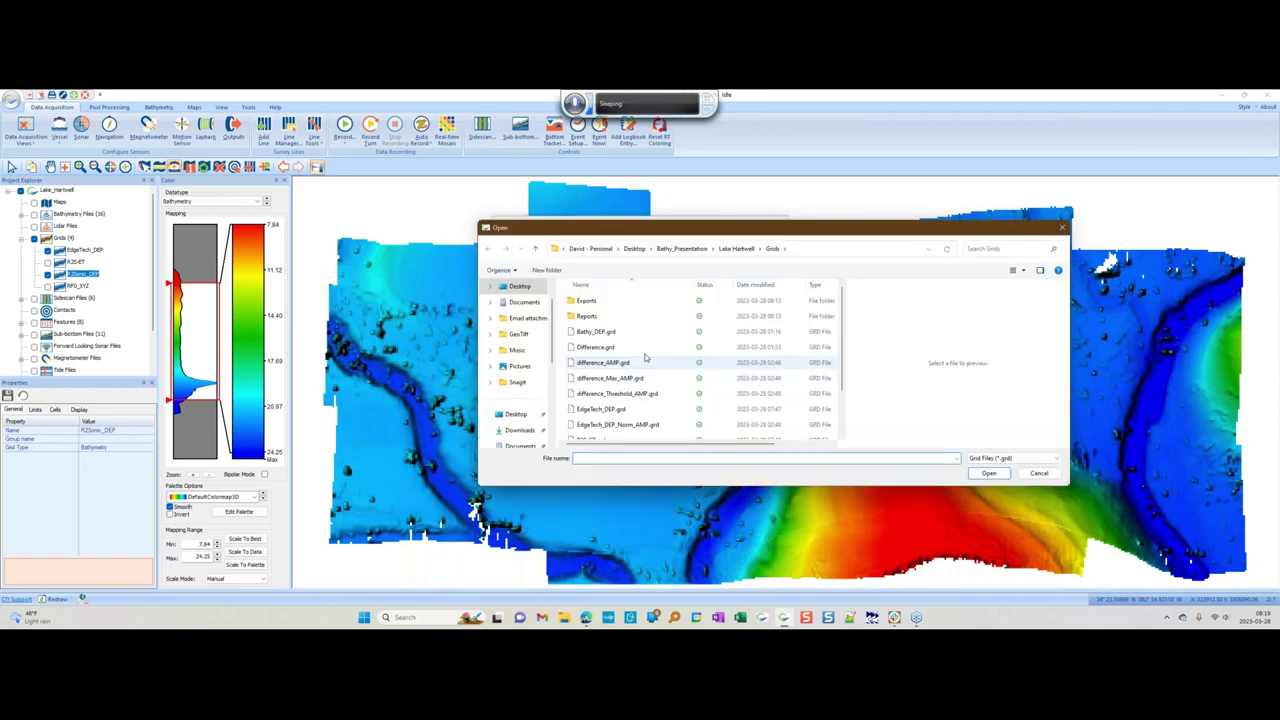
pyautogui.click(602, 410)
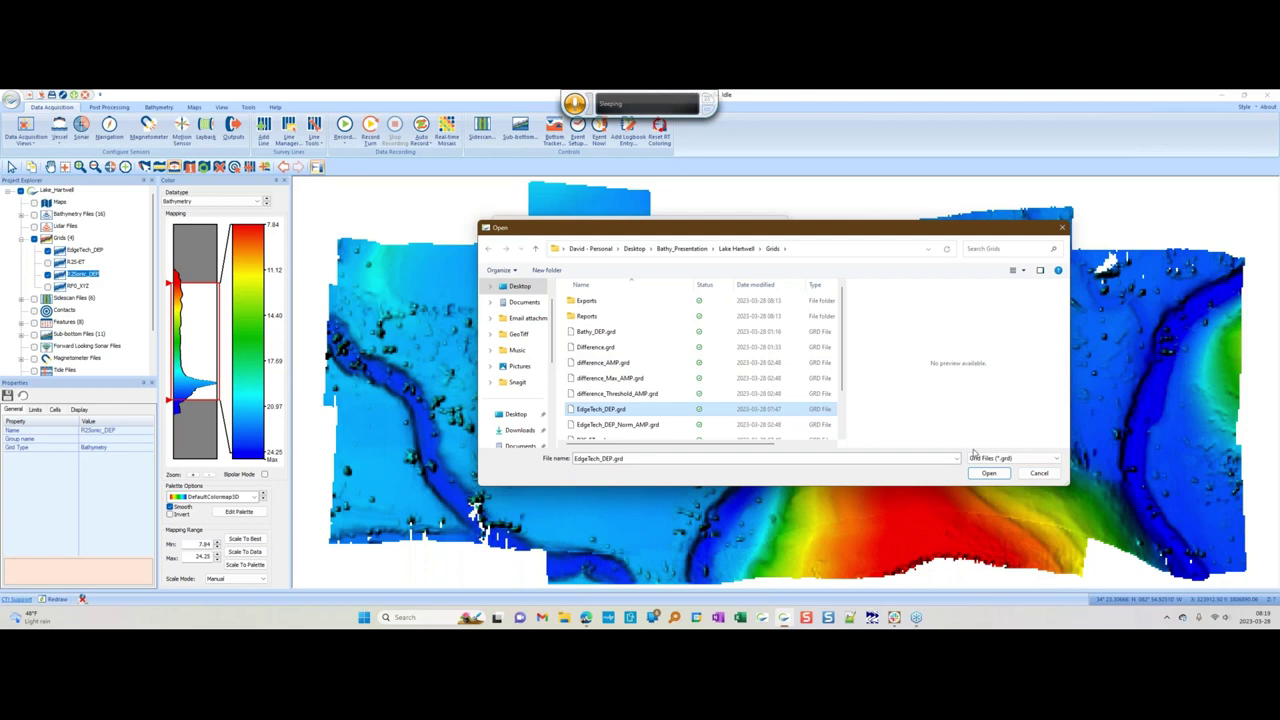
pyautogui.click(986, 473)
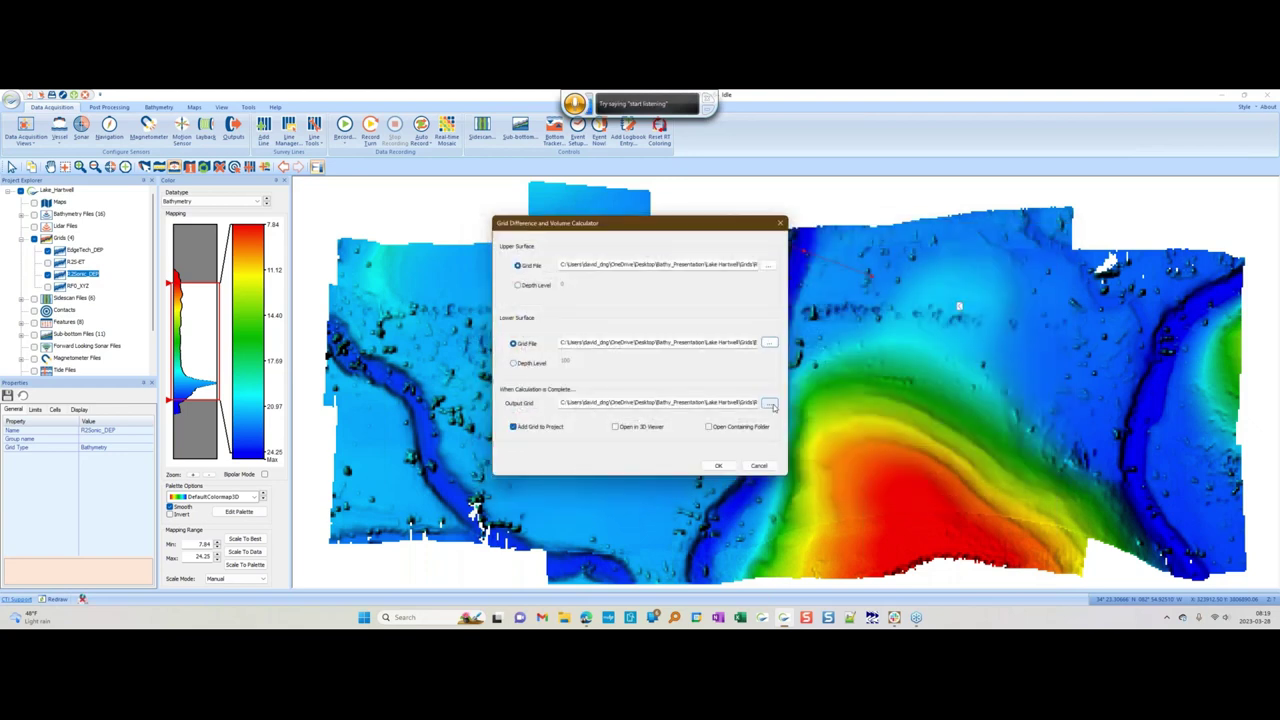
# - Name the output grid R2S-ET and run the difference calculation, overwriting the existing file of that name
pyautogui.click(770, 404)
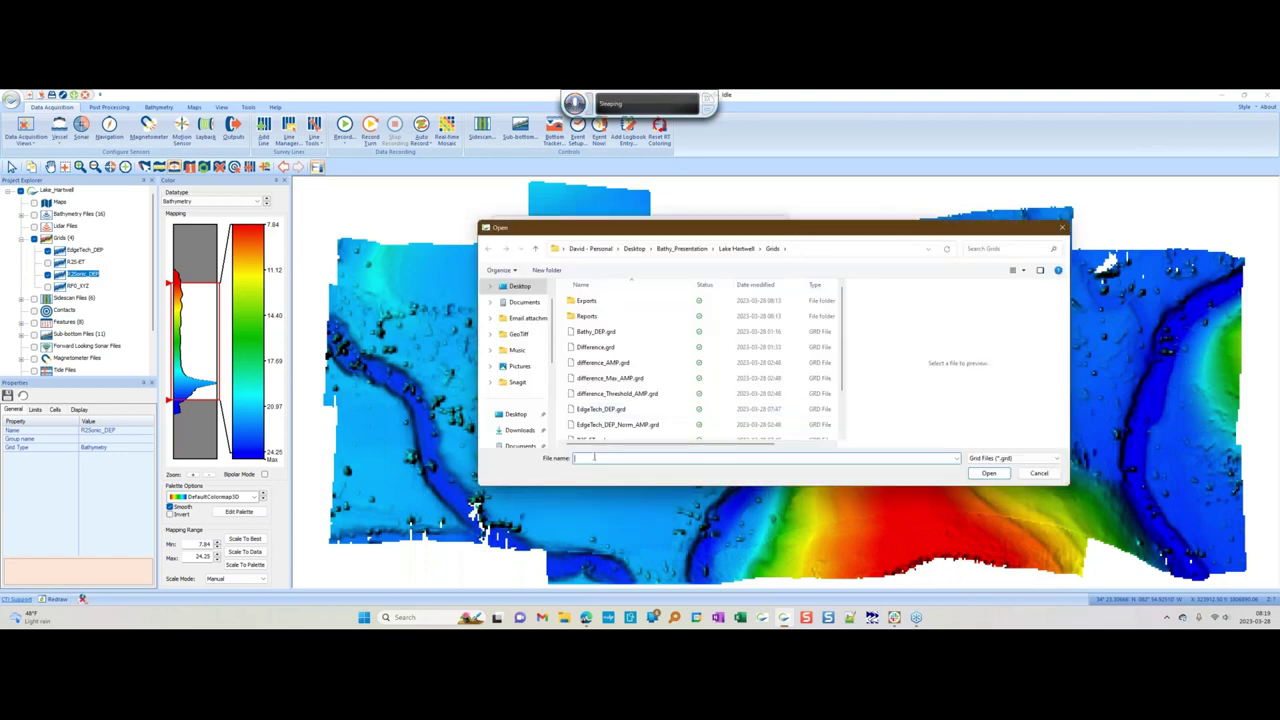
pyautogui.write('R2')
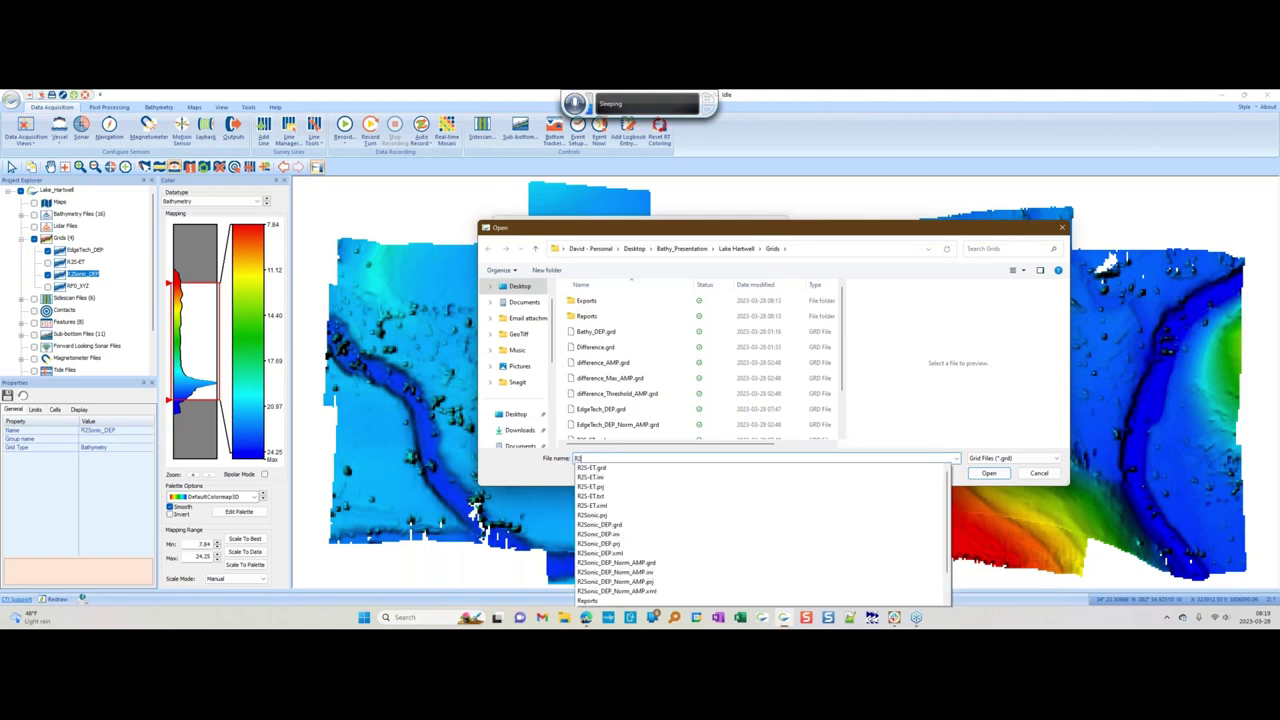
pyautogui.write('S-ET')
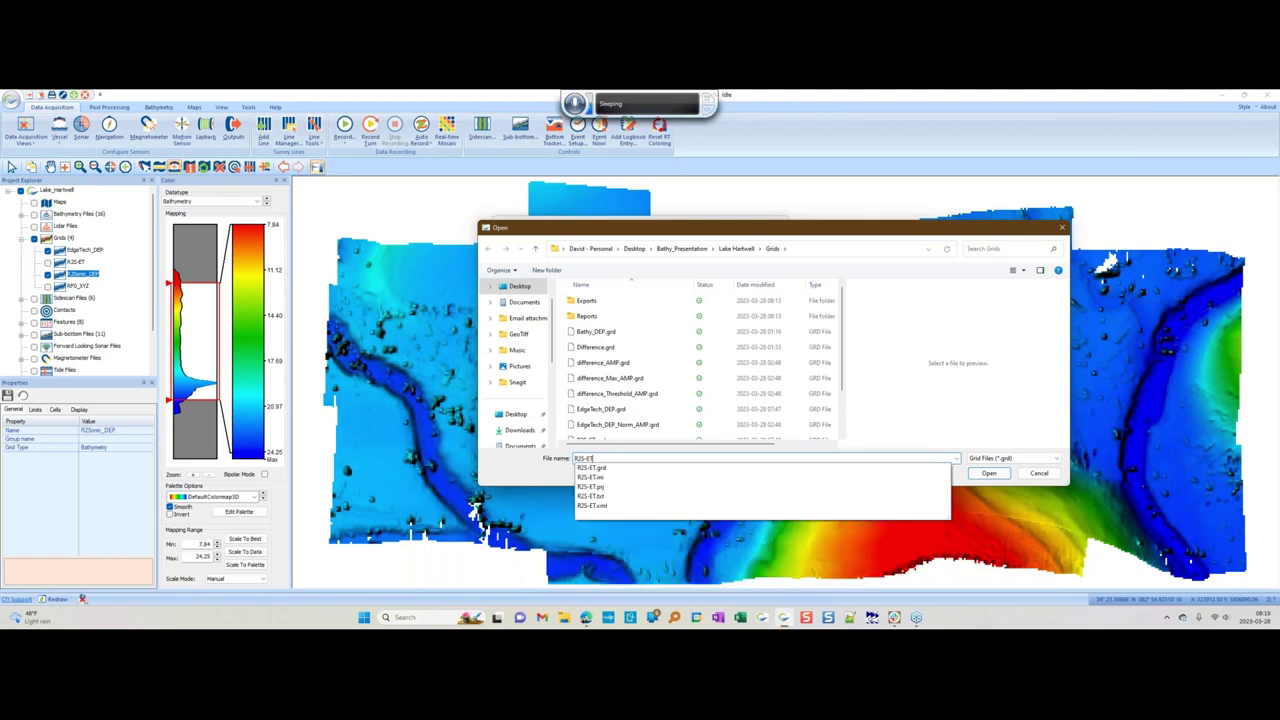
pyautogui.click(989, 473)
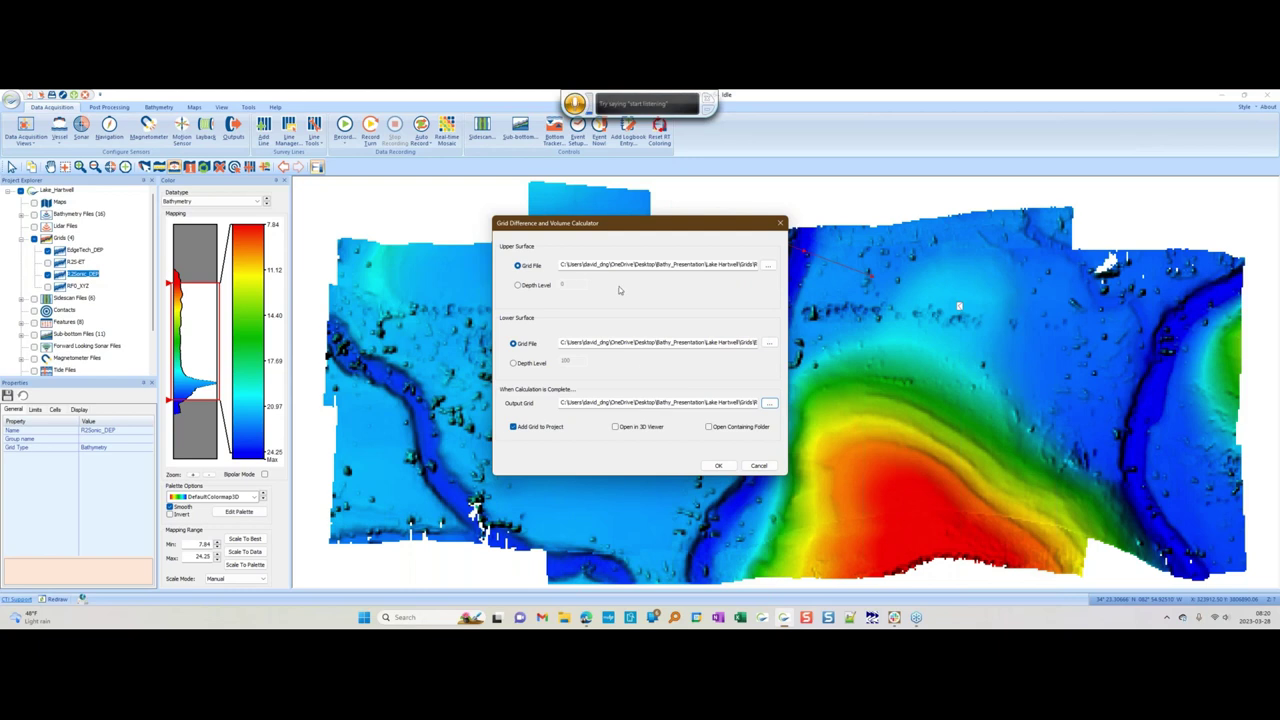
pyautogui.click(718, 466)
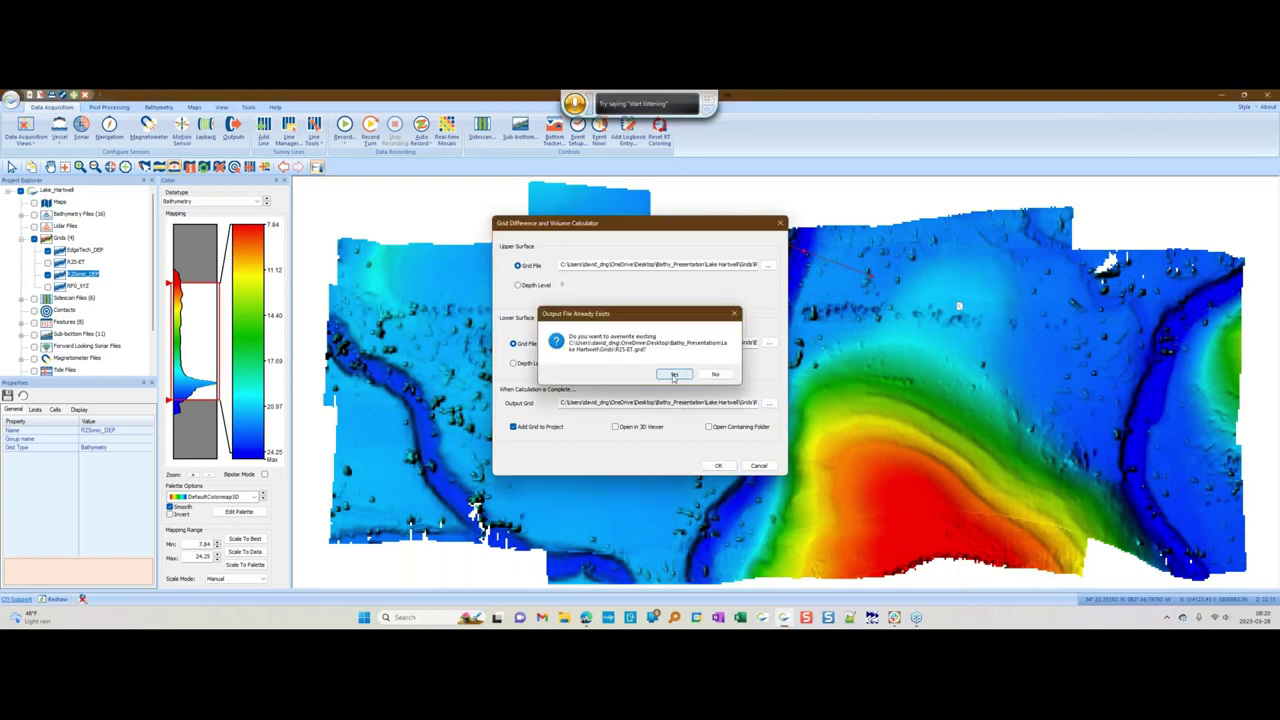
pyautogui.click(674, 376)
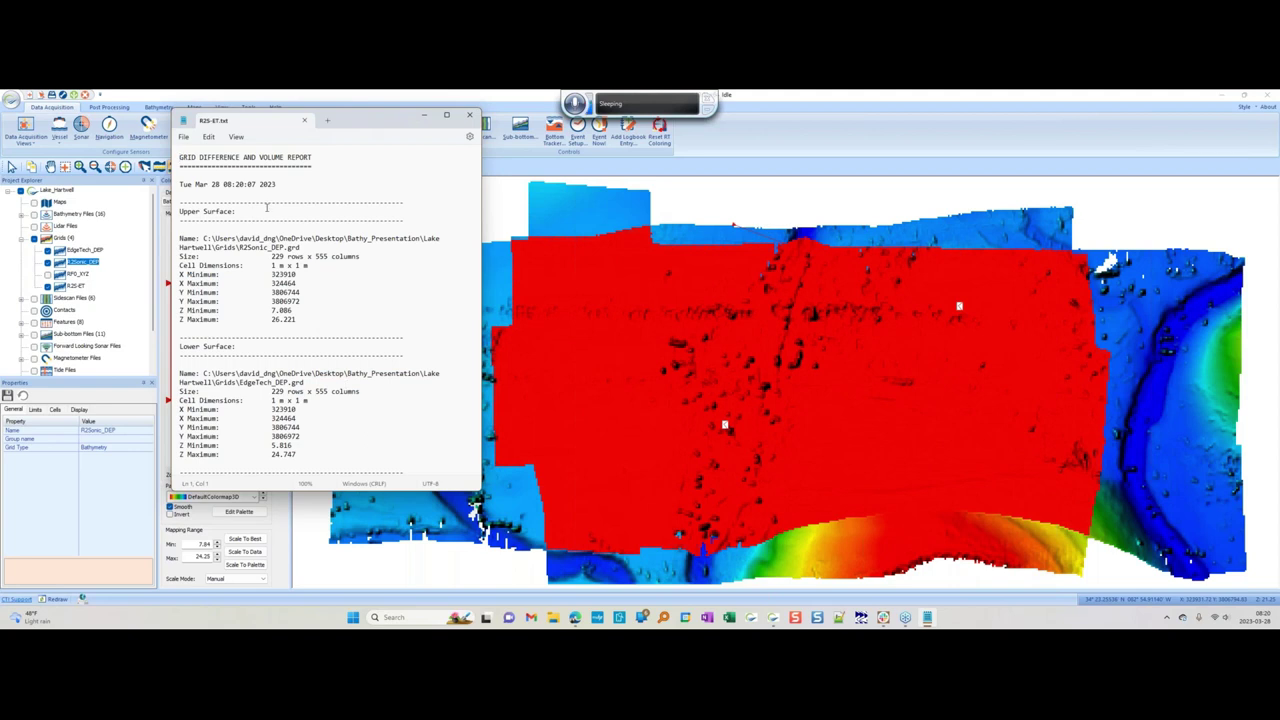
# - Read the upper, lower and difference surface sections of the R2S-ET grid difference and volume report
pyautogui.moveTo(180, 157); pyautogui.dragTo(321, 167)
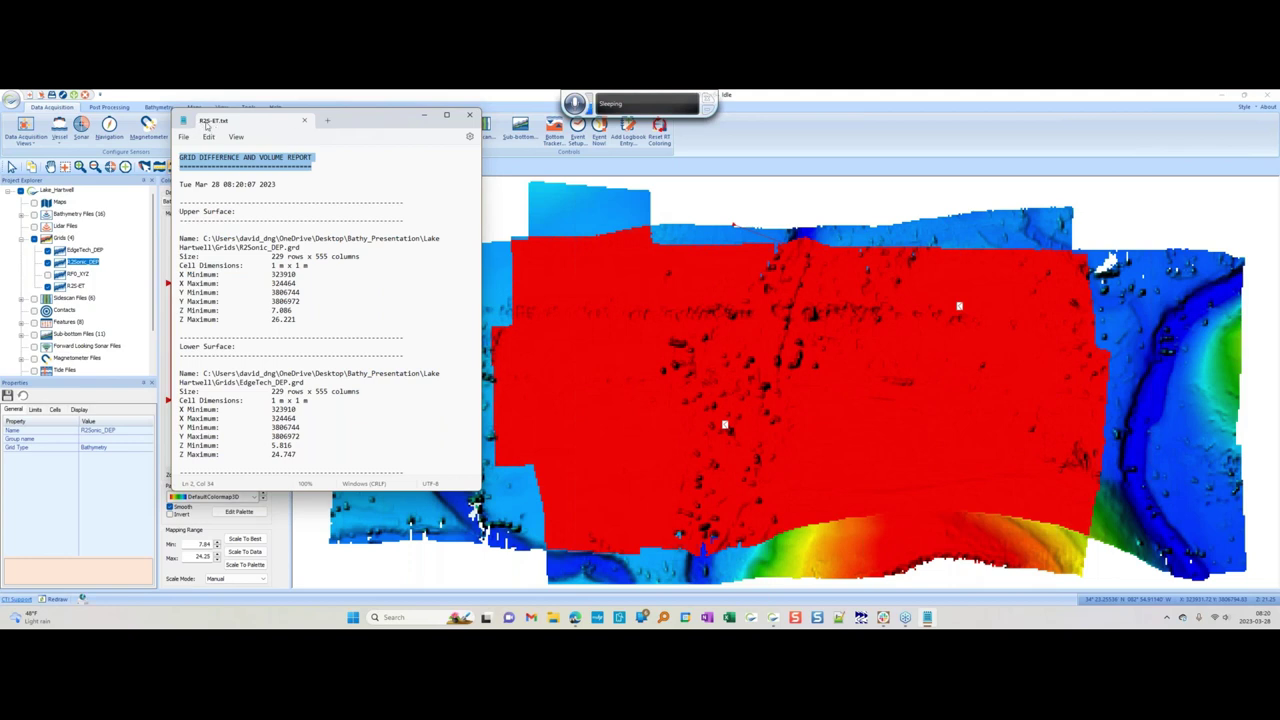
pyautogui.click(276, 202)
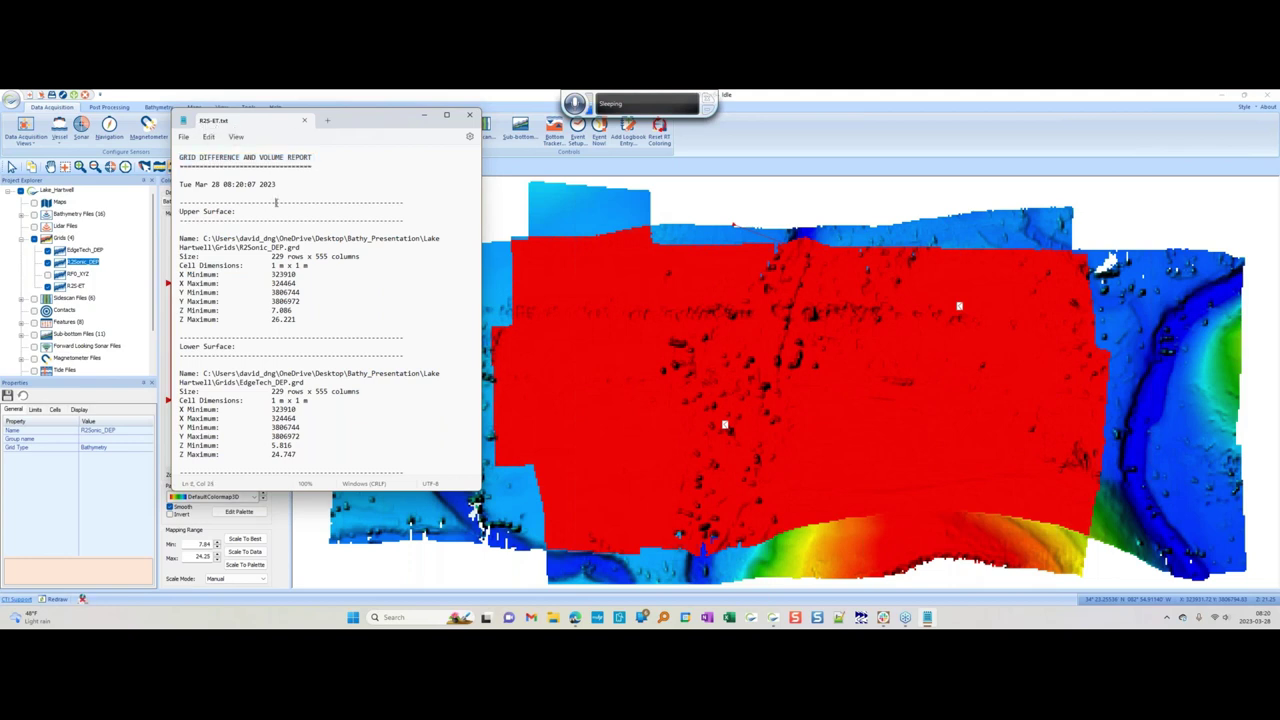
pyautogui.moveTo(180, 202); pyautogui.dragTo(297, 320)
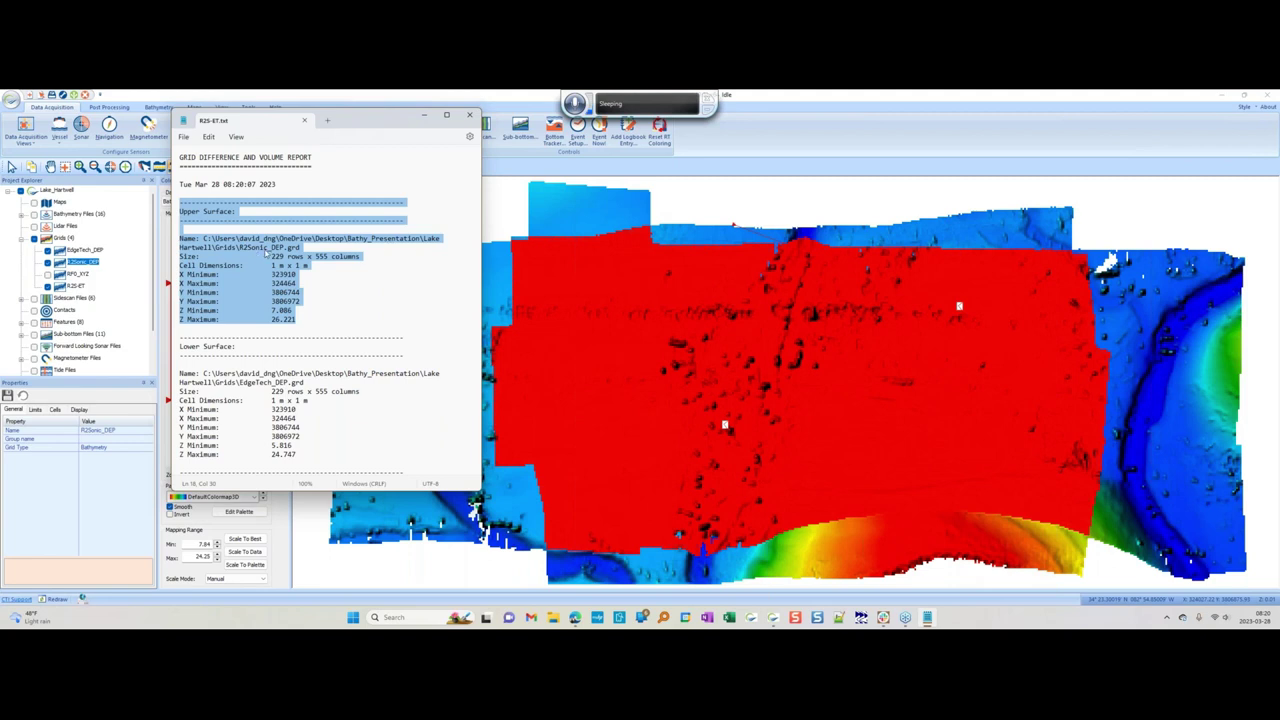
pyautogui.click(240, 247)
pyautogui.scroll(-3, 249, 332)
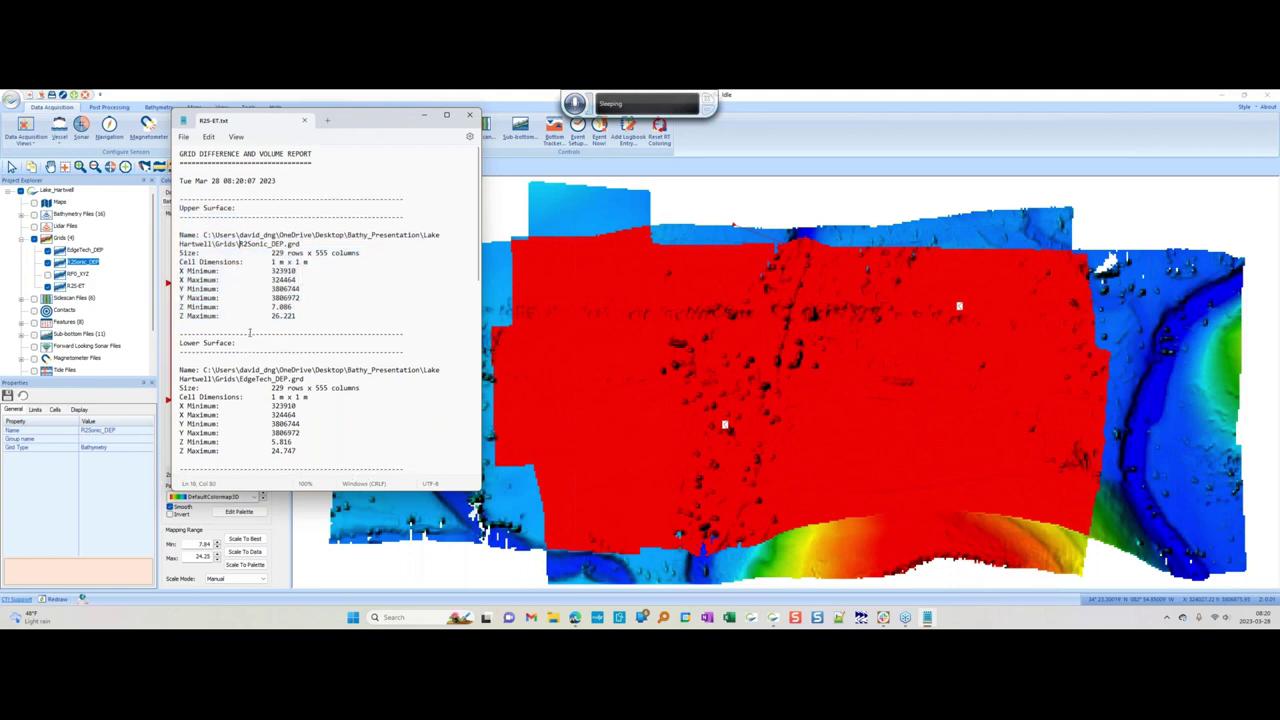
pyautogui.moveTo(239, 312); pyautogui.dragTo(303, 314)
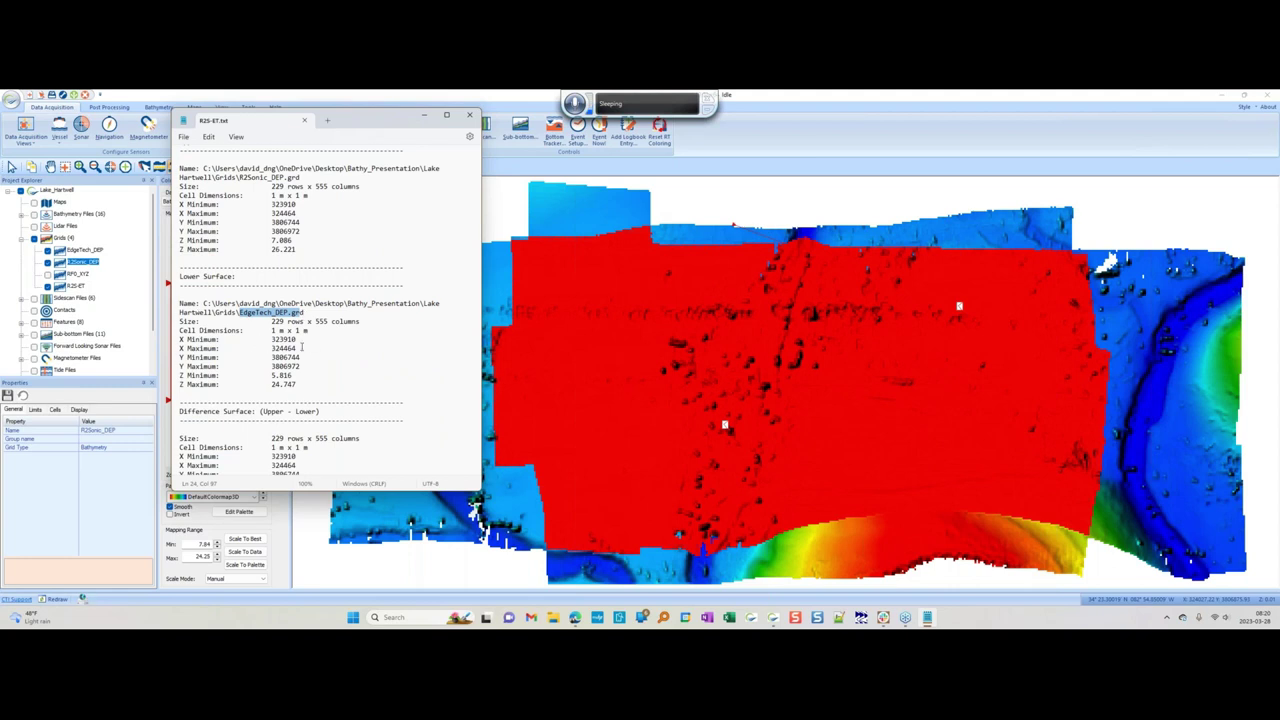
pyautogui.scroll(-5, 300, 347)
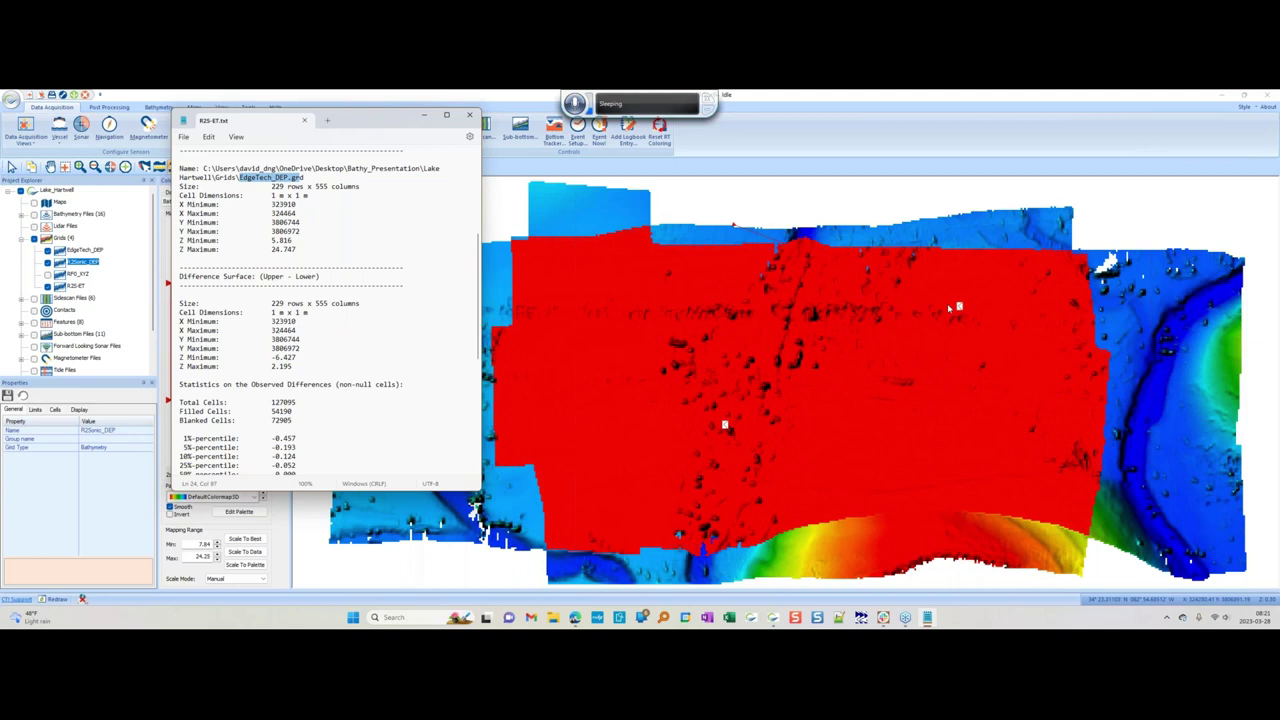
pyautogui.scroll(-4, 369, 343)
pyautogui.scroll(-4, 369, 343)
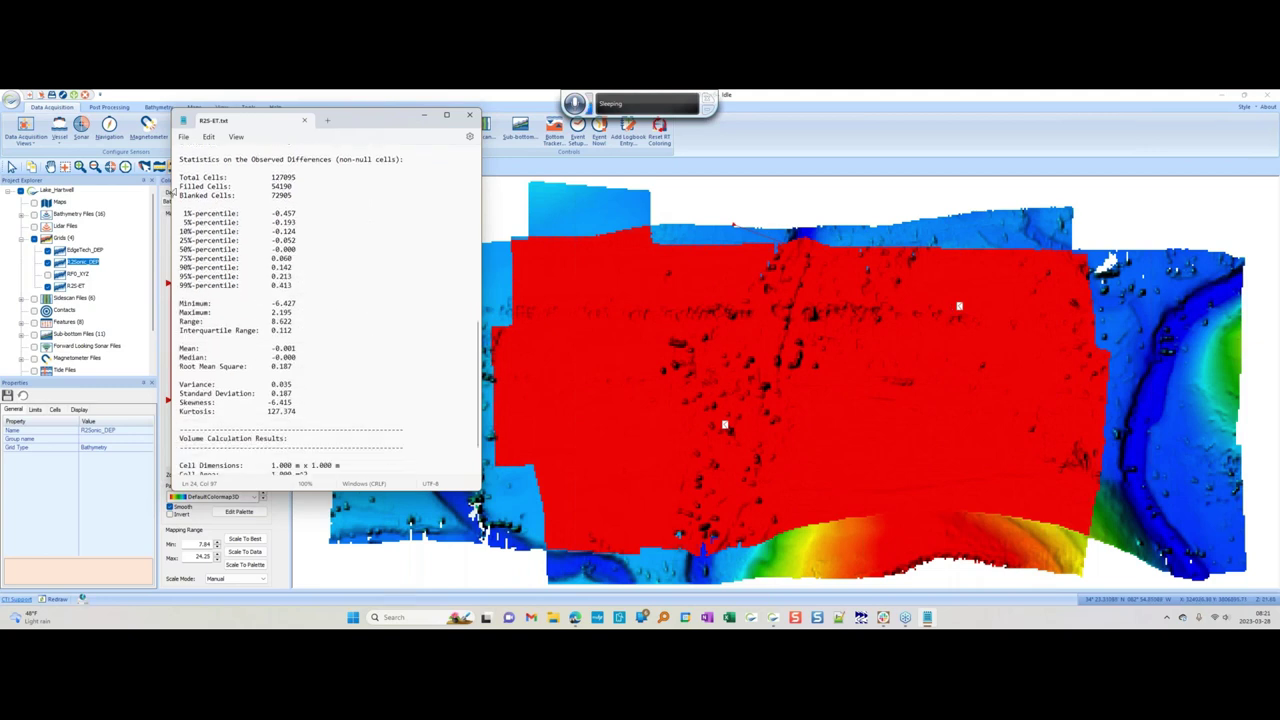
# - Examine the cell counts, mean, median and the full percentile list in the report's observed differences statistics
pyautogui.moveTo(180, 177); pyautogui.dragTo(292, 196)
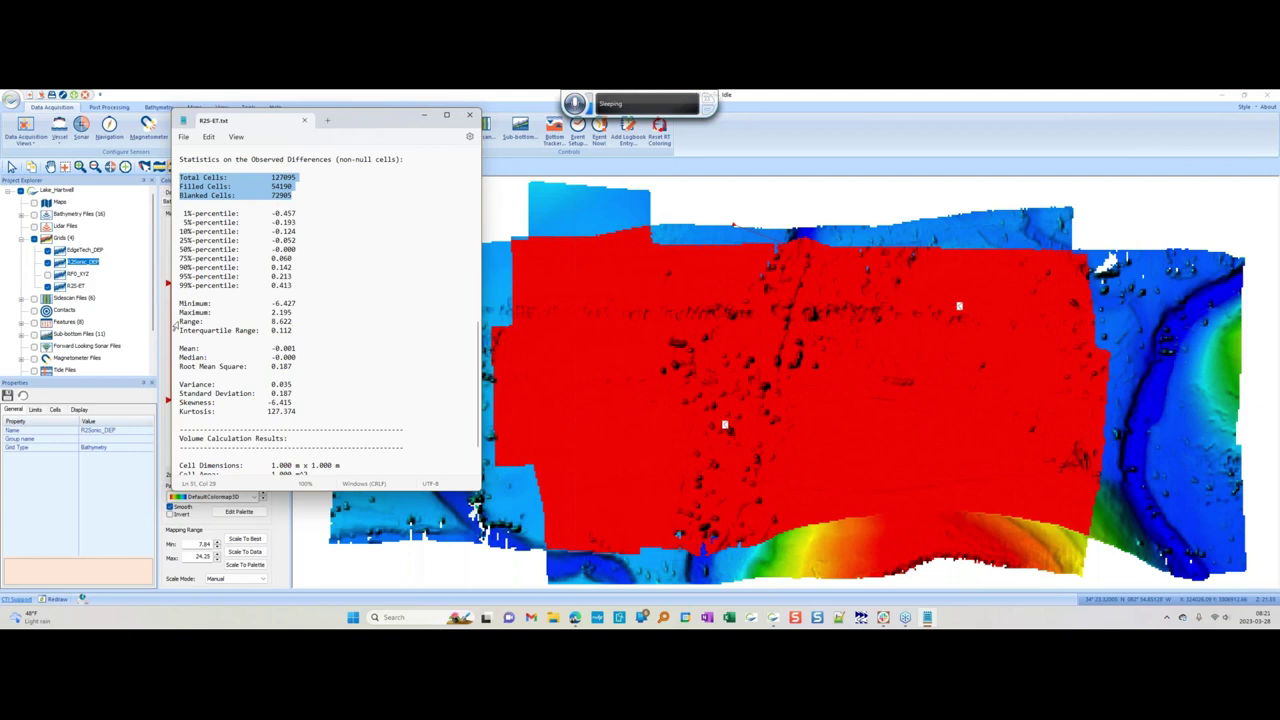
pyautogui.moveTo(296, 347); pyautogui.dragTo(271, 348)
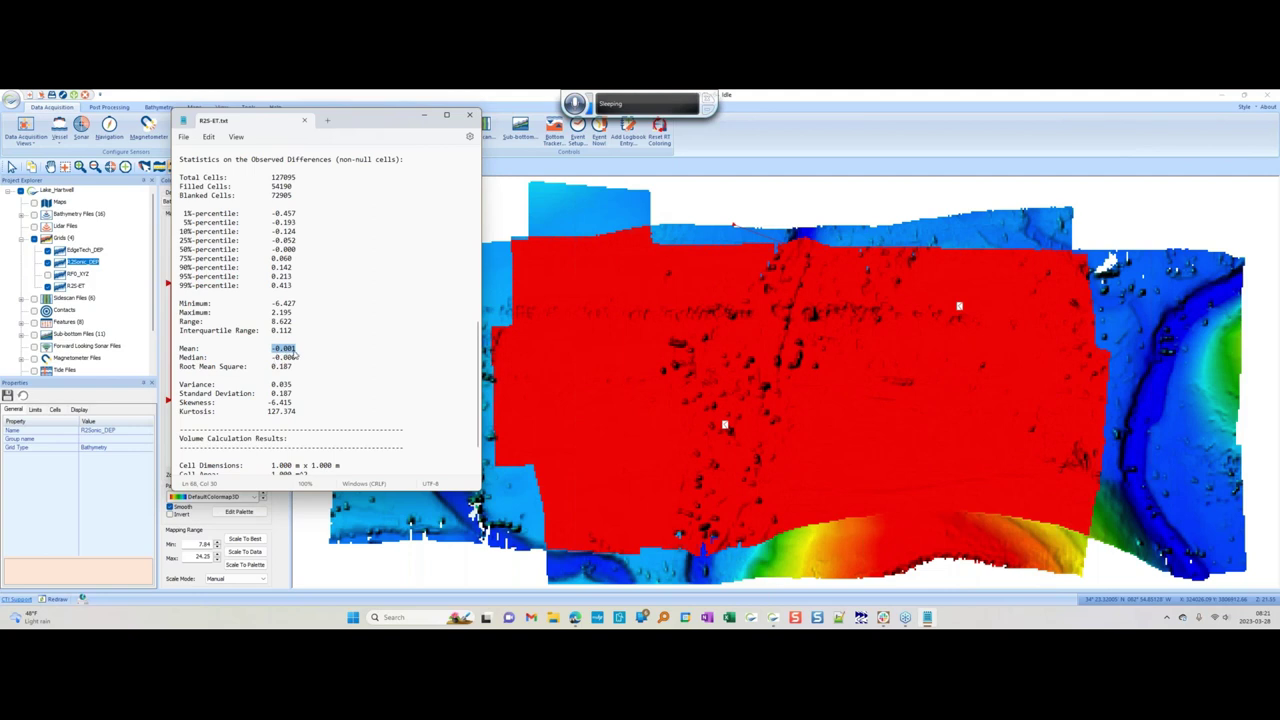
pyautogui.moveTo(295, 357); pyautogui.dragTo(274, 358)
pyautogui.moveTo(186, 215); pyautogui.dragTo(296, 287)
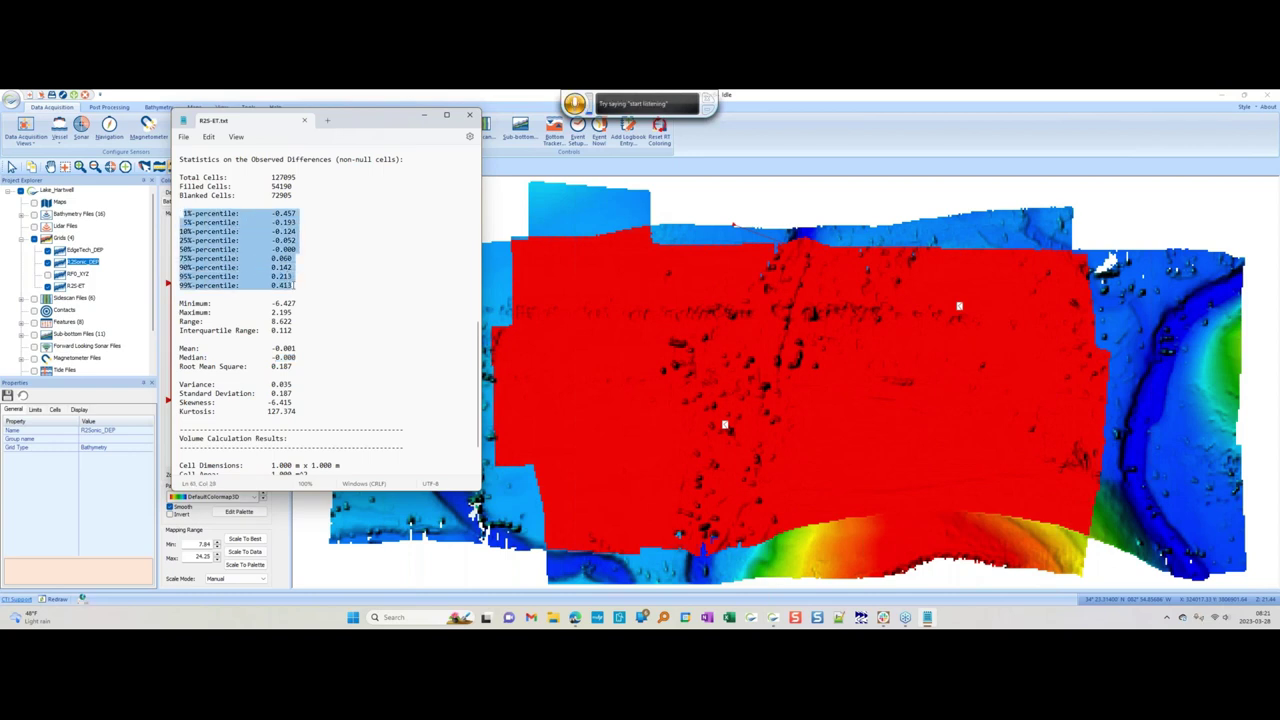
pyautogui.click(294, 213)
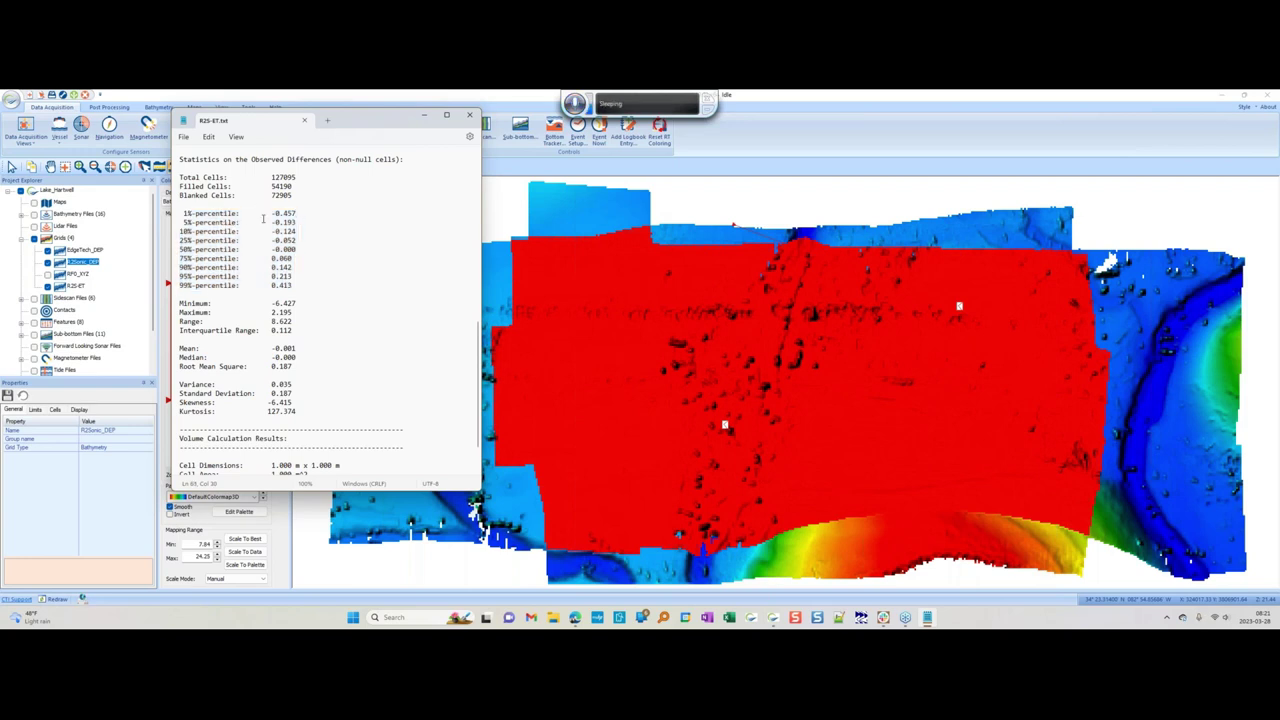
# - Examine the 50% percentile, the 25% to 75% percentile rows and the interquartile range of the differences
pyautogui.moveTo(190, 249); pyautogui.dragTo(296, 253)
pyautogui.click(296, 251)
pyautogui.moveTo(298, 251); pyautogui.dragTo(182, 250)
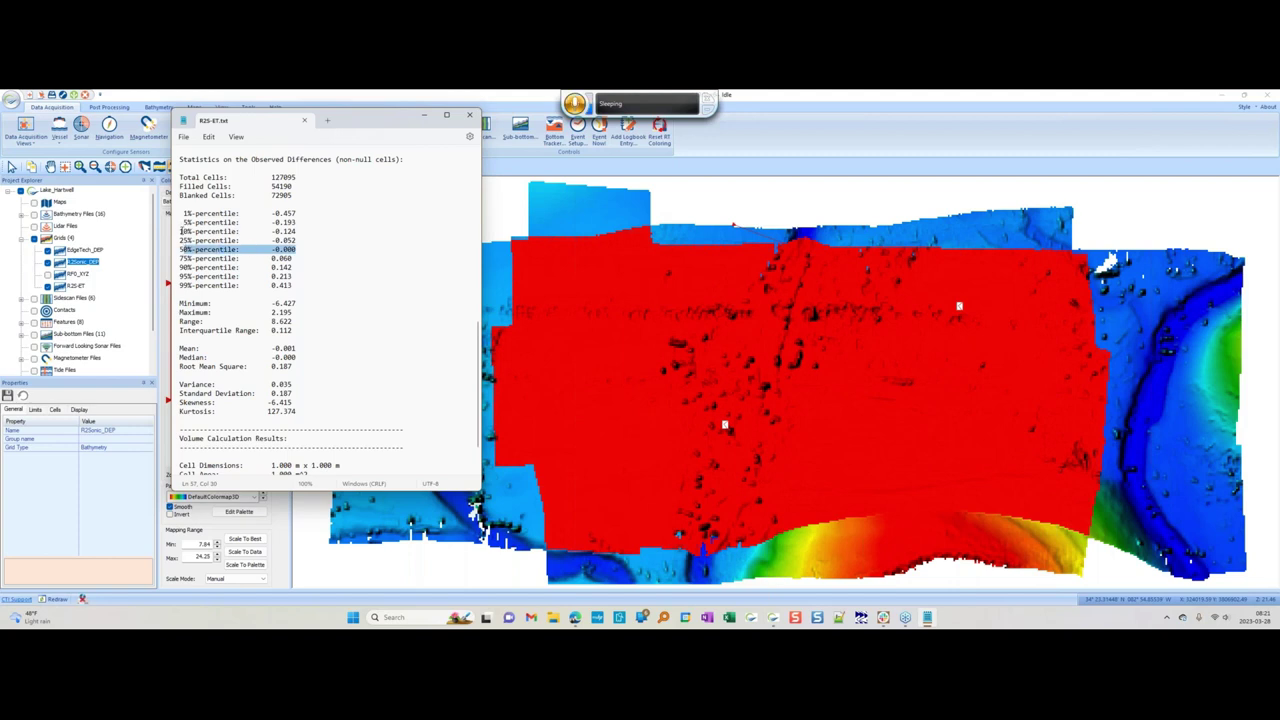
pyautogui.click(182, 240)
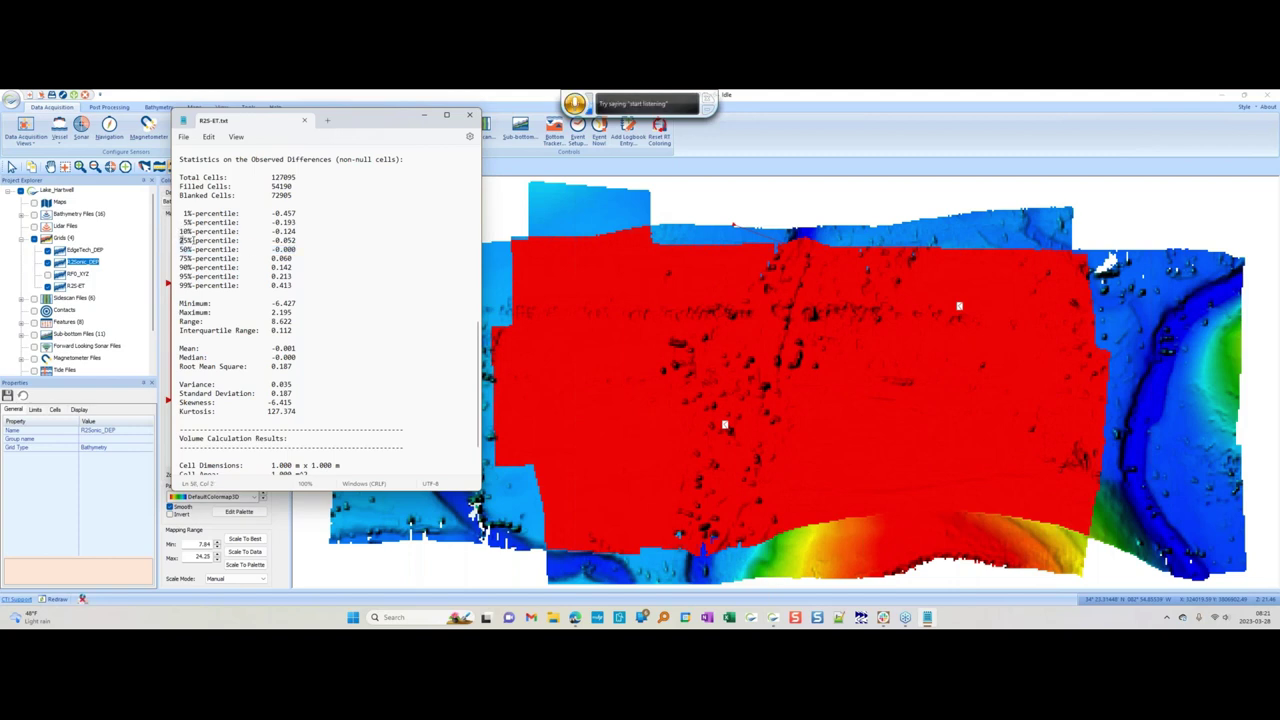
pyautogui.moveTo(182, 240); pyautogui.dragTo(293, 259)
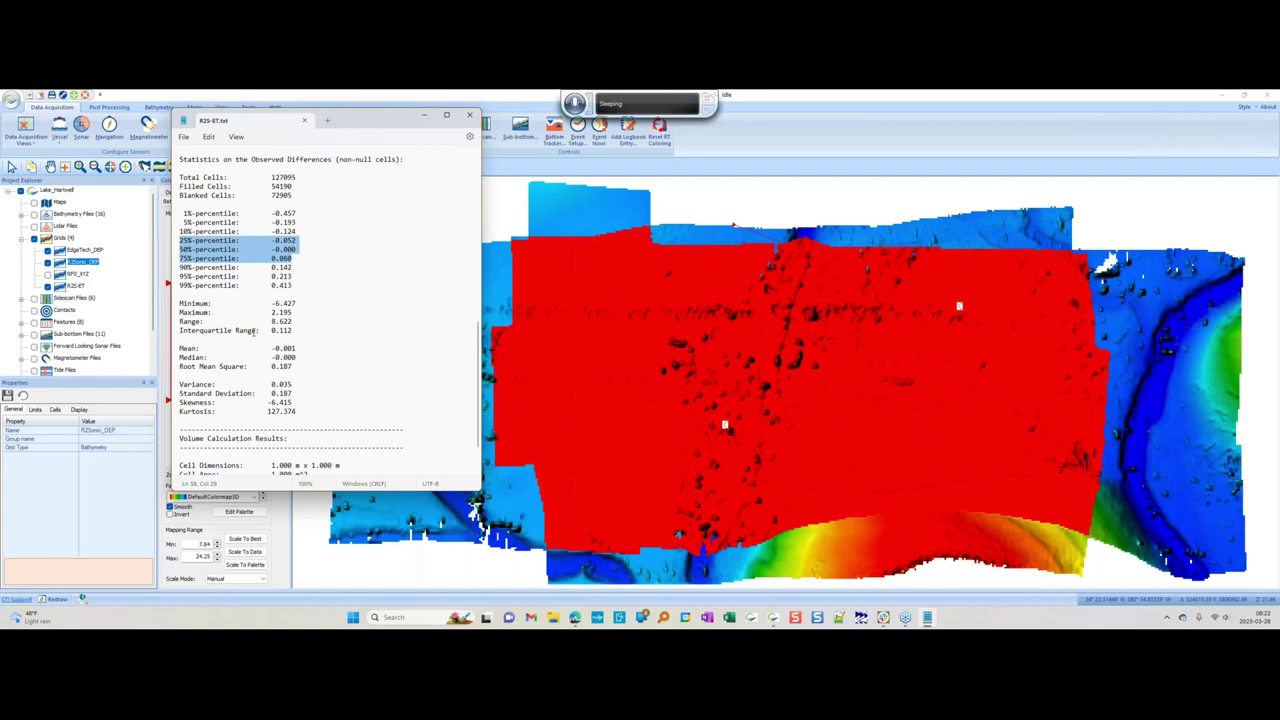
pyautogui.moveTo(267, 330); pyautogui.dragTo(294, 330)
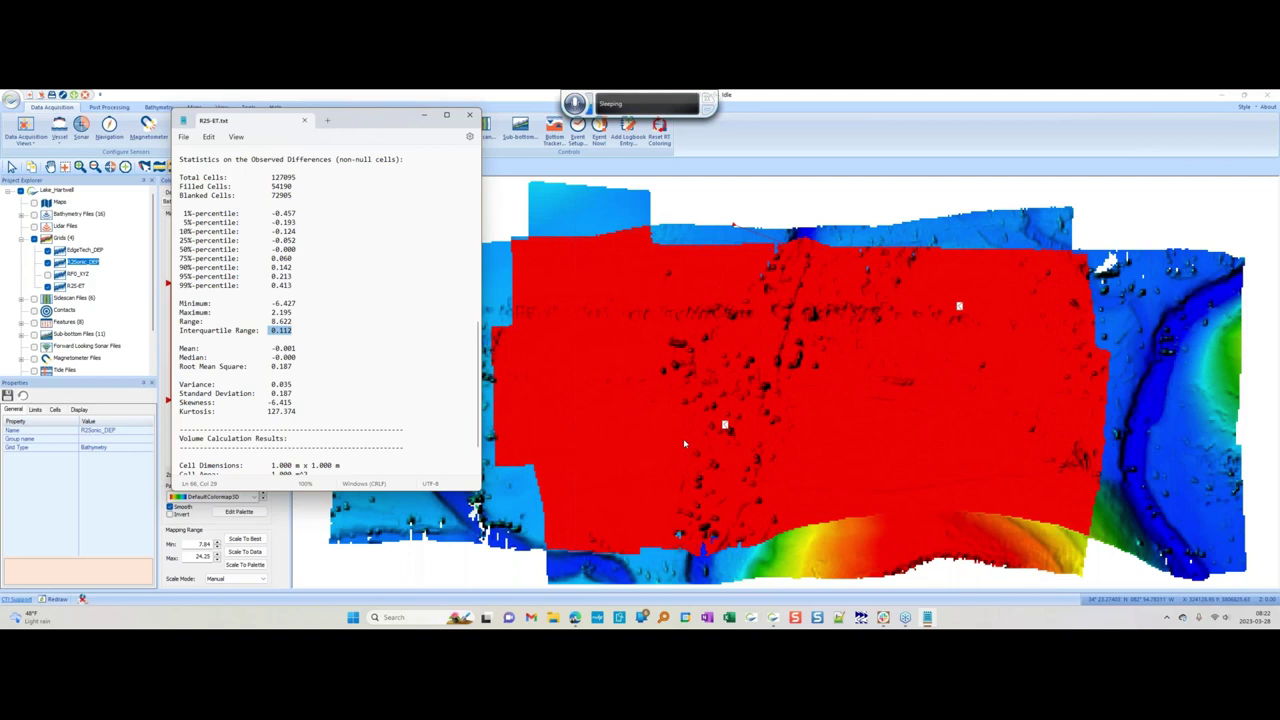
# - Examine the standard deviation of the observed differences in the R2S-ET report
pyautogui.press('Down')
pyautogui.press('Down')
pyautogui.press('Down')
pyautogui.press('Down')
pyautogui.press('Down')
pyautogui.press('Down')
pyautogui.press('Down')
pyautogui.hotkey('shift', 'Left')
pyautogui.hotkey('shift', 'Left')
pyautogui.hotkey('shift', 'Left')
pyautogui.hotkey('shift', 'Left')
pyautogui.hotkey('shift', 'Left')
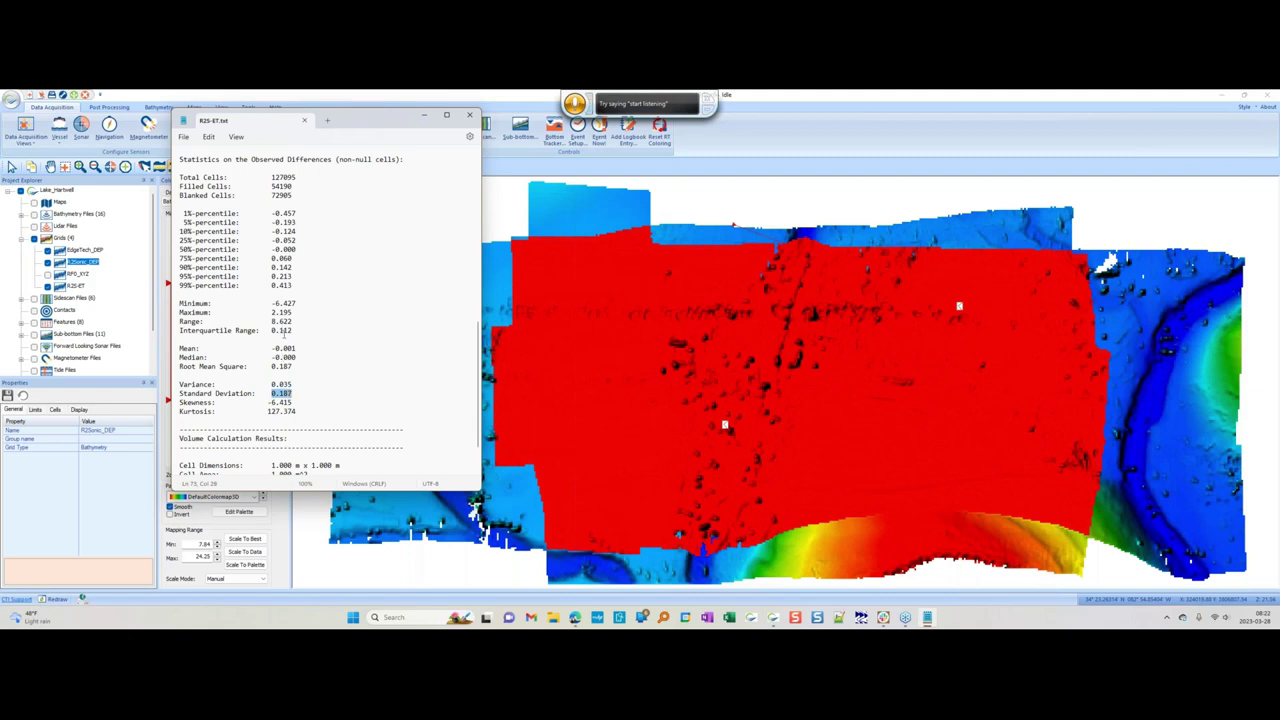
pyautogui.click(282, 394)
pyautogui.moveTo(274, 393); pyautogui.dragTo(294, 394)
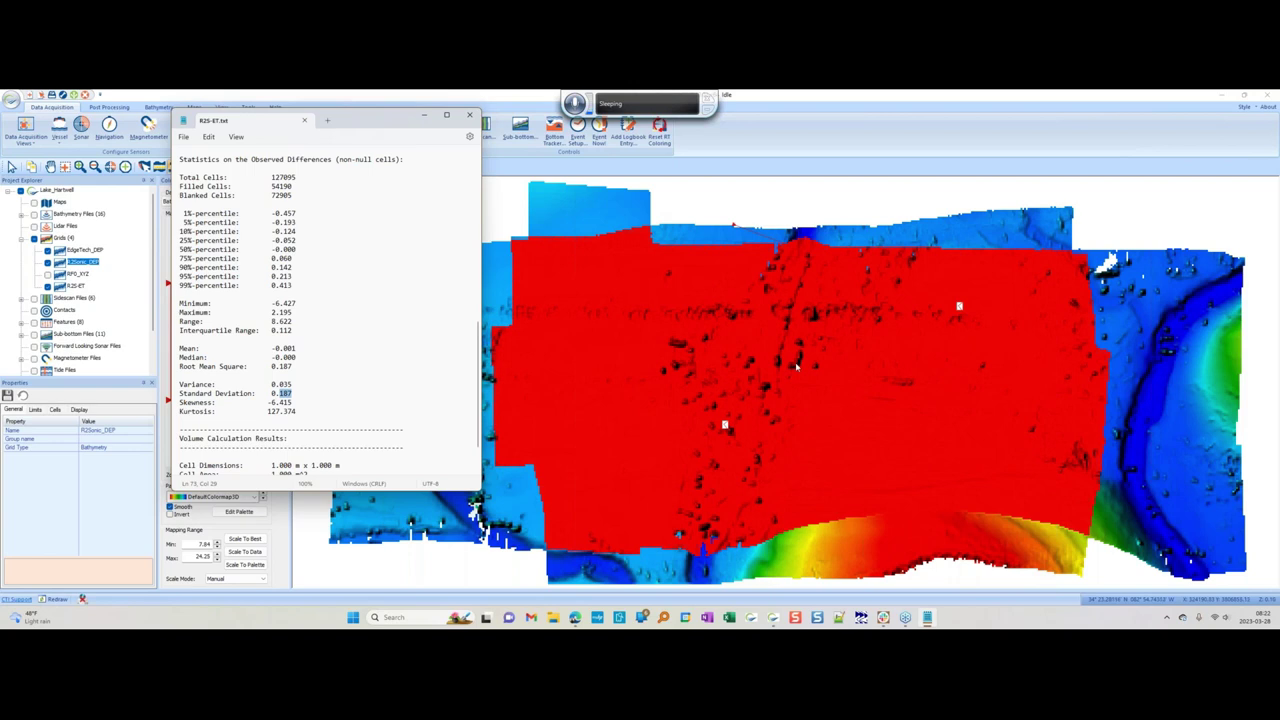
pyautogui.scroll(1, 478, 368)
pyautogui.scroll(1, 478, 368)
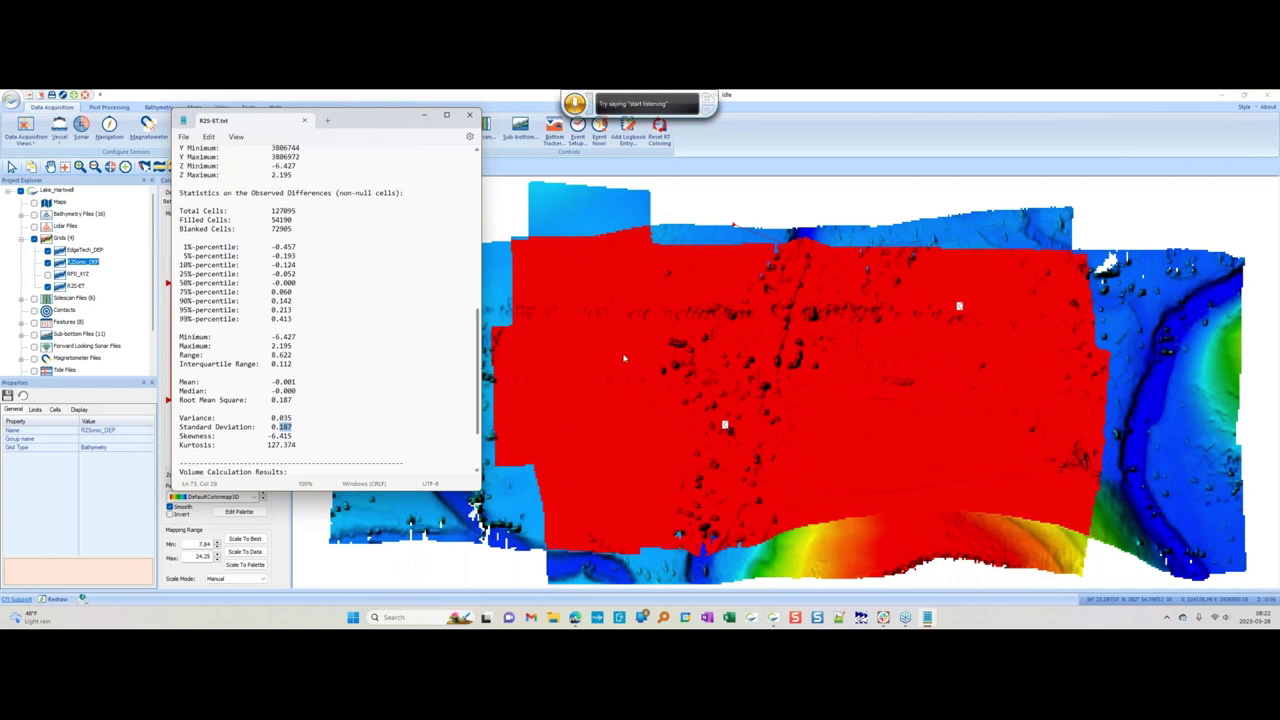
# - Return to the SonarWiz map and rescale the R2S-ET difference grid's color scale with Scale To Best
pyautogui.click(174, 213)
pyautogui.click(76, 286)
pyautogui.click(83, 411)
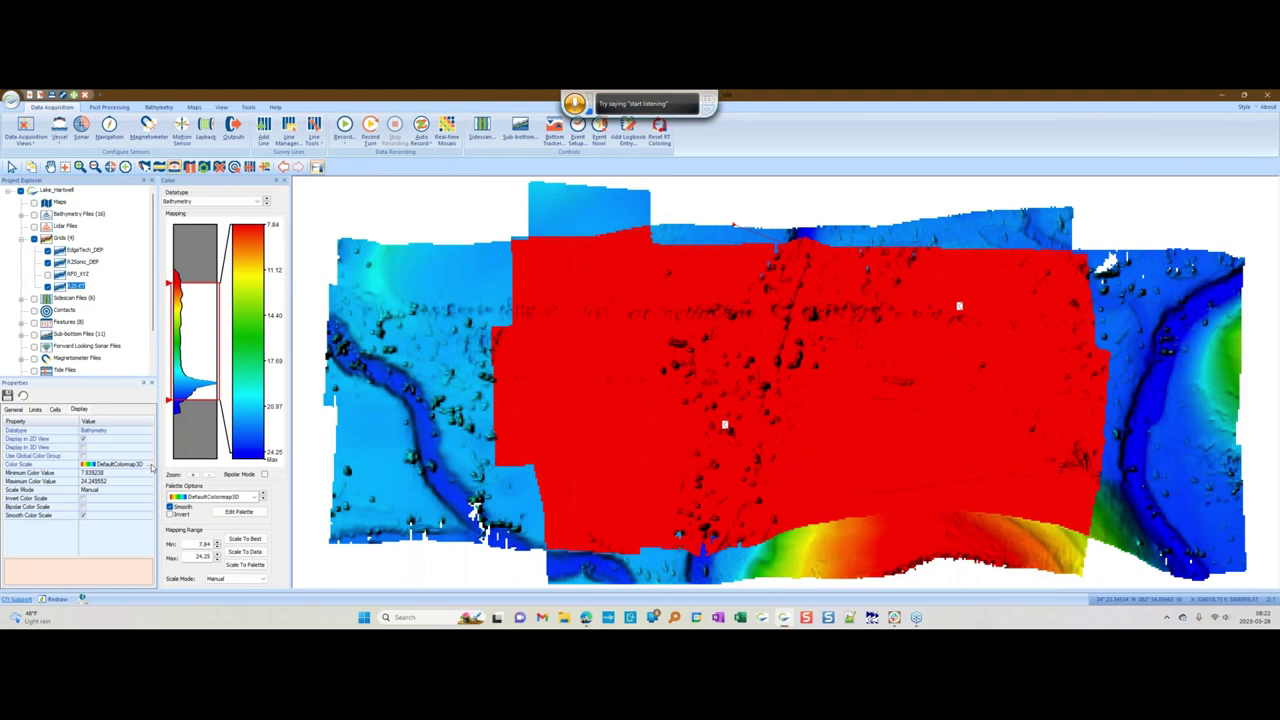
pyautogui.click(152, 466)
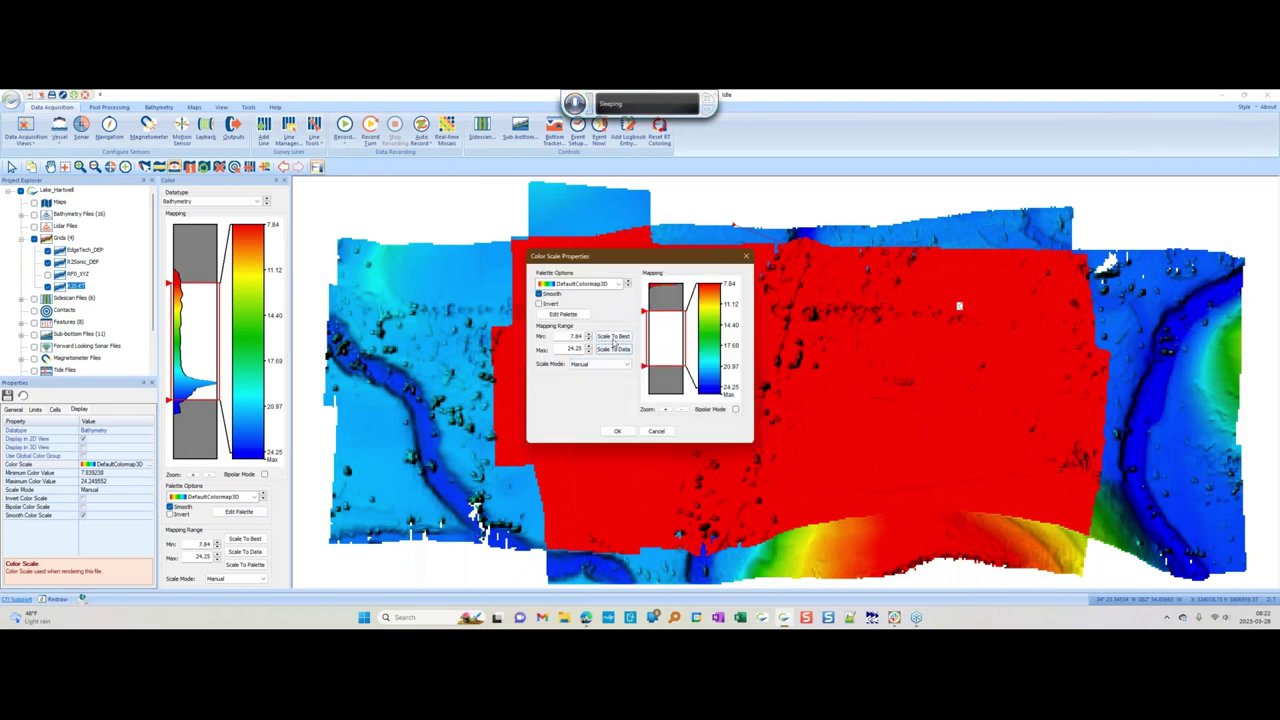
pyautogui.click(613, 337)
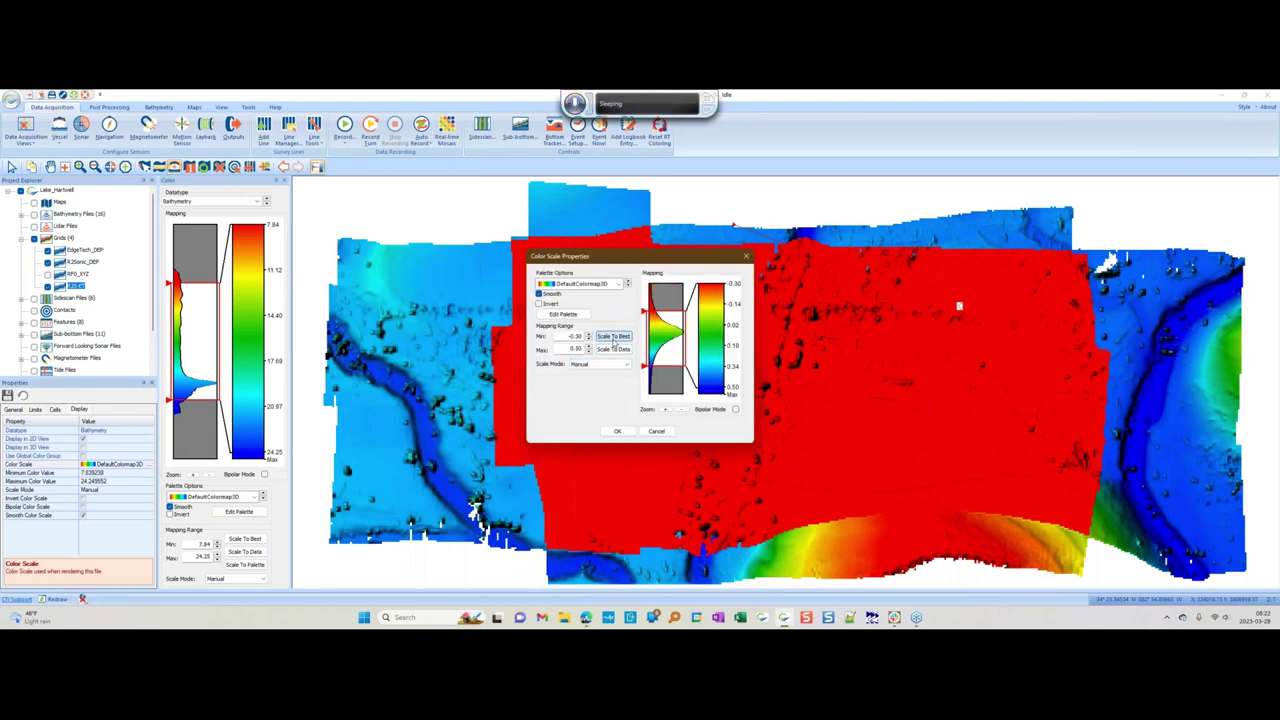
pyautogui.click(620, 432)
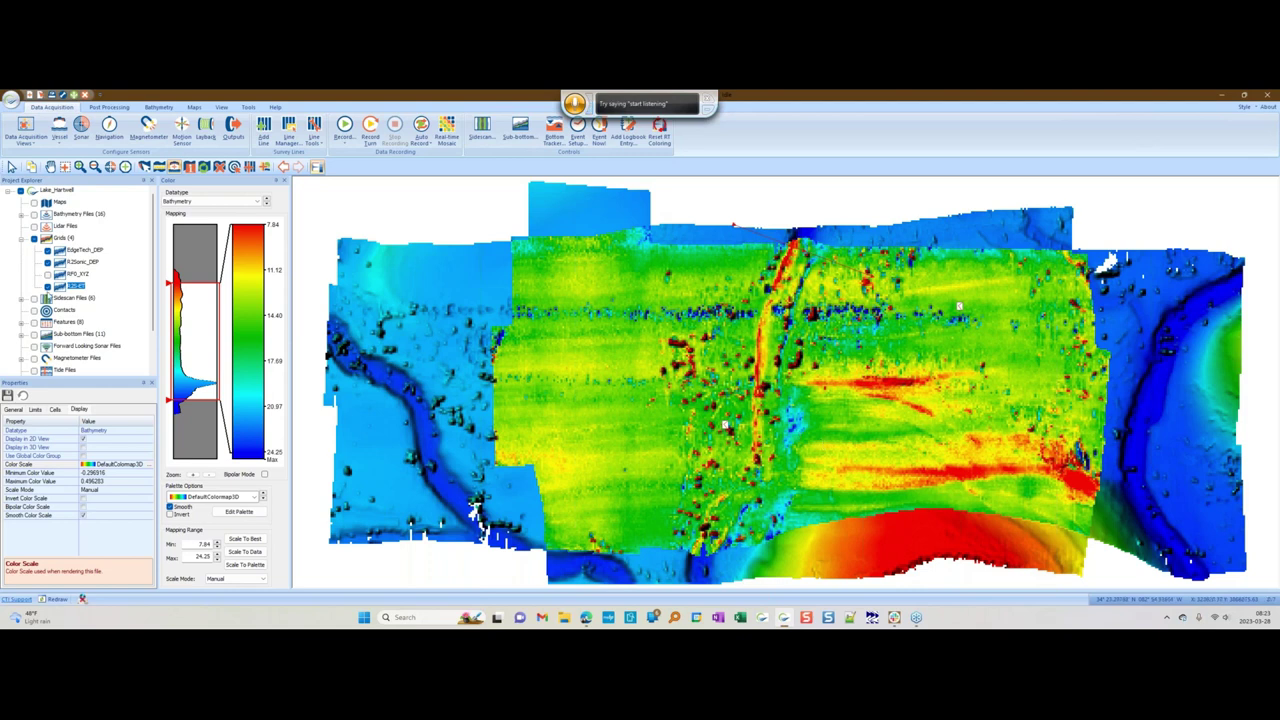
# - Hide the R2S-ET and R2Sonic_DEP grids, then display the sub-bottom files over EdgeTech_DEP and expand their list
pyautogui.click(47, 286)
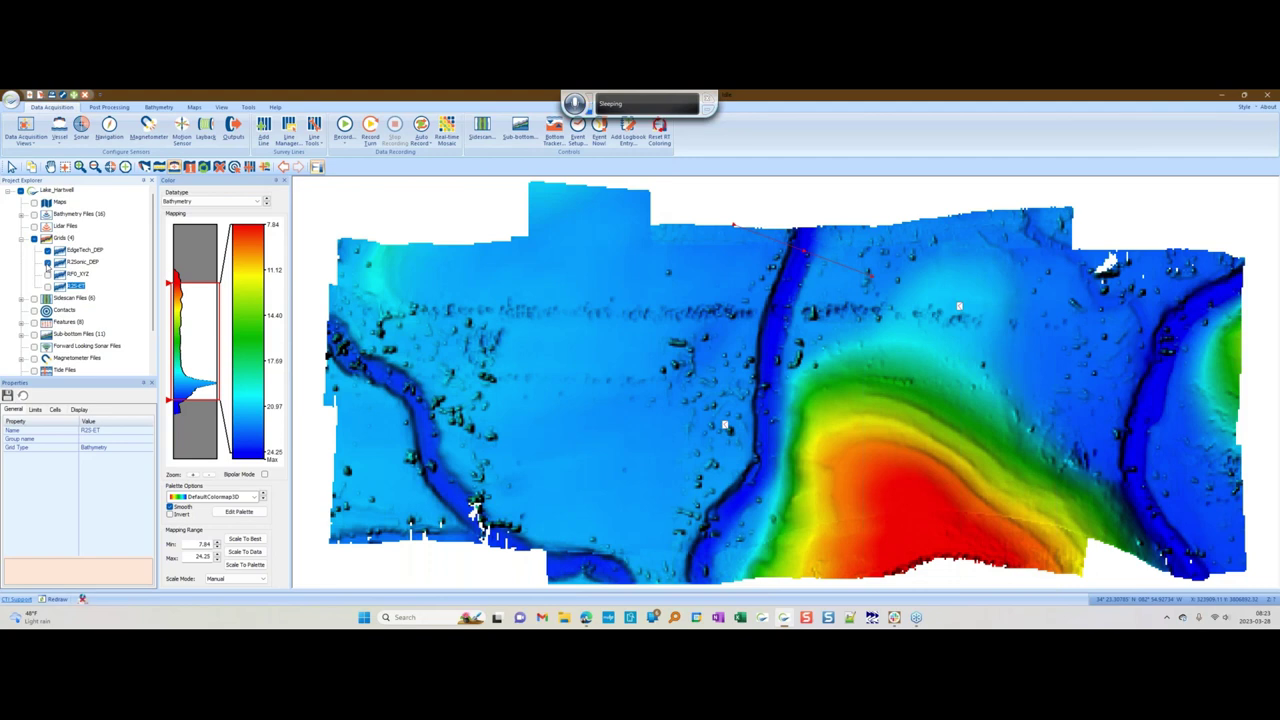
pyautogui.click(47, 261)
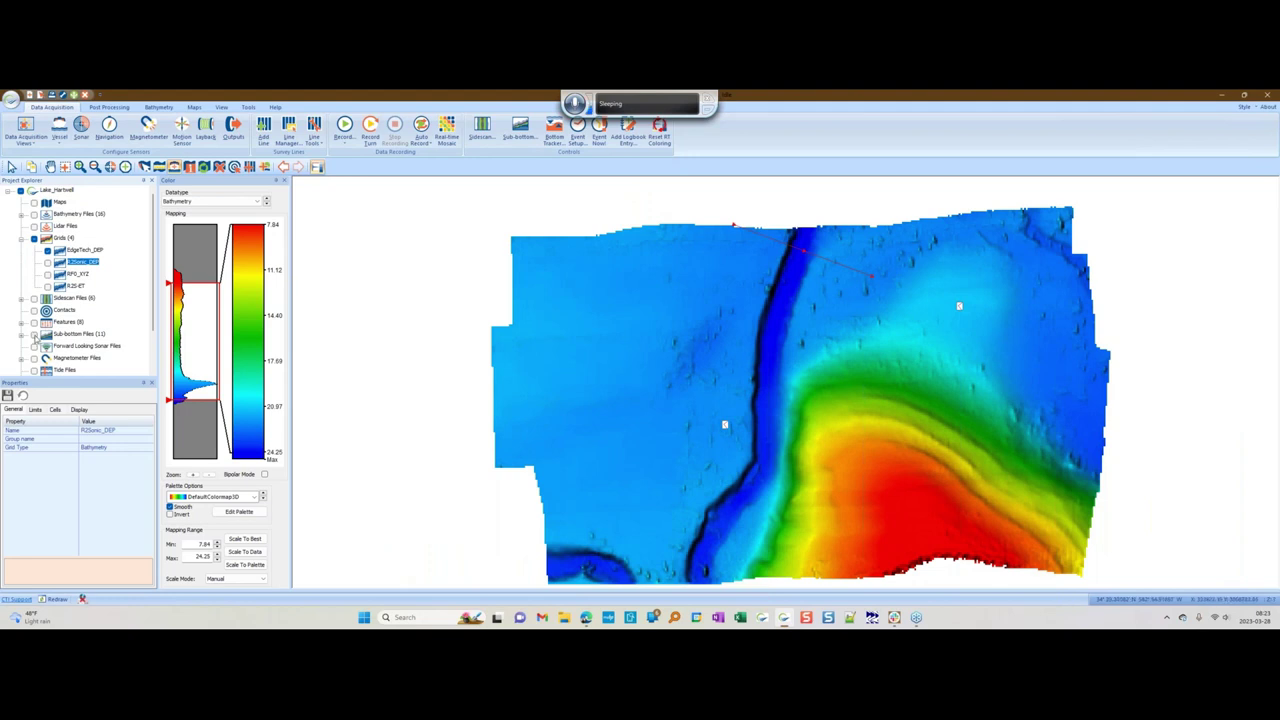
pyautogui.click(35, 335)
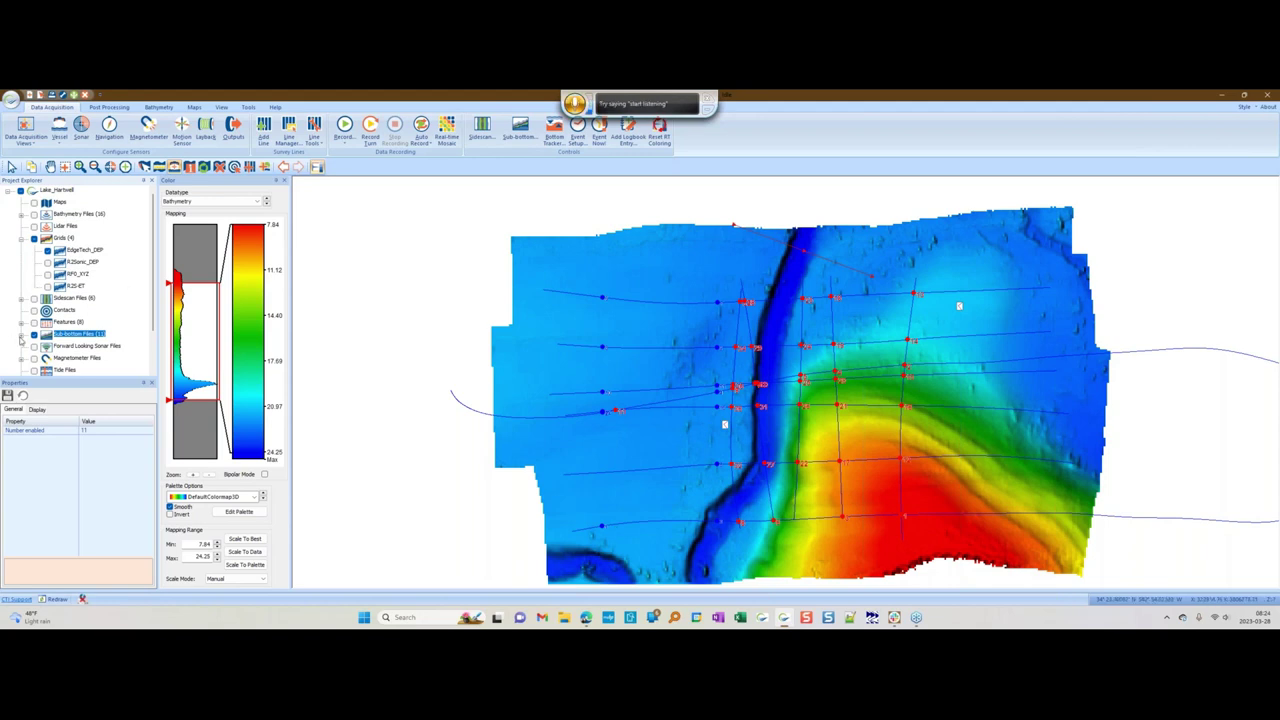
pyautogui.click(21, 335)
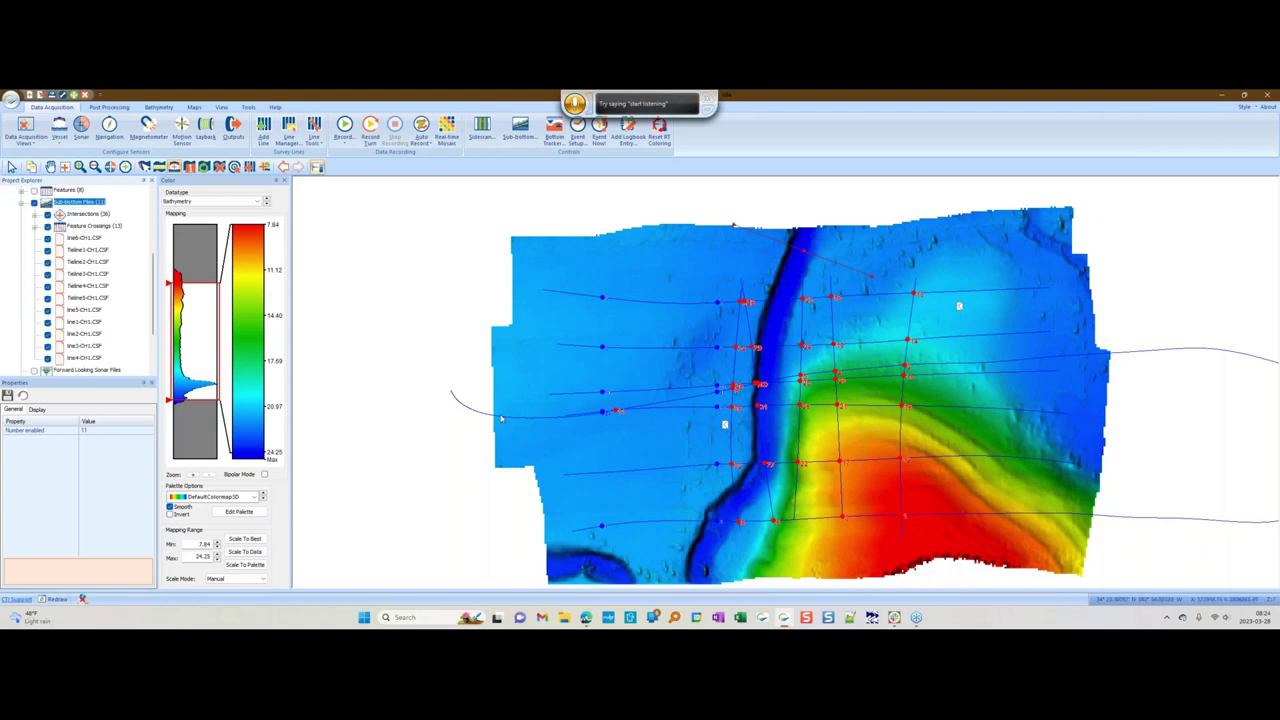
# - Open the sub-bottom profile line3-CH1.CSF from the map, inspect its Dig and tieline crossings, and close it
pyautogui.doubleClick(632, 396)
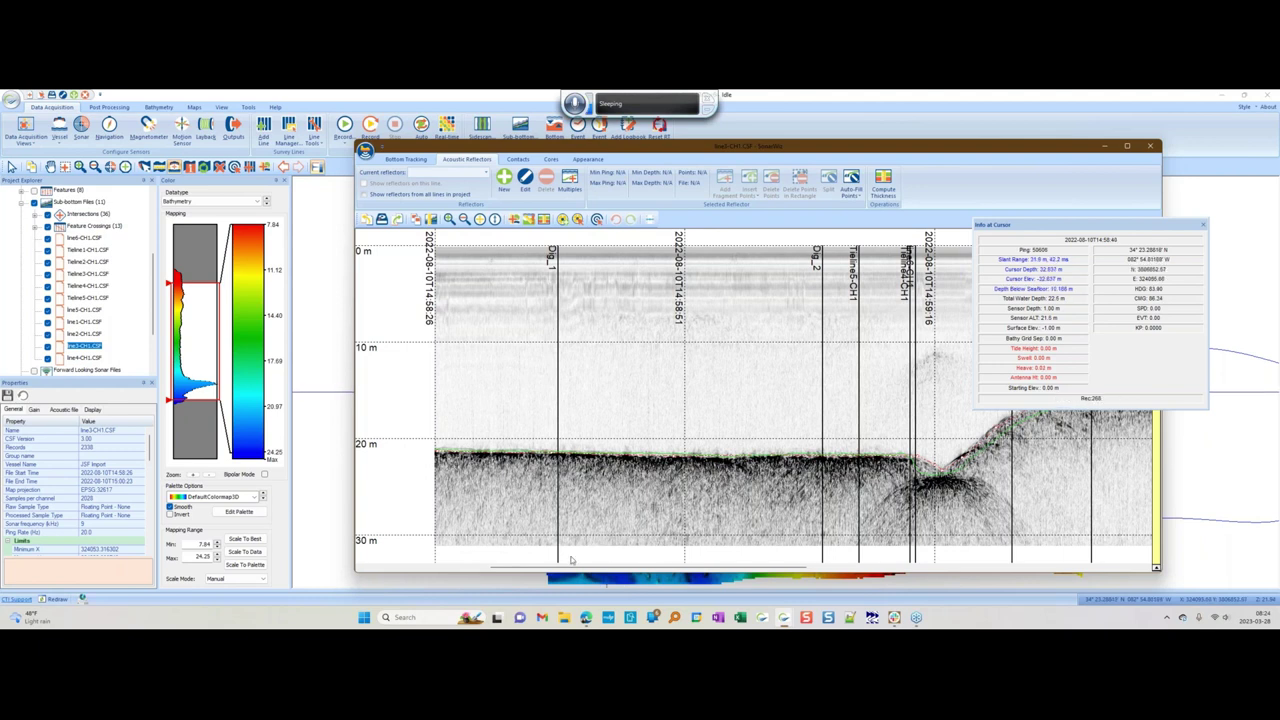
pyautogui.moveTo(575, 569); pyautogui.dragTo(595, 590)
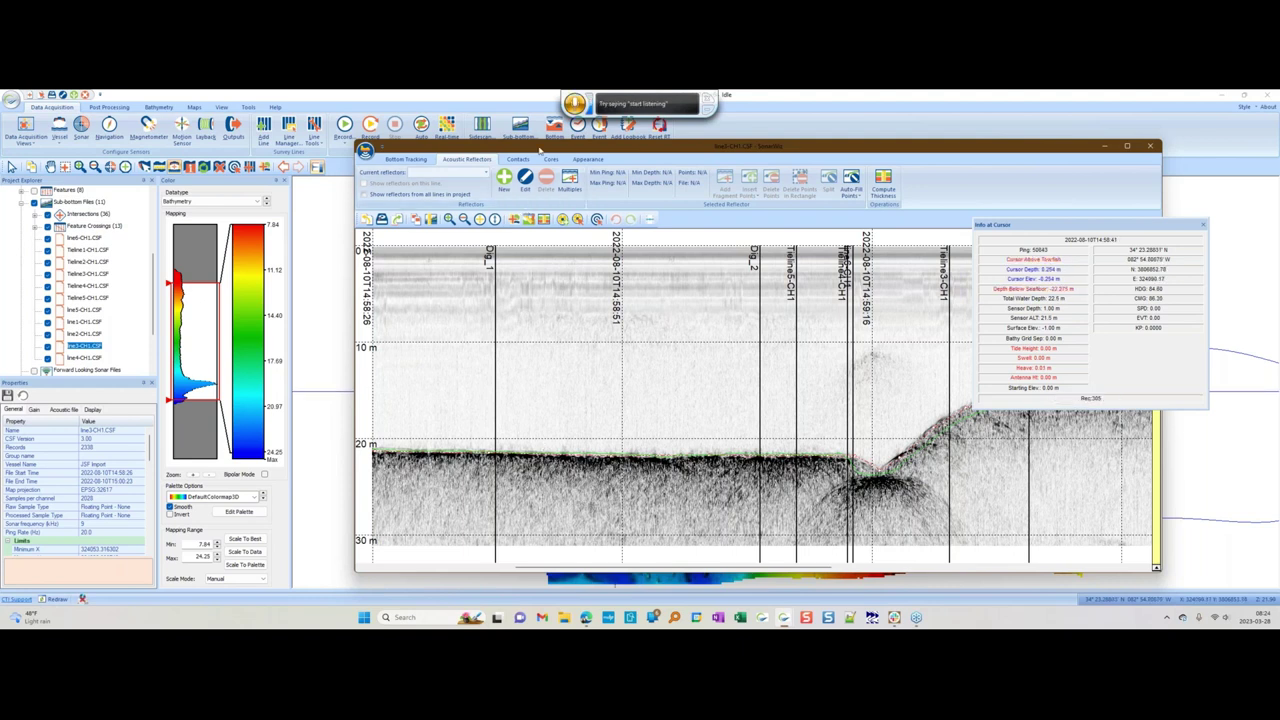
pyautogui.moveTo(540, 150); pyautogui.dragTo(185, 147)
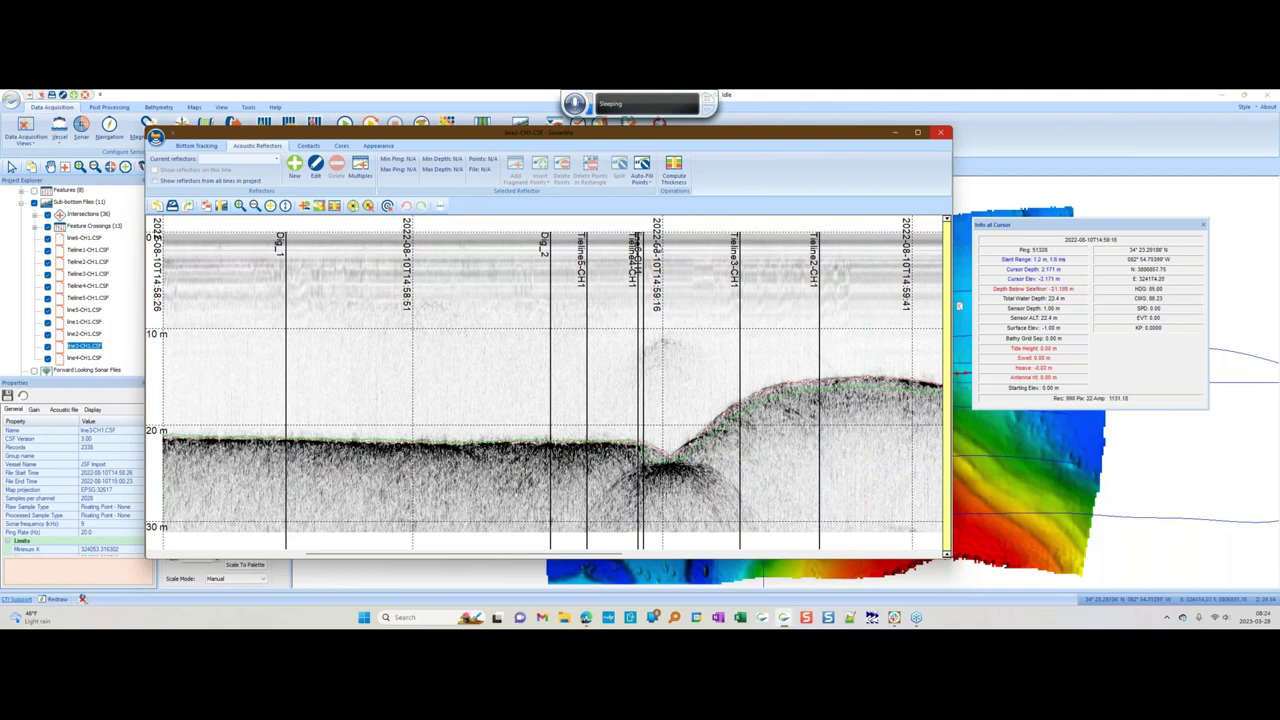
pyautogui.click(940, 133)
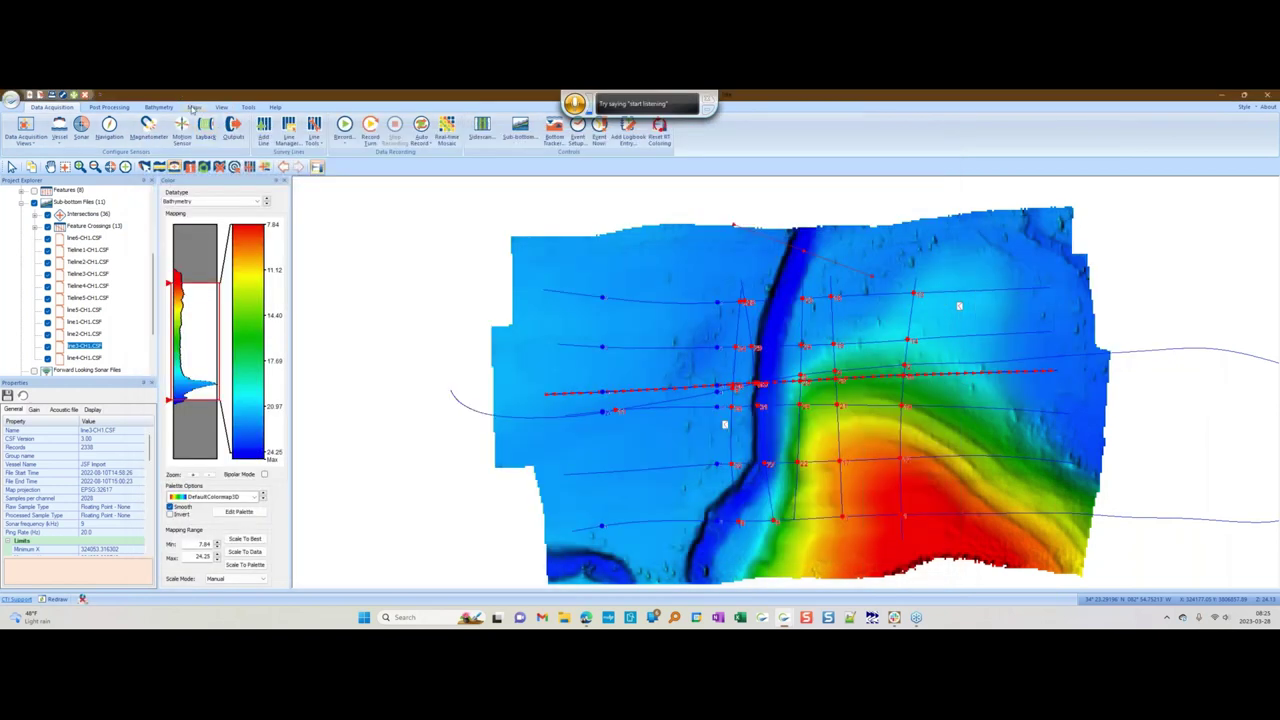
# - Expand the features list and display all the features on the map
pyautogui.scroll(1, 88, 213)
pyautogui.click(20, 228)
pyautogui.click(33, 227)
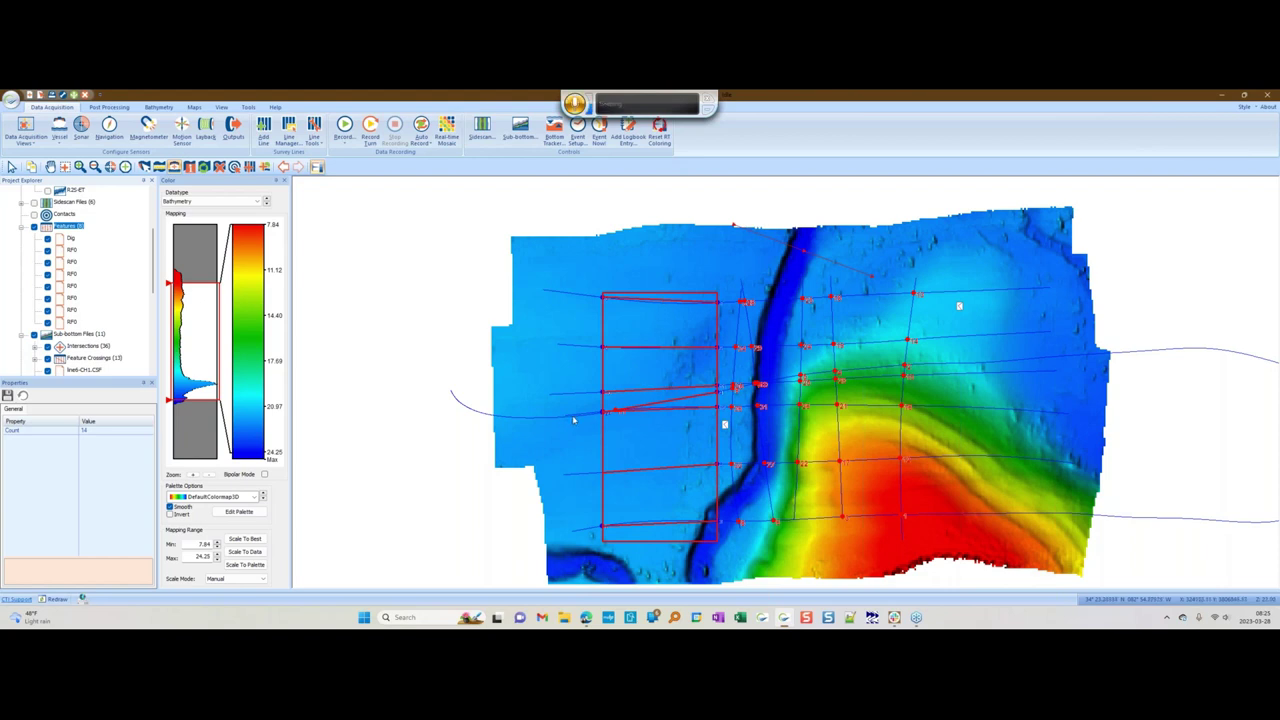
# - Inspect the RF0 feature lines inside the Dig rectangle by selecting them one by one from south to north
pyautogui.click(650, 526)
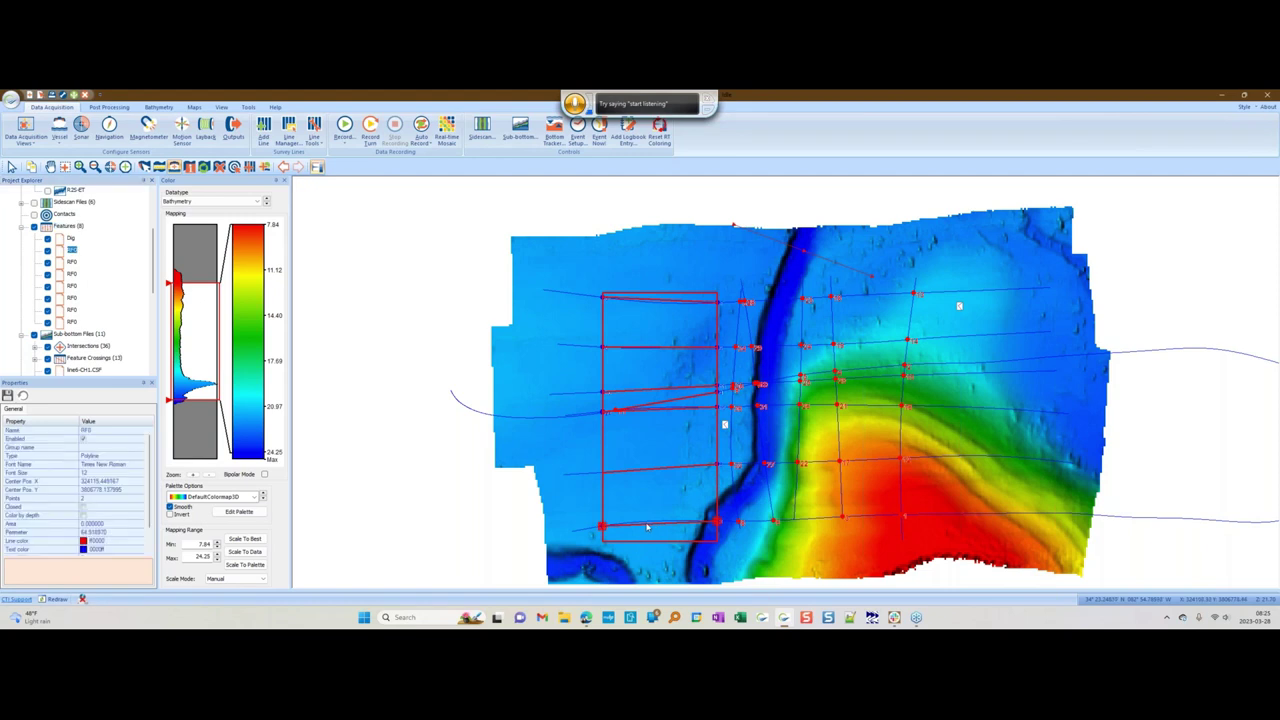
pyautogui.click(658, 470)
pyautogui.click(650, 410)
pyautogui.click(647, 348)
pyautogui.click(646, 300)
# - Check the options for computing feature crossings on the sub-bottom files, dismiss them and return to the features list
pyautogui.scroll(-2, 155, 285)
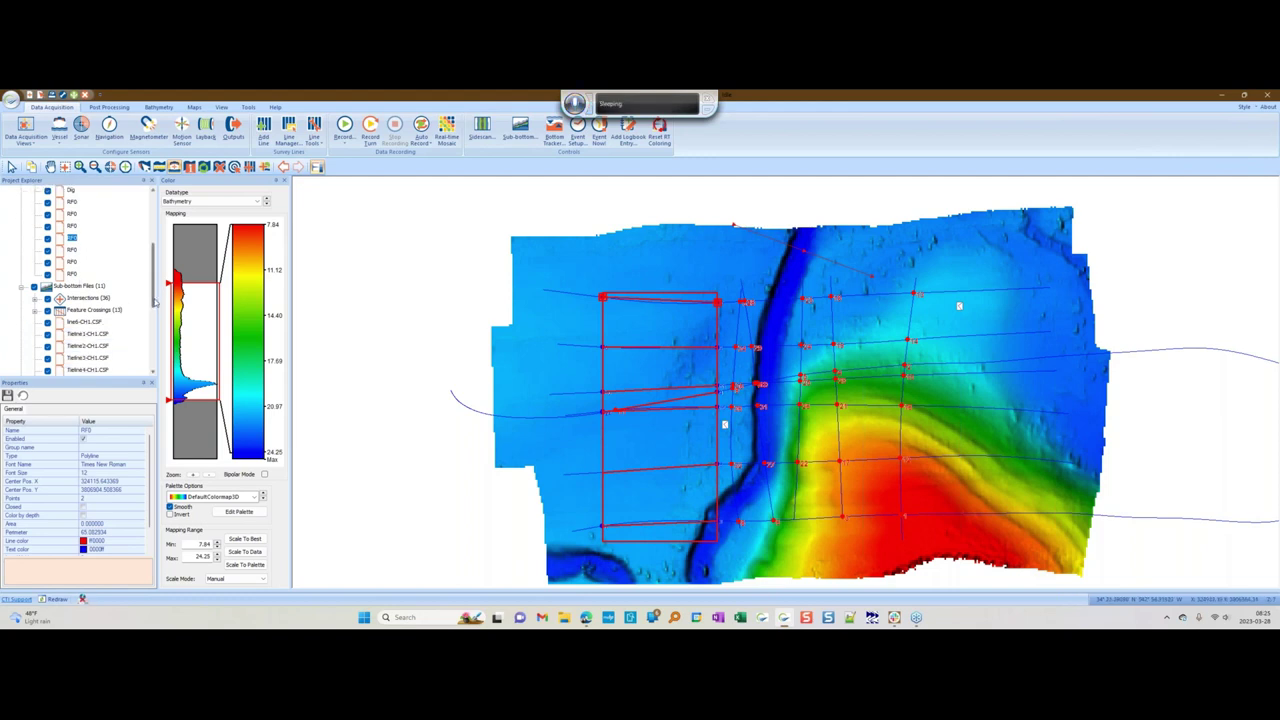
pyautogui.click(92, 298)
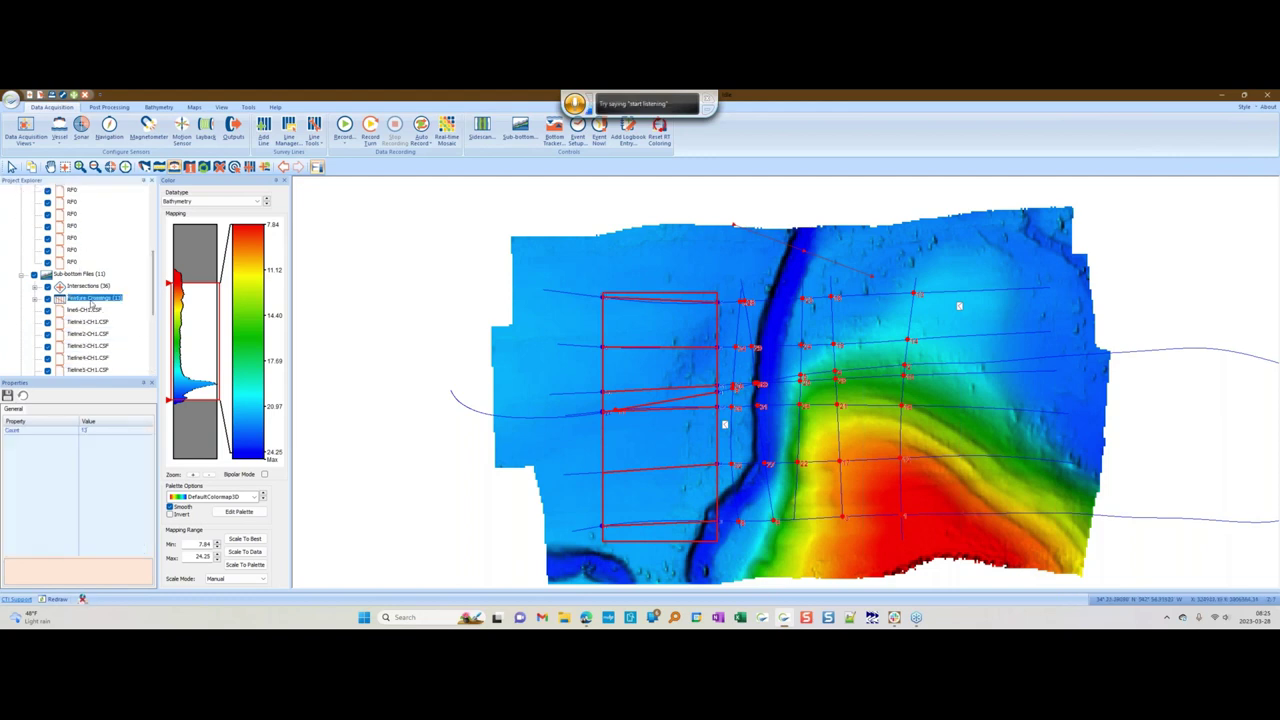
pyautogui.rightClick(92, 304)
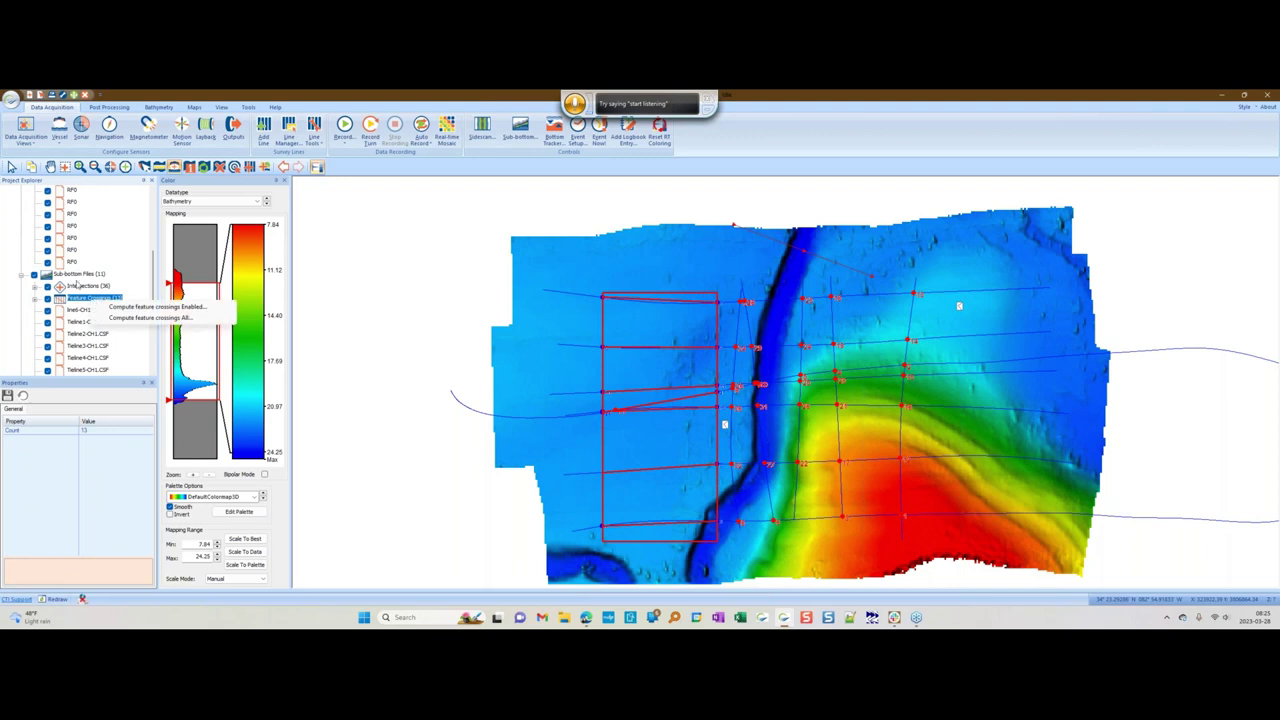
pyautogui.click(15, 312)
pyautogui.scroll(-3, 14, 324)
pyautogui.scroll(-1, 15, 324)
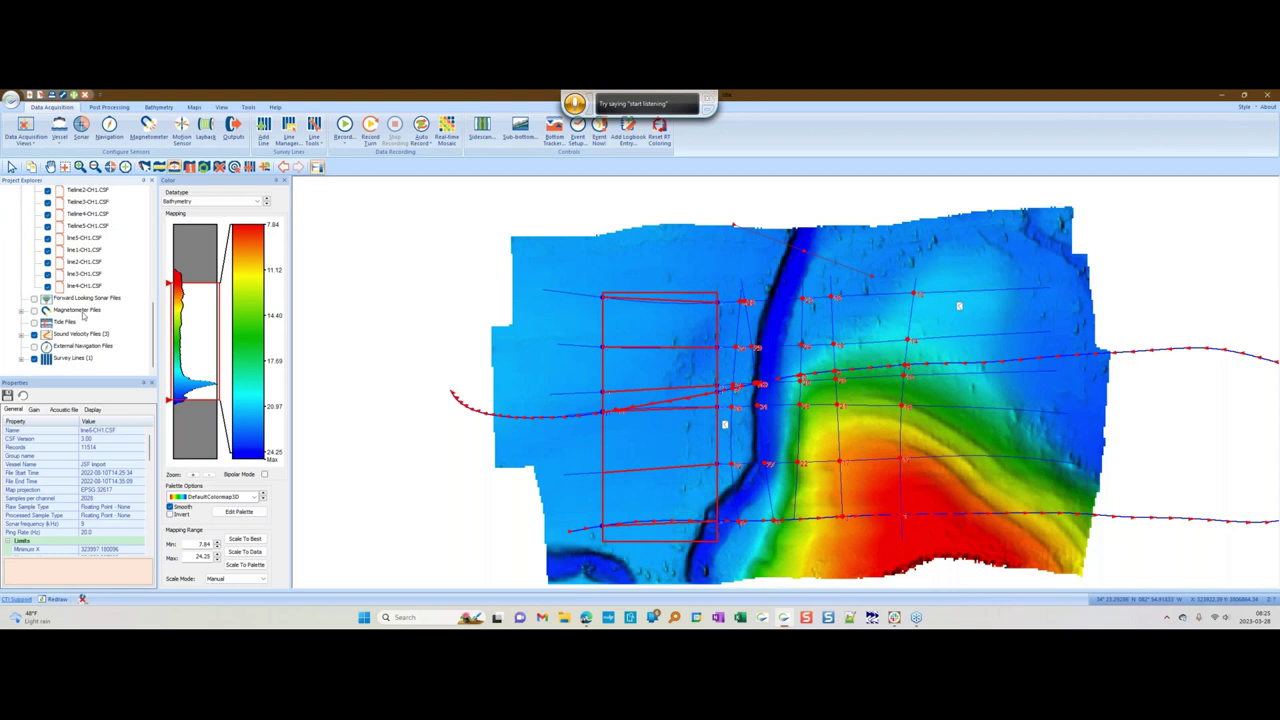
pyautogui.moveTo(154, 318); pyautogui.dragTo(154, 238)
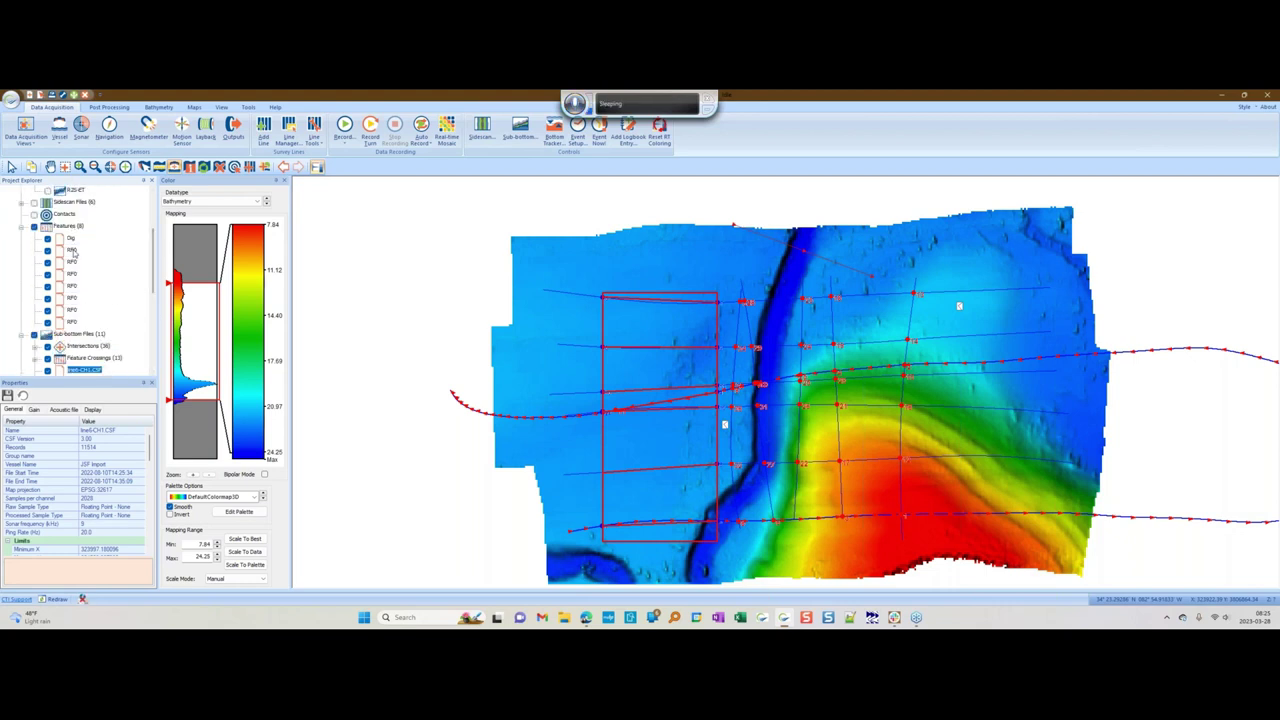
# - Start a feature export for the whole Features group, exporting by feature name with only RF0 selected
pyautogui.click(72, 250)
pyautogui.click(70, 227)
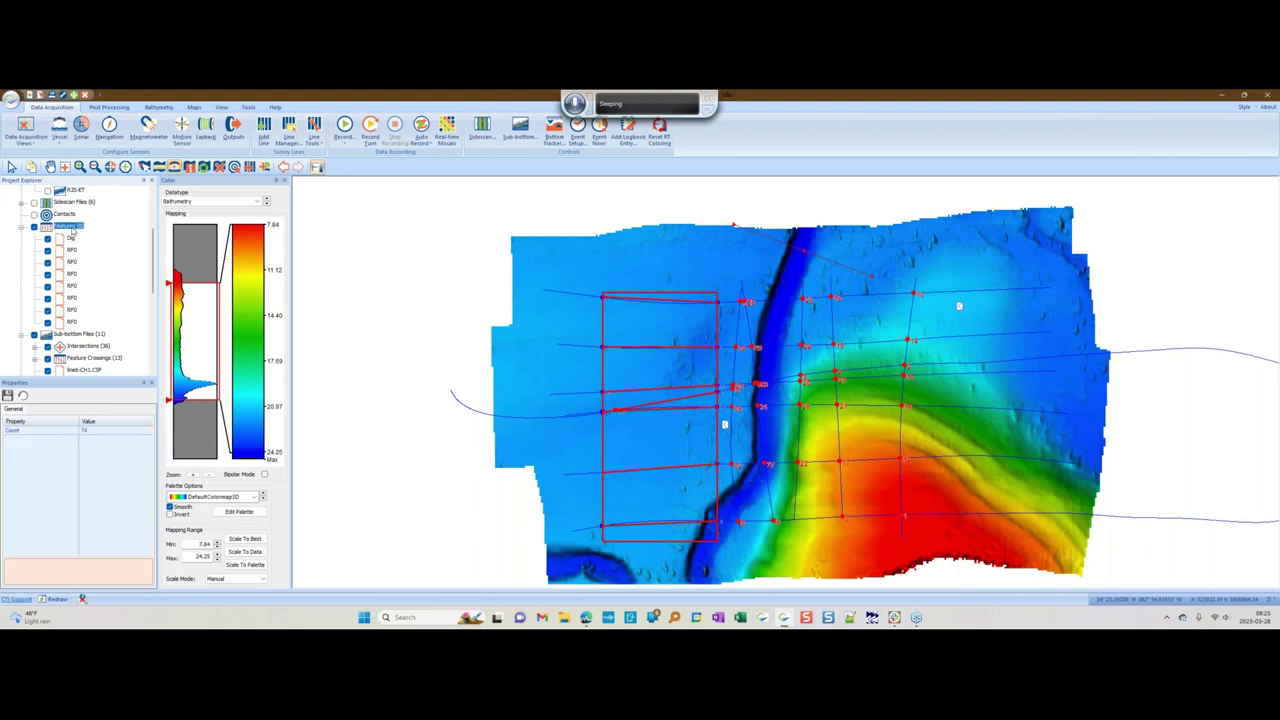
pyautogui.rightClick(72, 229)
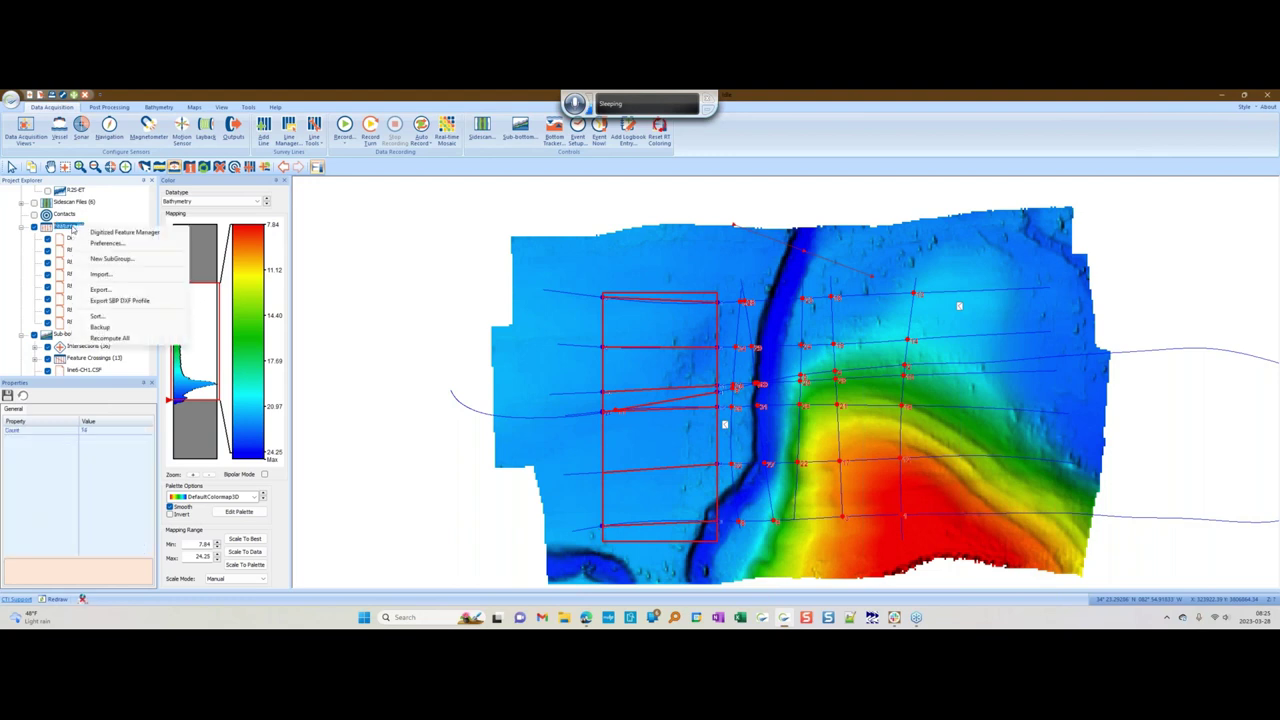
pyautogui.click(100, 289)
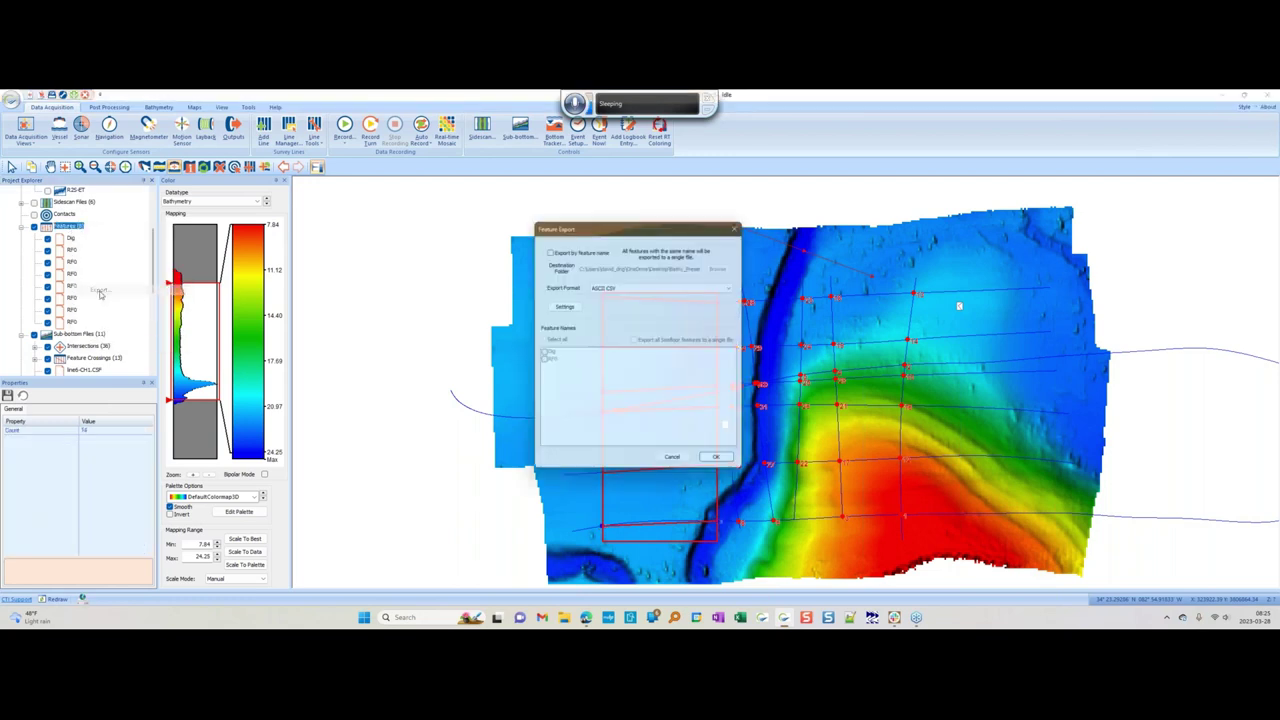
pyautogui.click(579, 249)
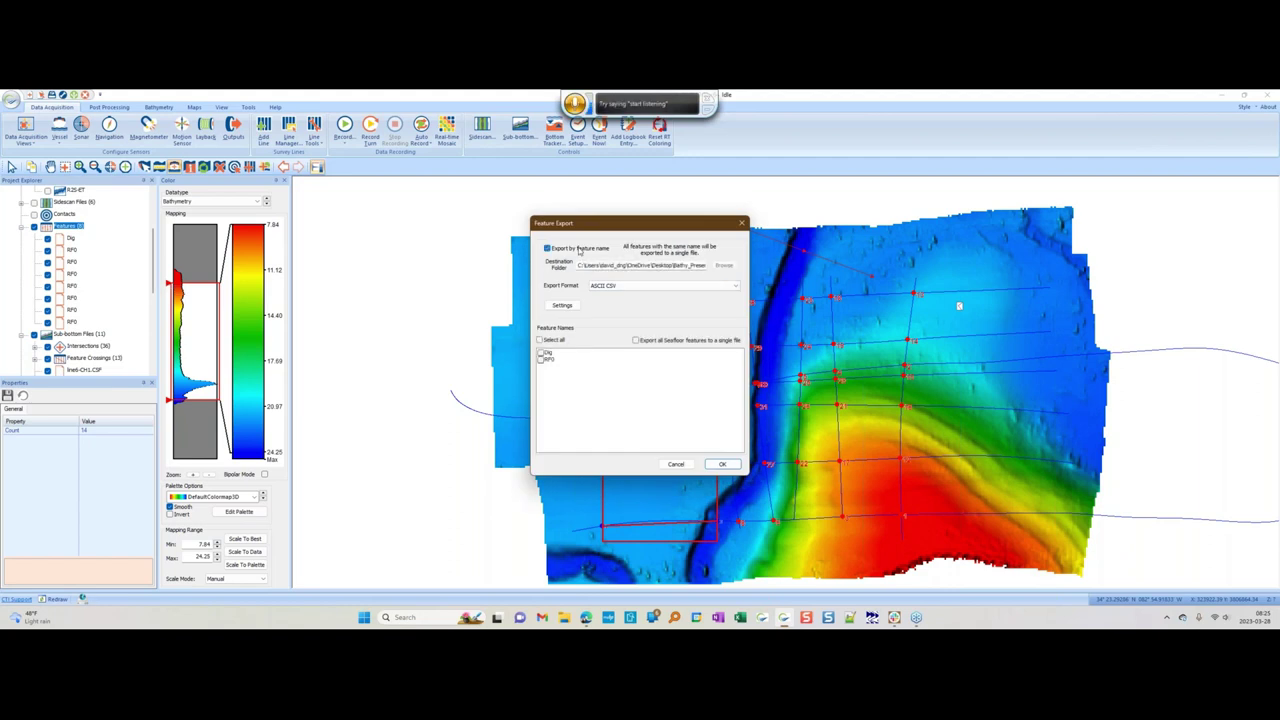
pyautogui.click(541, 361)
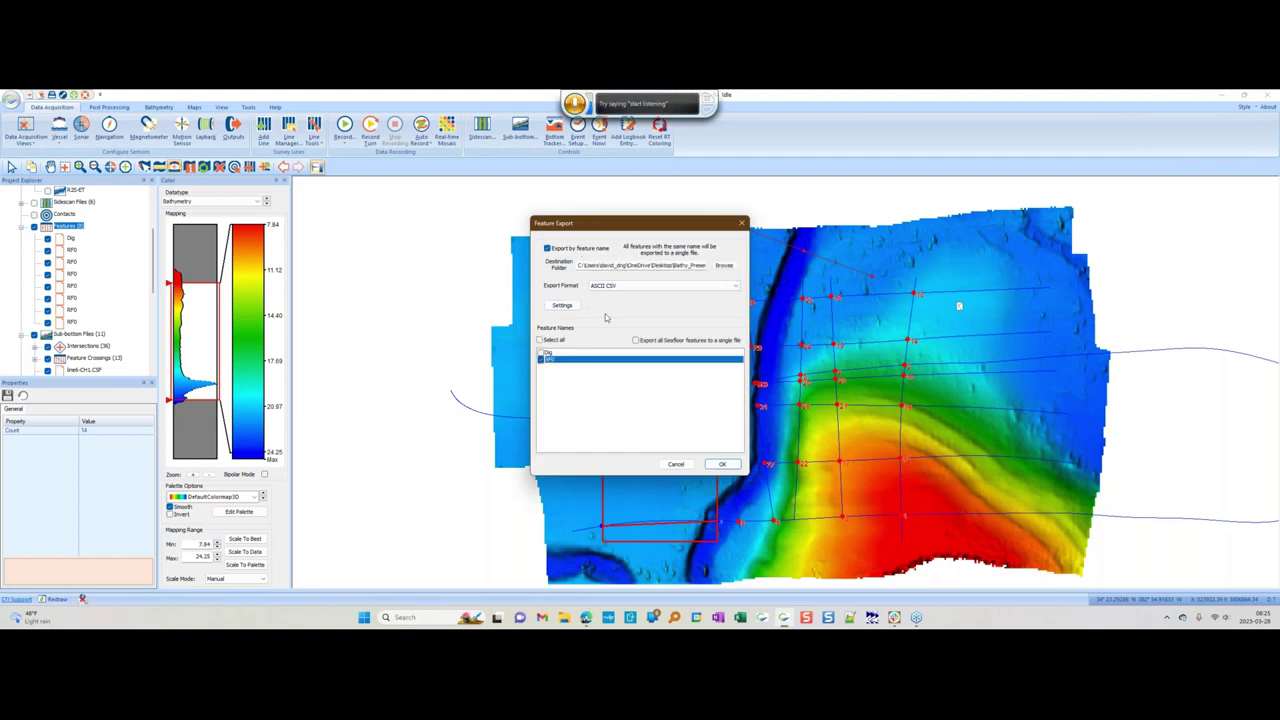
# - Set the export format to XYZ Text, check the destination folder path and run the export
pyautogui.click(625, 286)
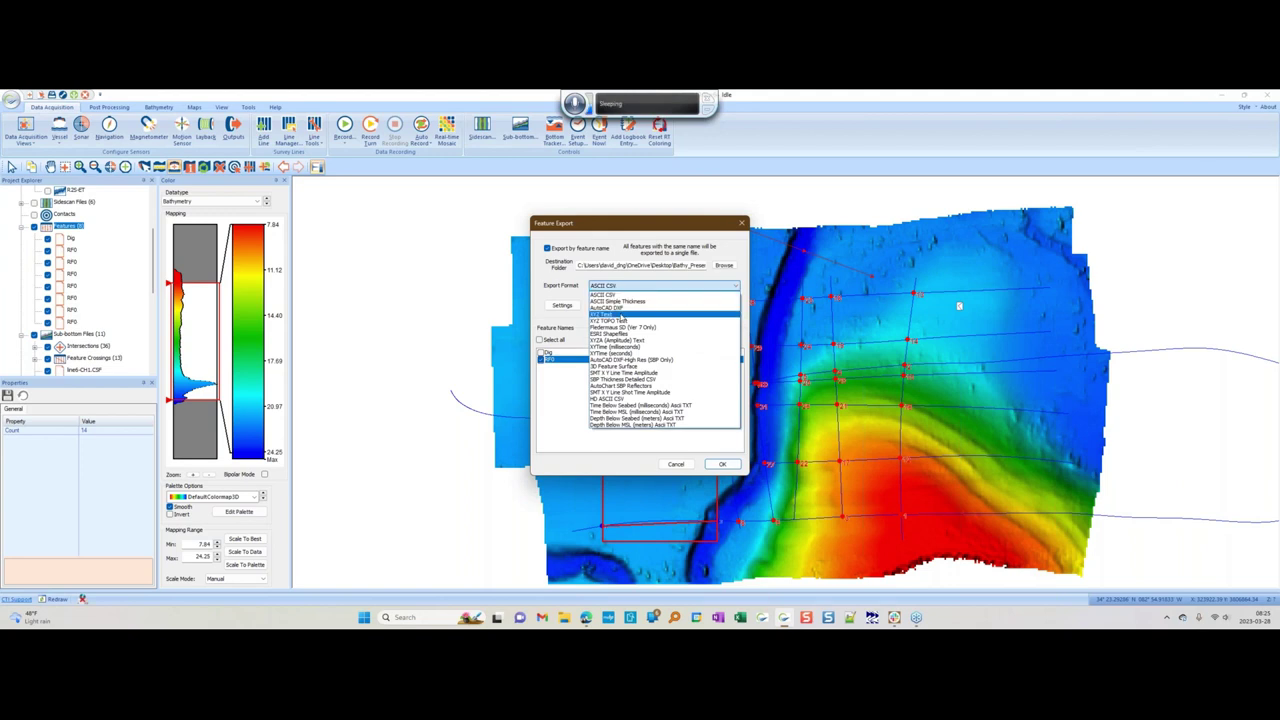
pyautogui.click(616, 314)
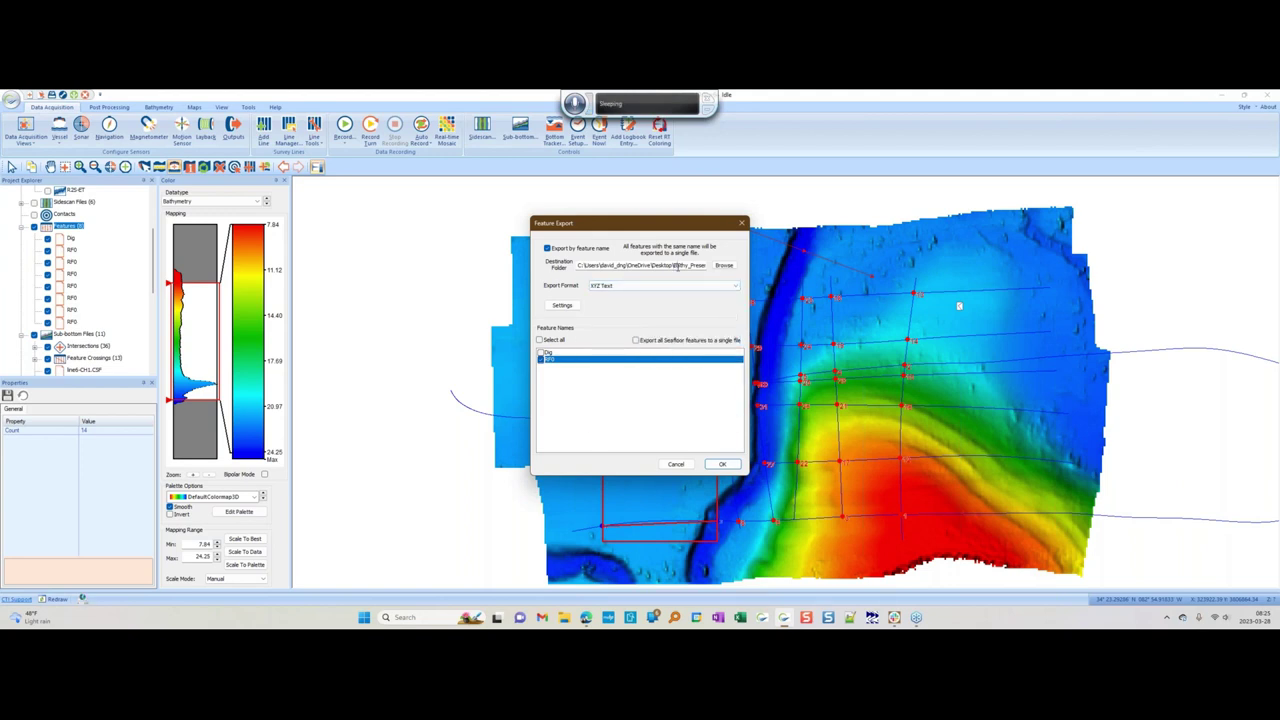
pyautogui.click(700, 265)
pyautogui.press('End')
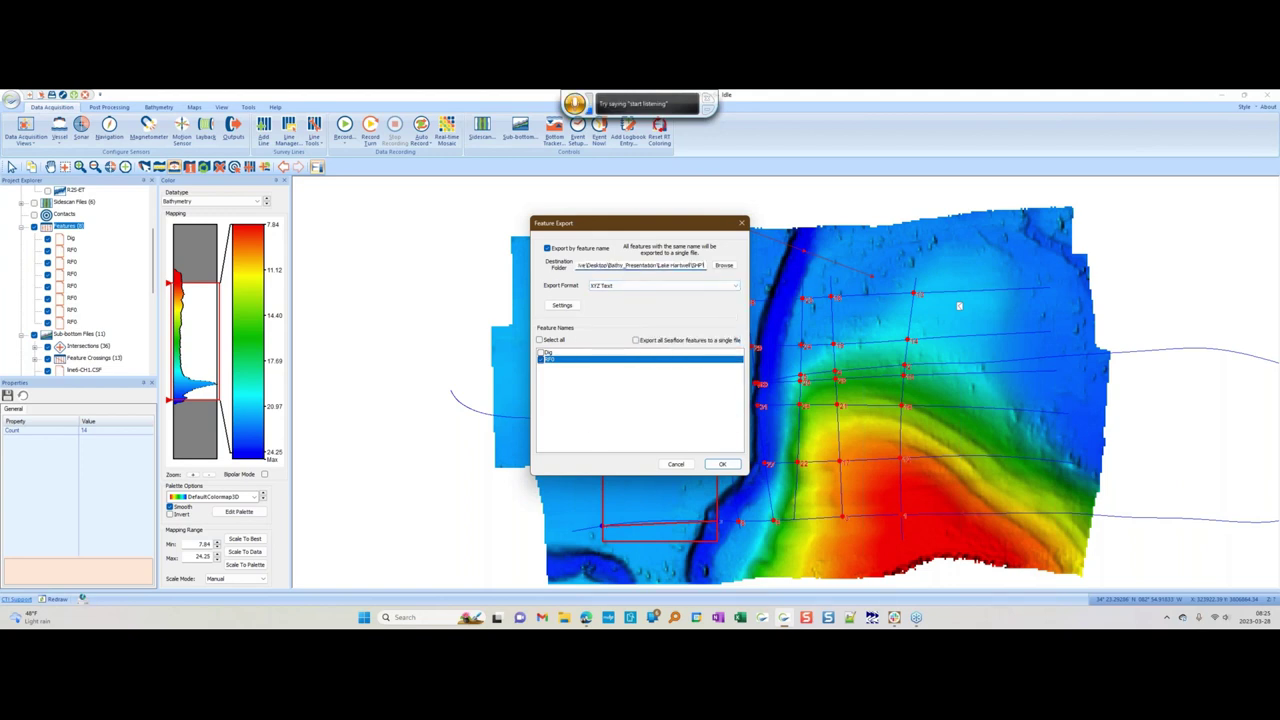
pyautogui.click(722, 465)
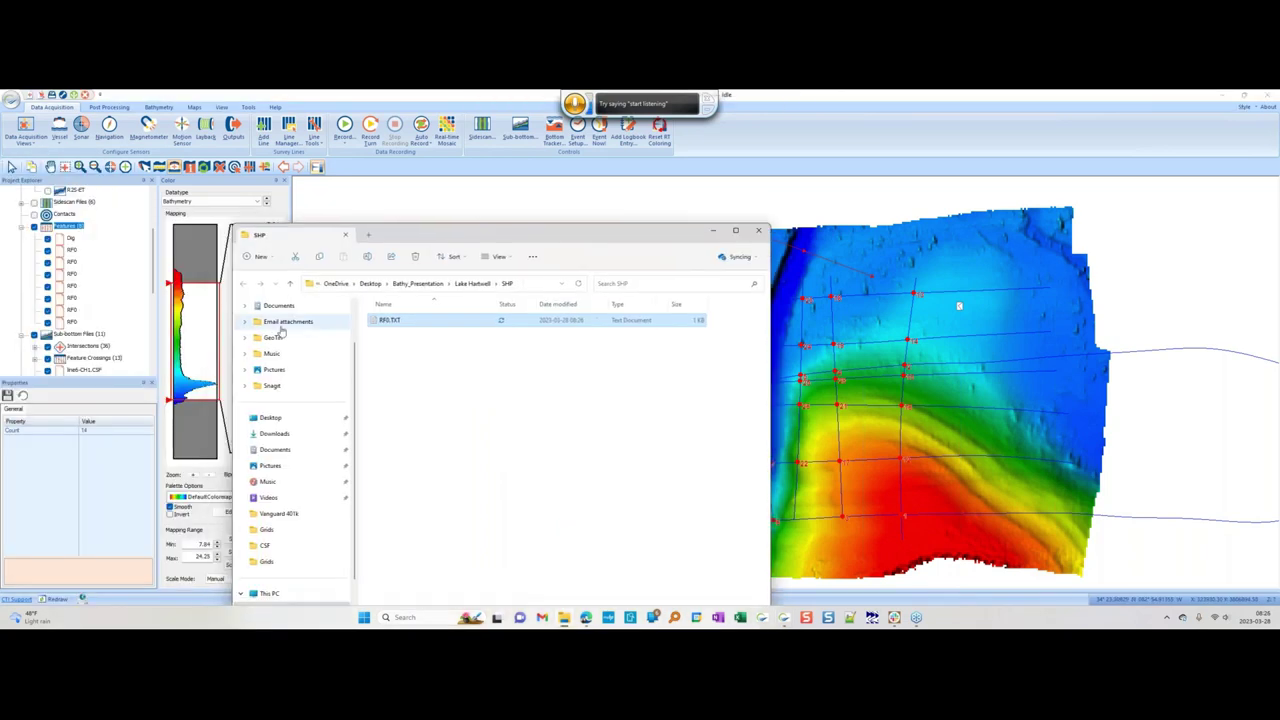
# - Open the exported RF0.TXT, examine its XYZ coordinates, and close the file and its folder
pyautogui.doubleClick(389, 319)
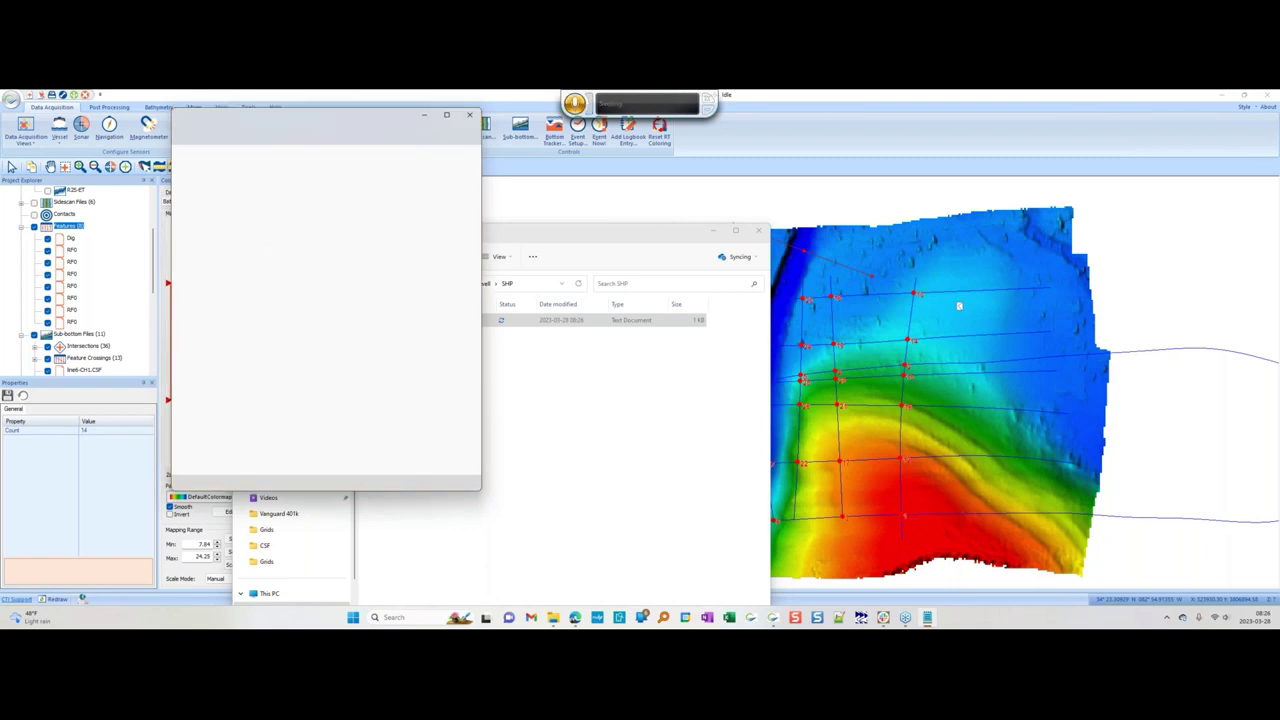
pyautogui.moveTo(182, 157); pyautogui.dragTo(272, 157)
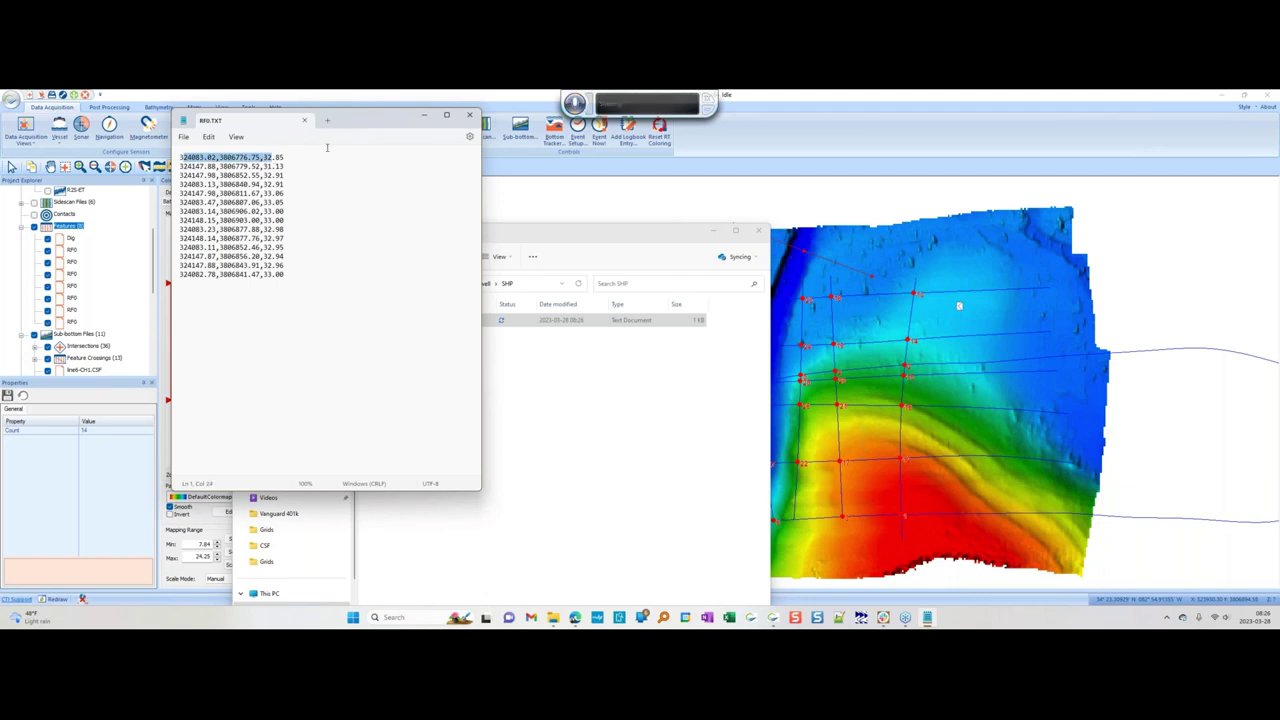
pyautogui.click(469, 114)
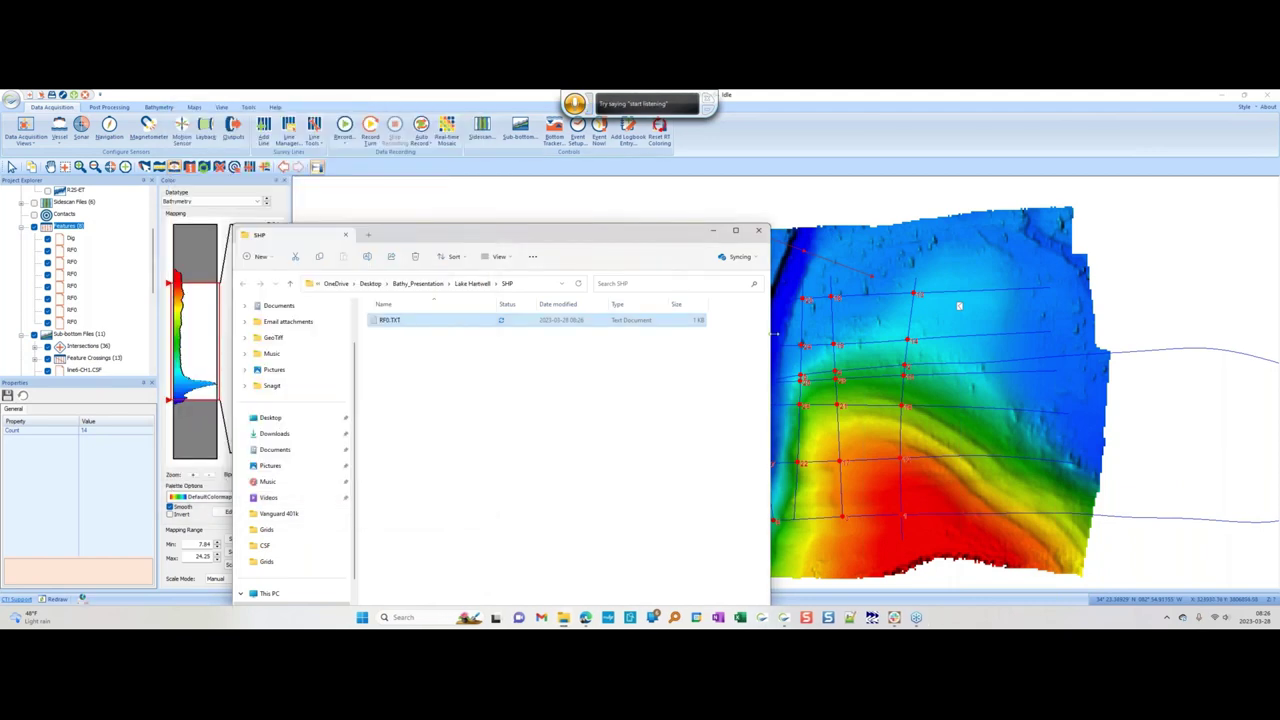
pyautogui.moveTo(560, 232); pyautogui.dragTo(335, 211)
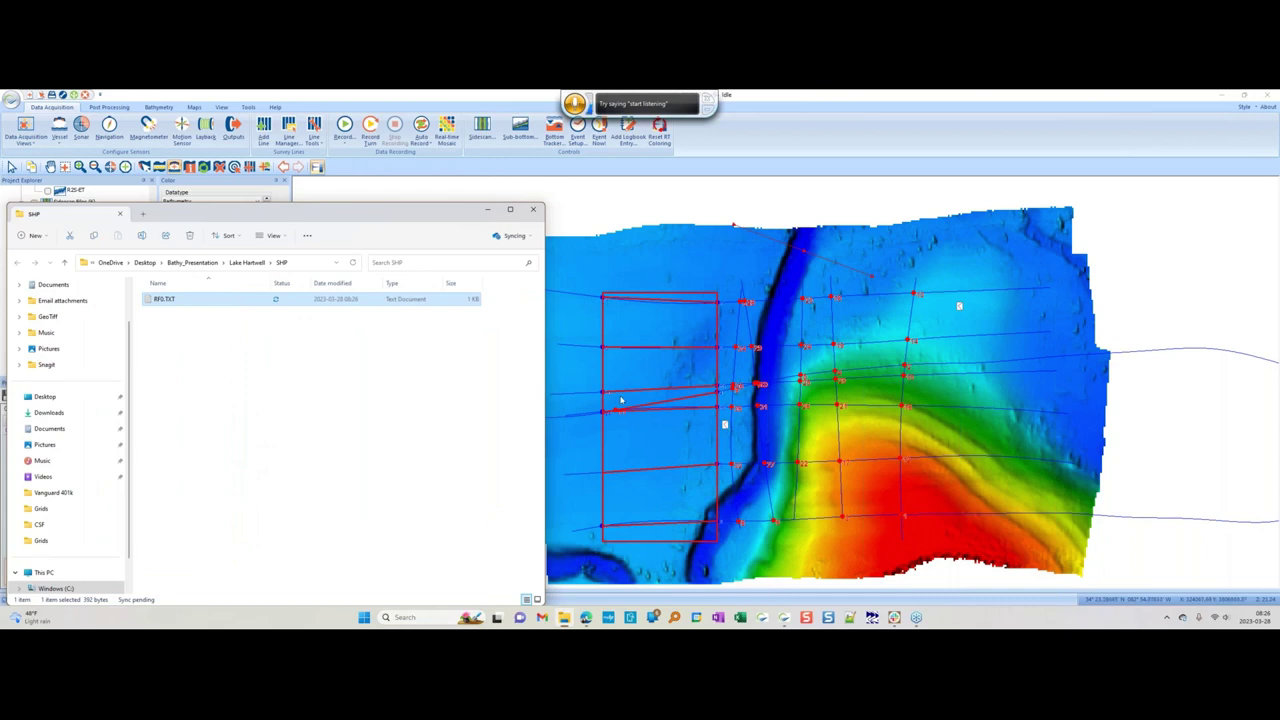
pyautogui.click(533, 209)
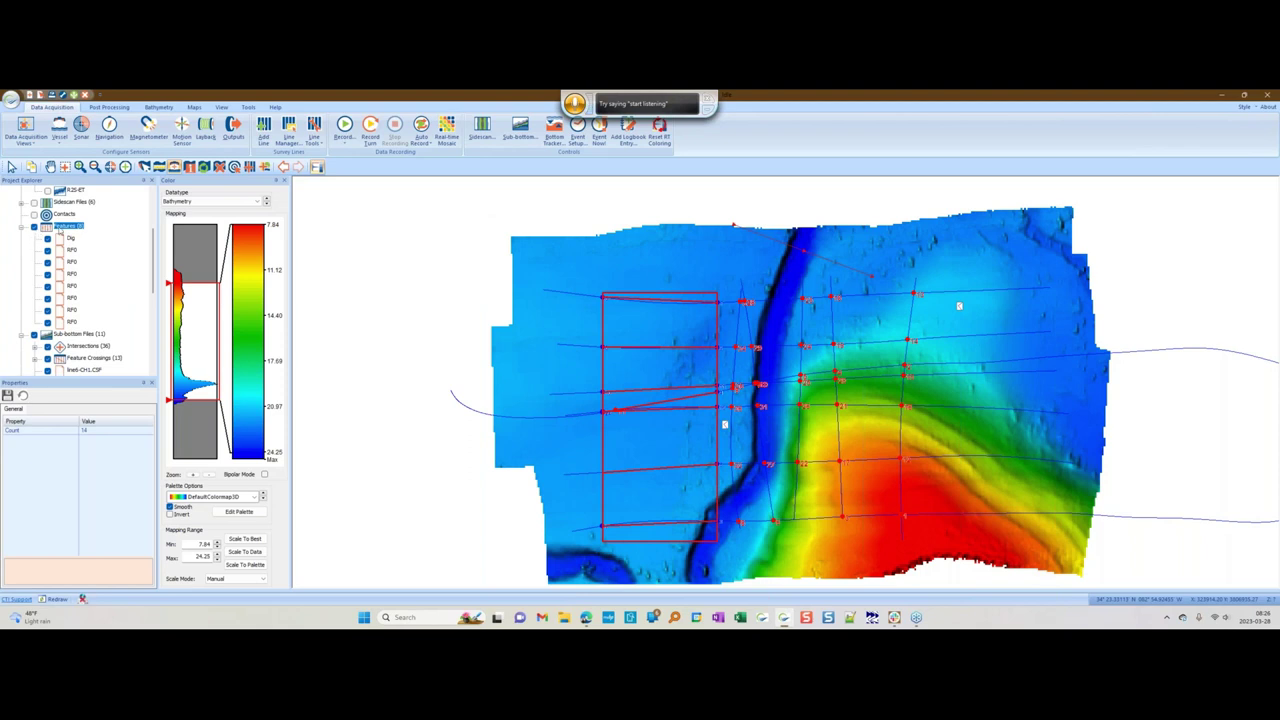
# - Hide the EdgeTech_DEP grid, display the RF0_XYZ grid on the map and show its display properties
pyautogui.scroll(3, 66, 232)
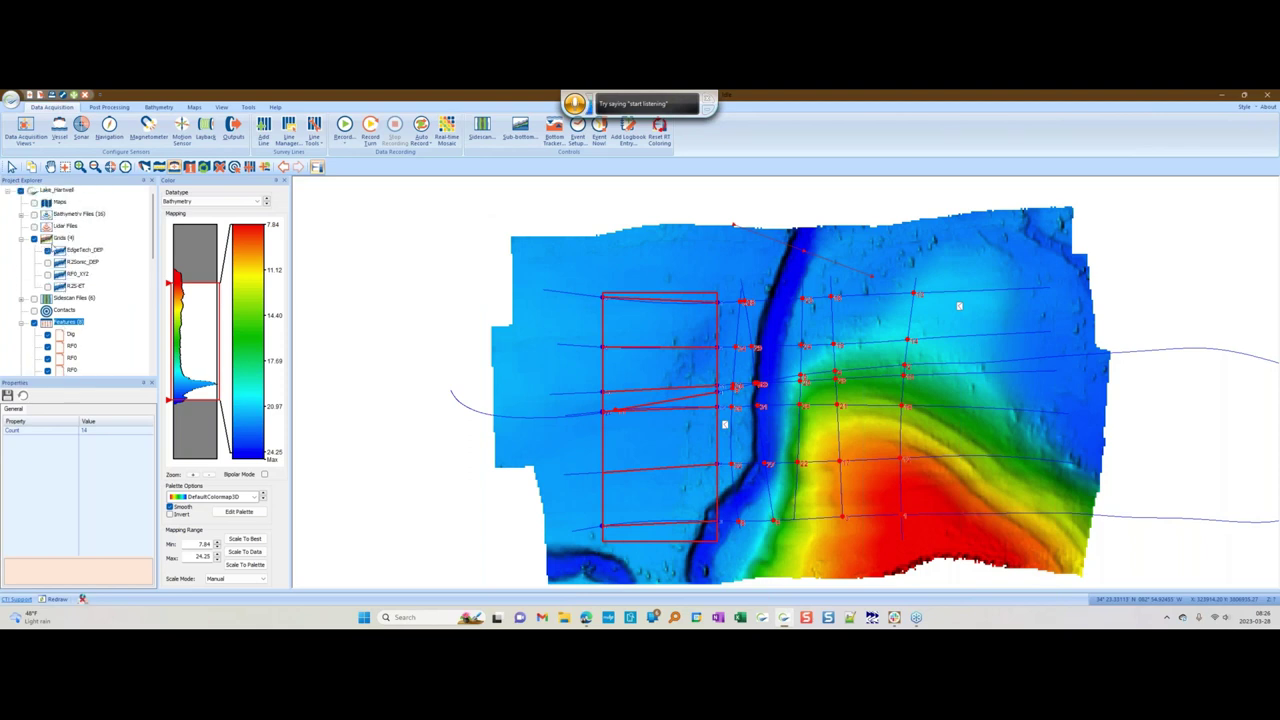
pyautogui.click(48, 250)
pyautogui.click(48, 273)
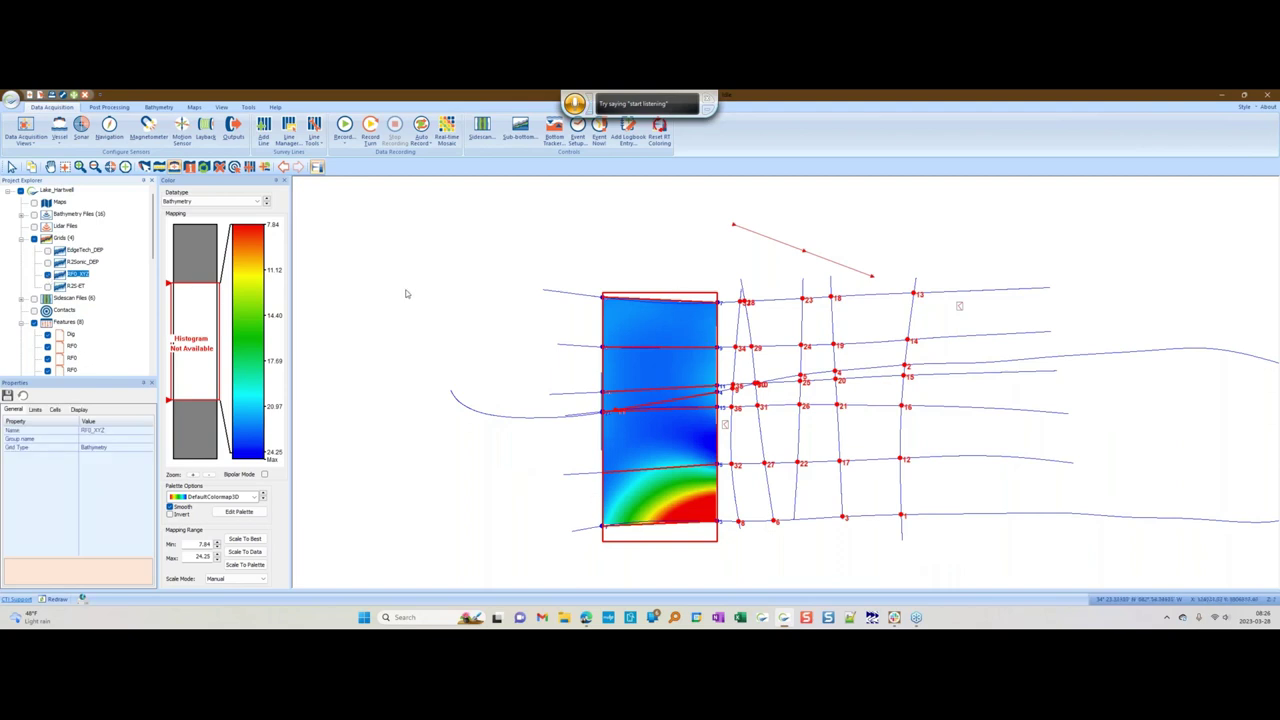
pyautogui.click(80, 410)
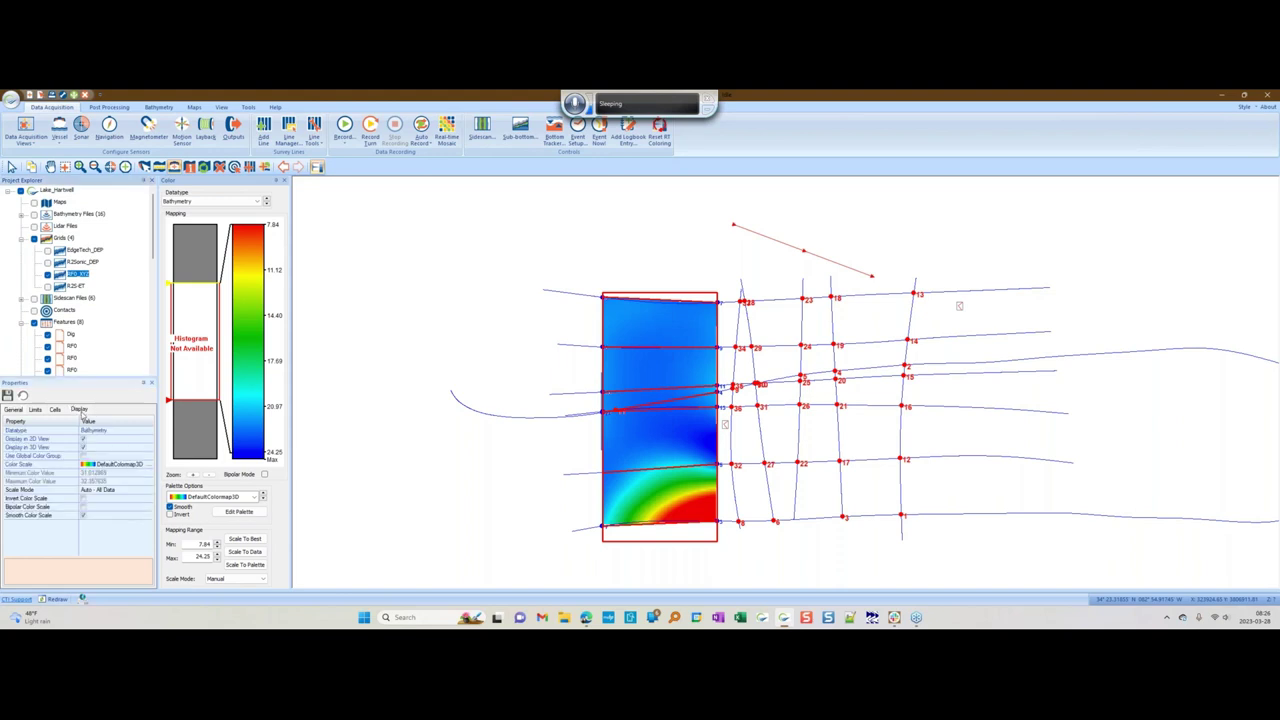
# - Enable the 3D view, move its window clear of the project list and display the R2Sonic_DEP grid on the map
pyautogui.click(222, 107)
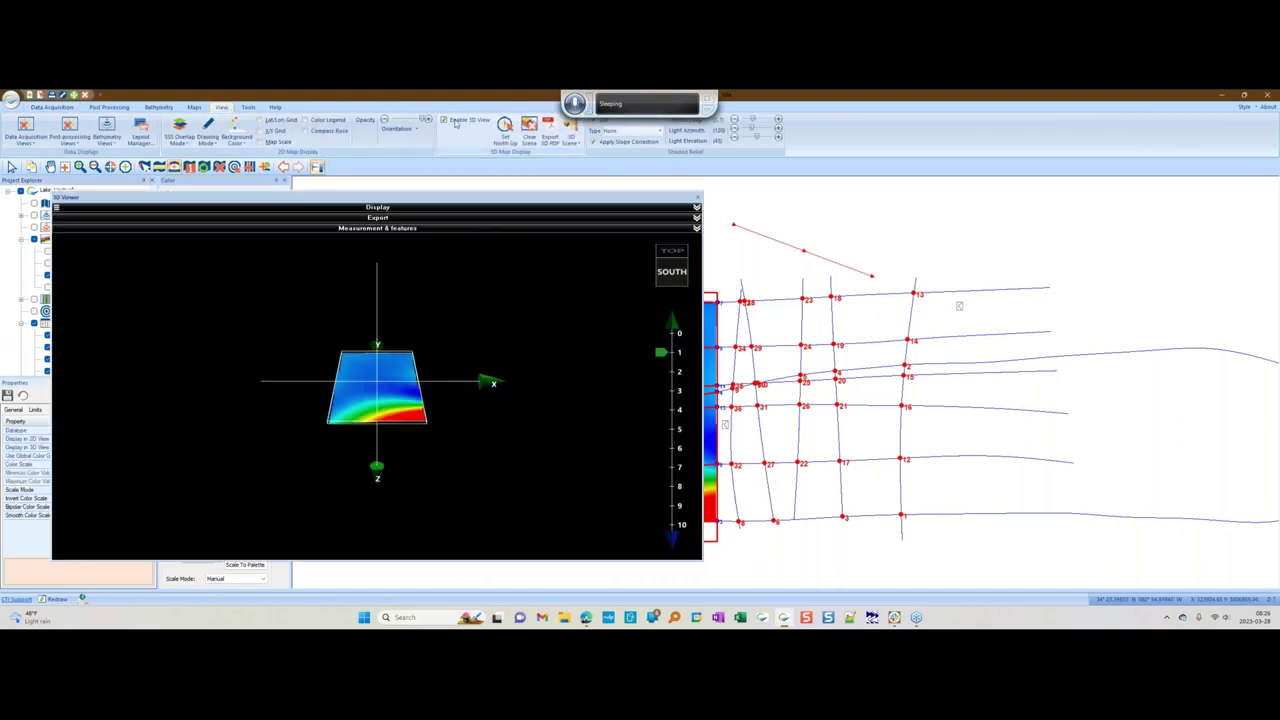
pyautogui.click(445, 120)
pyautogui.moveTo(428, 205); pyautogui.dragTo(731, 178)
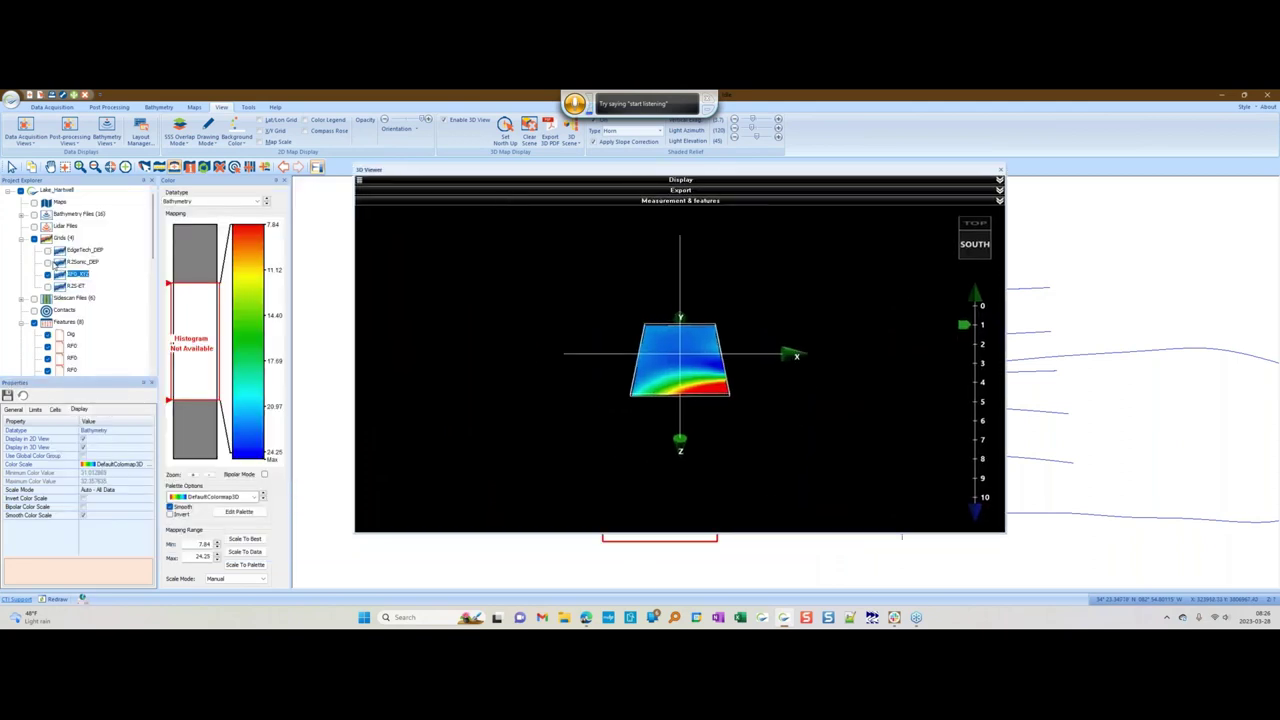
pyautogui.click(51, 262)
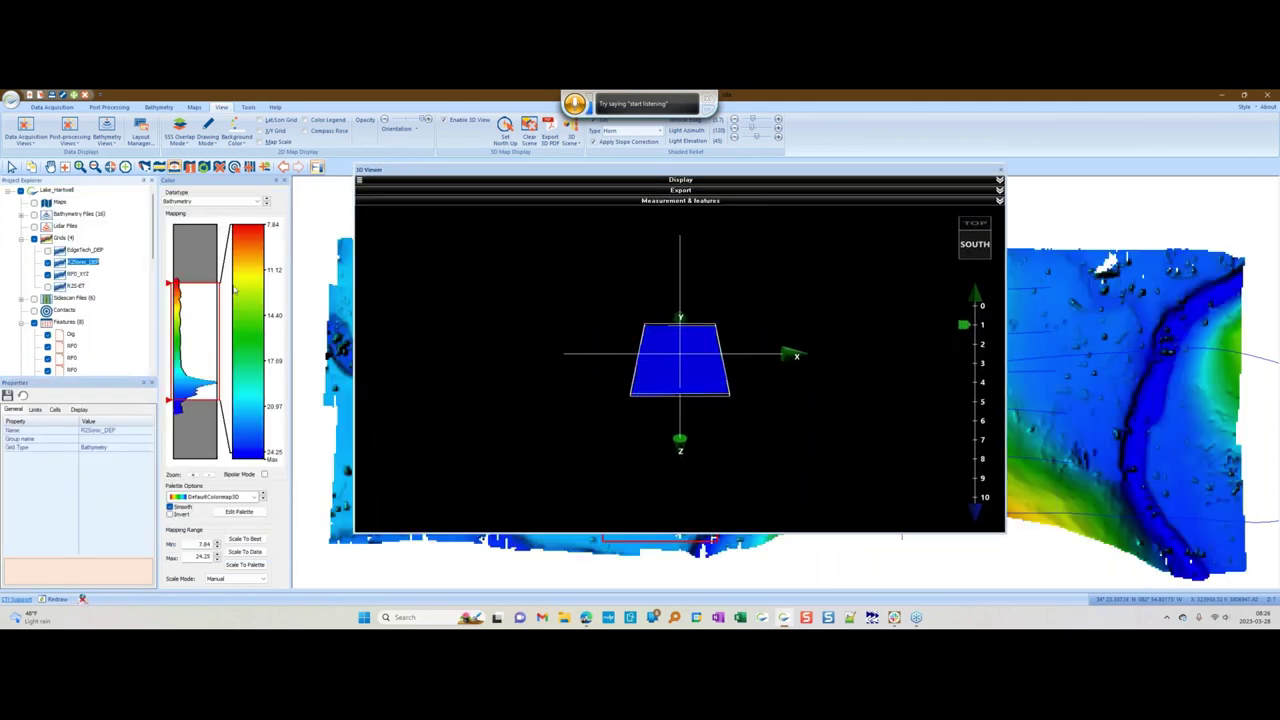
pyautogui.moveTo(754, 400)
pyautogui.mouseDown()
pyautogui.moveTo(754, 431)
pyautogui.moveTo(734, 289)
pyautogui.moveTo(758, 361)
pyautogui.mouseUp()
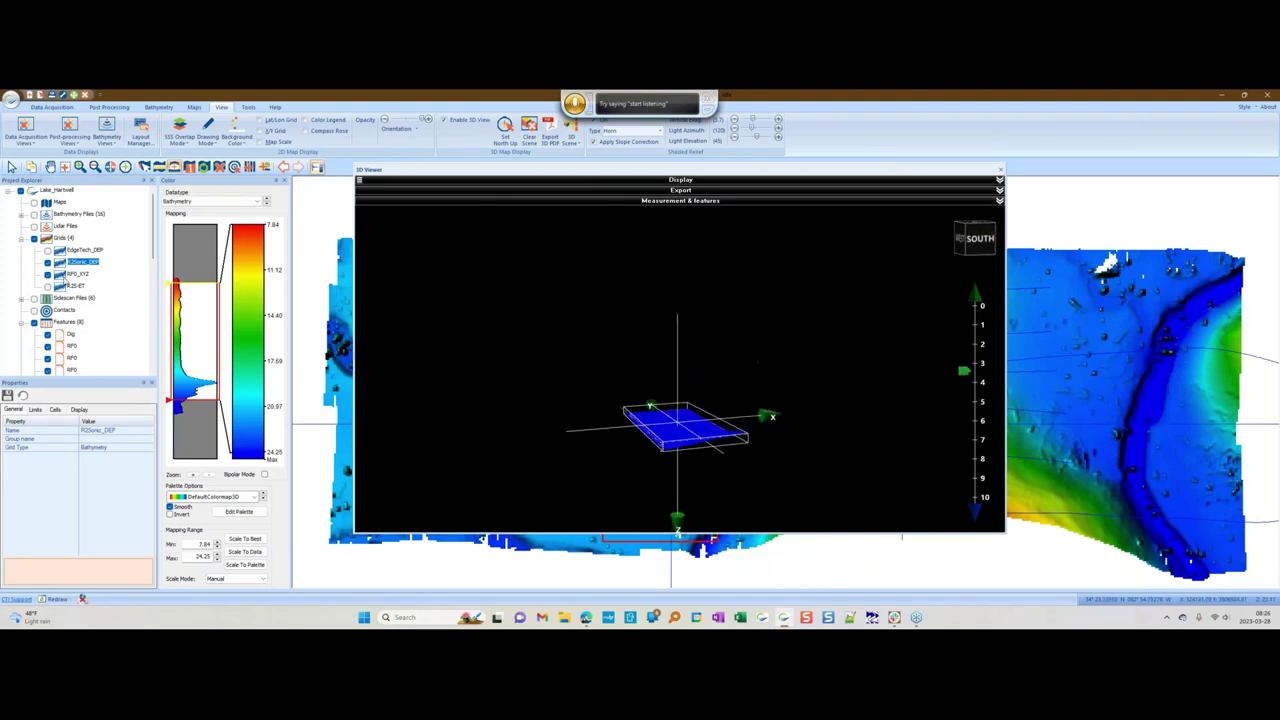
# - Check the R2Sonic_DEP display properties and make the RF0_XYZ grid use the global color group
pyautogui.click(79, 410)
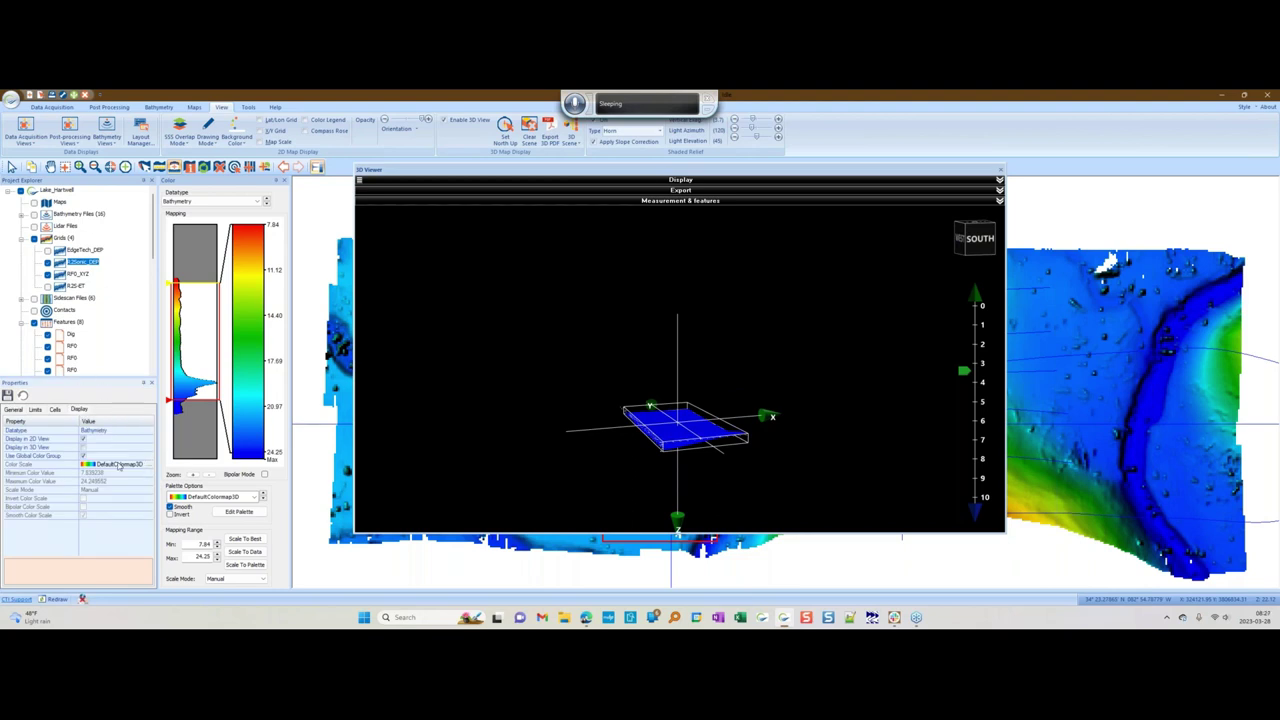
pyautogui.click(76, 274)
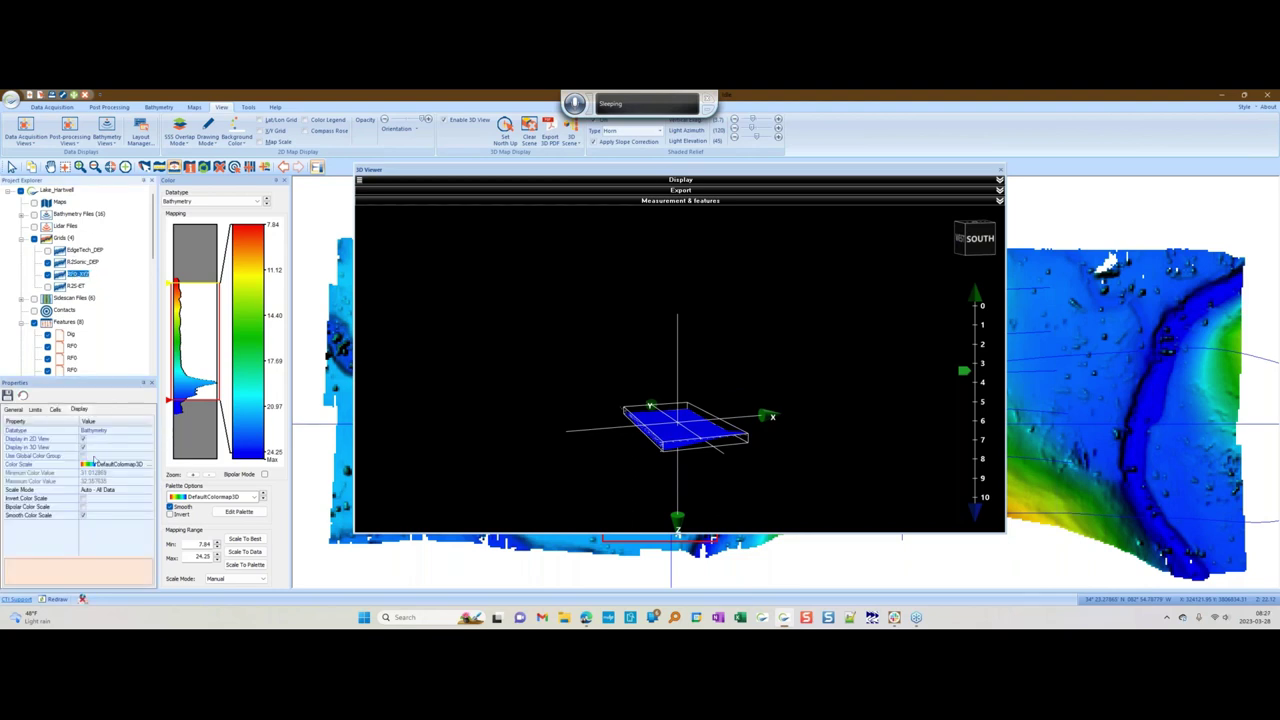
pyautogui.click(84, 456)
# - Raise the 3D viewer's vertical exaggeration to about 5.5 and inspect the RF0_XYZ surface from a low angle
pyautogui.moveTo(663, 443); pyautogui.dragTo(670, 440)
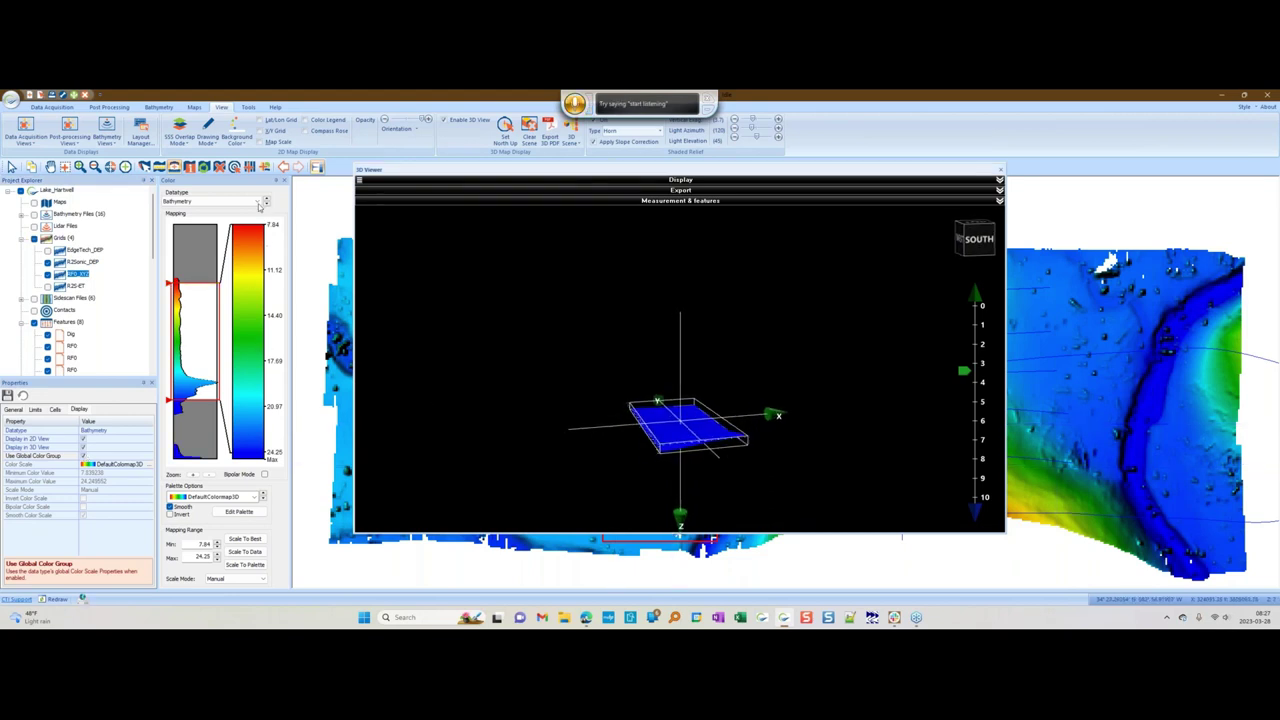
pyautogui.click(262, 202)
pyautogui.click(662, 316)
pyautogui.moveTo(965, 373); pyautogui.dragTo(963, 411)
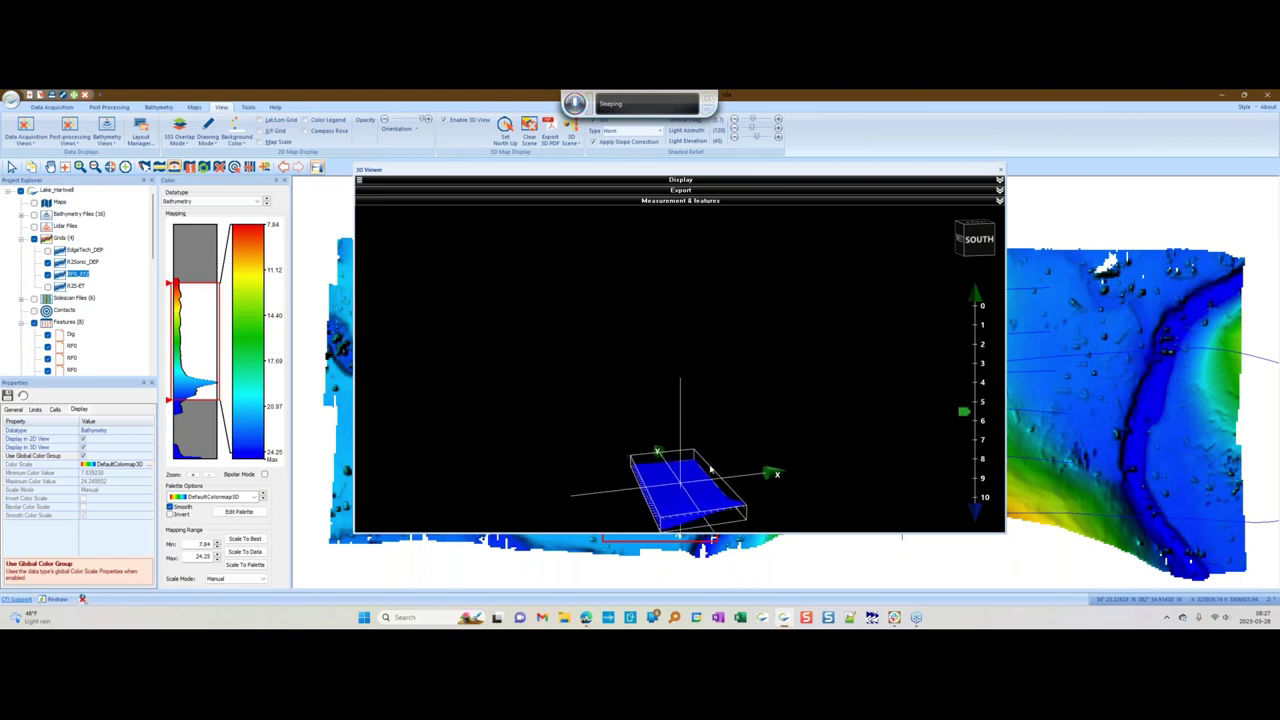
pyautogui.moveTo(710, 415); pyautogui.dragTo(714, 333)
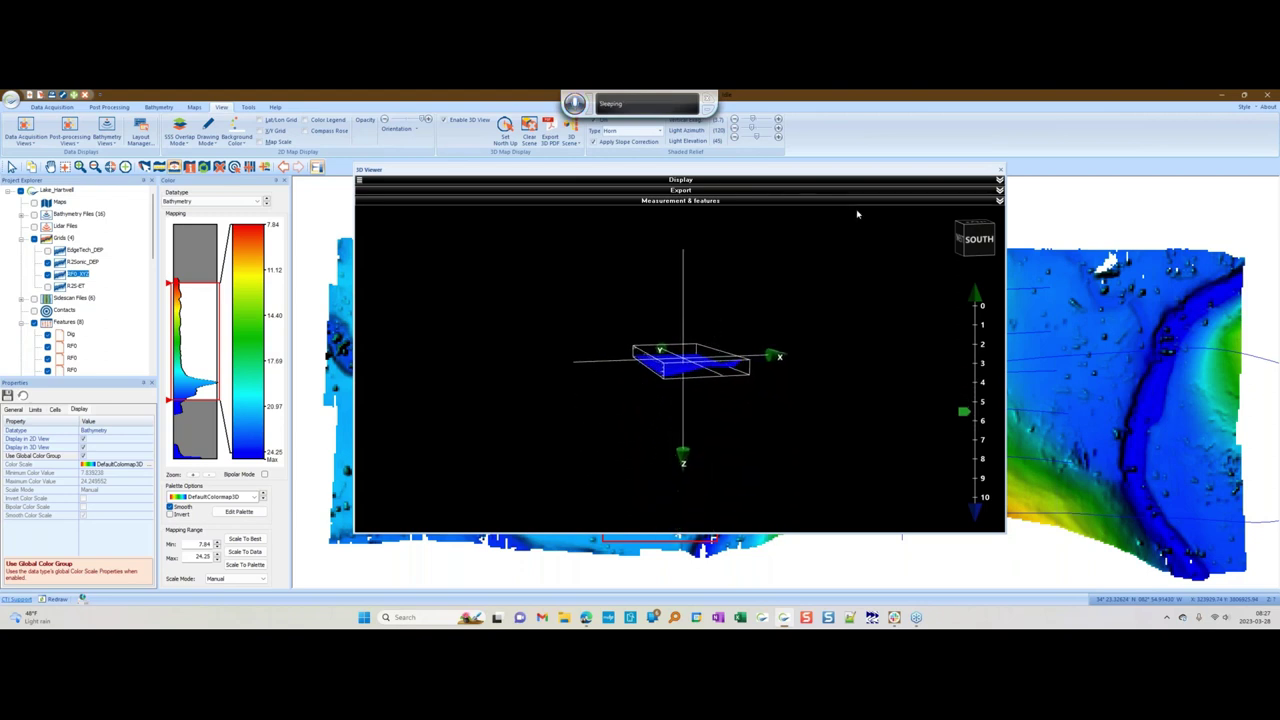
# - Clear the 3D scene, then load the R2Sonic_DEP and RF0_XYZ grids into the 3D viewer
pyautogui.click(529, 126)
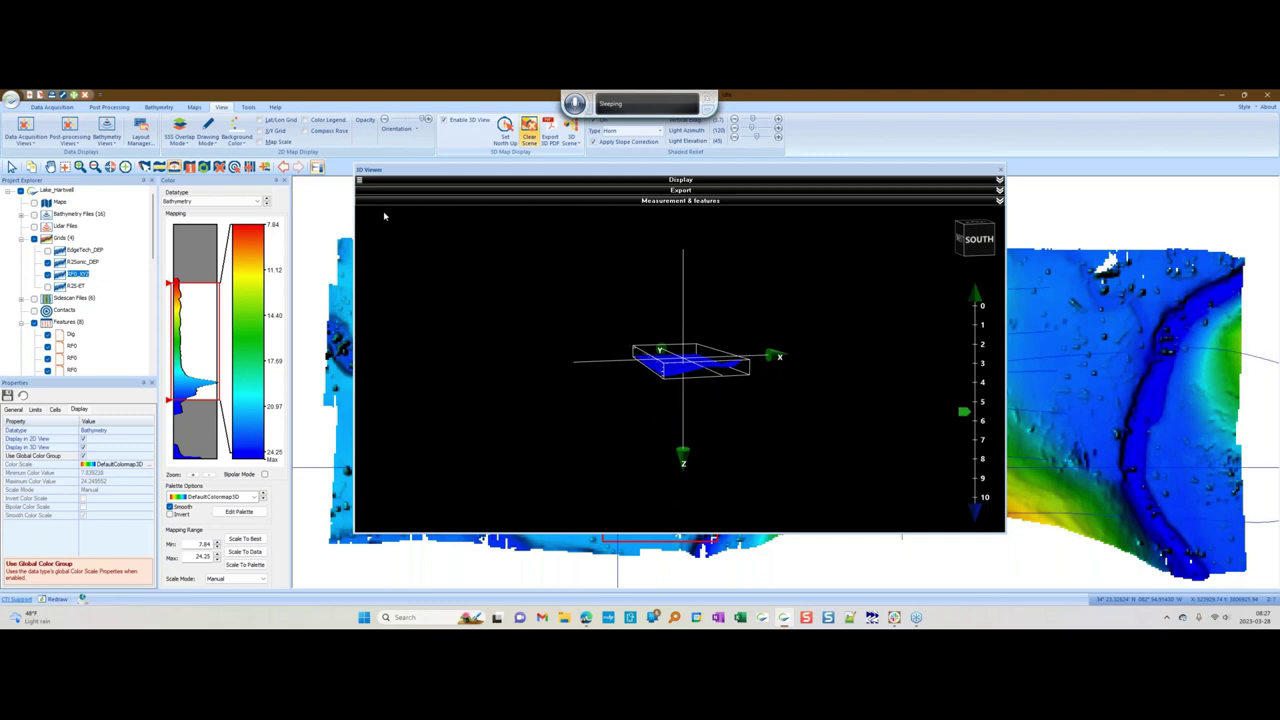
pyautogui.click(82, 273)
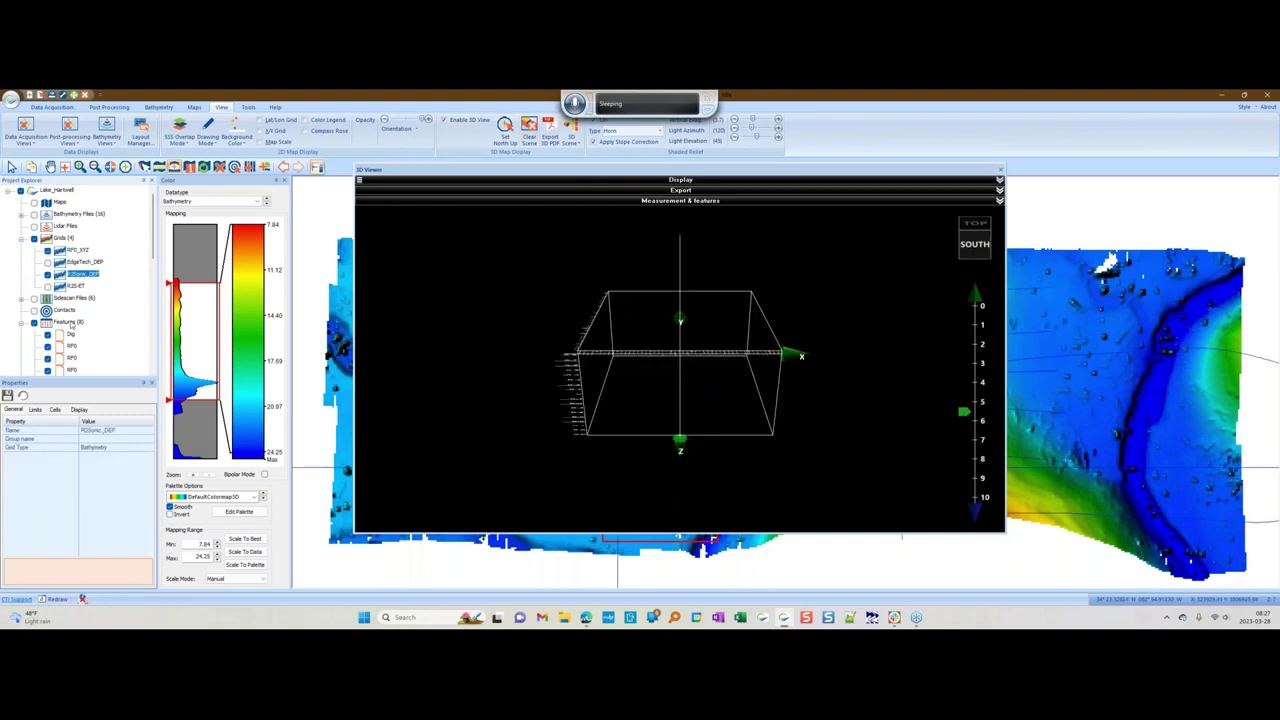
pyautogui.click(79, 409)
pyautogui.click(84, 447)
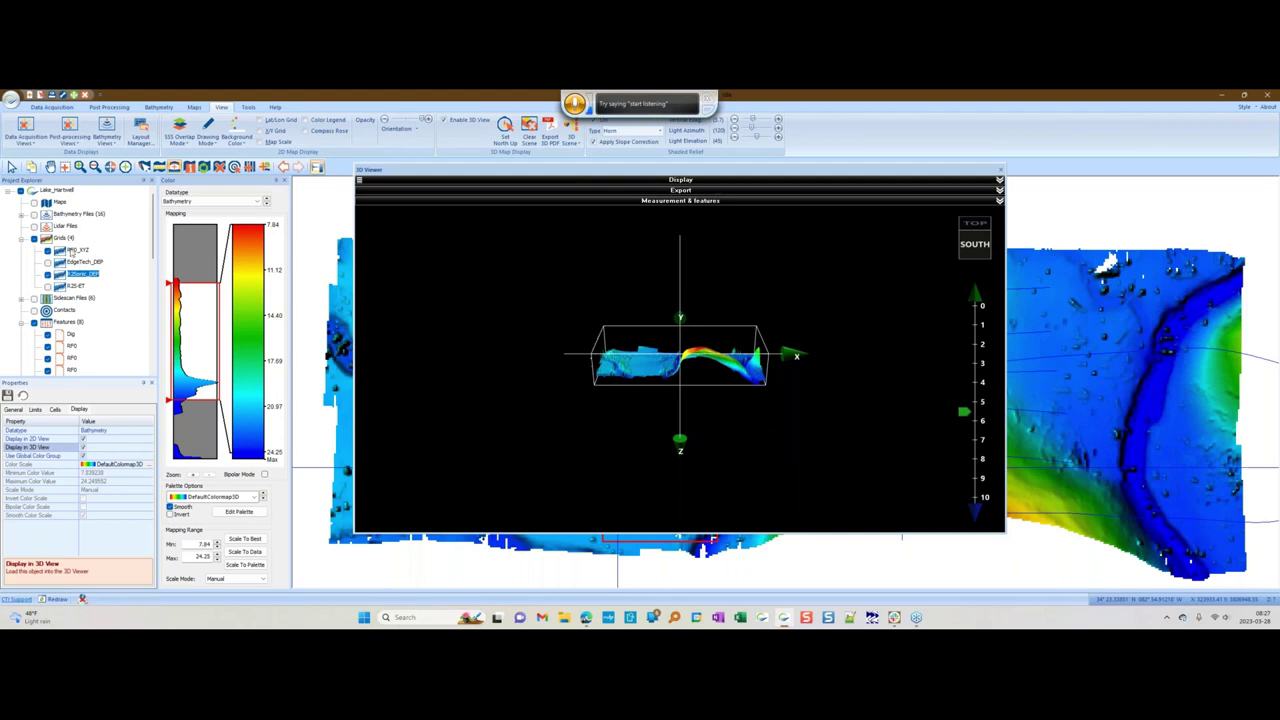
pyautogui.click(72, 253)
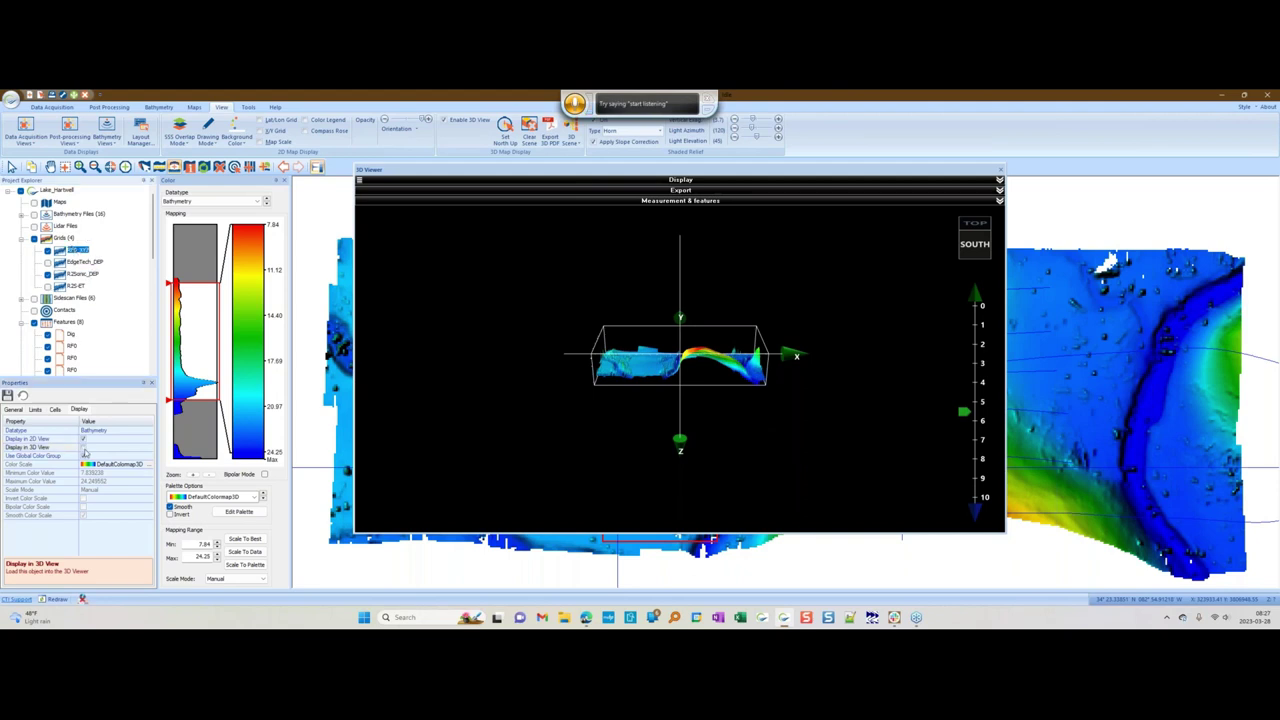
pyautogui.click(84, 448)
# - Lower the vertical exaggeration to about 4, inspect the RF0_XYZ surface beneath R2Sonic_DEP from several angles, and close the 3D viewer
pyautogui.moveTo(666, 406); pyautogui.dragTo(673, 381)
pyautogui.scroll(5, 675, 383)
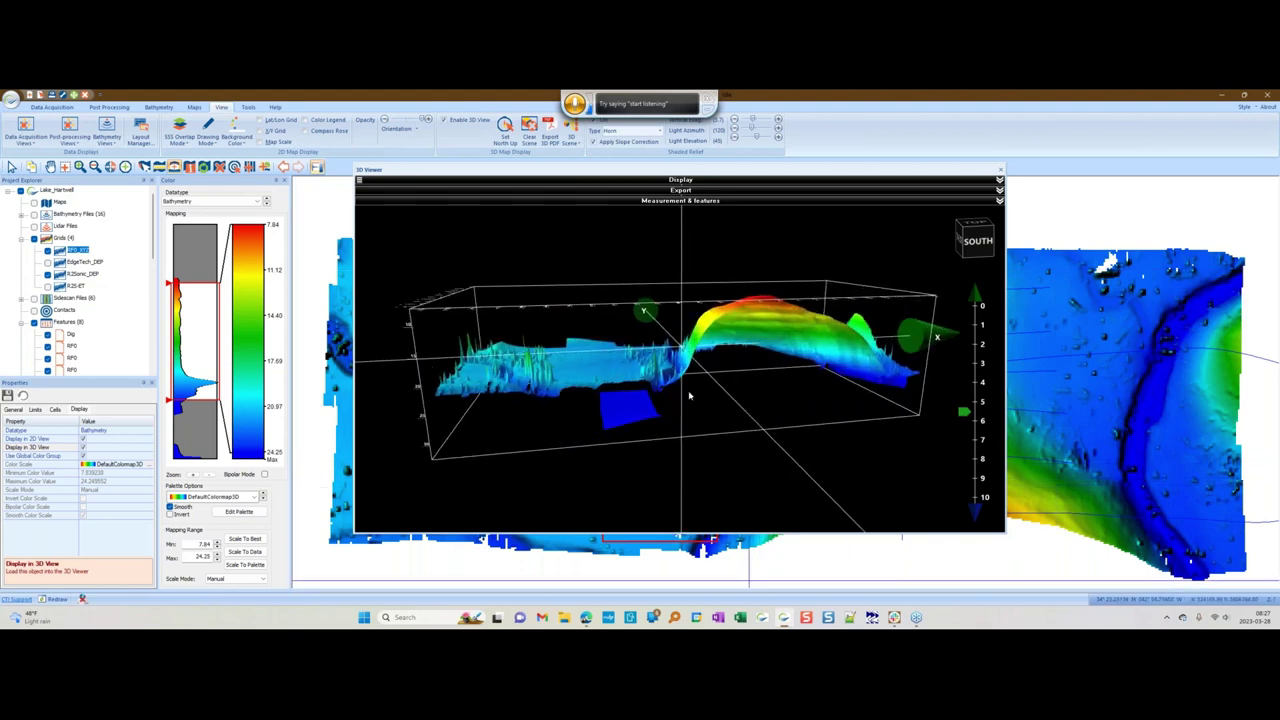
pyautogui.scroll(3, 689, 397)
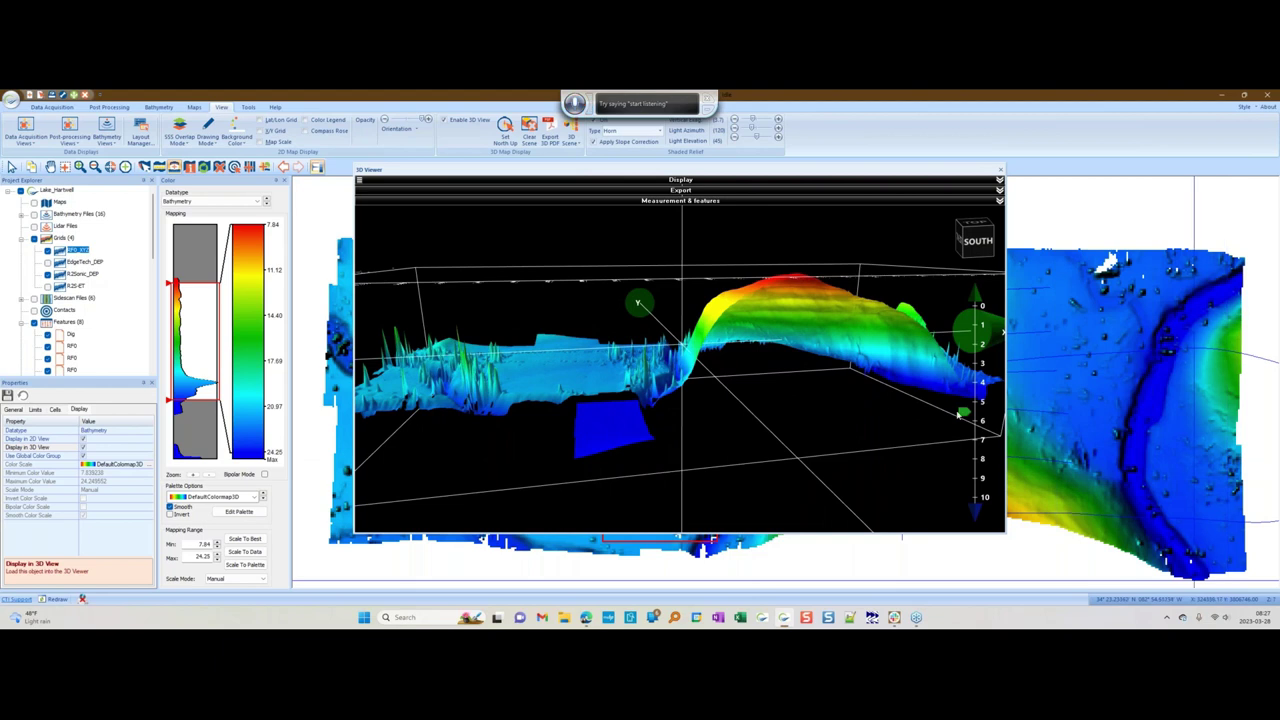
pyautogui.moveTo(958, 418); pyautogui.dragTo(948, 390)
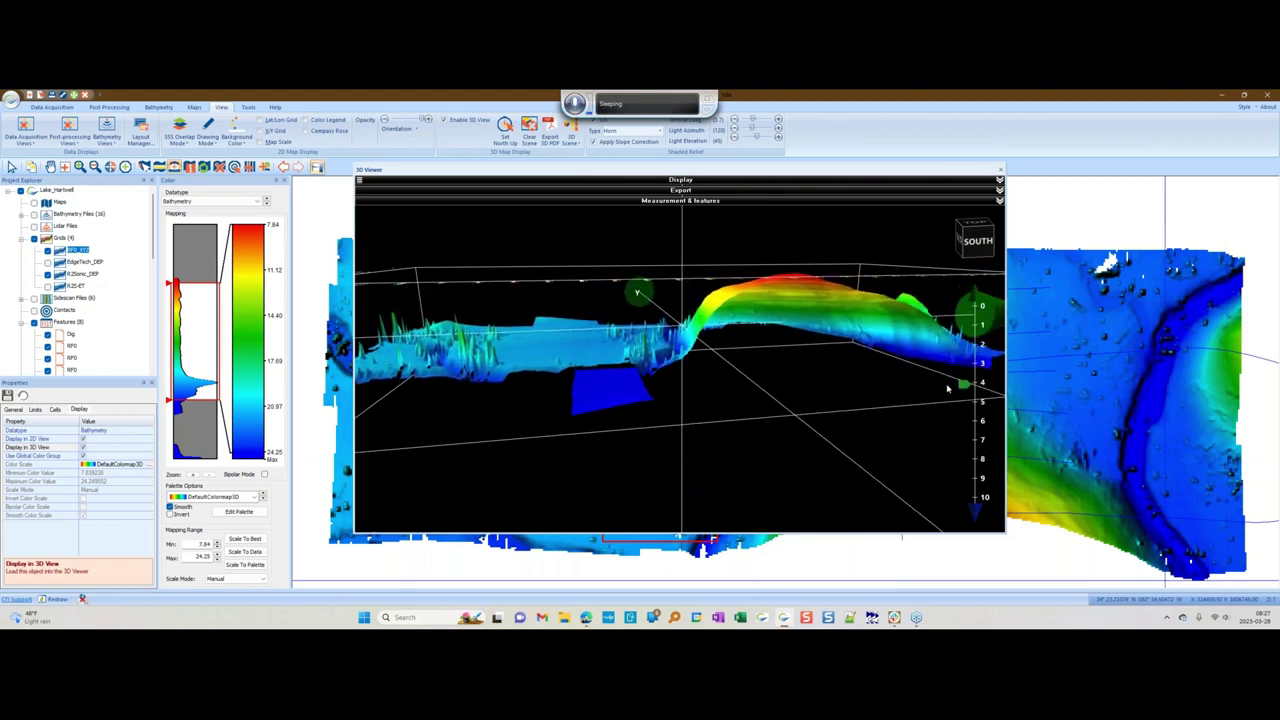
pyautogui.moveTo(607, 441); pyautogui.dragTo(607, 406)
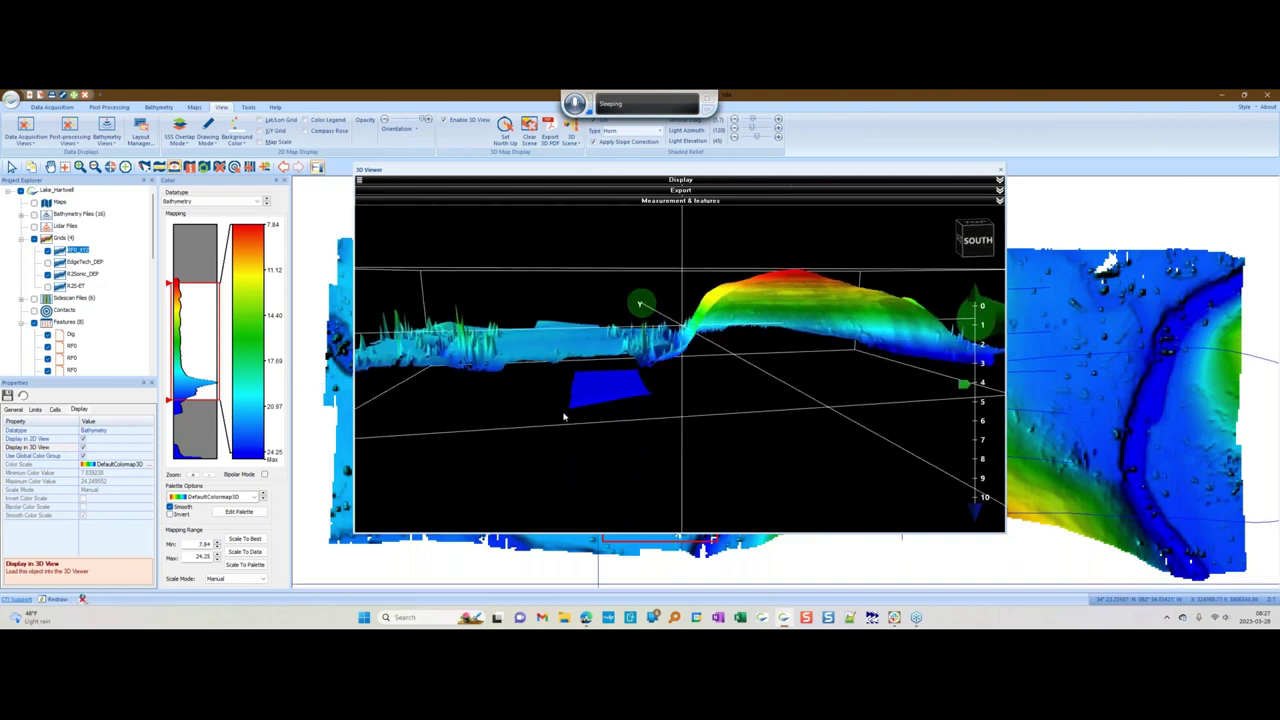
pyautogui.moveTo(612, 393); pyautogui.dragTo(669, 409)
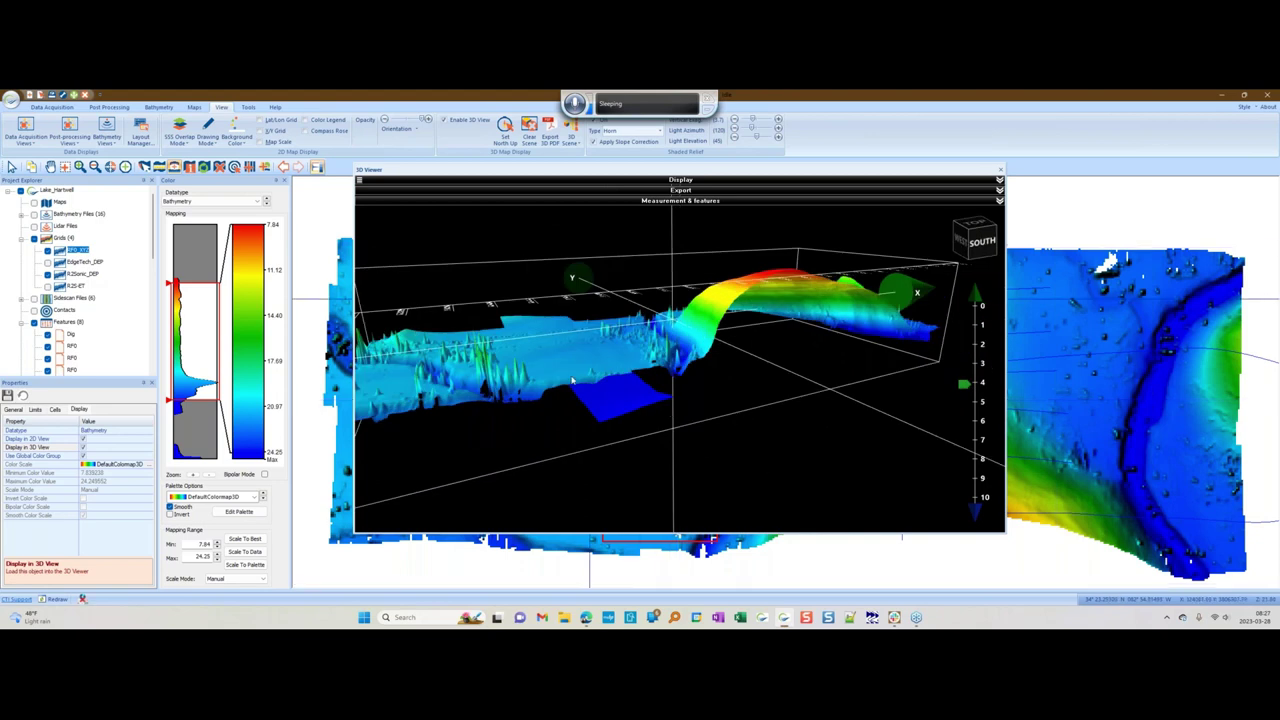
pyautogui.moveTo(617, 385); pyautogui.dragTo(616, 412)
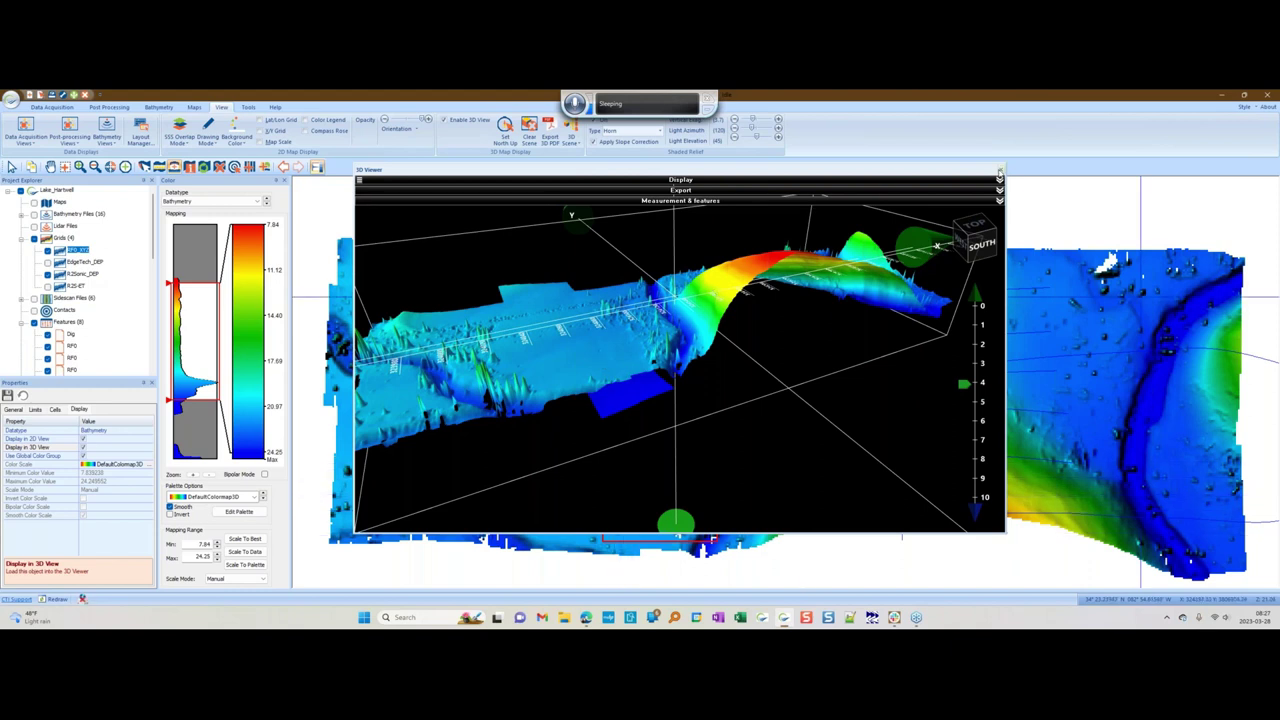
pyautogui.click(999, 172)
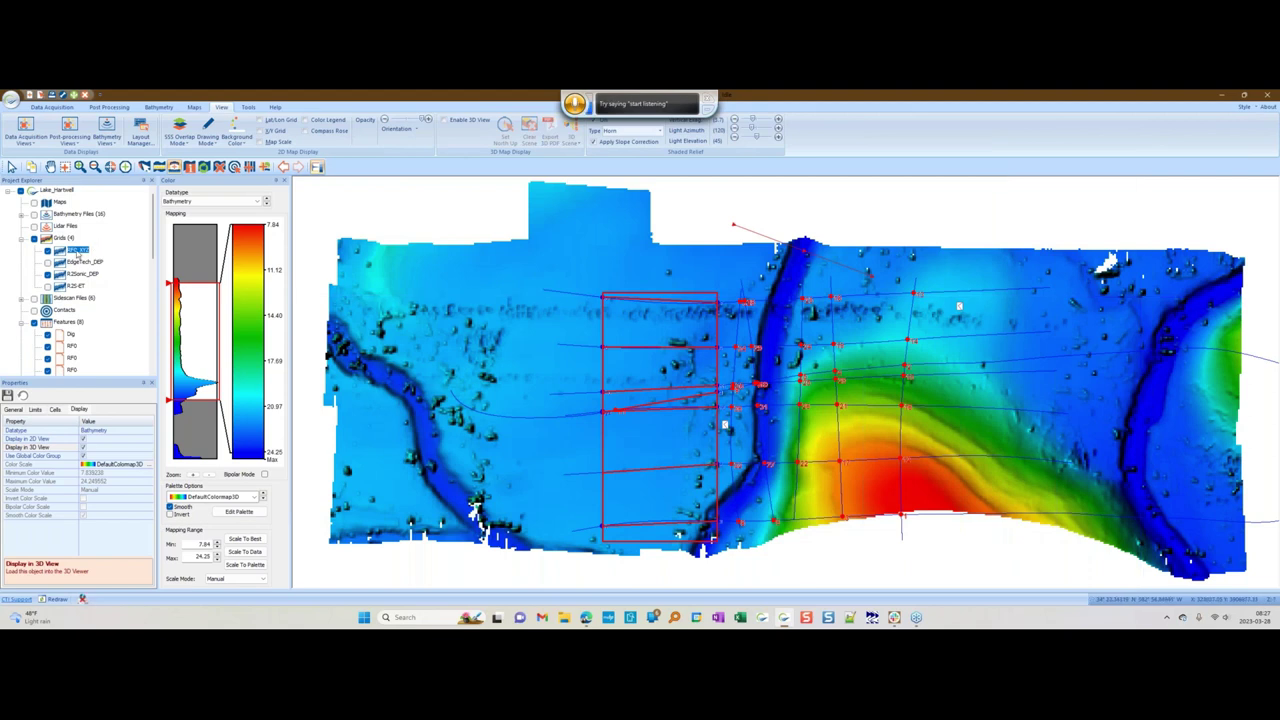
# - Set up a grid volume calculation with R2Sonic_DEP.grd as the upper surface and RF0_XYZ.grd as the lower surface
pyautogui.rightClick(78, 254)
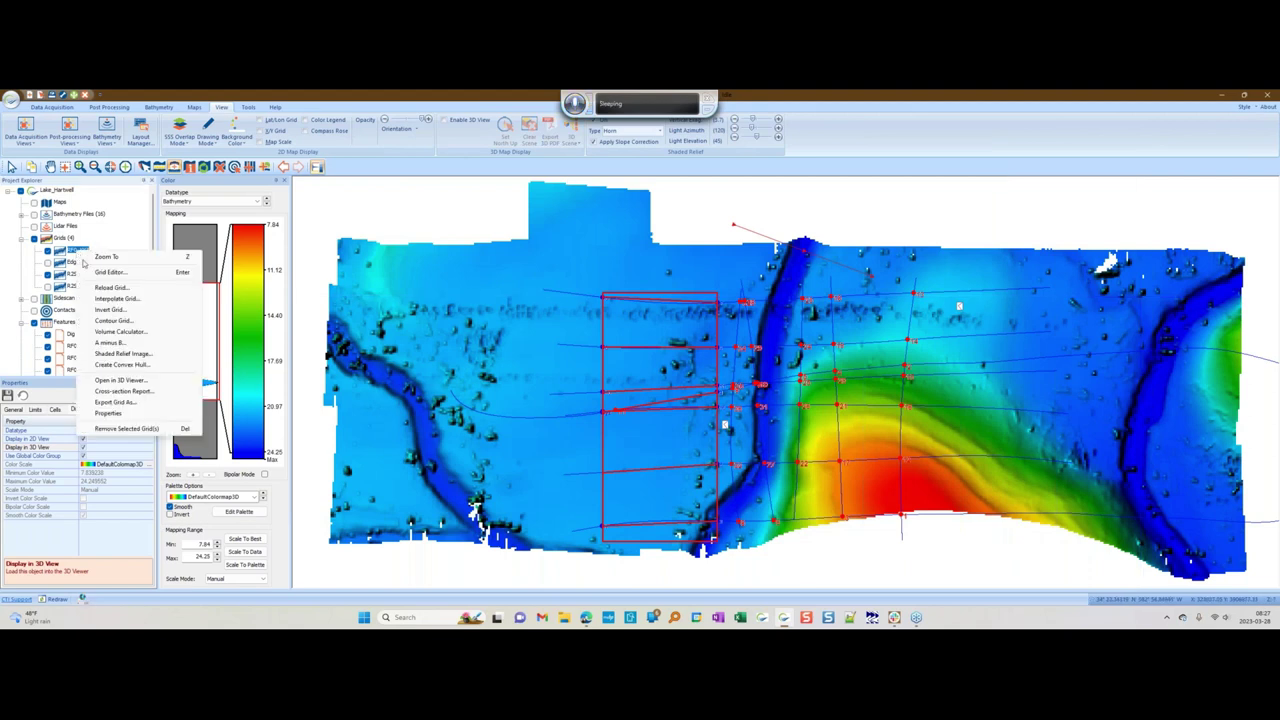
pyautogui.click(115, 331)
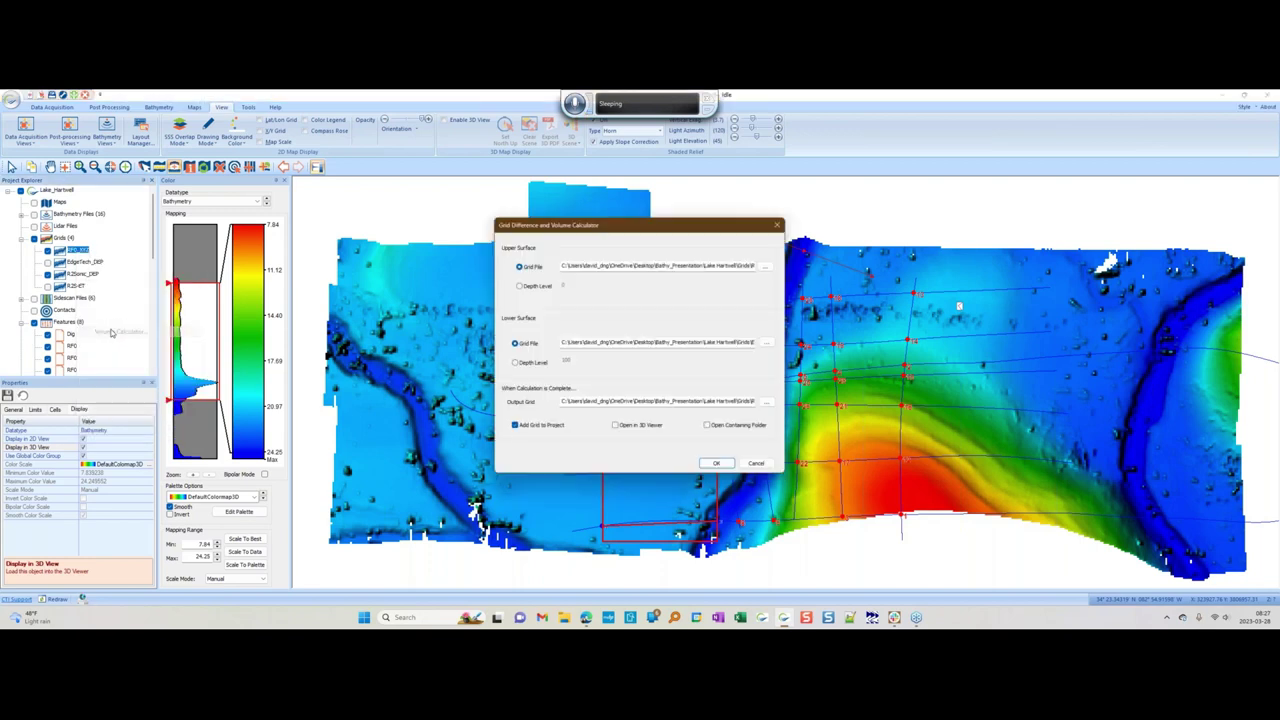
pyautogui.click(768, 264)
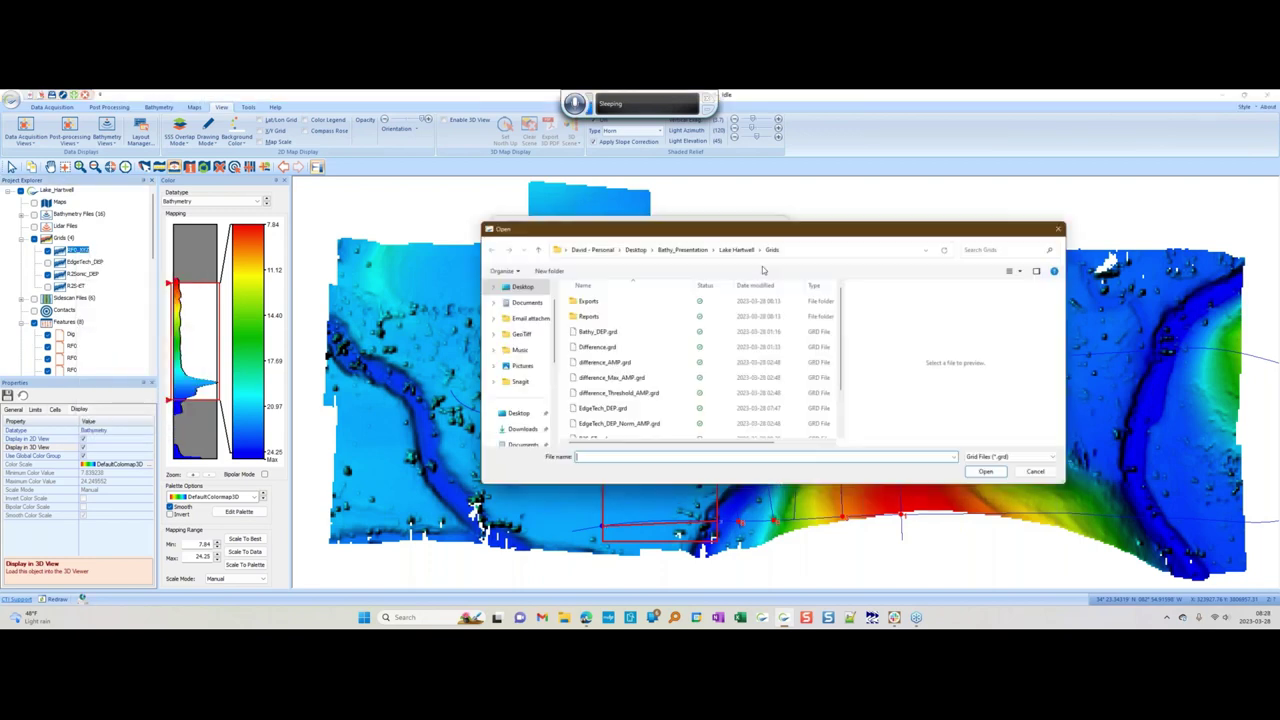
pyautogui.scroll(-2, 622, 421)
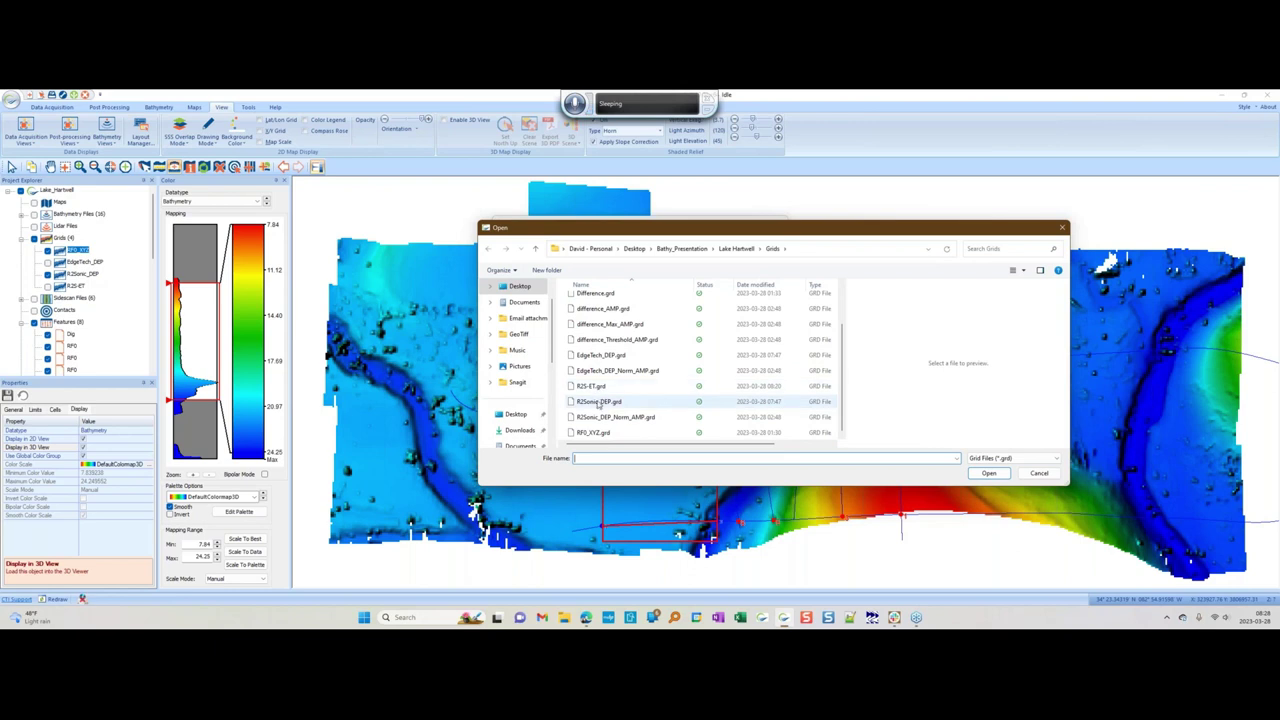
pyautogui.click(598, 404)
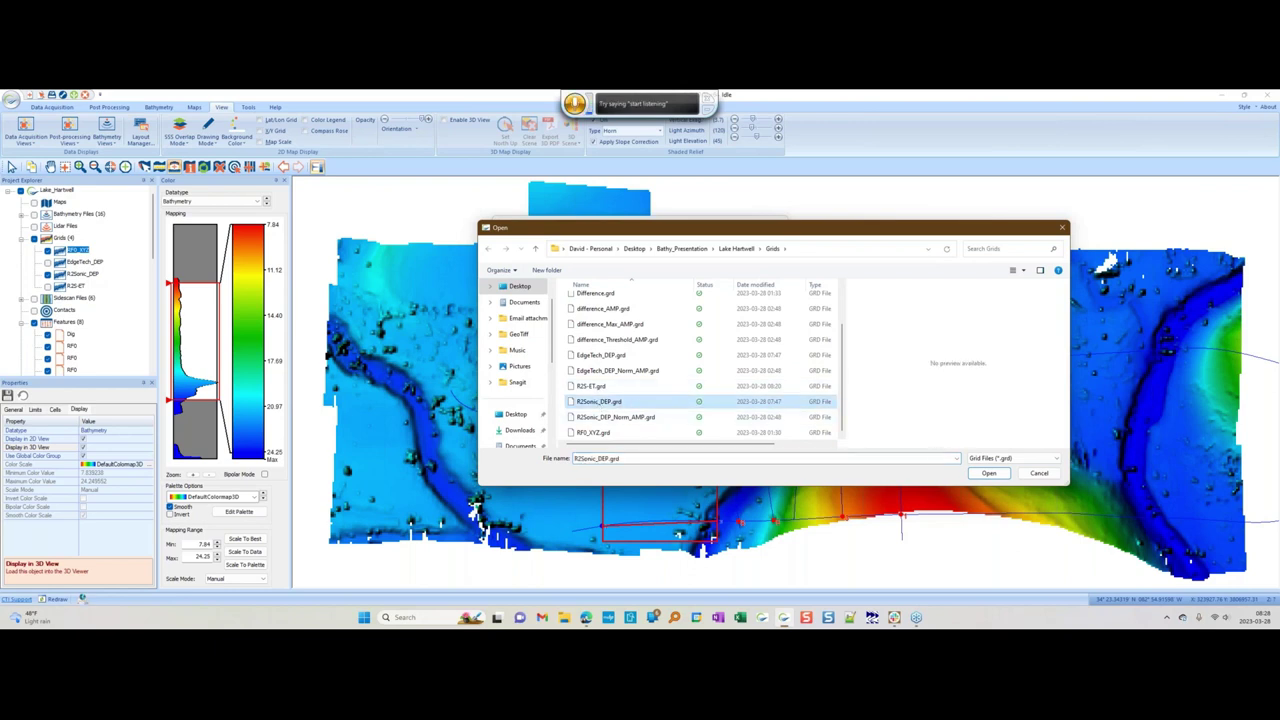
pyautogui.click(986, 474)
pyautogui.click(768, 342)
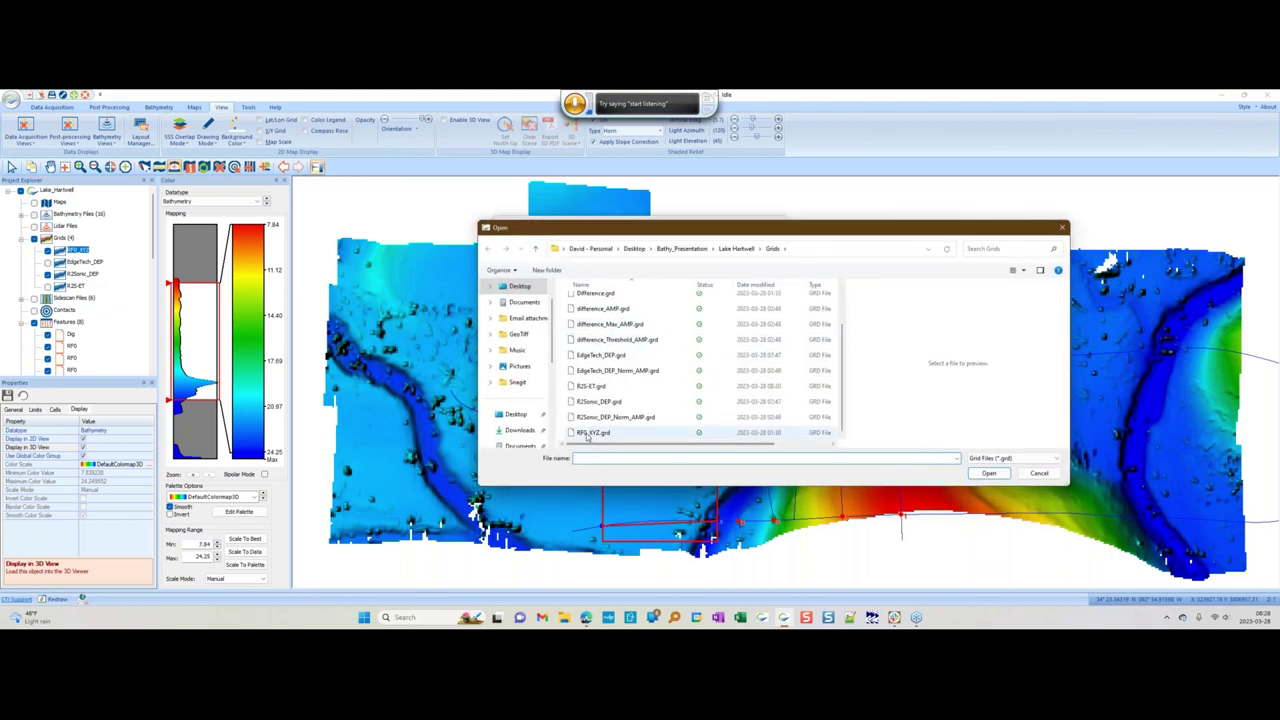
pyautogui.click(592, 432)
pyautogui.click(988, 473)
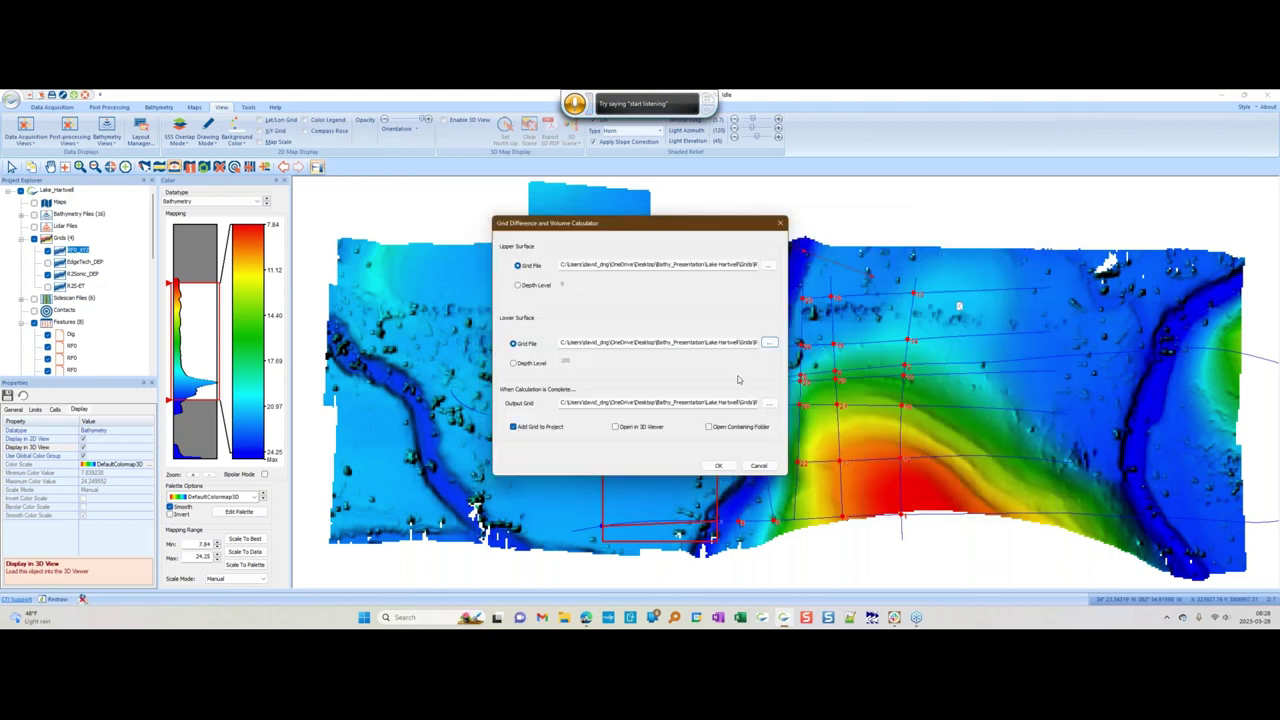
# - Name the output grid R2S-RF0 and run the grid difference and volume calculation
pyautogui.click(768, 402)
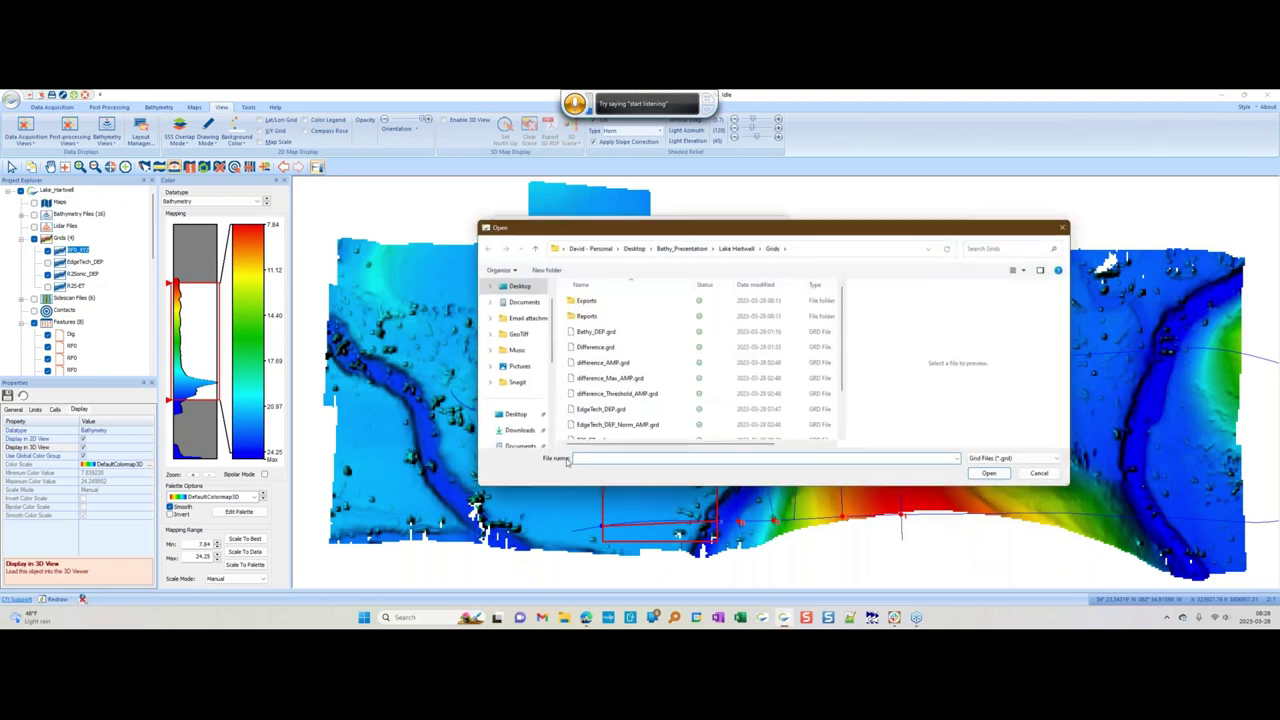
pyautogui.write('R')
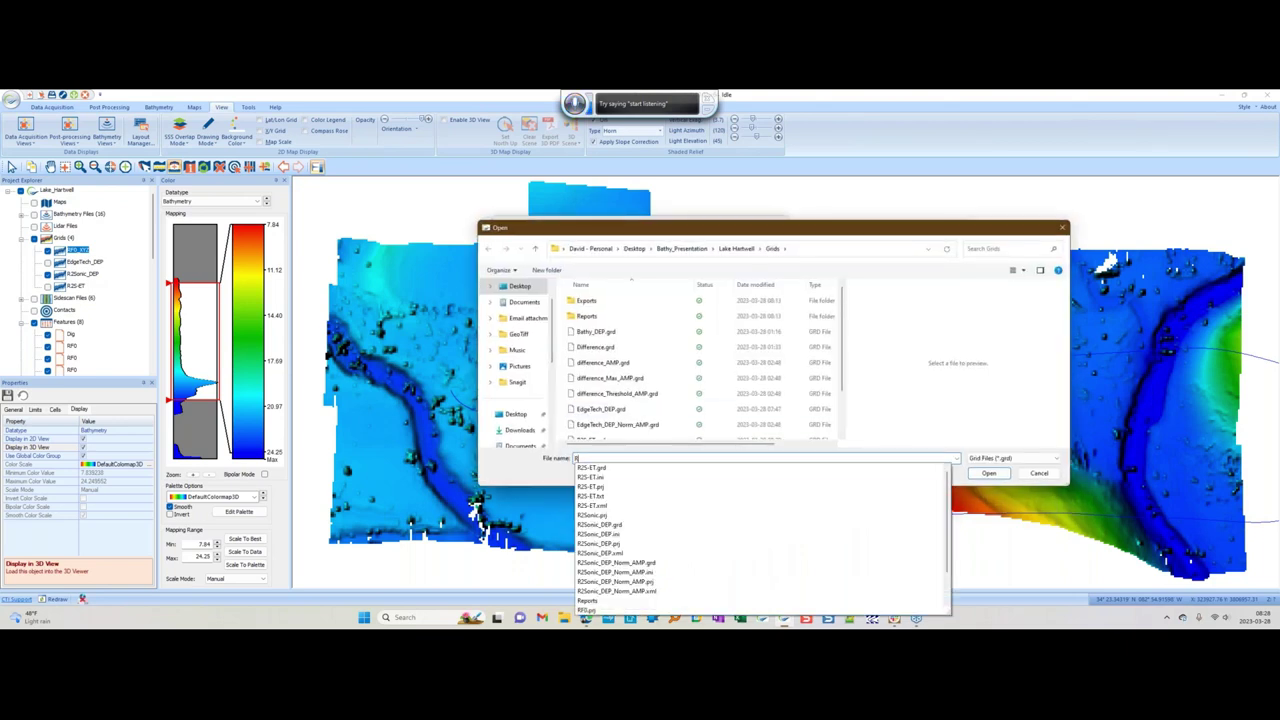
pyautogui.write('2S-')
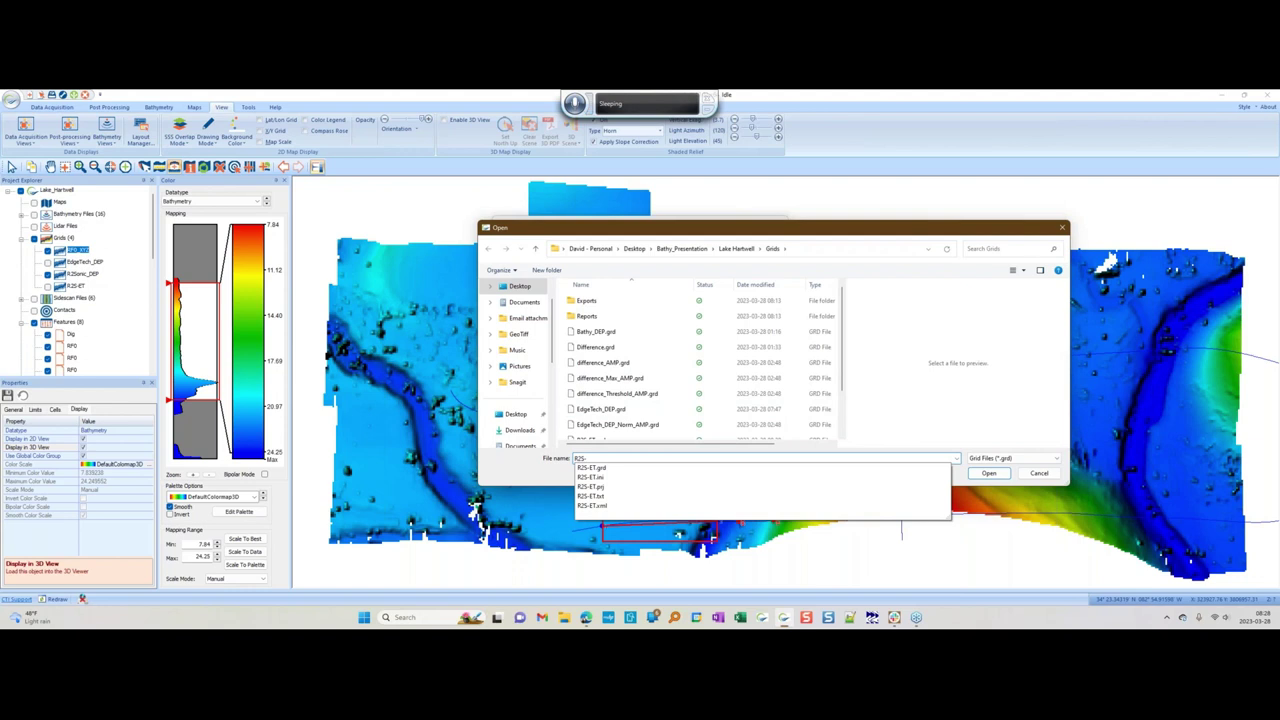
pyautogui.write('RF0')
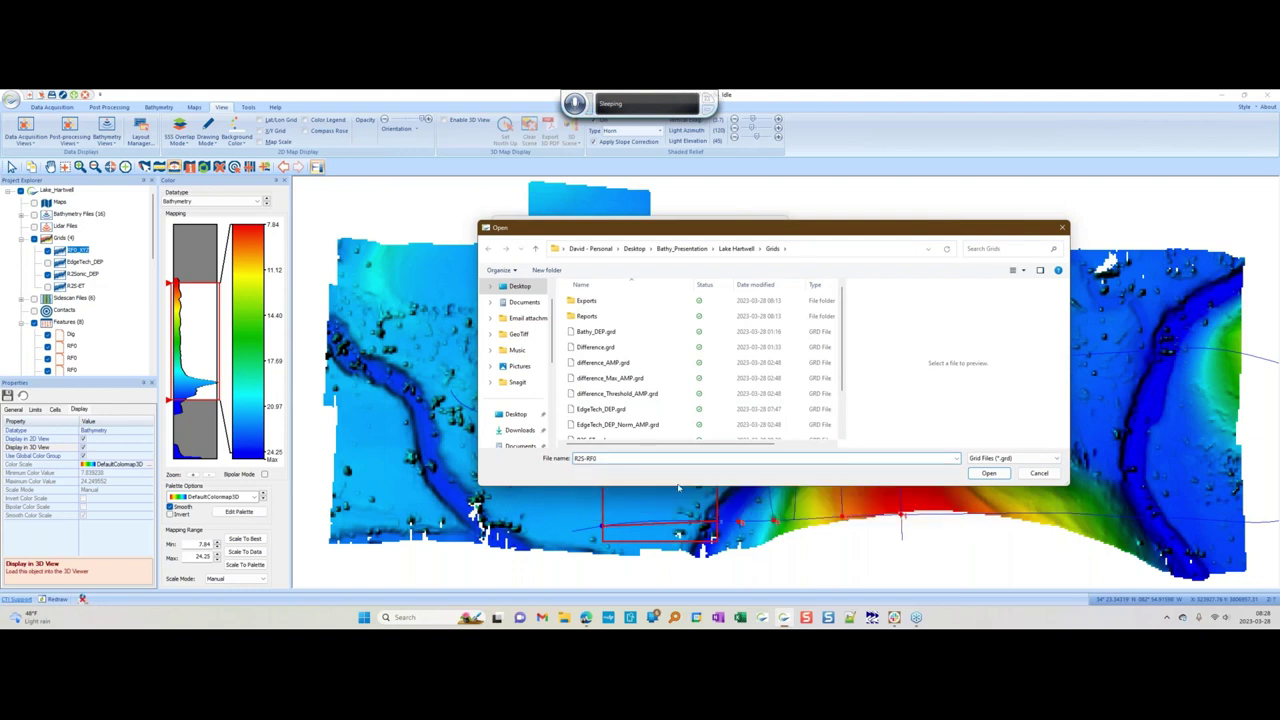
pyautogui.click(988, 473)
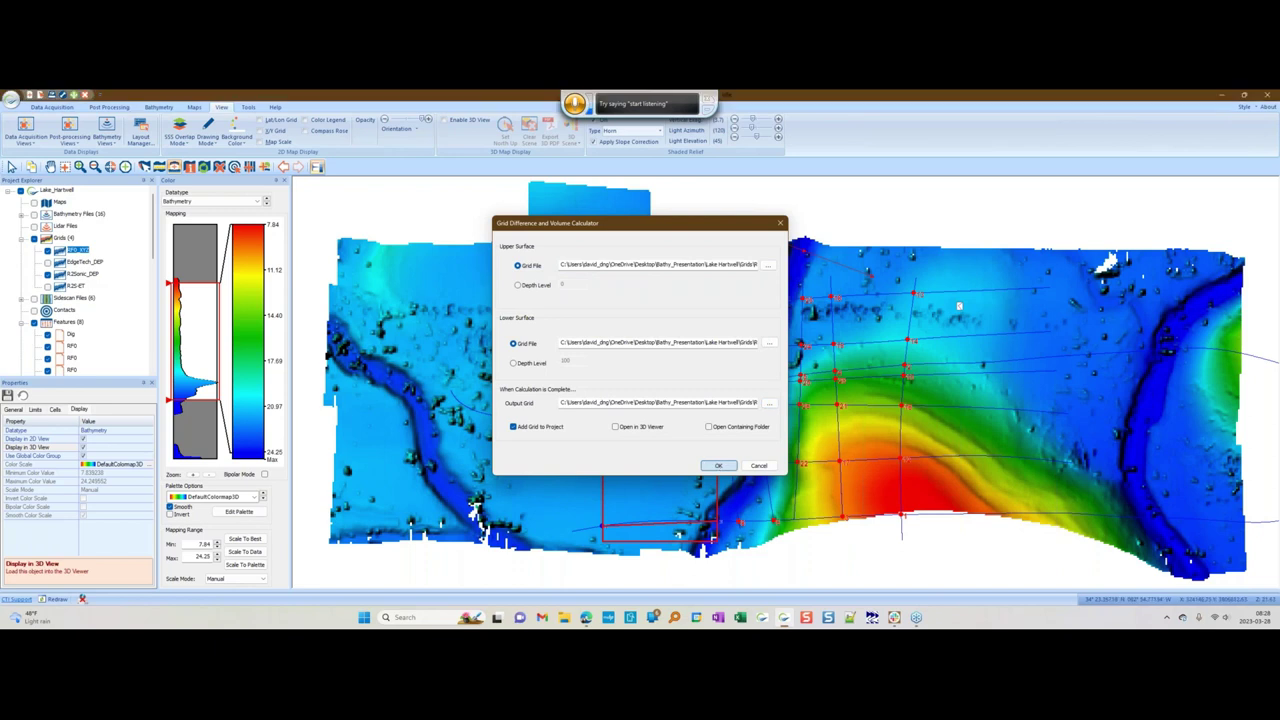
pyautogui.click(718, 466)
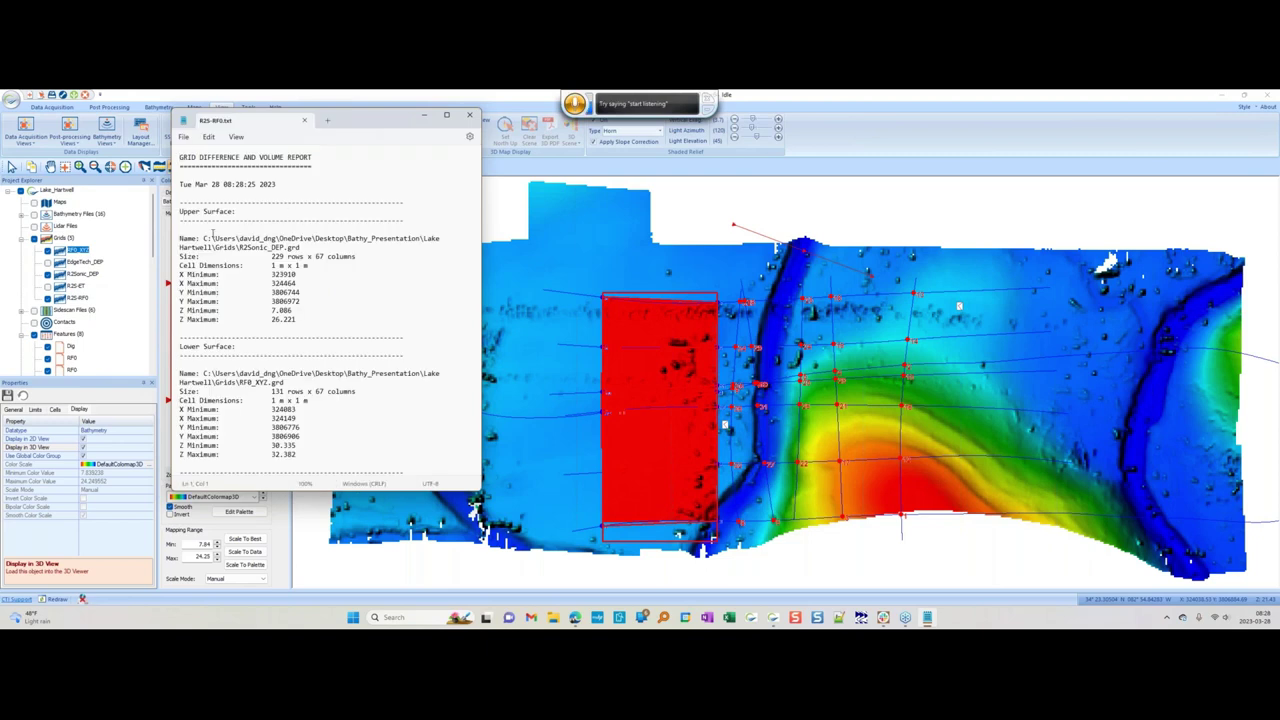
# - Review the report's upper and lower surface files, the 50% percentile and the mean of the observed differences
pyautogui.moveTo(300, 248); pyautogui.dragTo(237, 248)
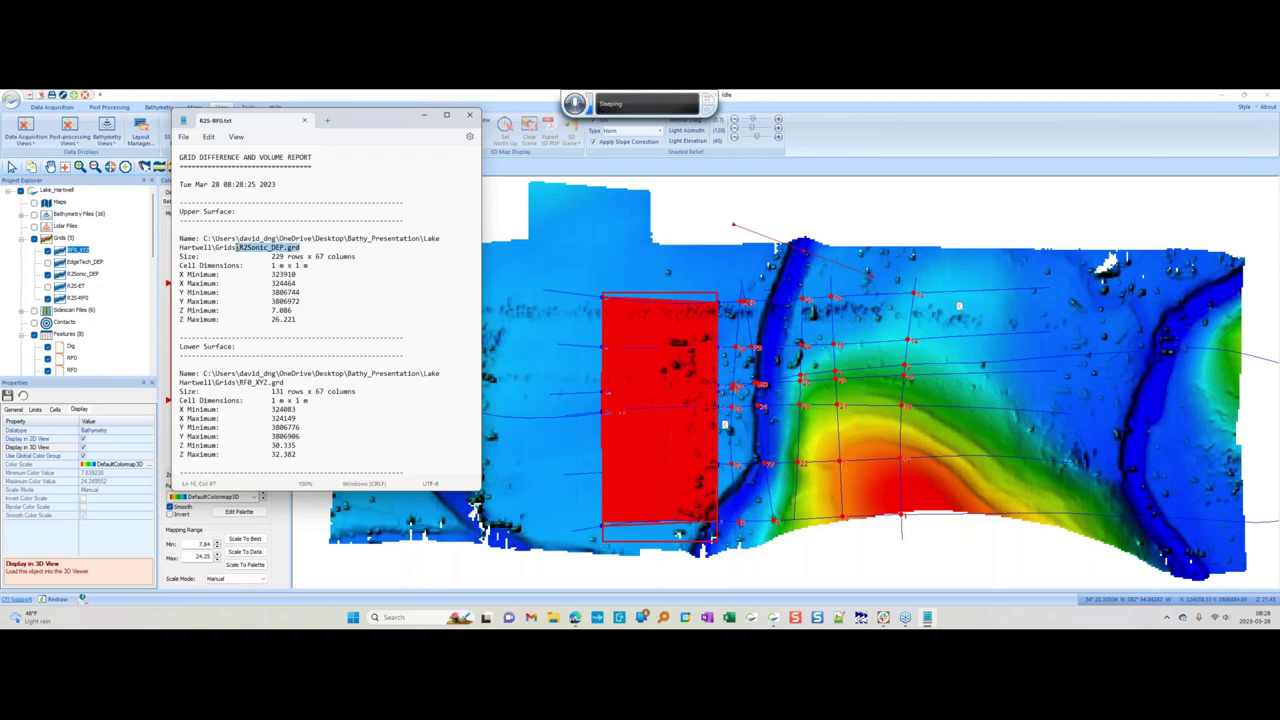
pyautogui.moveTo(285, 383); pyautogui.dragTo(242, 383)
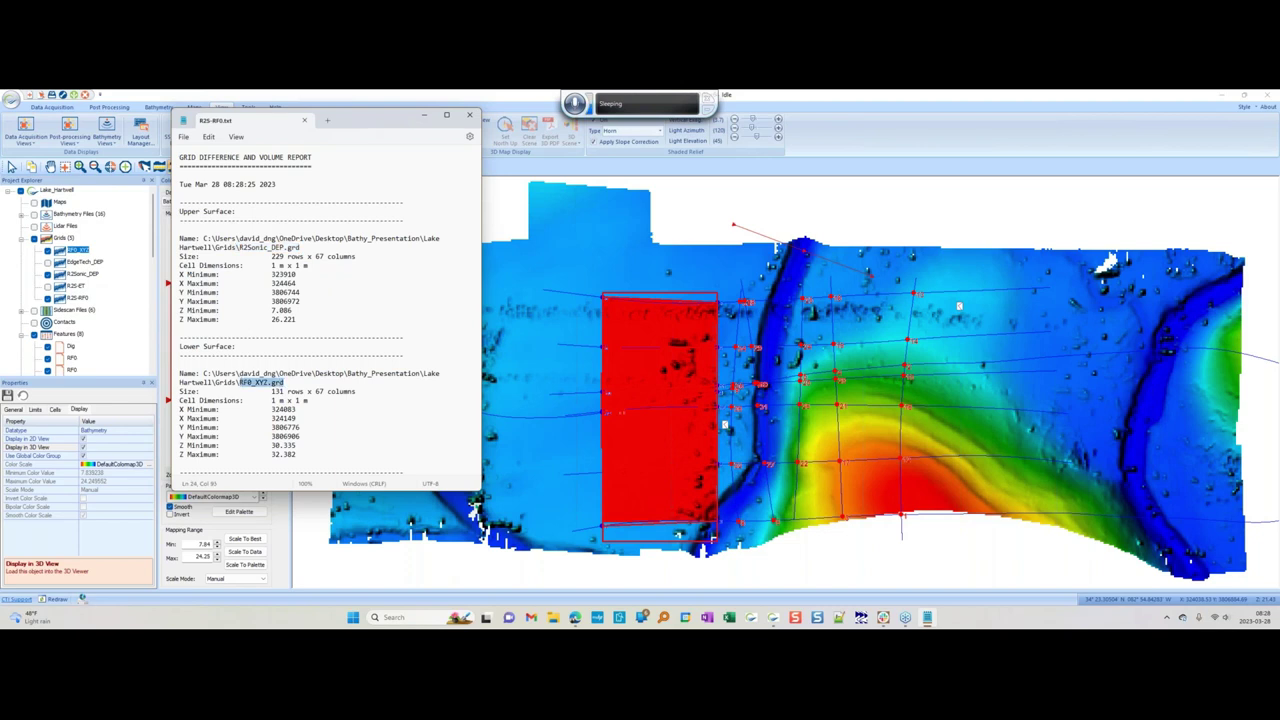
pyautogui.scroll(-10, 363, 343)
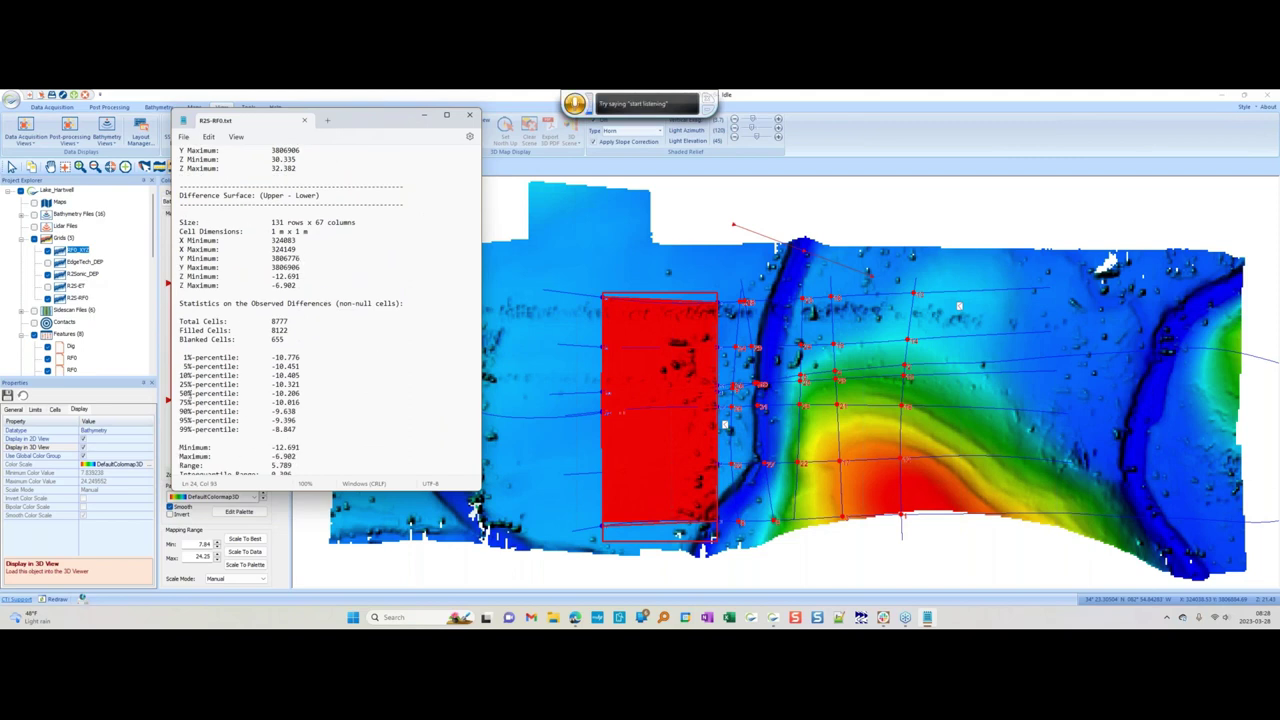
pyautogui.moveTo(272, 393); pyautogui.dragTo(300, 393)
pyautogui.scroll(-1, 352, 397)
pyautogui.scroll(-4, 352, 397)
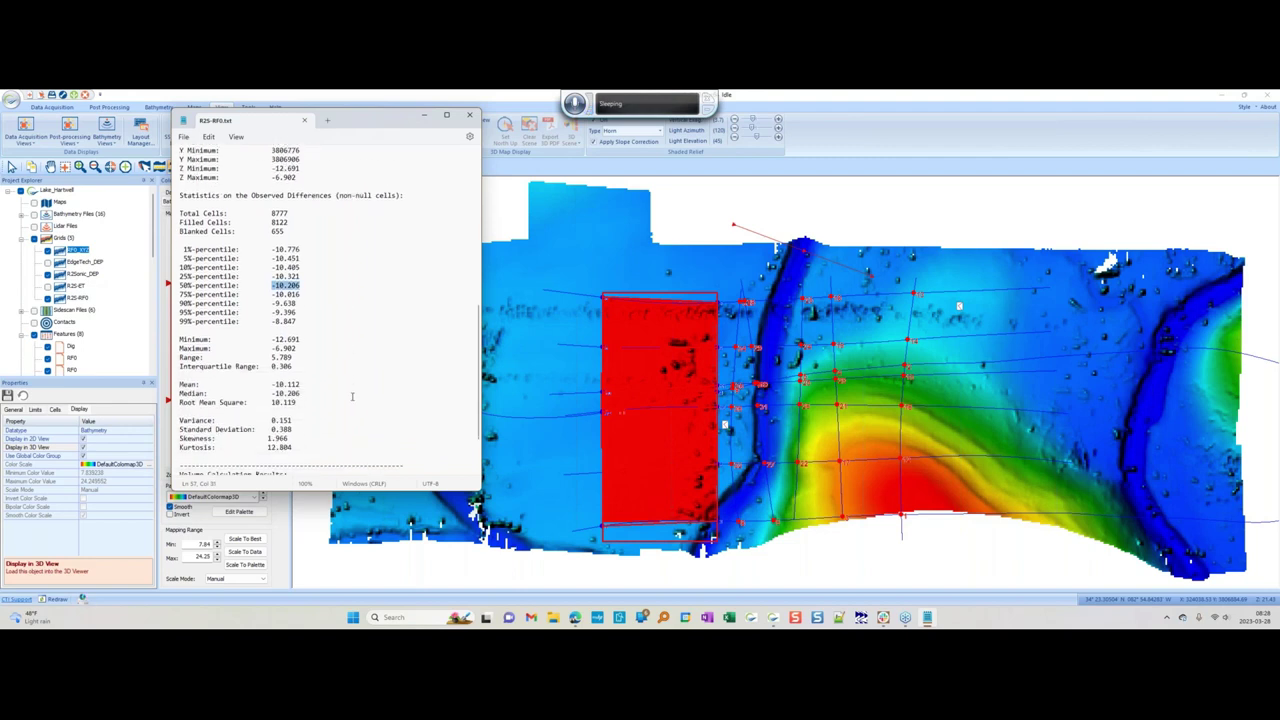
pyautogui.moveTo(274, 384); pyautogui.dragTo(301, 384)
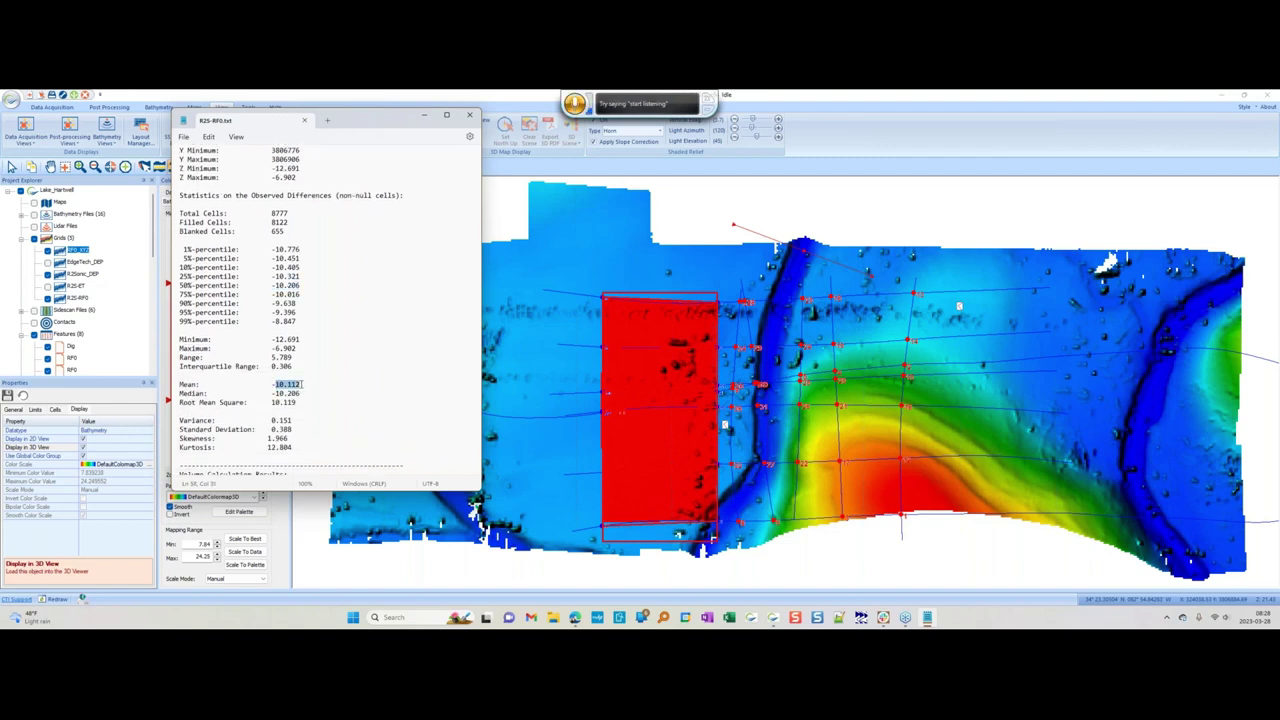
# - Examine the report's volume calculation results, including the total area decreasing and the net volume change
pyautogui.scroll(-3, 362, 393)
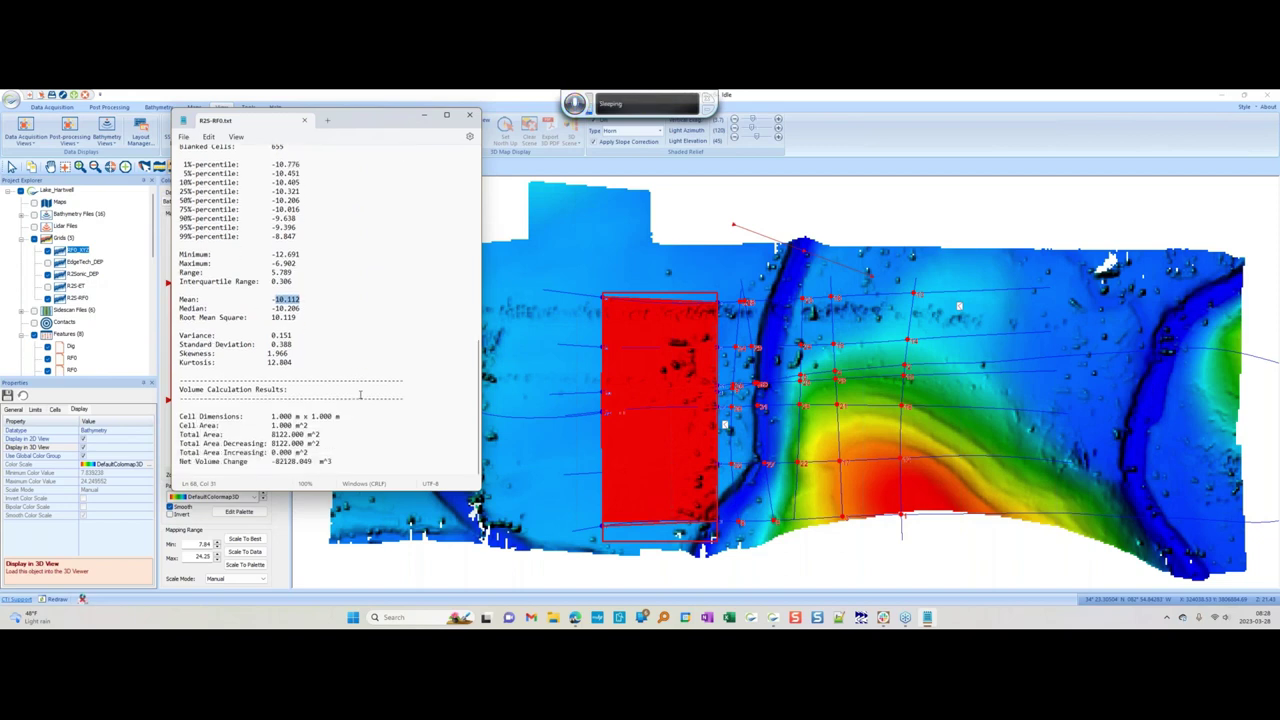
pyautogui.moveTo(181, 389); pyautogui.dragTo(336, 462)
pyautogui.click(336, 462)
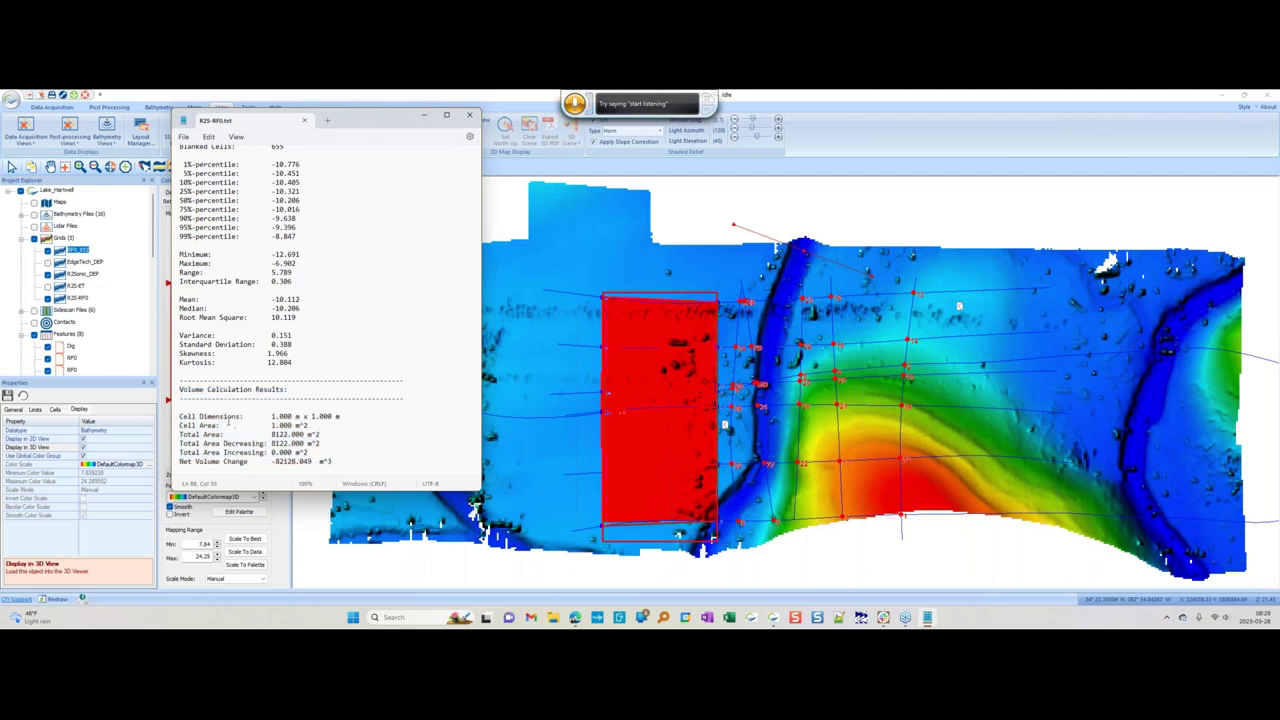
pyautogui.moveTo(271, 443); pyautogui.dragTo(304, 444)
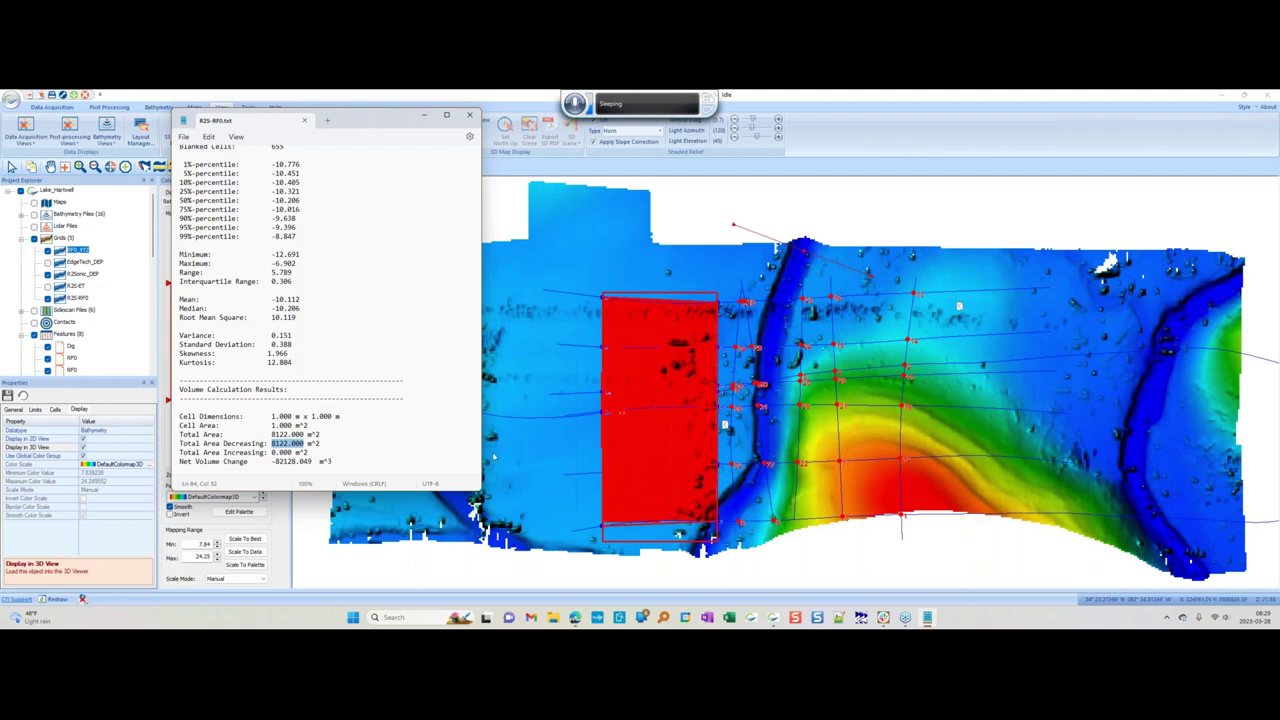
pyautogui.moveTo(274, 461); pyautogui.dragTo(322, 461)
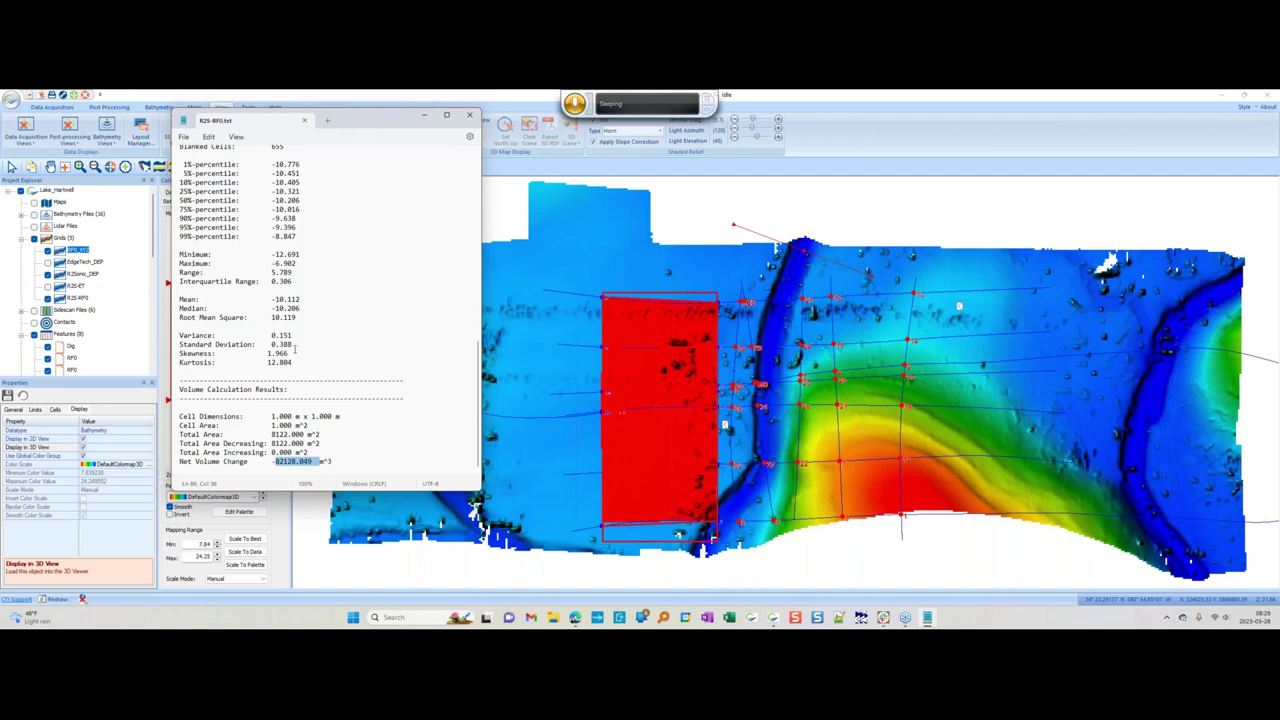
# - Close the volume report and hide the R2S-RF0 difference grid on the map
pyautogui.click(469, 115)
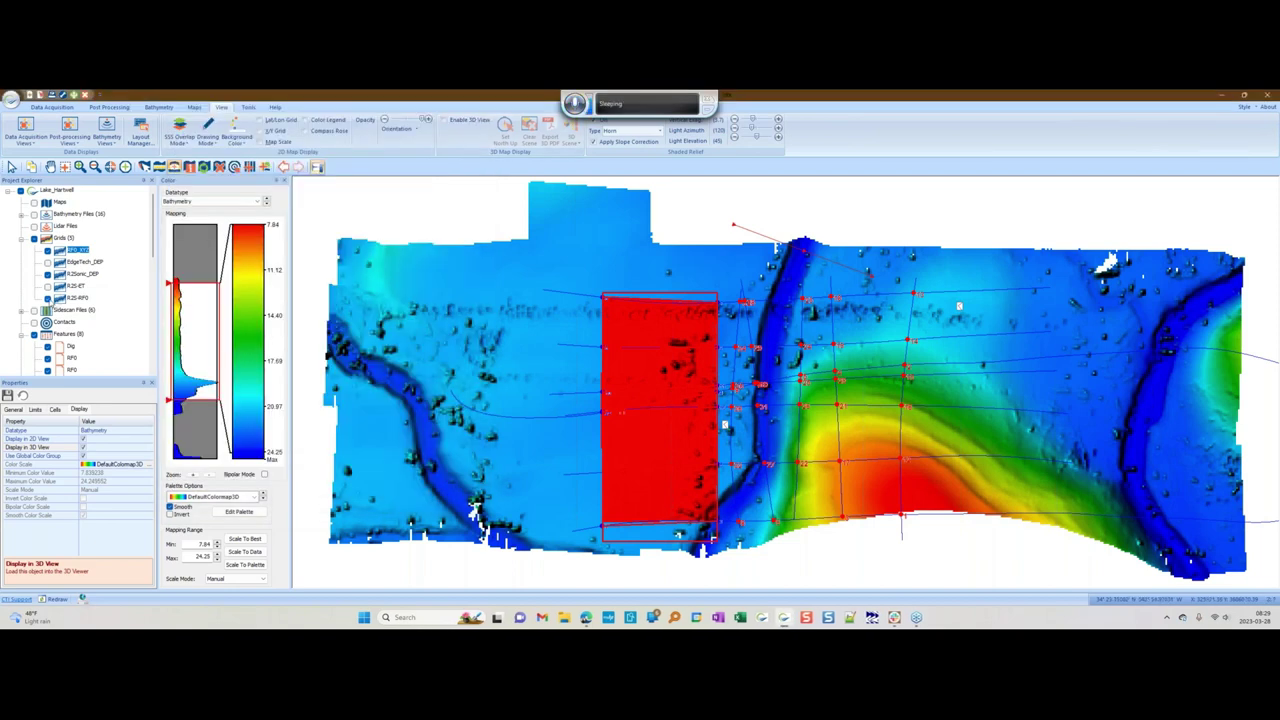
pyautogui.click(47, 298)
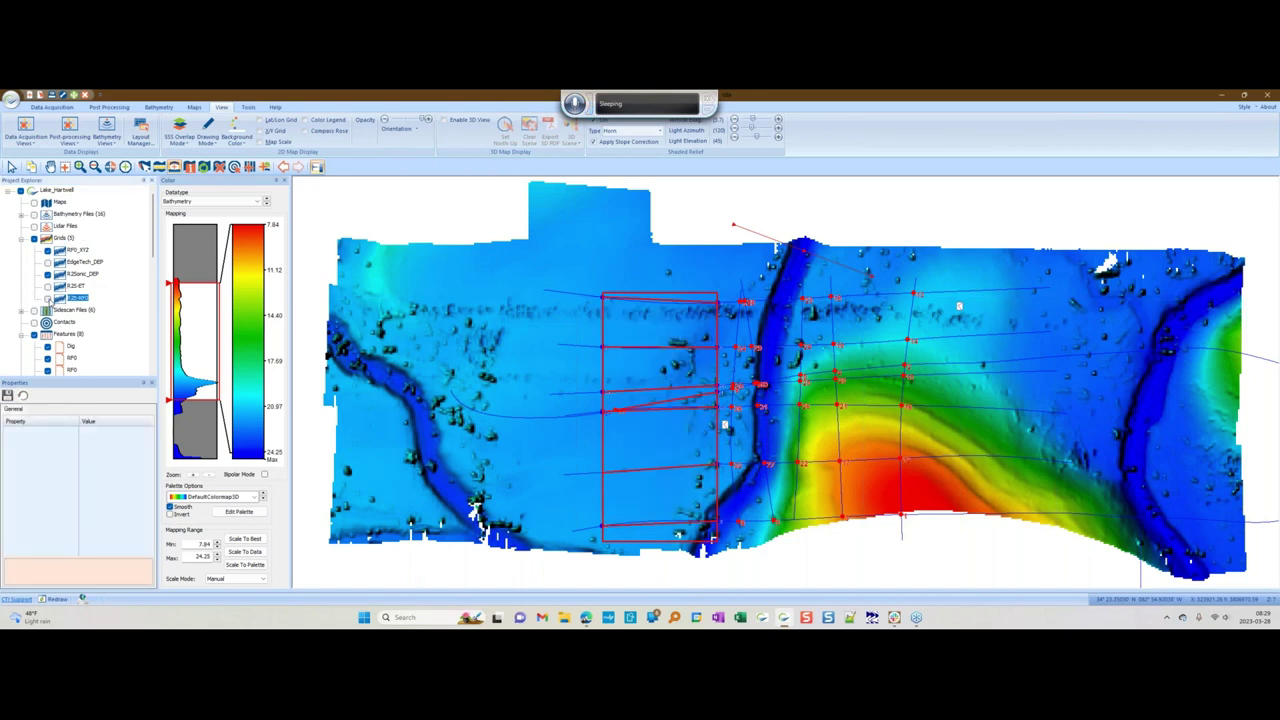
# - Display the R2S-ET difference grid and hide all features and sub-bottom files on the map
pyautogui.click(47, 287)
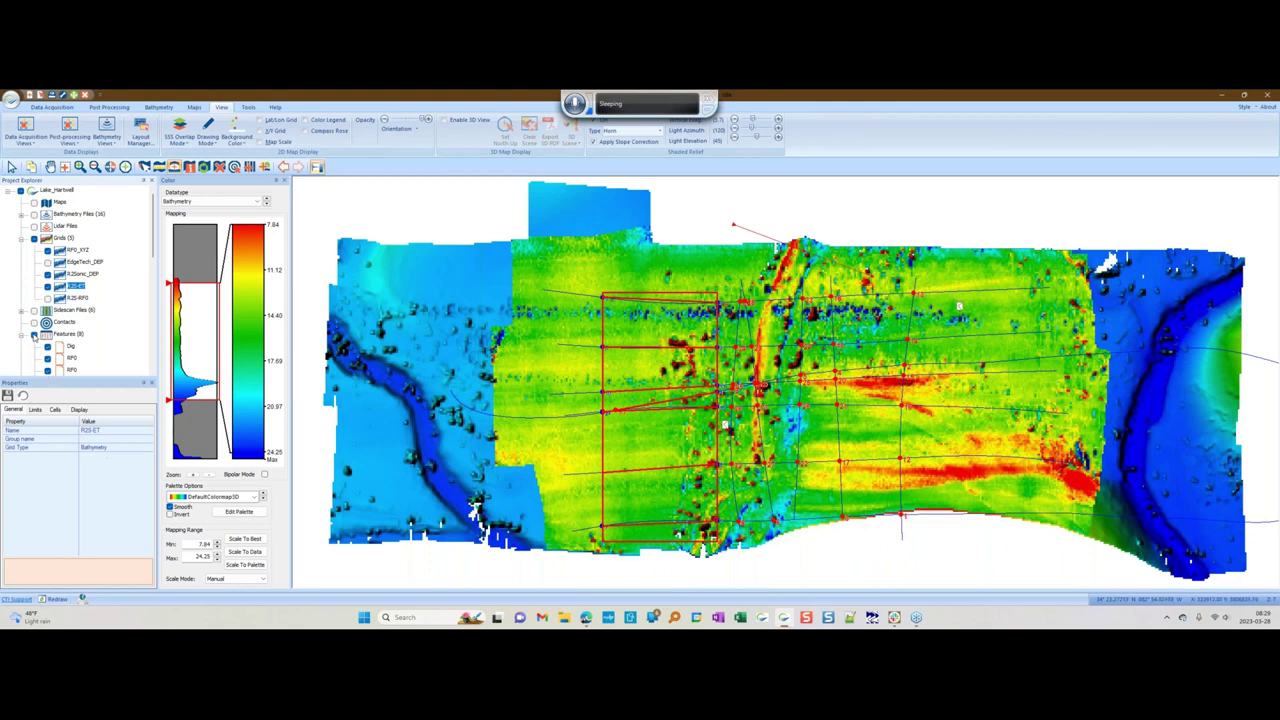
pyautogui.click(34, 335)
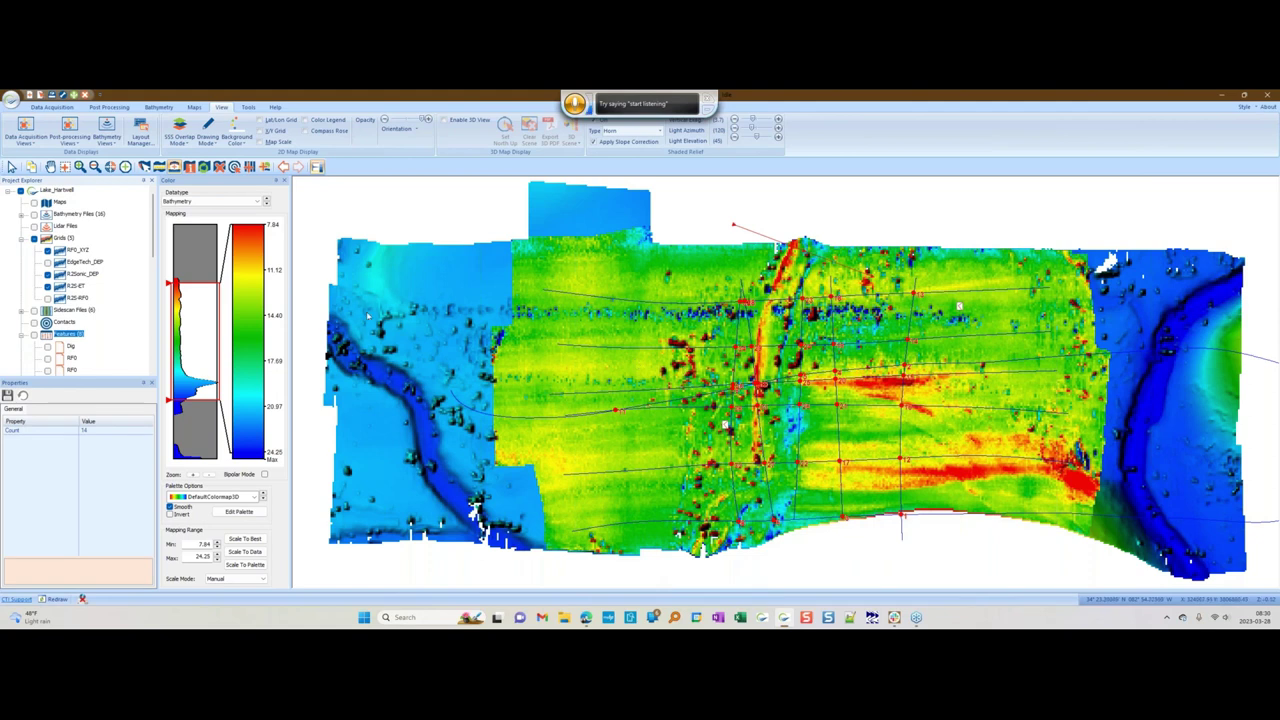
pyautogui.scroll(-4, 42, 298)
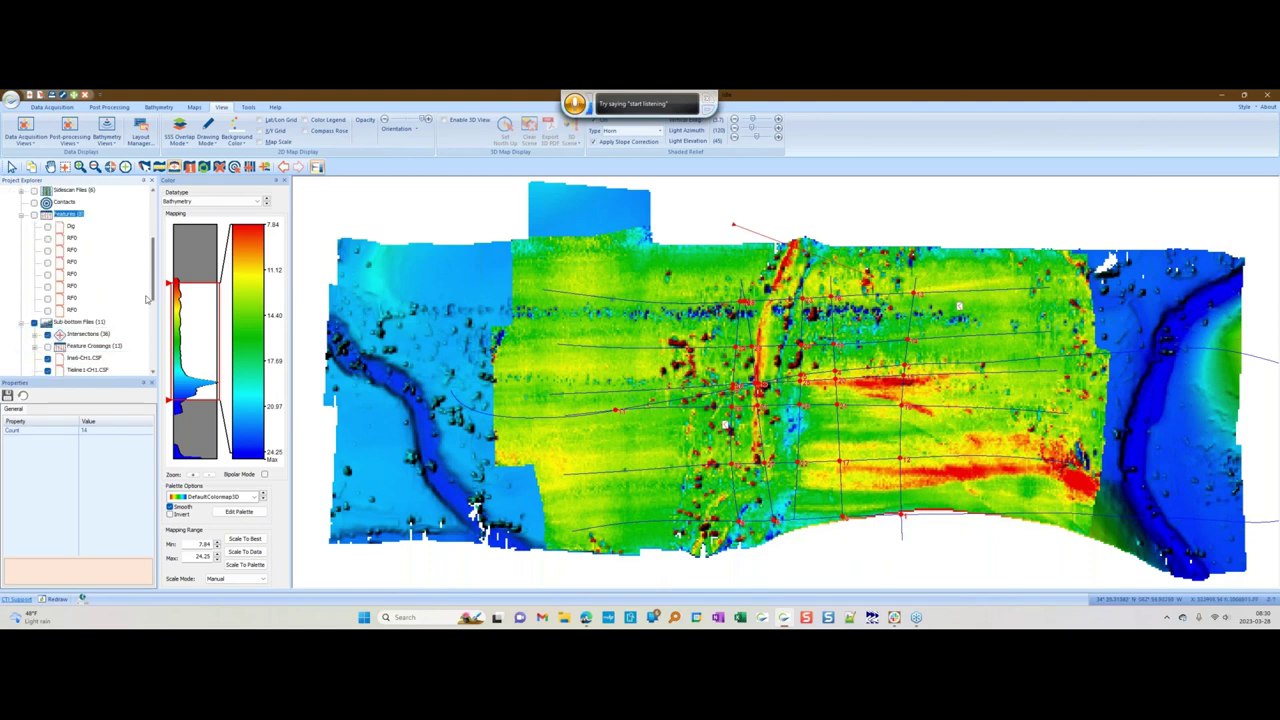
pyautogui.click(42, 300)
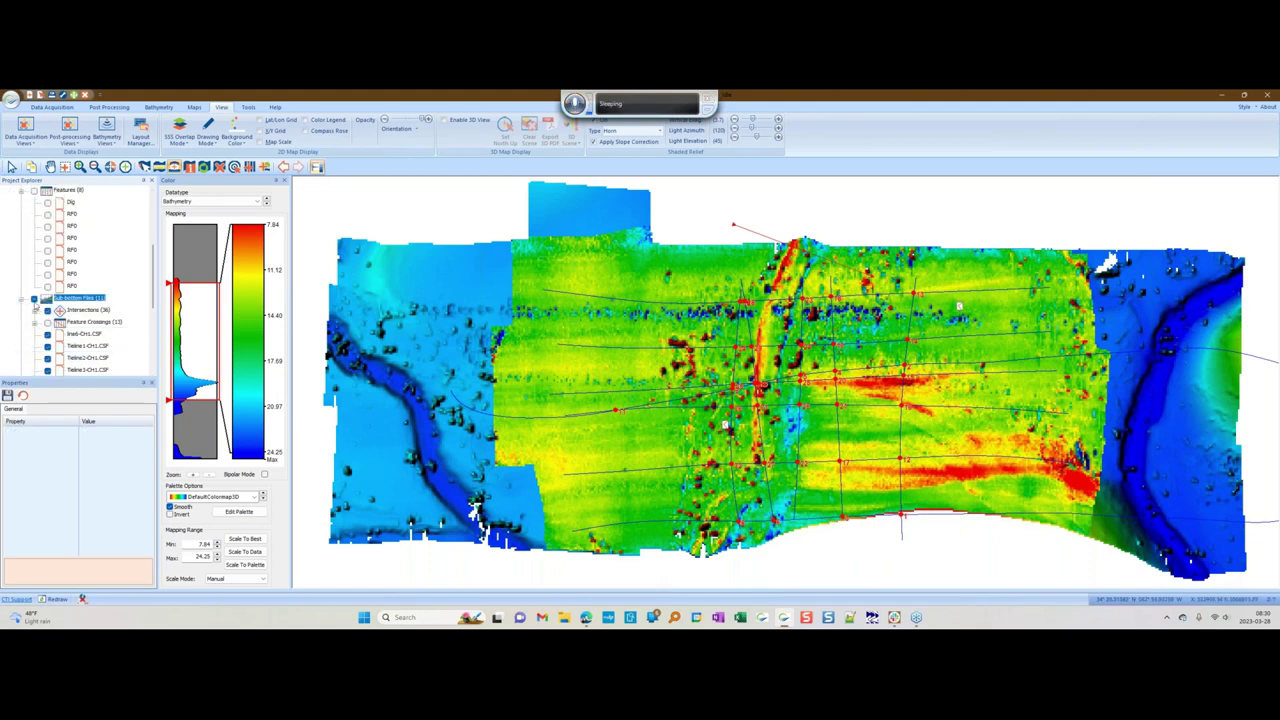
pyautogui.click(34, 299)
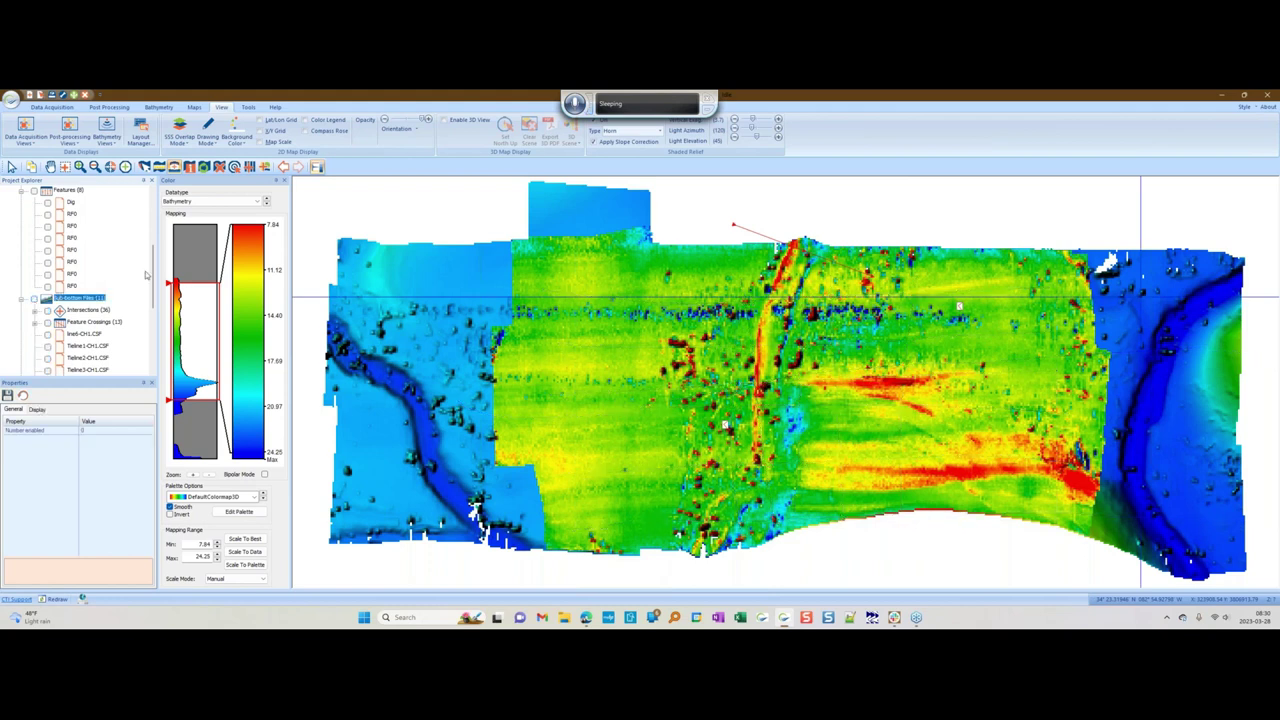
# - Hide the R2S-ET and RF0_XYZ grids and display EdgeTech_DEP together with R2Sonic_DEP
pyautogui.scroll(1, 154, 262)
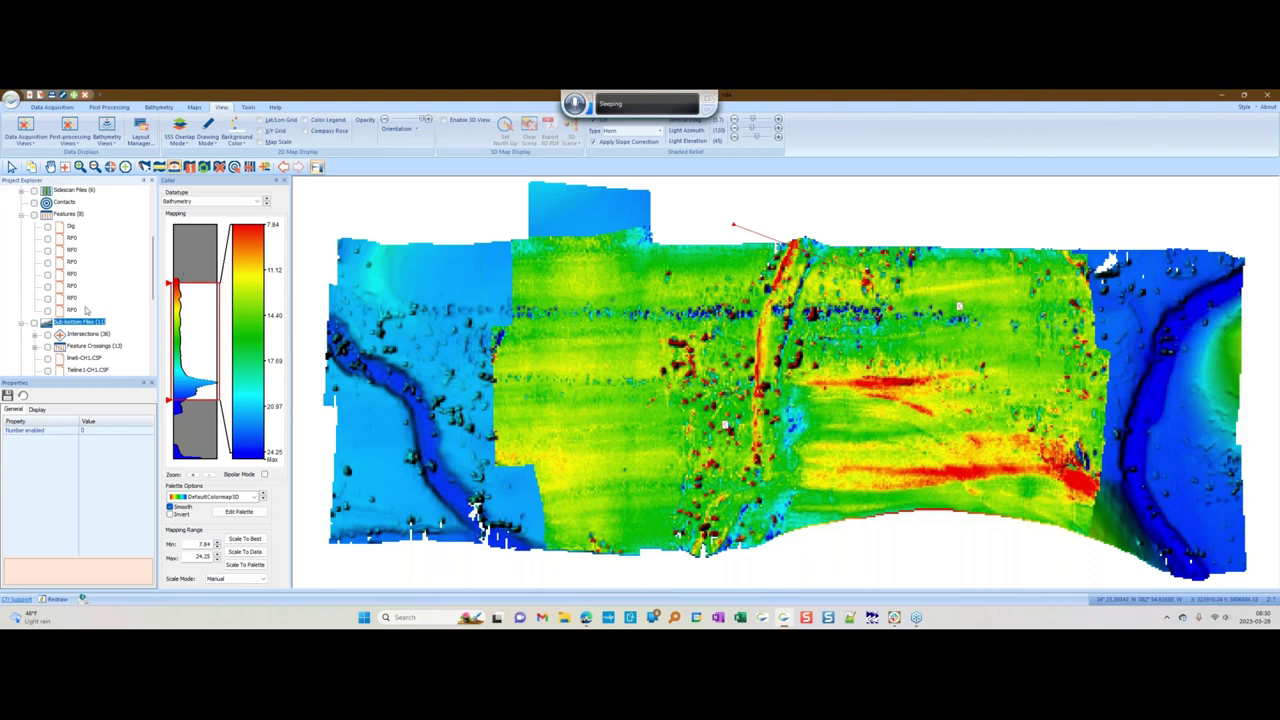
pyautogui.scroll(3, 87, 310)
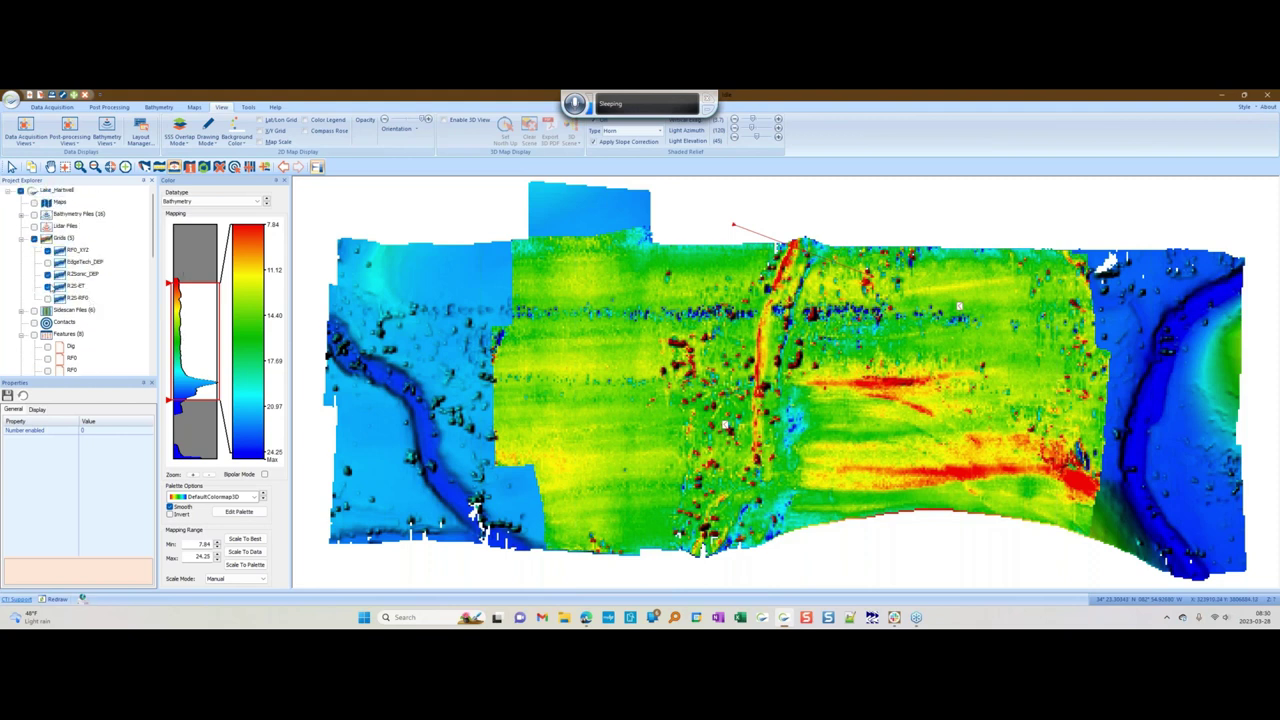
pyautogui.click(52, 287)
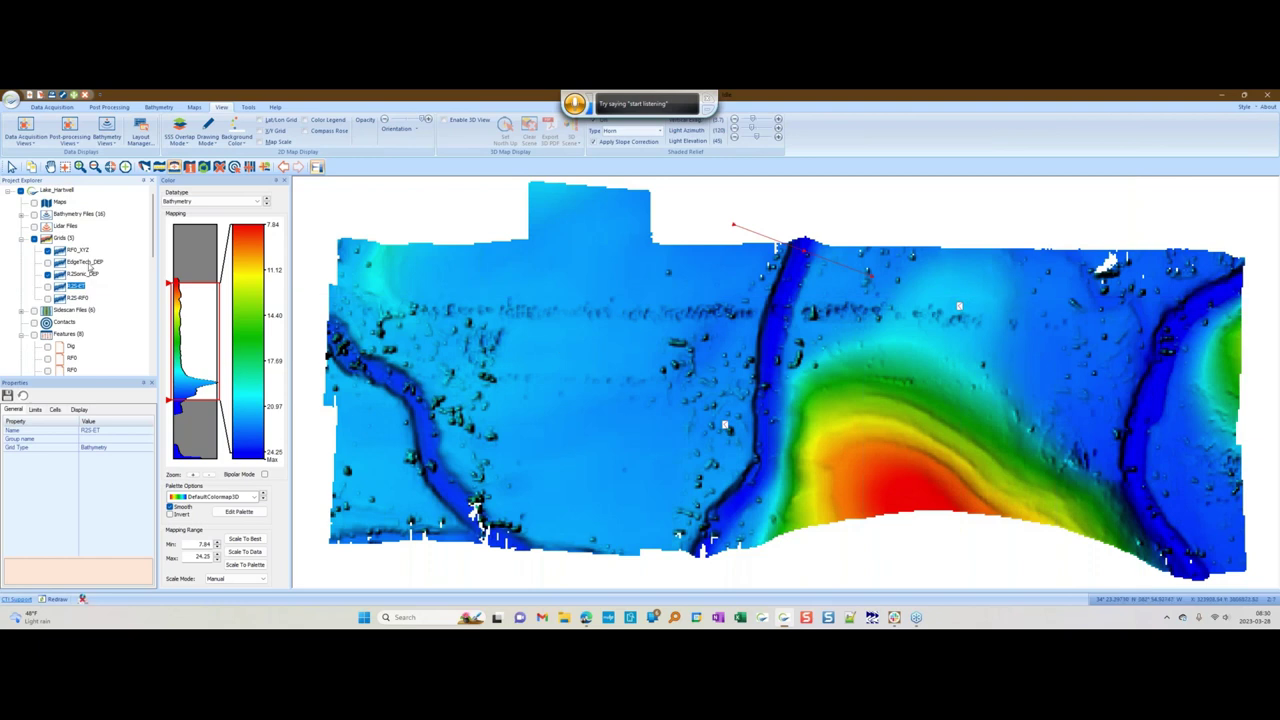
pyautogui.click(50, 252)
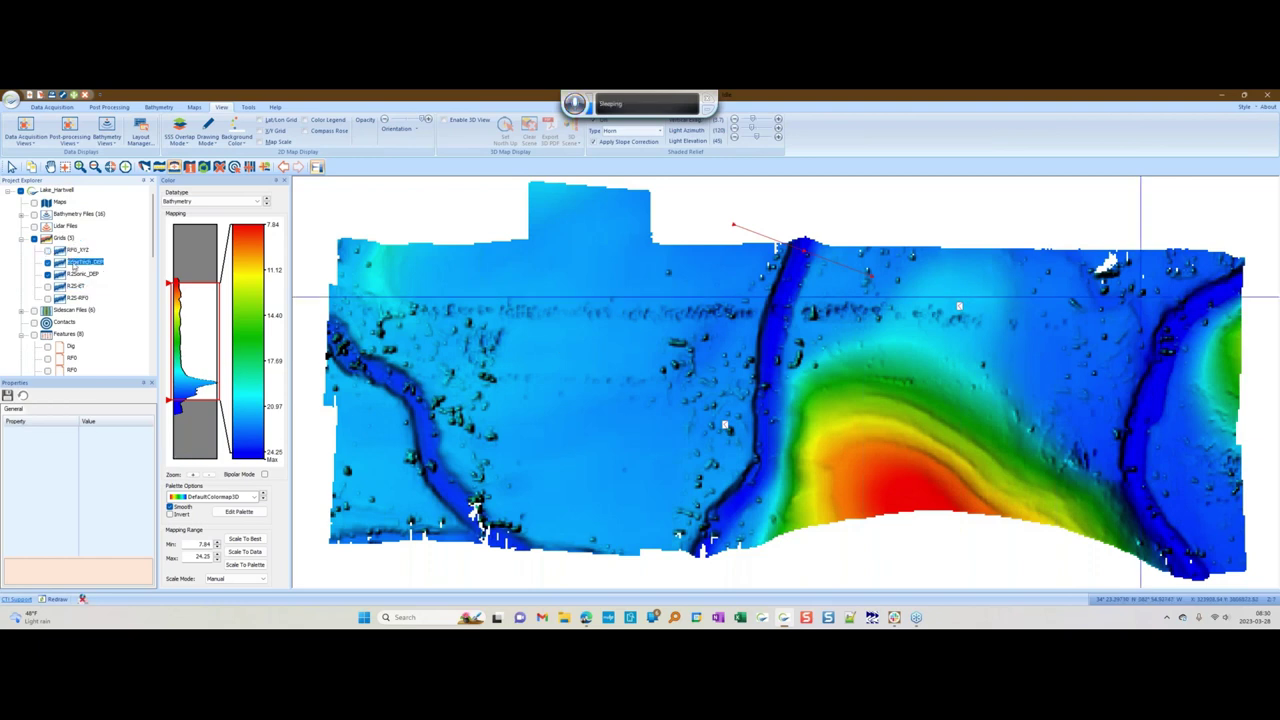
pyautogui.click(72, 263)
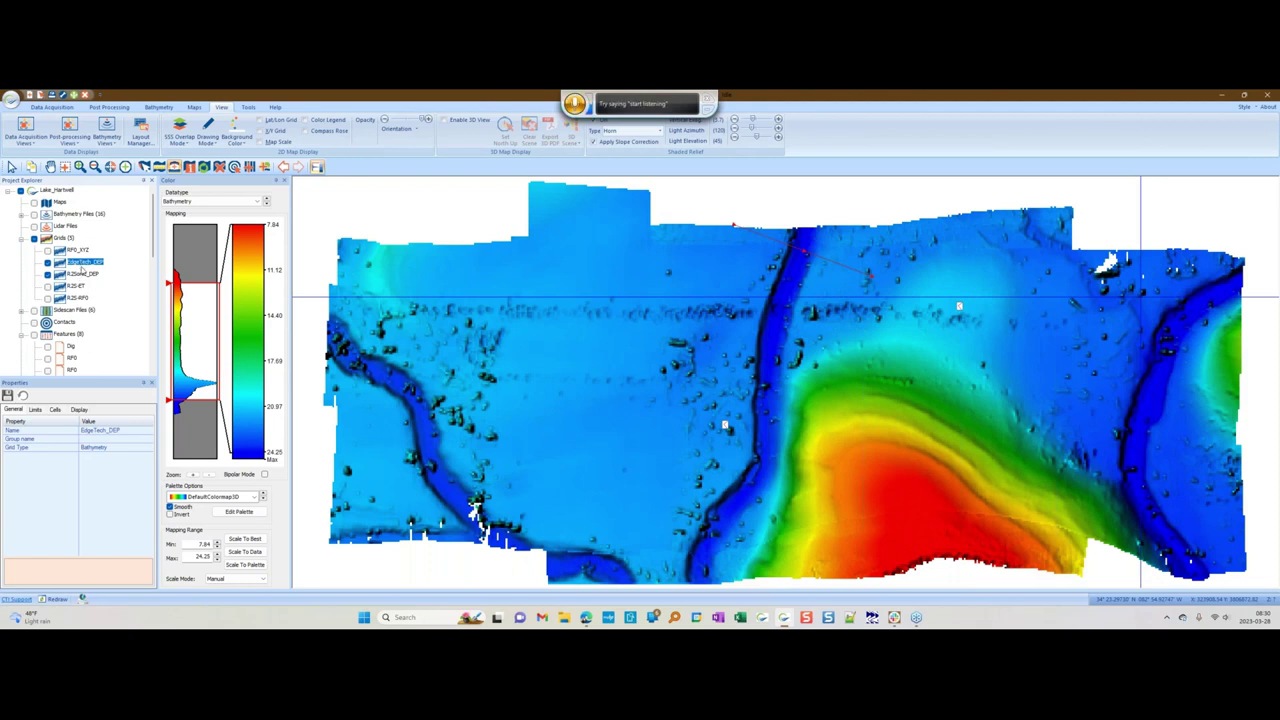
# - Start an A minus B change detection for R2Sonic_DEP with EdgeTech_DEP.grd as the reference surface
pyautogui.click(83, 275)
pyautogui.rightClick(83, 277)
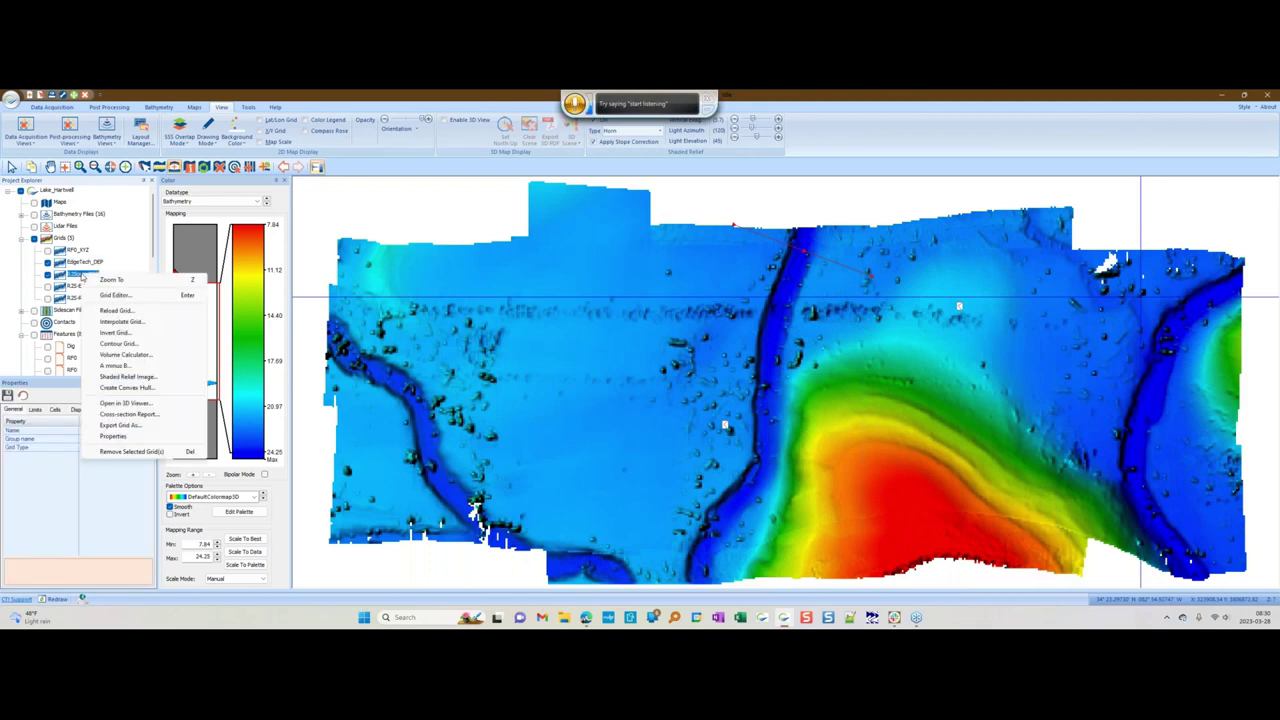
pyautogui.click(118, 366)
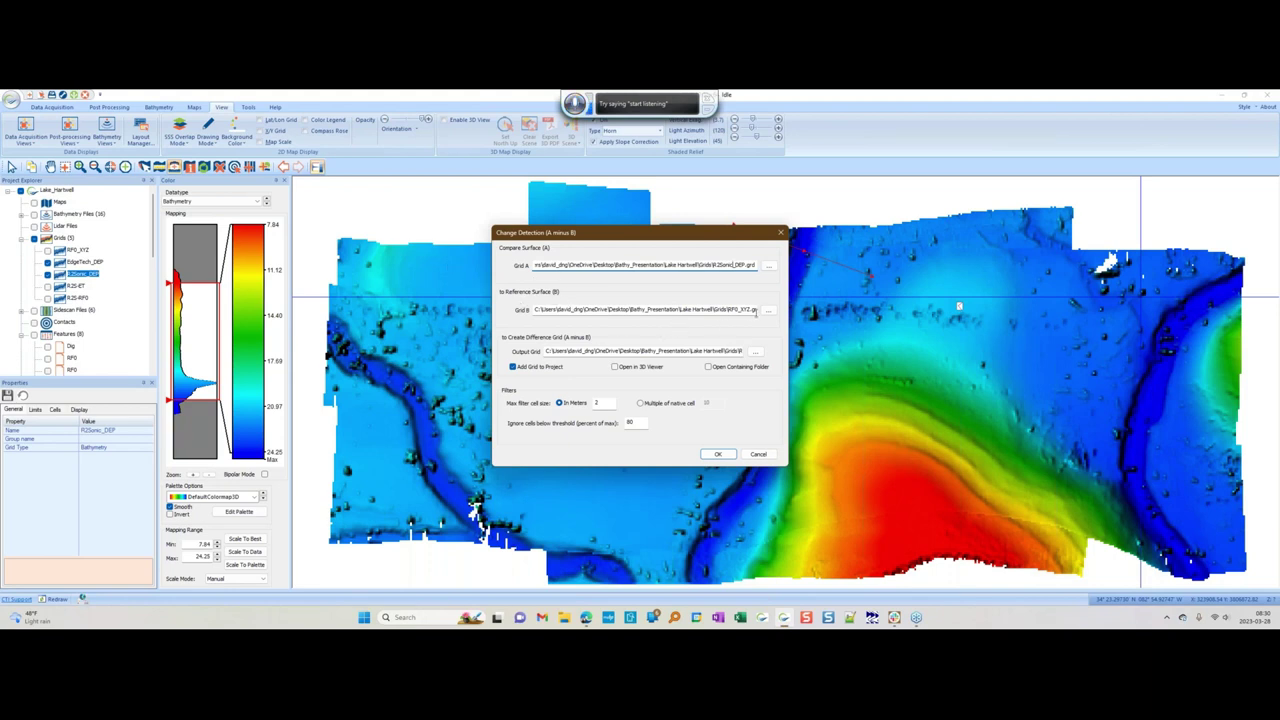
pyautogui.click(768, 311)
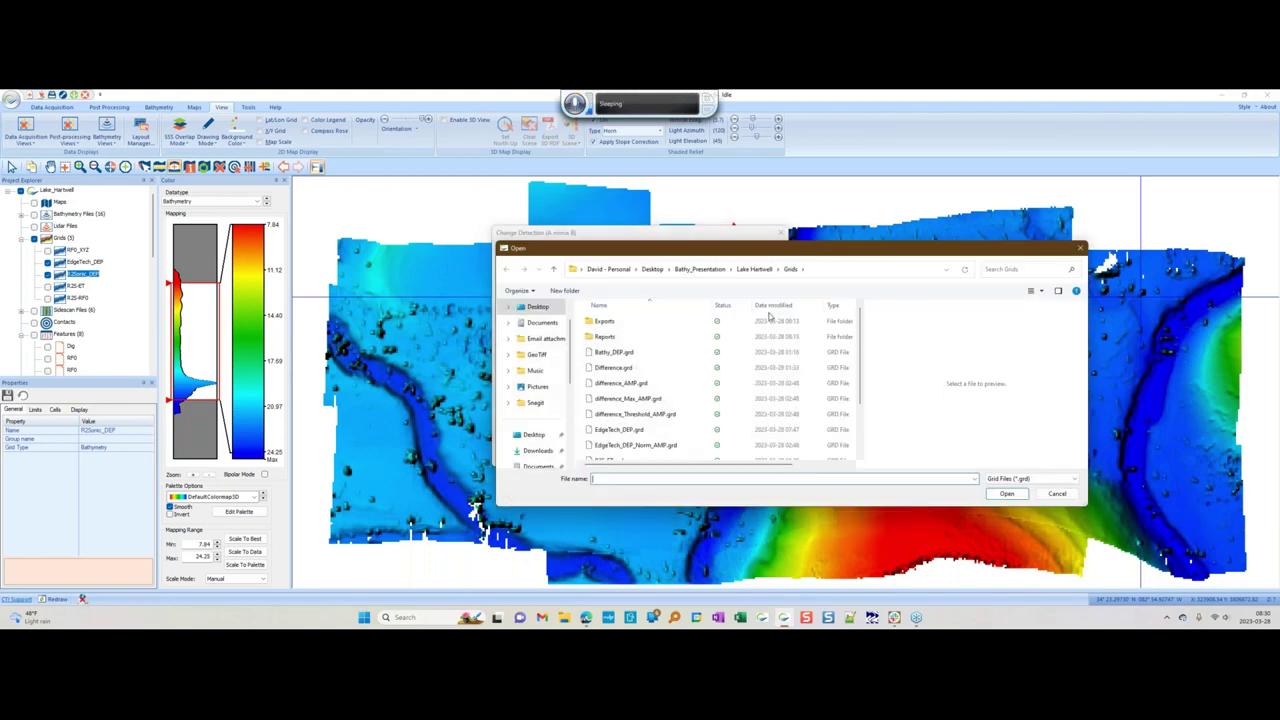
pyautogui.click(622, 429)
pyautogui.click(1007, 494)
# - Name the output grid AminusB, set the ignore threshold to 50 percent of max and run the change detection
pyautogui.click(755, 352)
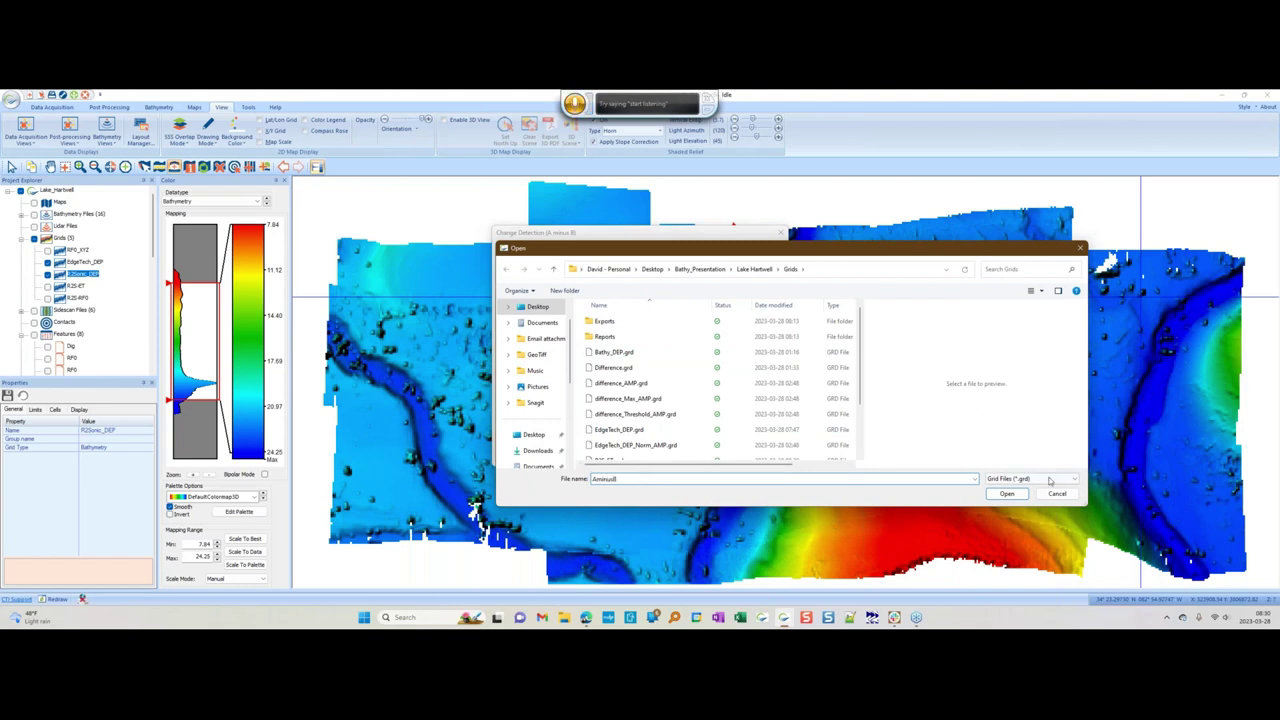
pyautogui.click(1007, 494)
pyautogui.doubleClick(635, 423)
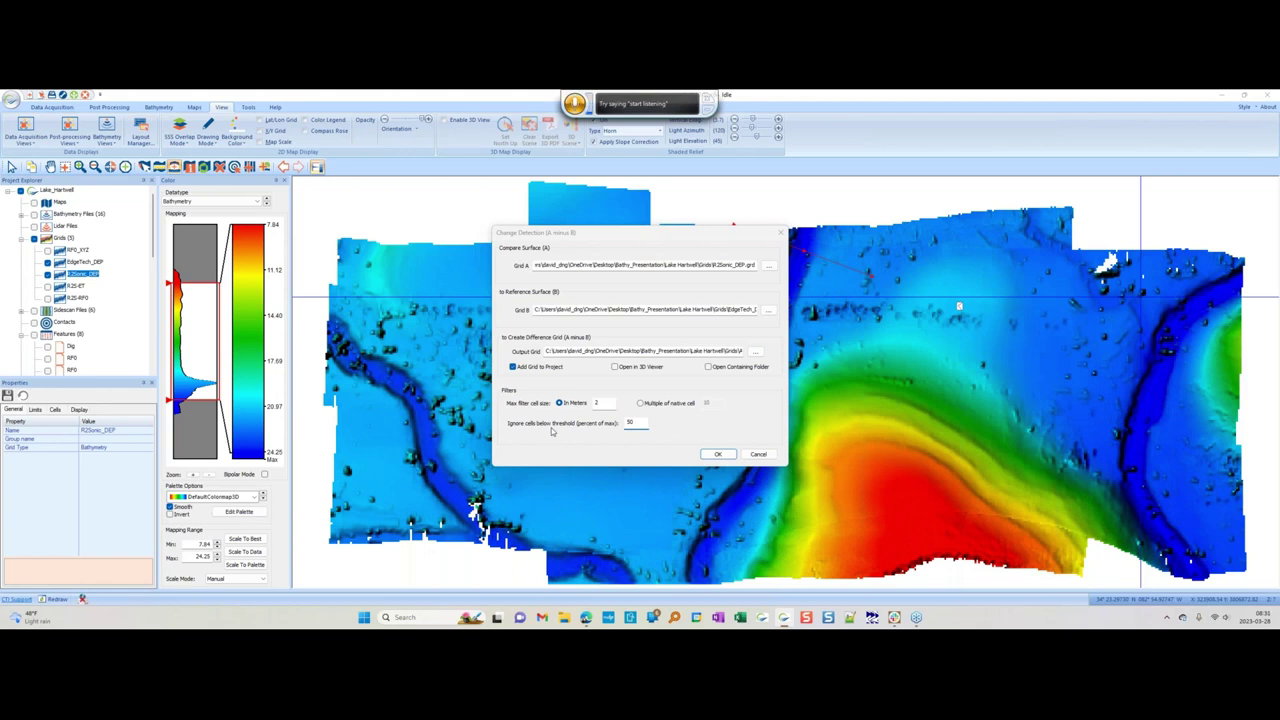
pyautogui.doubleClick(599, 403)
pyautogui.click(719, 455)
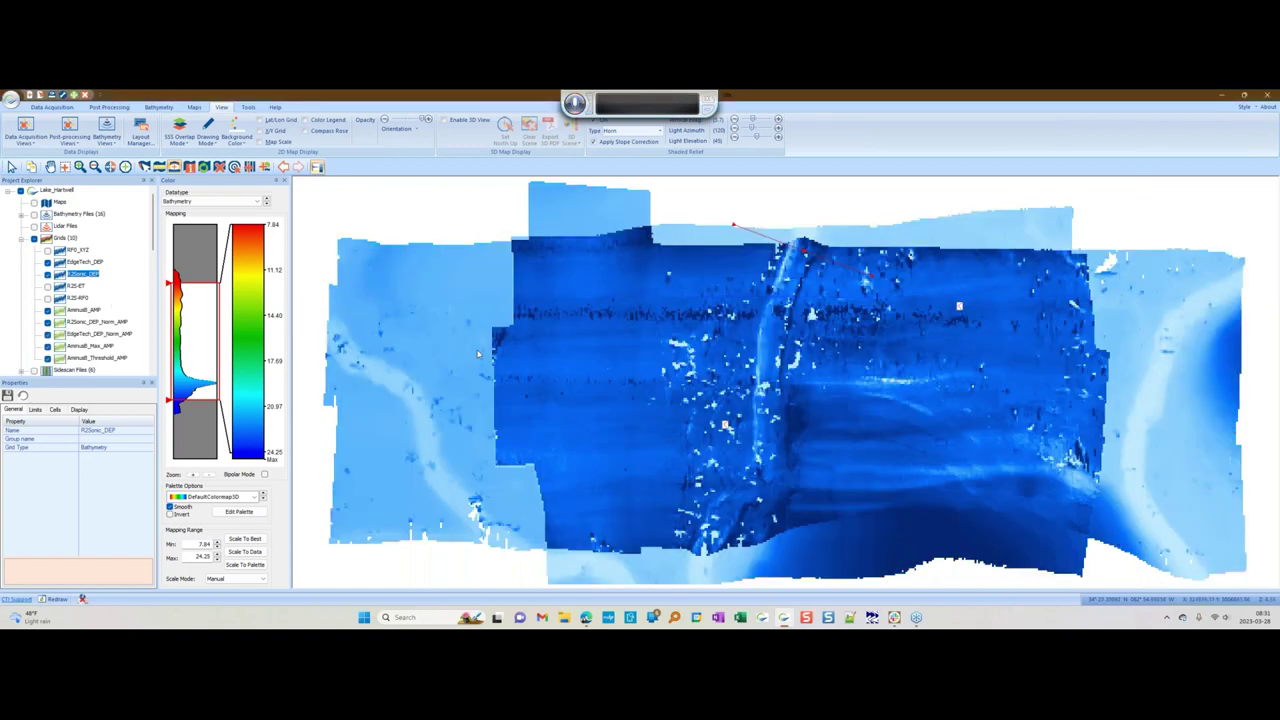
# - Hide the R2Sonic_DEP, EdgeTech_DEP and three AminusB grids, leaving only the two normalized amplitude grids displayed
pyautogui.click(47, 273)
pyautogui.click(47, 262)
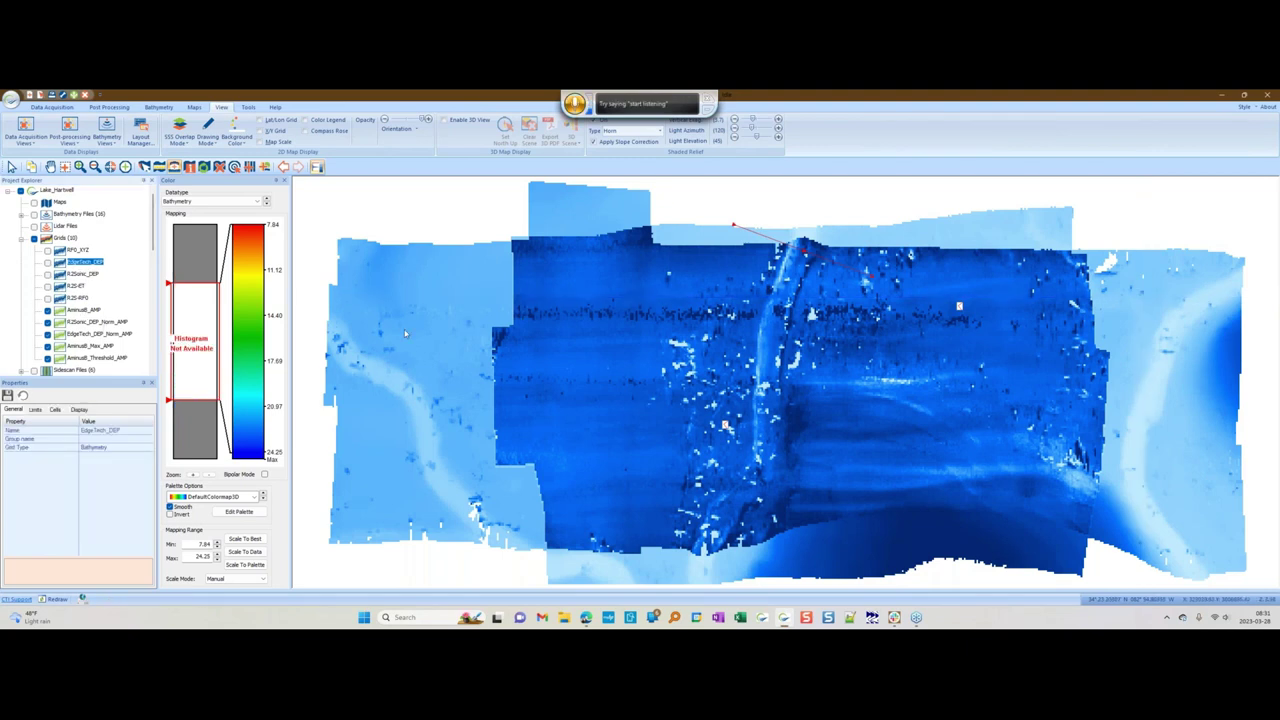
pyautogui.click(82, 311)
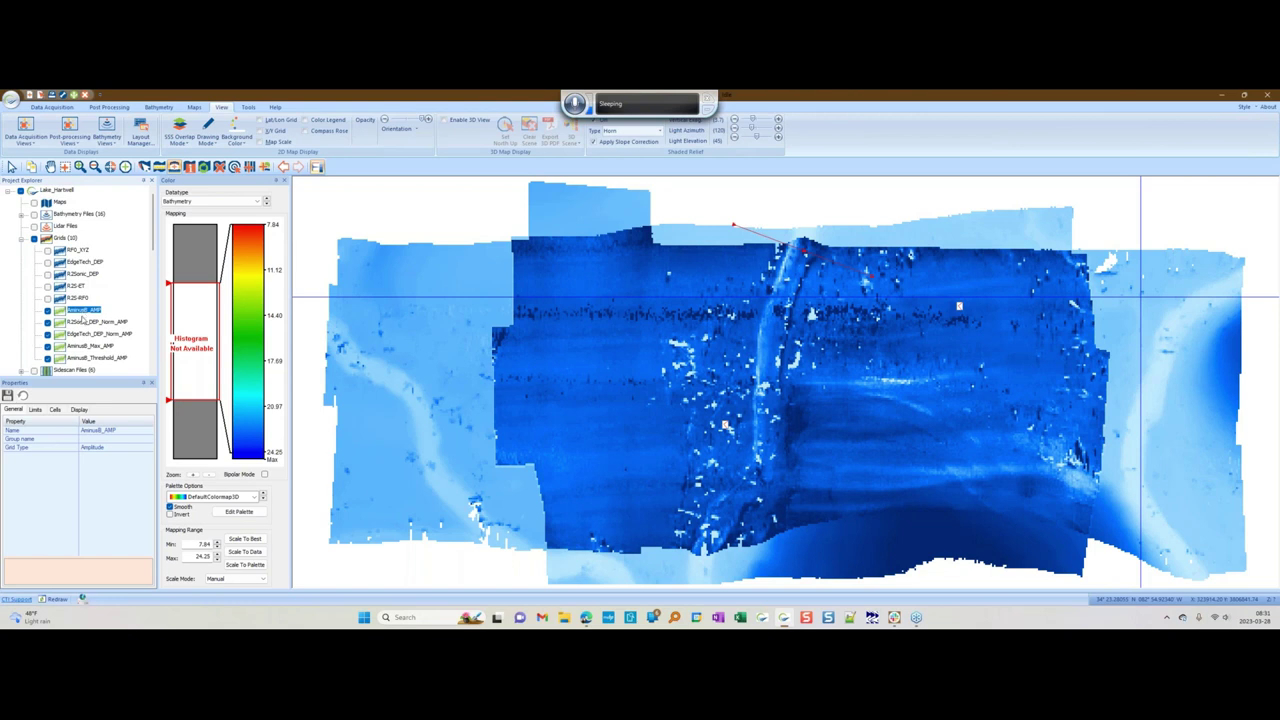
pyautogui.click(46, 311)
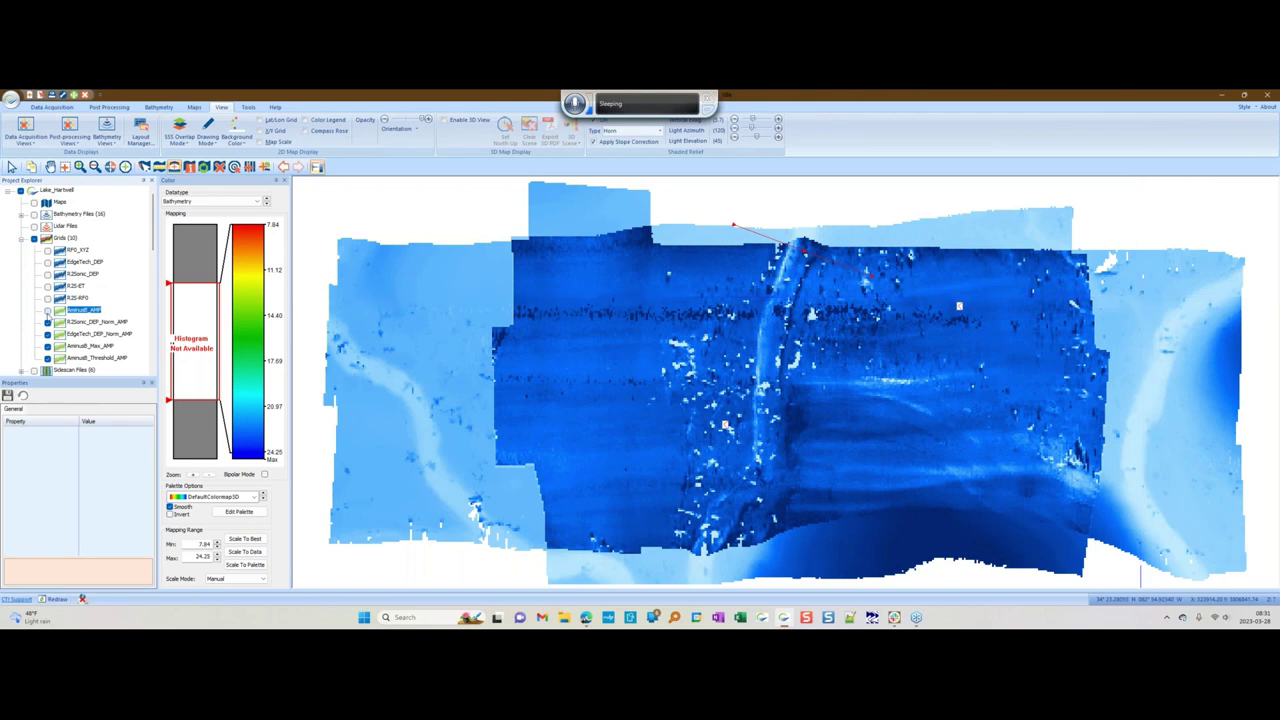
pyautogui.click(48, 335)
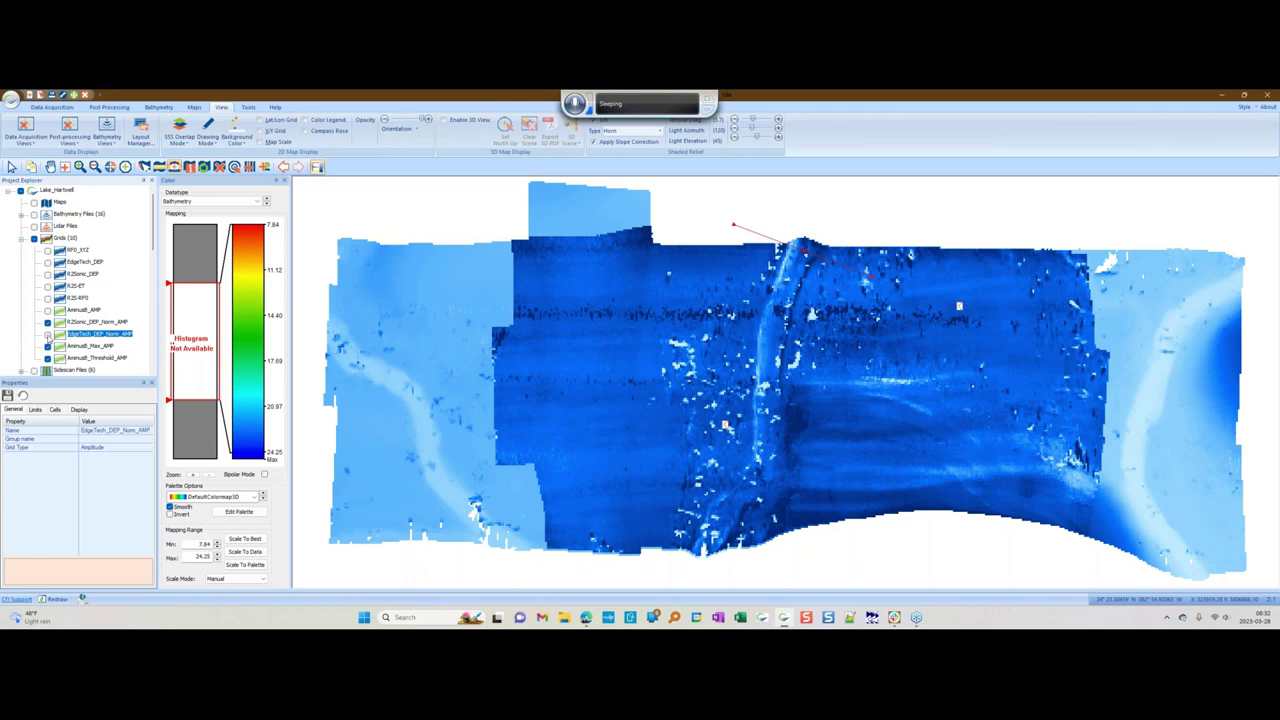
pyautogui.click(47, 345)
pyautogui.click(48, 357)
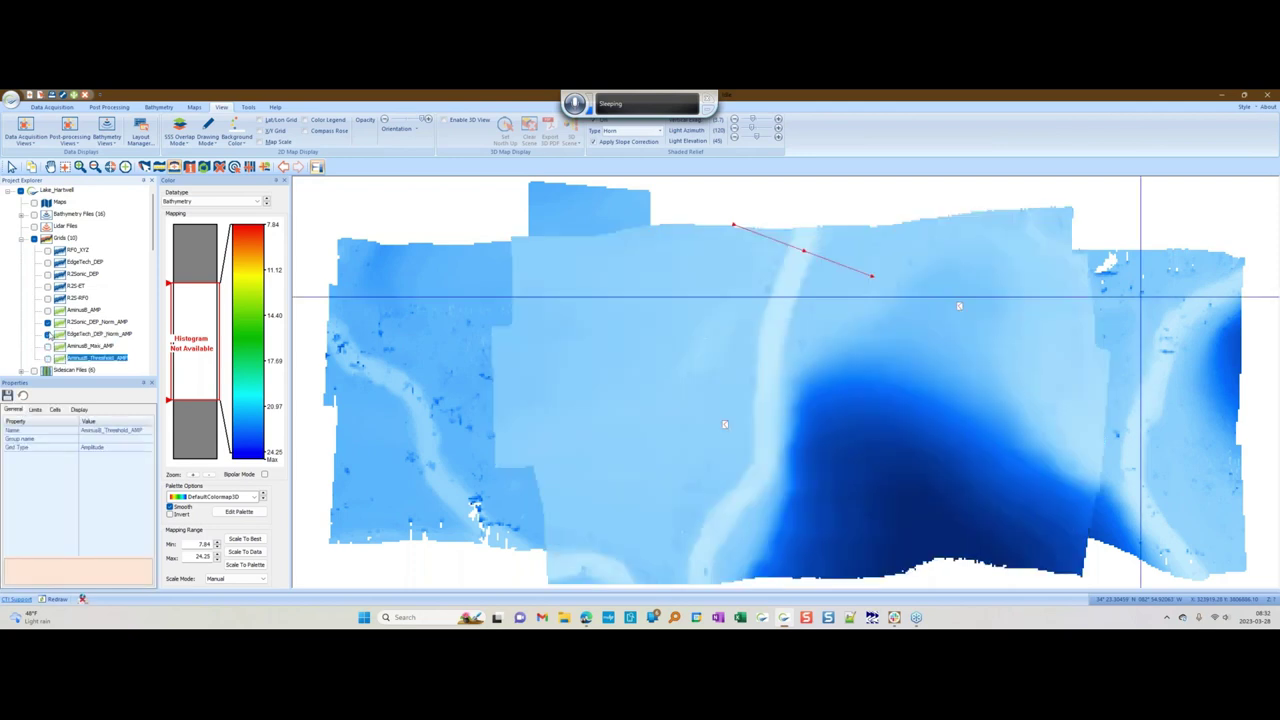
# - Inspect the color scale range and histogram of the R2Sonic_DEP_Norm_AMP grid without changing them
pyautogui.click(93, 329)
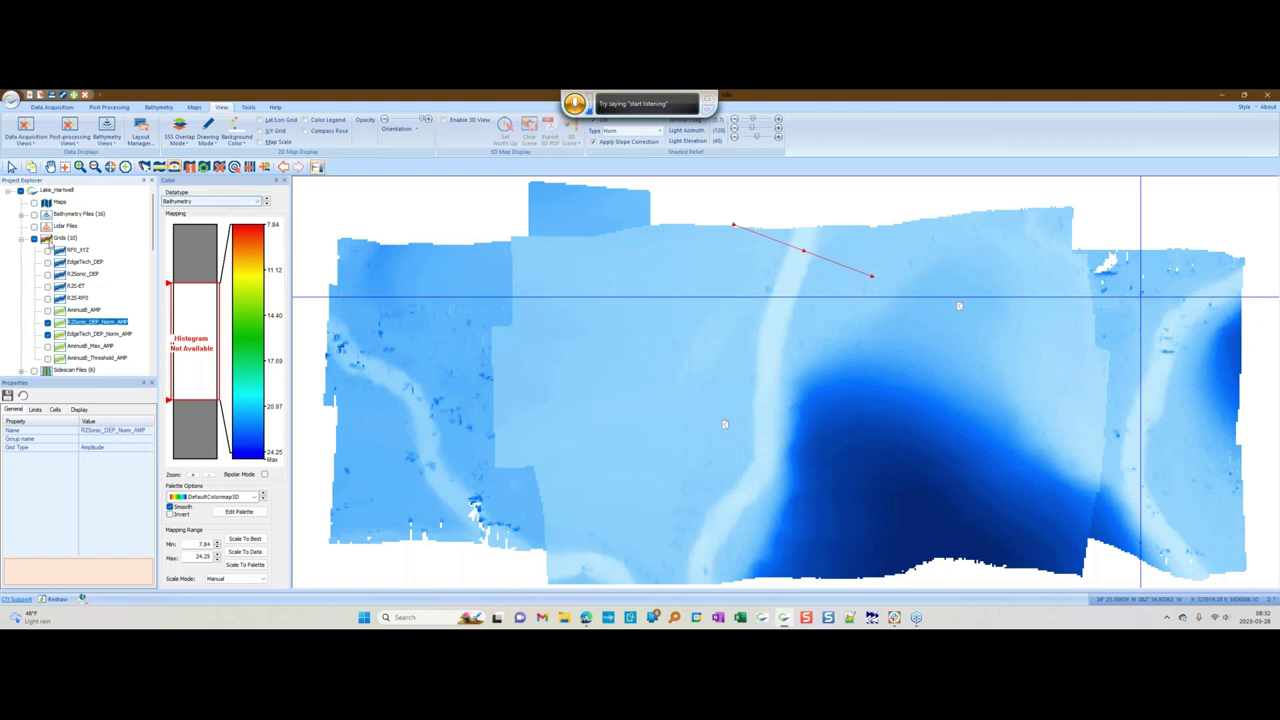
pyautogui.rightClick(115, 325)
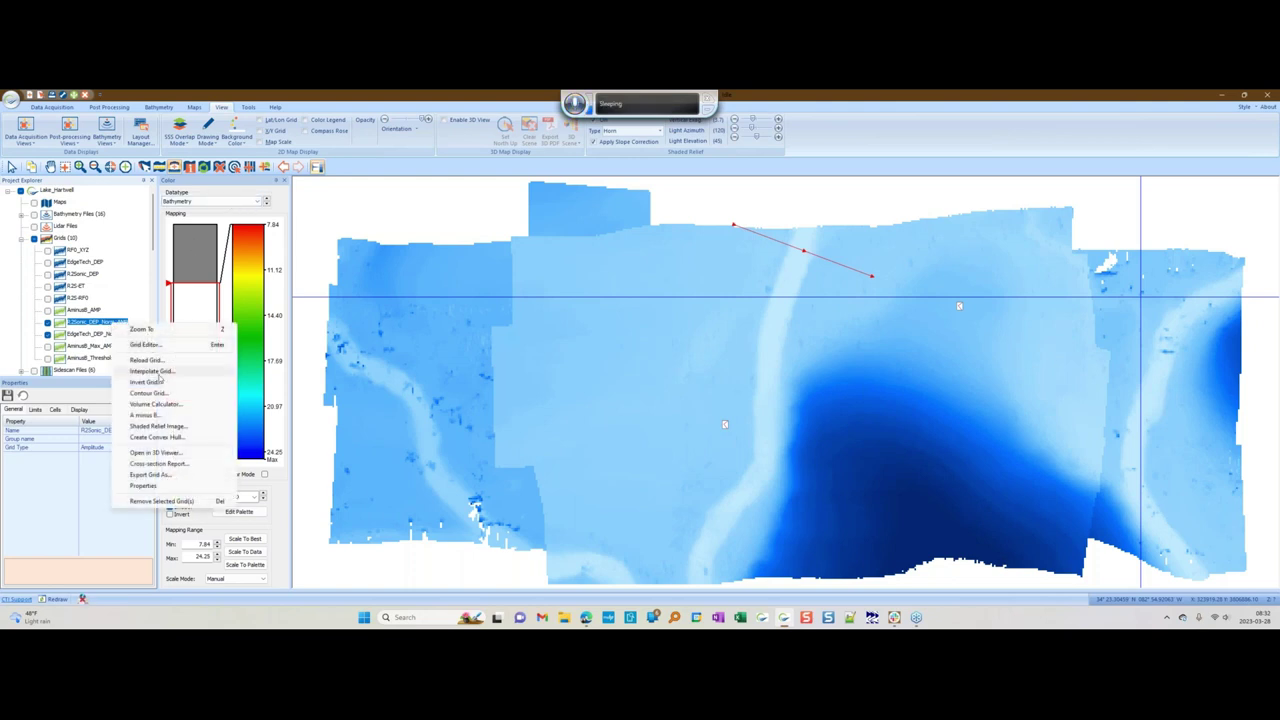
pyautogui.click(79, 409)
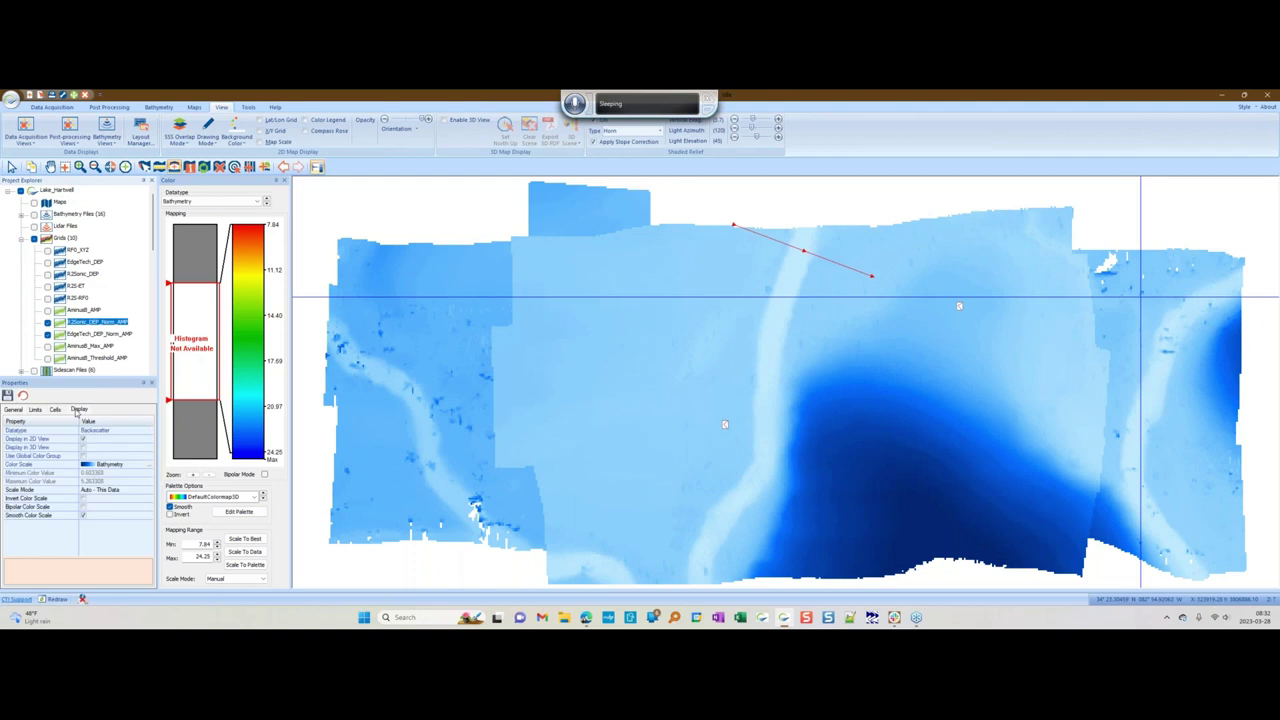
pyautogui.click(149, 466)
pyautogui.click(149, 466)
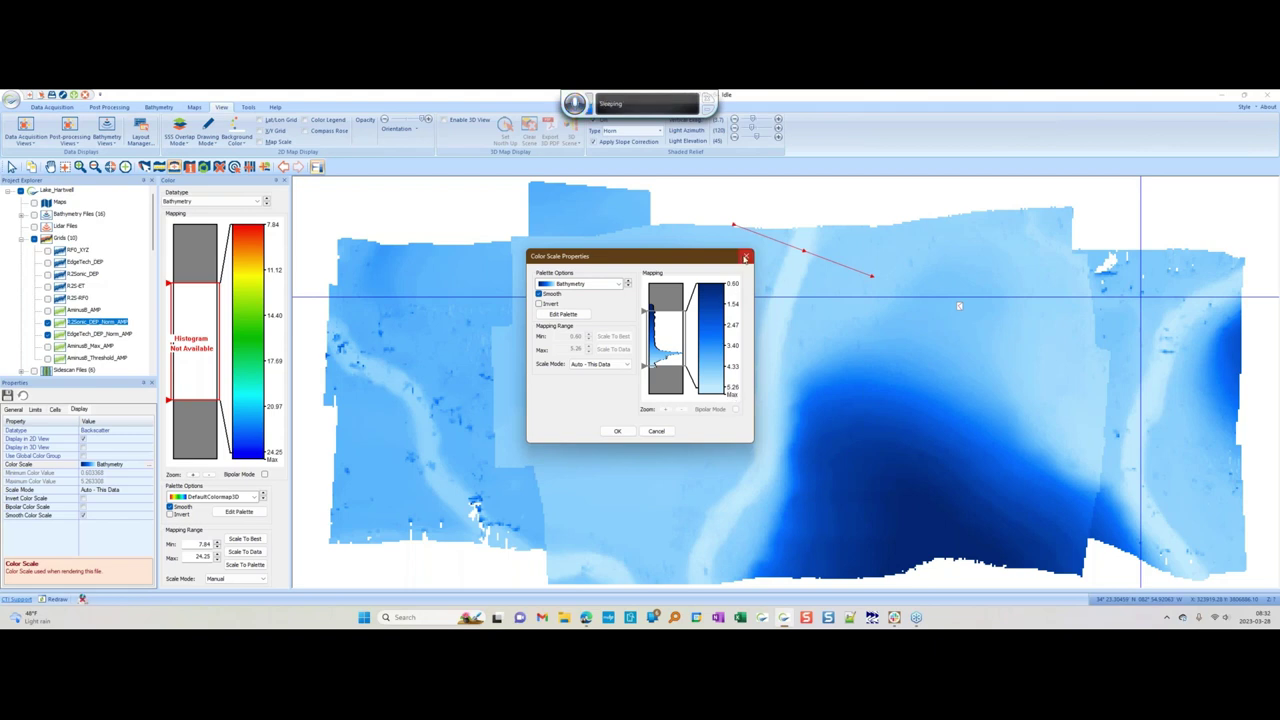
pyautogui.click(745, 258)
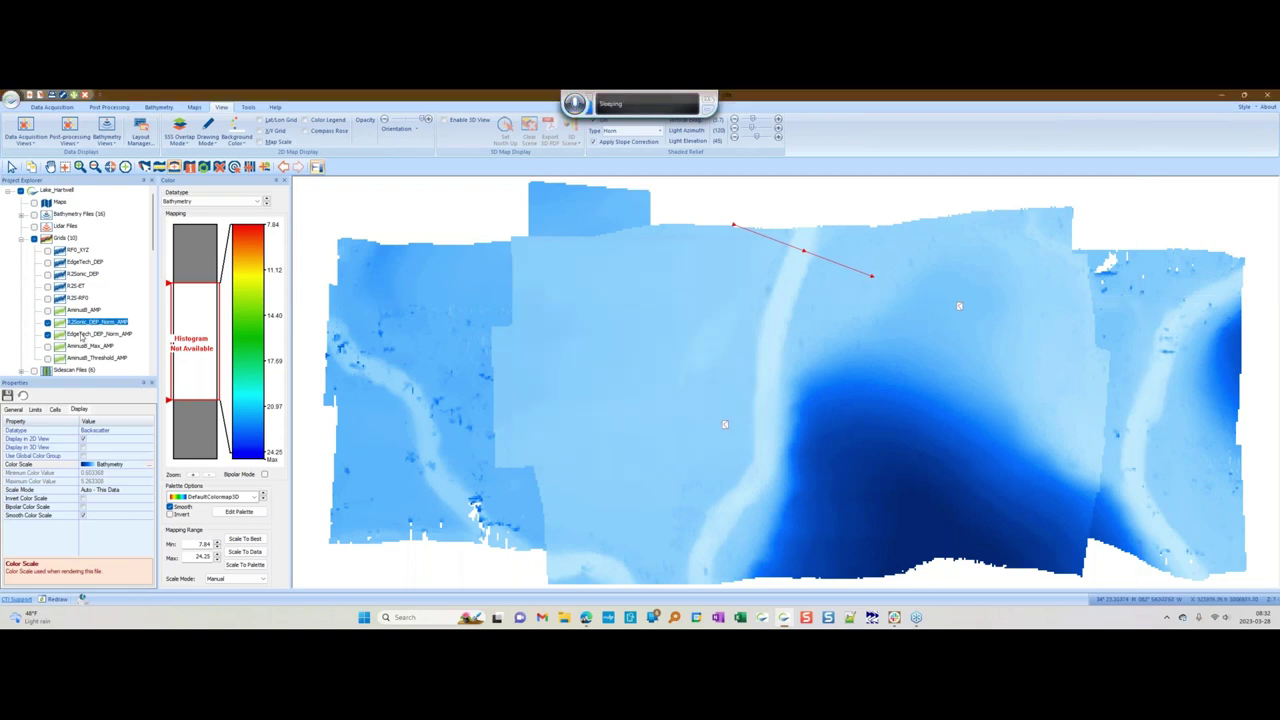
# - Inspect the color scale range and histogram of the EdgeTech_DEP_Norm_AMP grid for comparison
pyautogui.rightClick(83, 335)
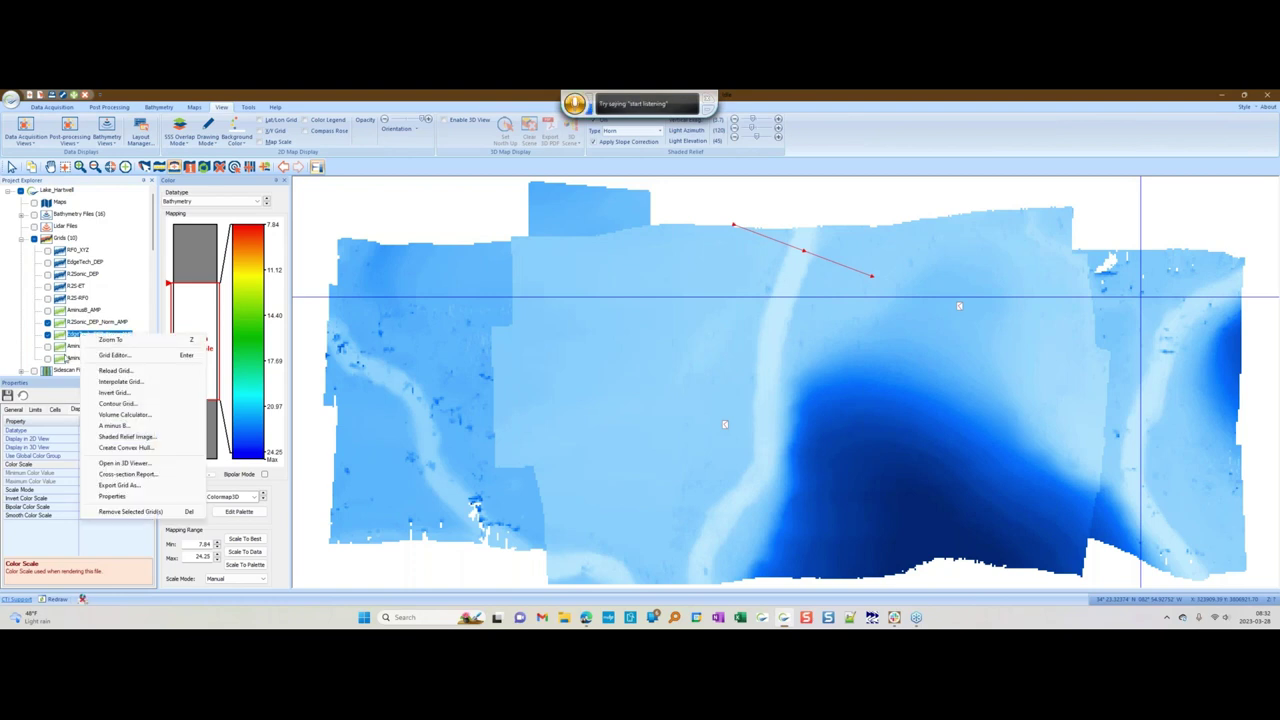
pyautogui.press('Escape')
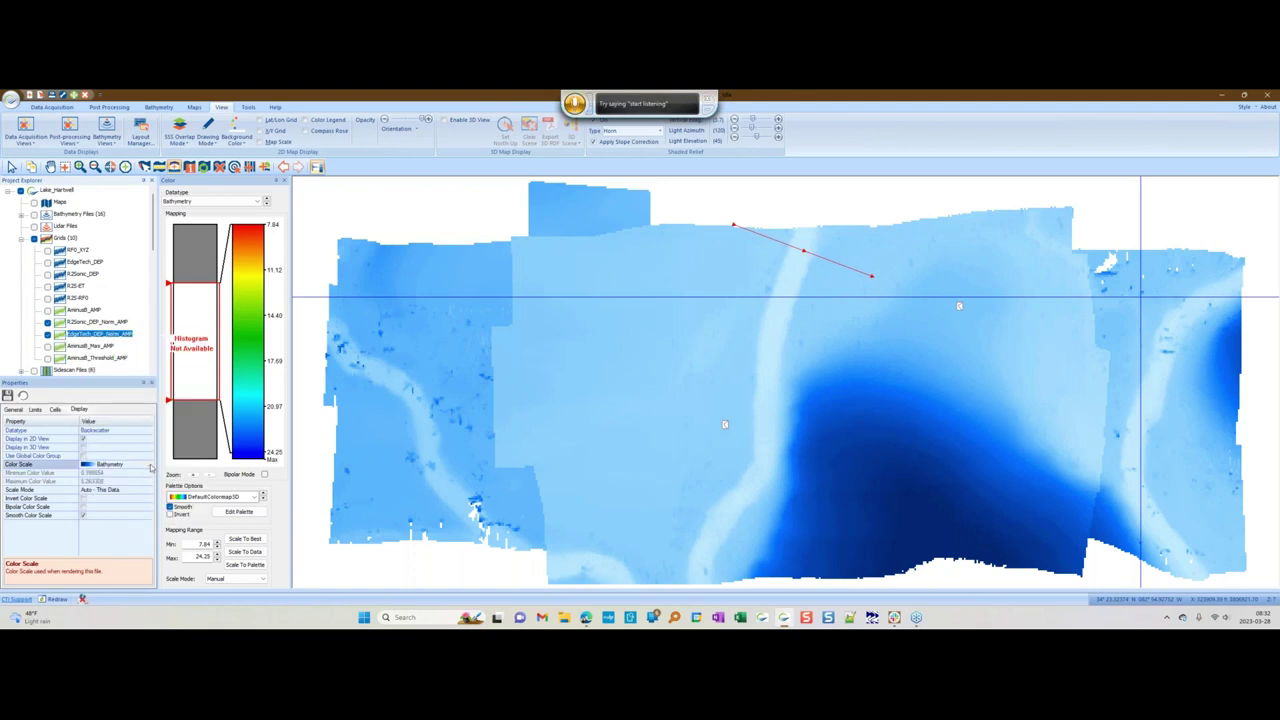
pyautogui.click(151, 467)
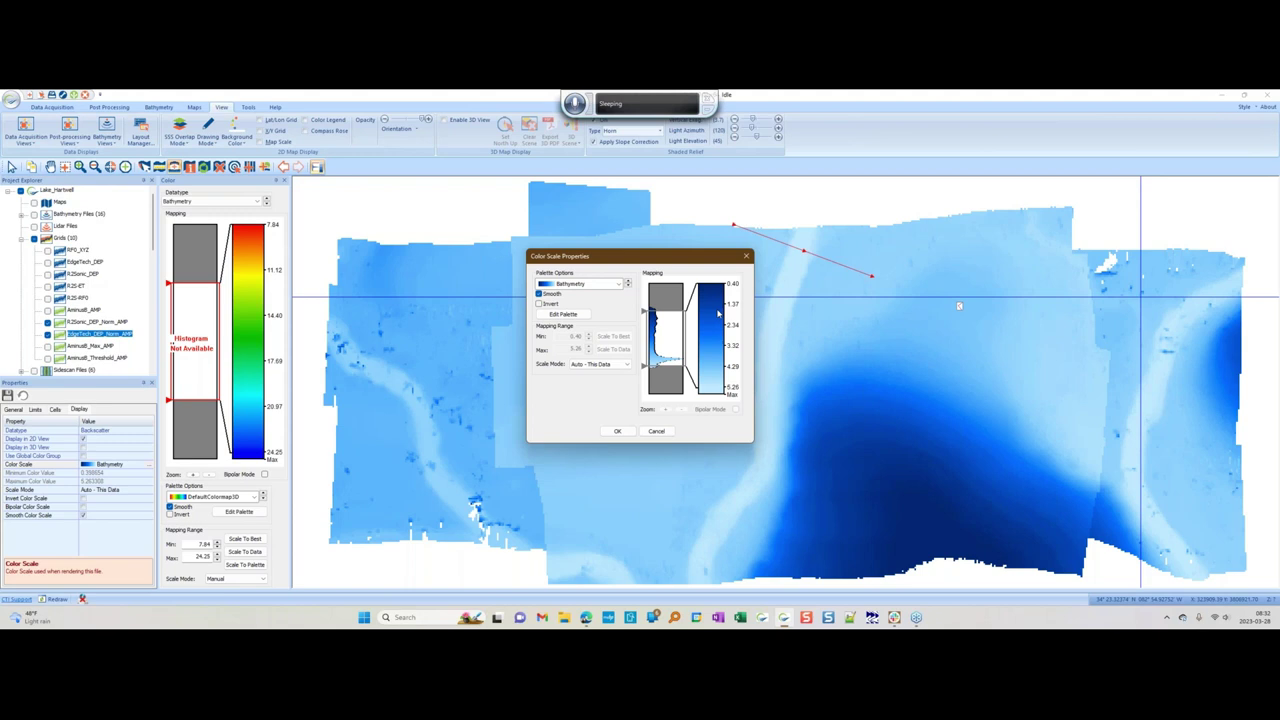
pyautogui.click(745, 256)
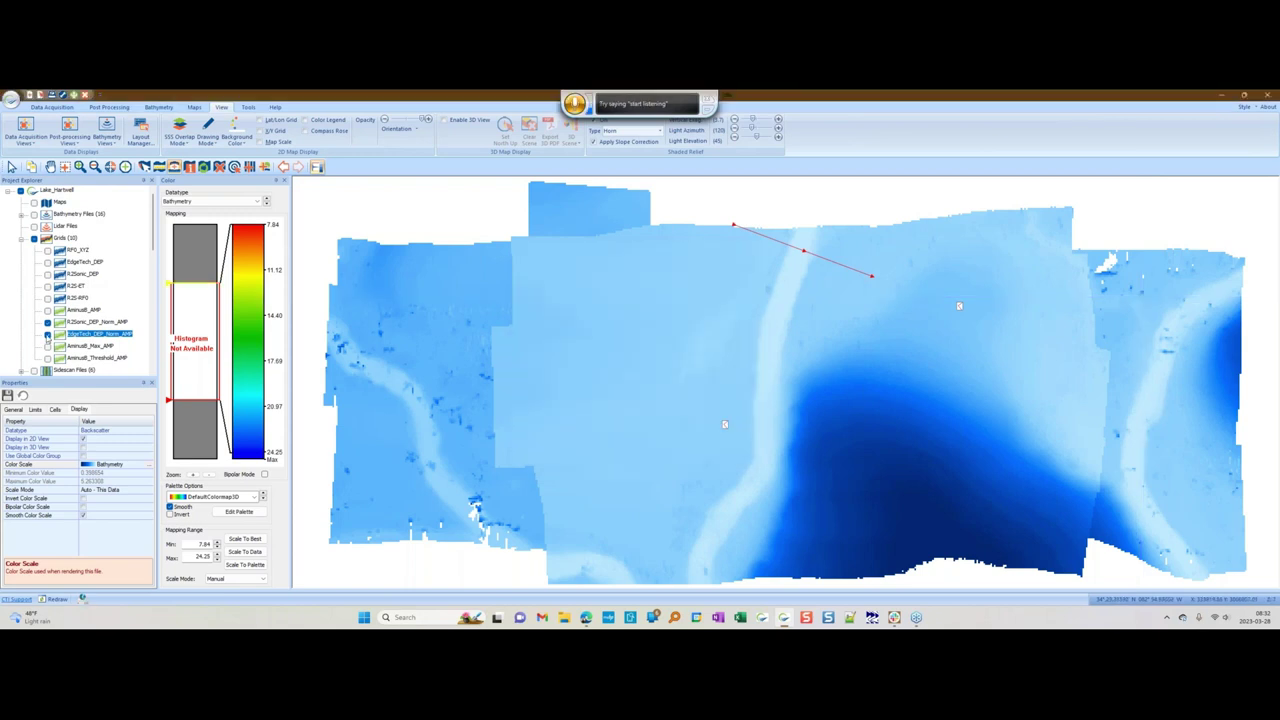
# - Hide both normalized amplitude grids, view the AminusB_Max_AMP grid on its own and hide it again
pyautogui.click(47, 322)
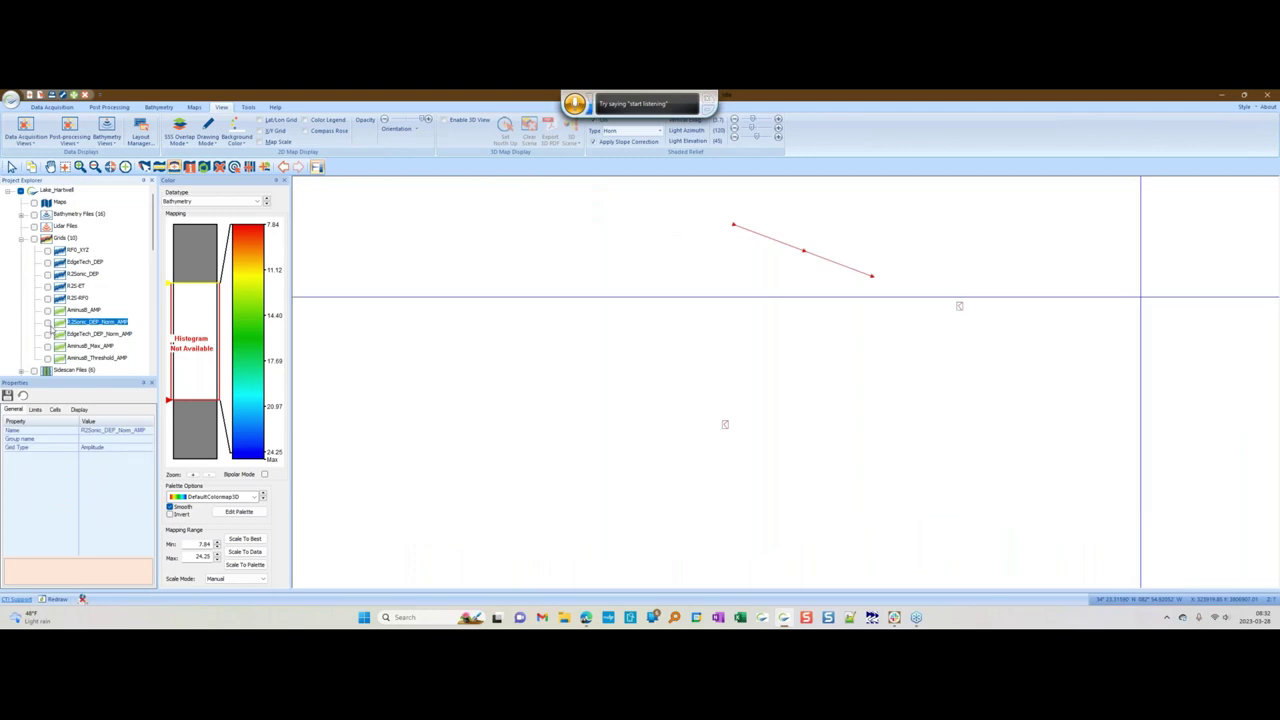
pyautogui.click(47, 346)
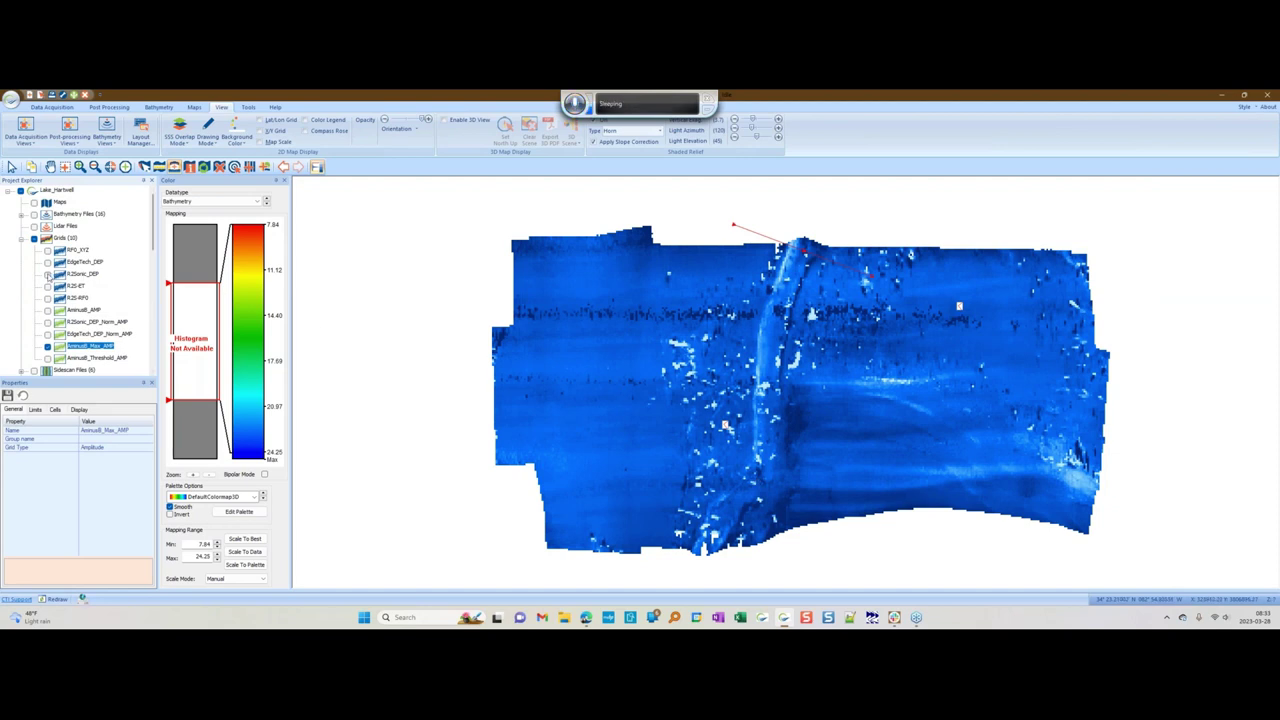
pyautogui.click(48, 347)
# - Display the AminusB_Threshold_AMP grid and set the map background color to black
pyautogui.click(50, 358)
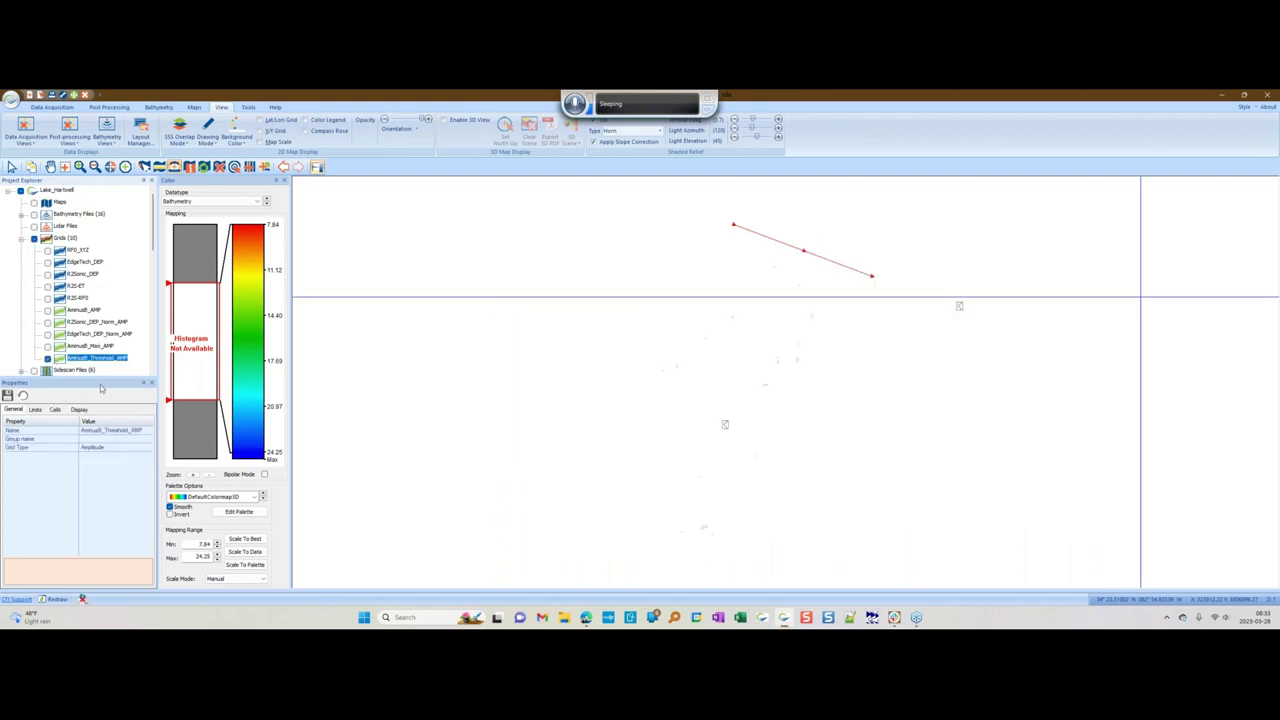
pyautogui.click(237, 130)
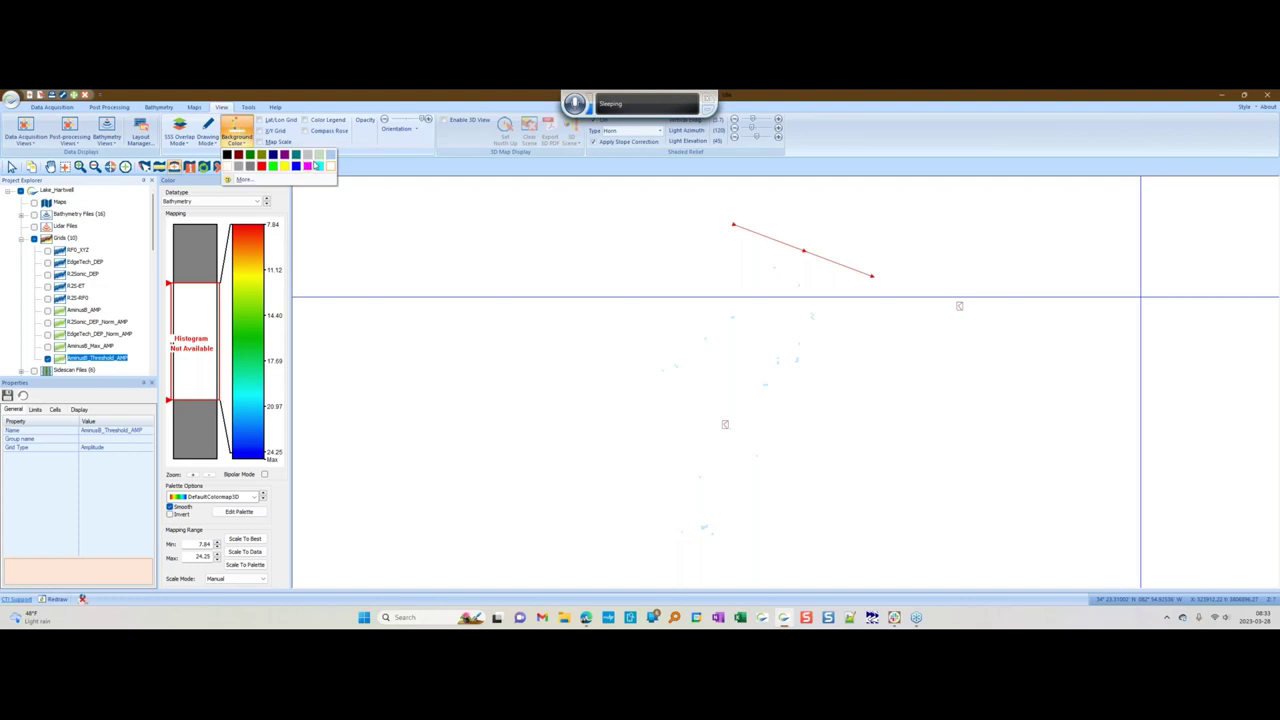
pyautogui.click(227, 155)
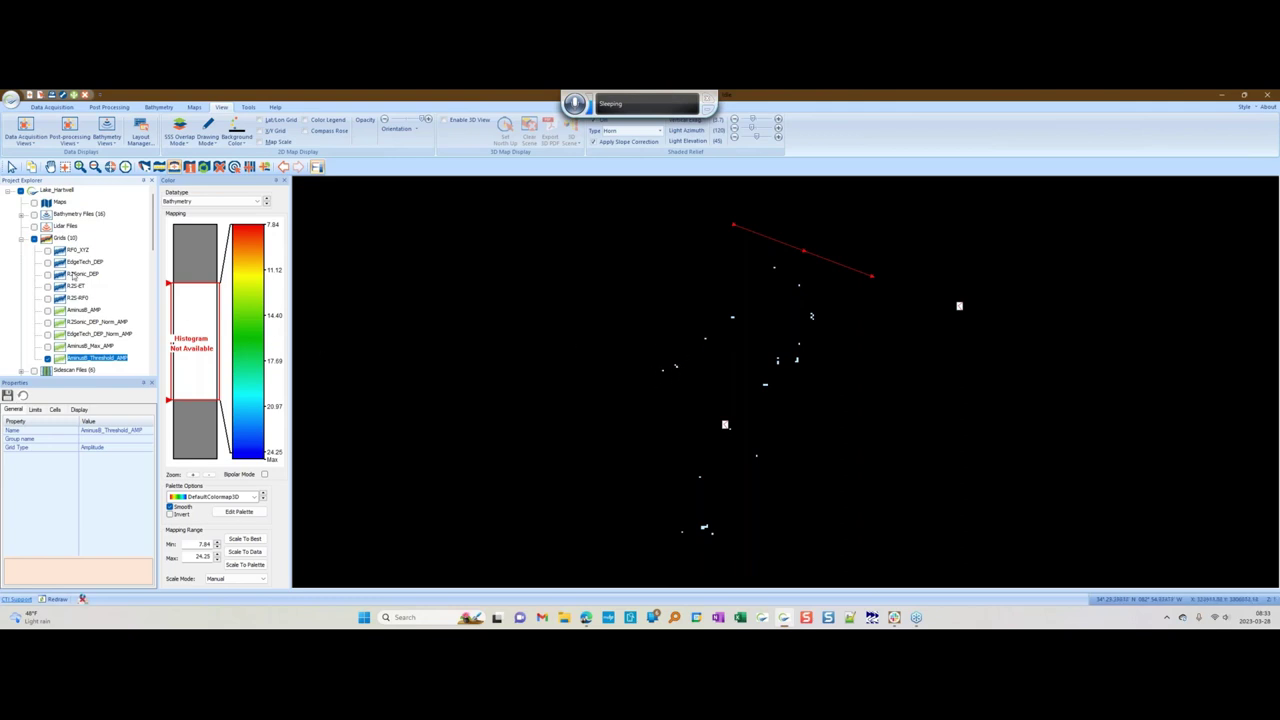
# - Display the R2Sonic_DEP and EdgeTech_DEP grids alternately with the AminusB_Threshold_AMP grid to compare the flagged changes, ending on R2Sonic_DEP
pyautogui.click(47, 274)
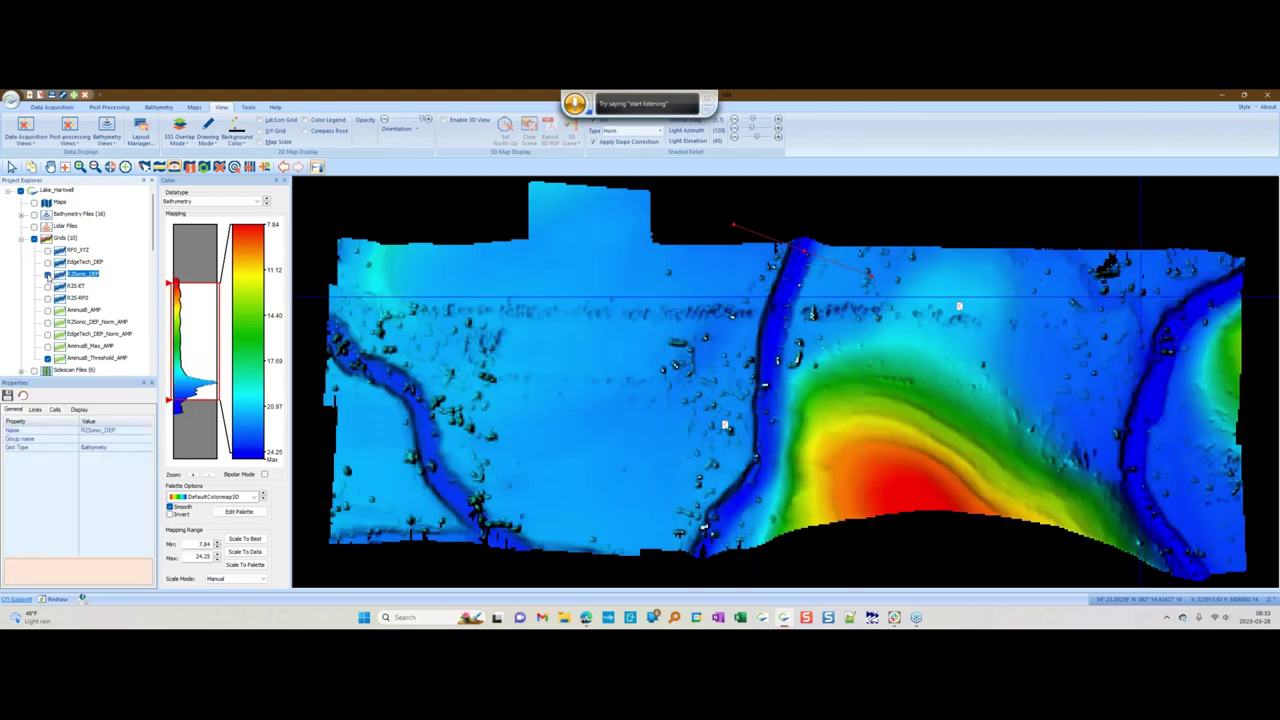
pyautogui.click(47, 274)
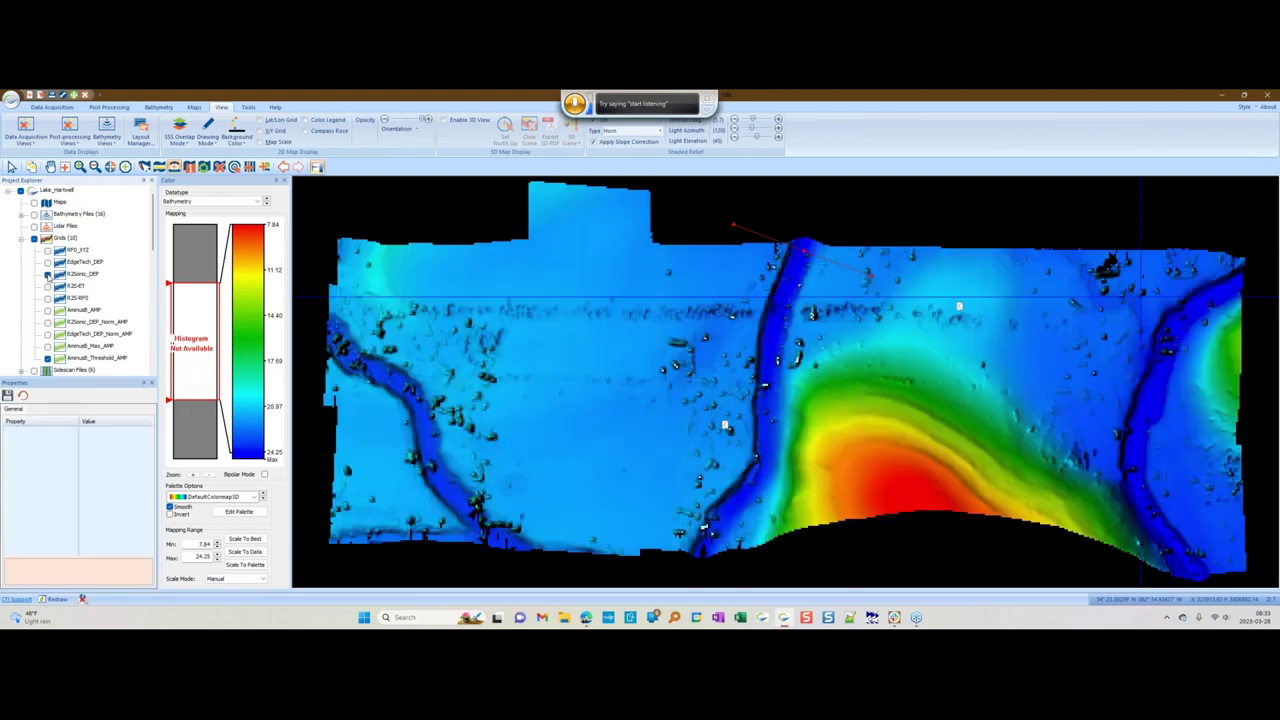
pyautogui.click(47, 274)
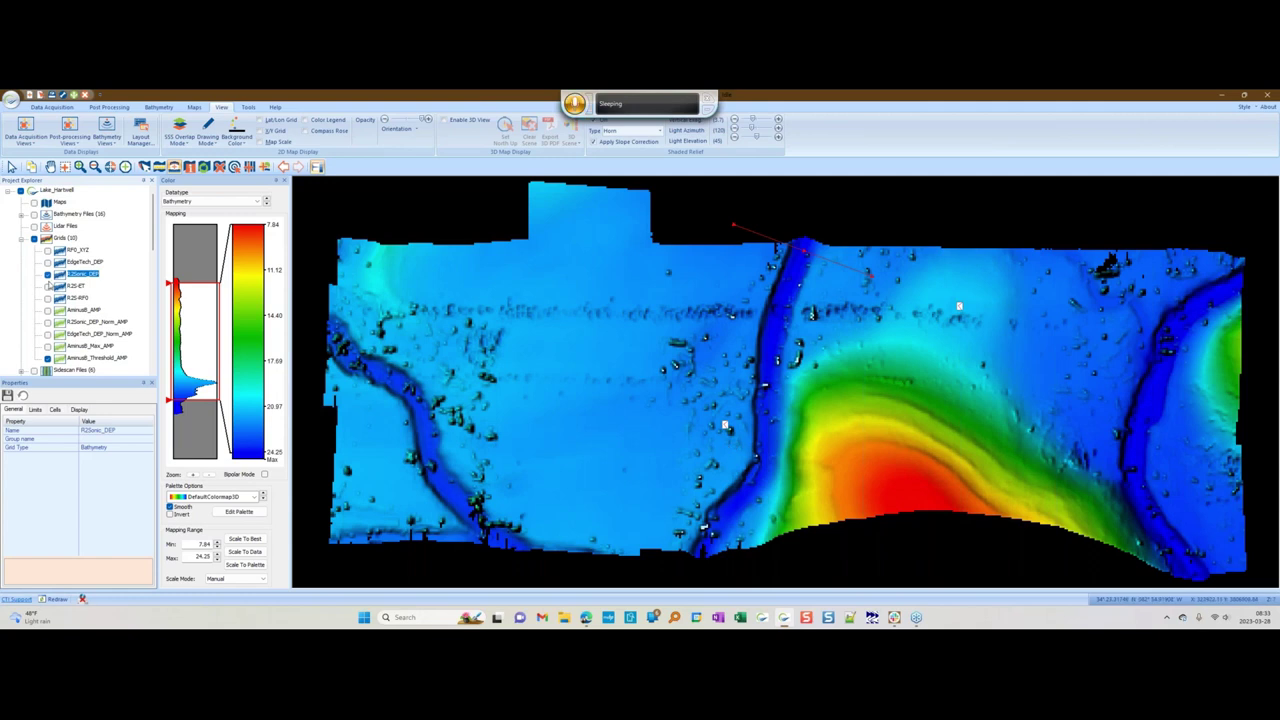
pyautogui.click(48, 285)
pyautogui.click(47, 274)
pyautogui.click(47, 262)
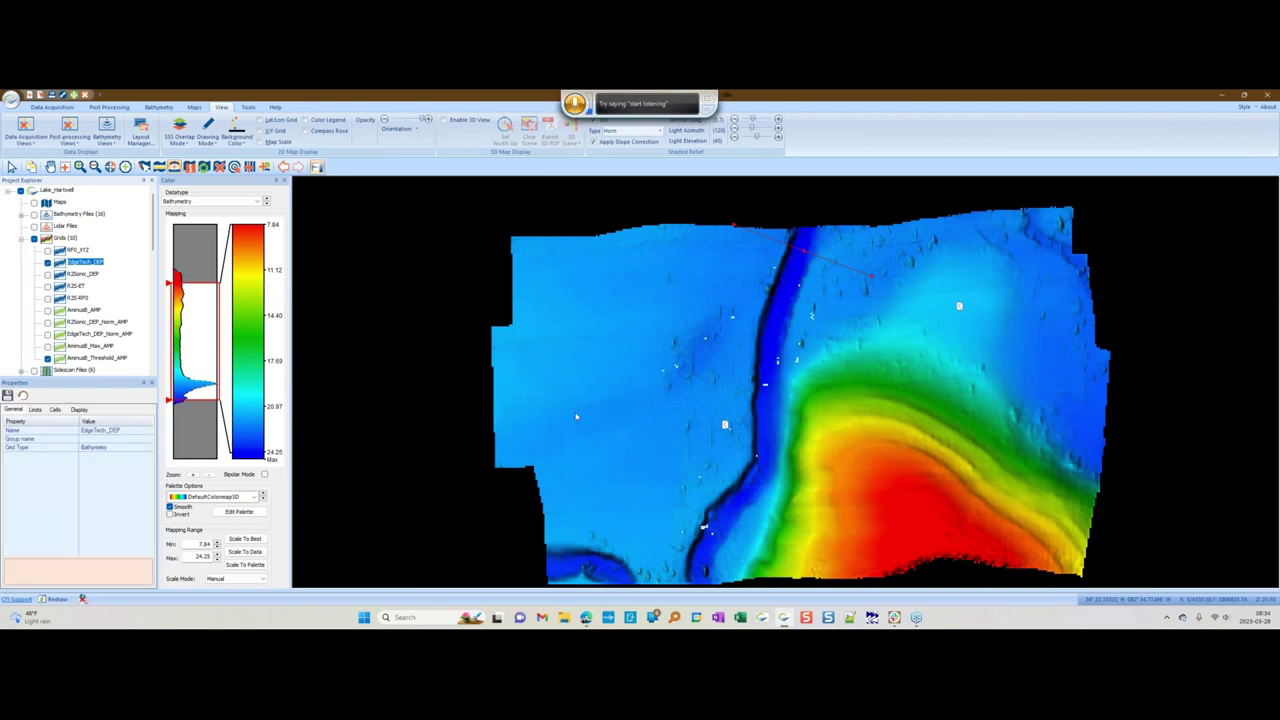
pyautogui.click(47, 274)
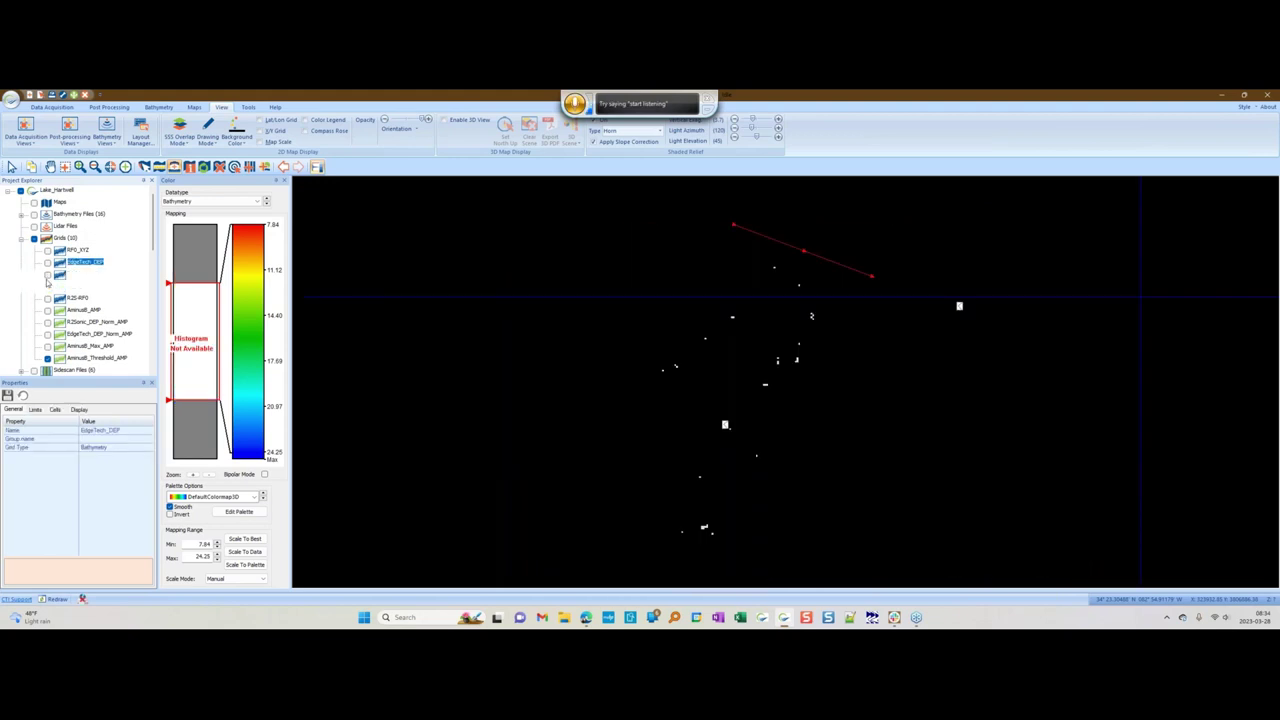
pyautogui.click(47, 274)
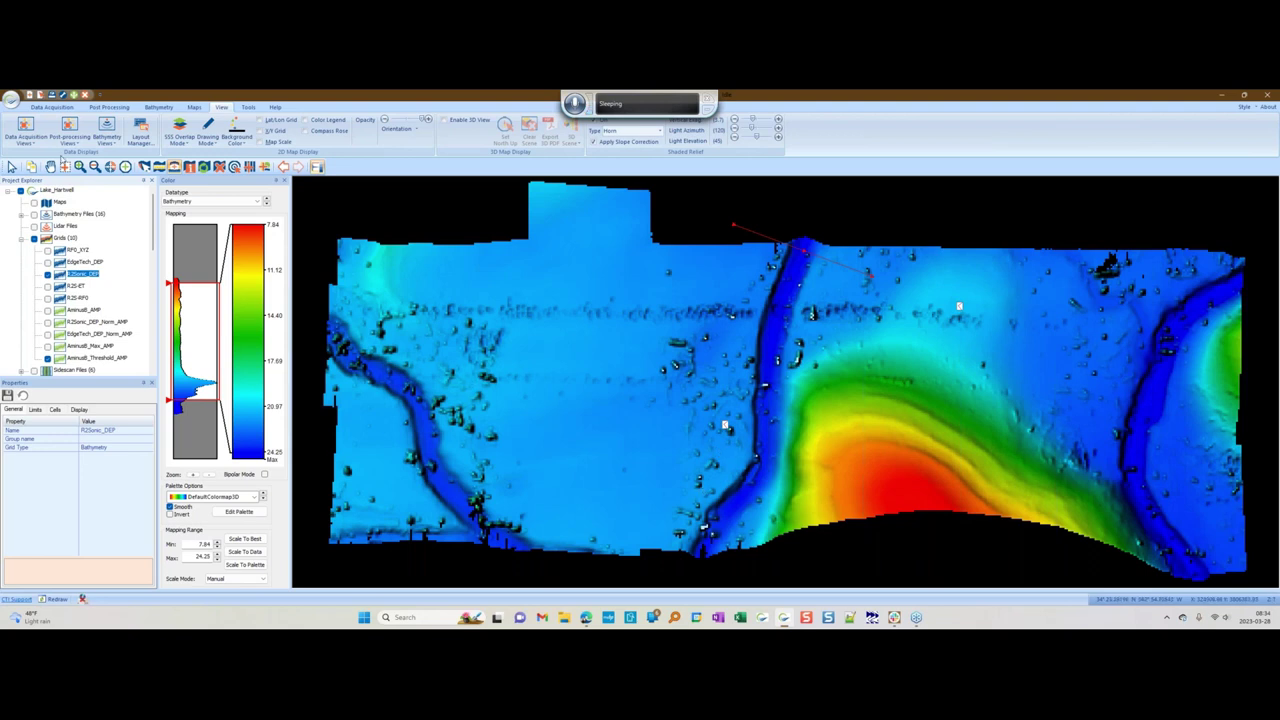
# - Open the project Sidescan_AB_project.mml from the 03_A-B_Change Detection folder in Bathy_Presentation and dismiss the speech recognition bar
pyautogui.click(10, 100)
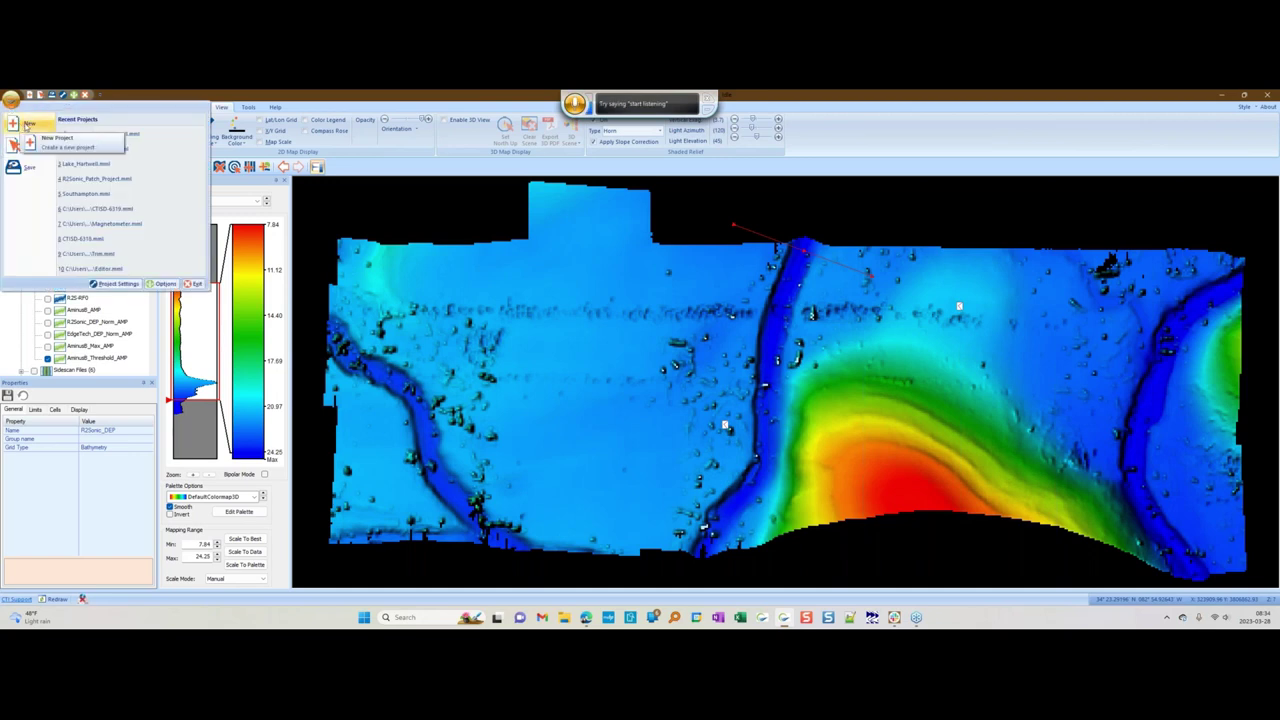
pyautogui.click(30, 145)
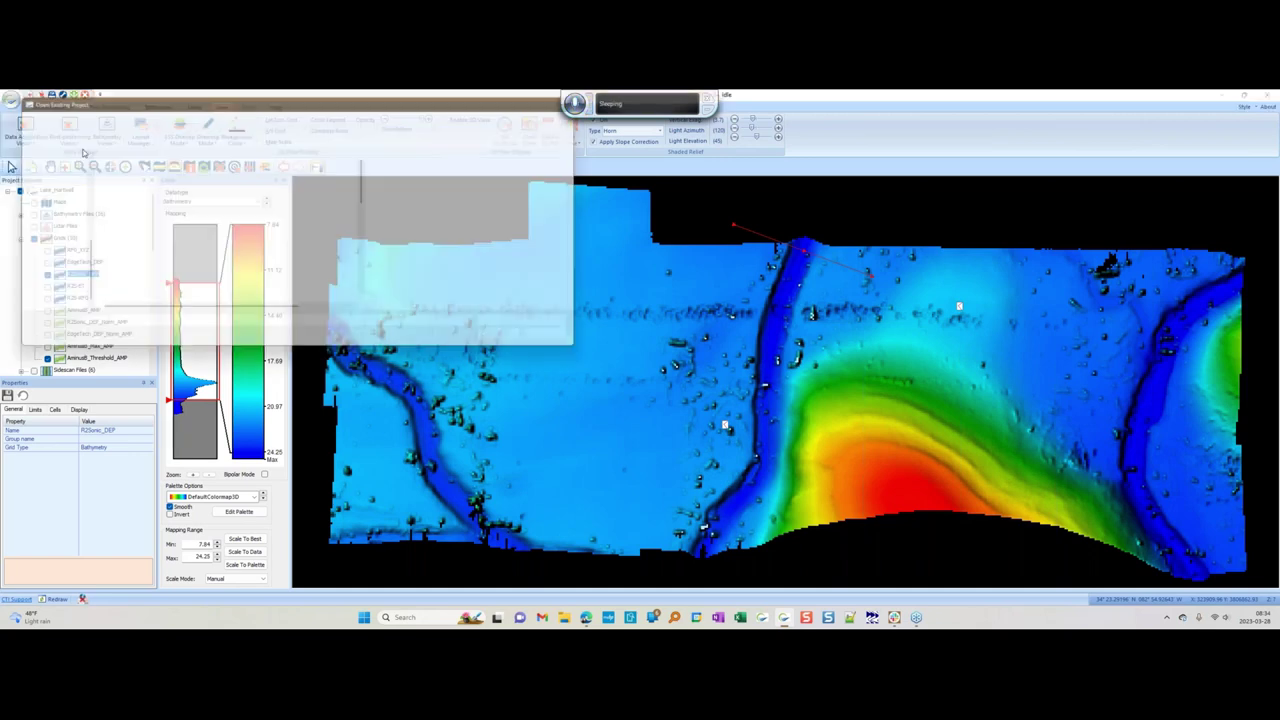
pyautogui.click(207, 118)
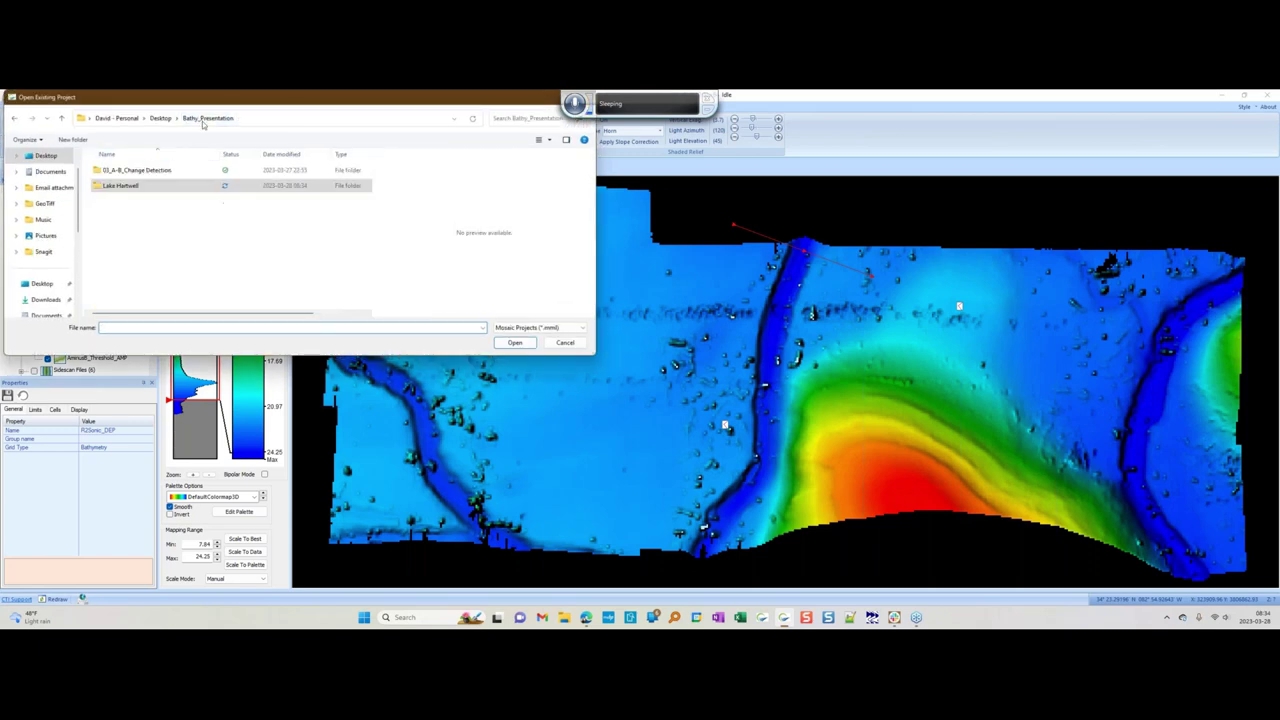
pyautogui.doubleClick(128, 176)
pyautogui.scroll(-5, 145, 222)
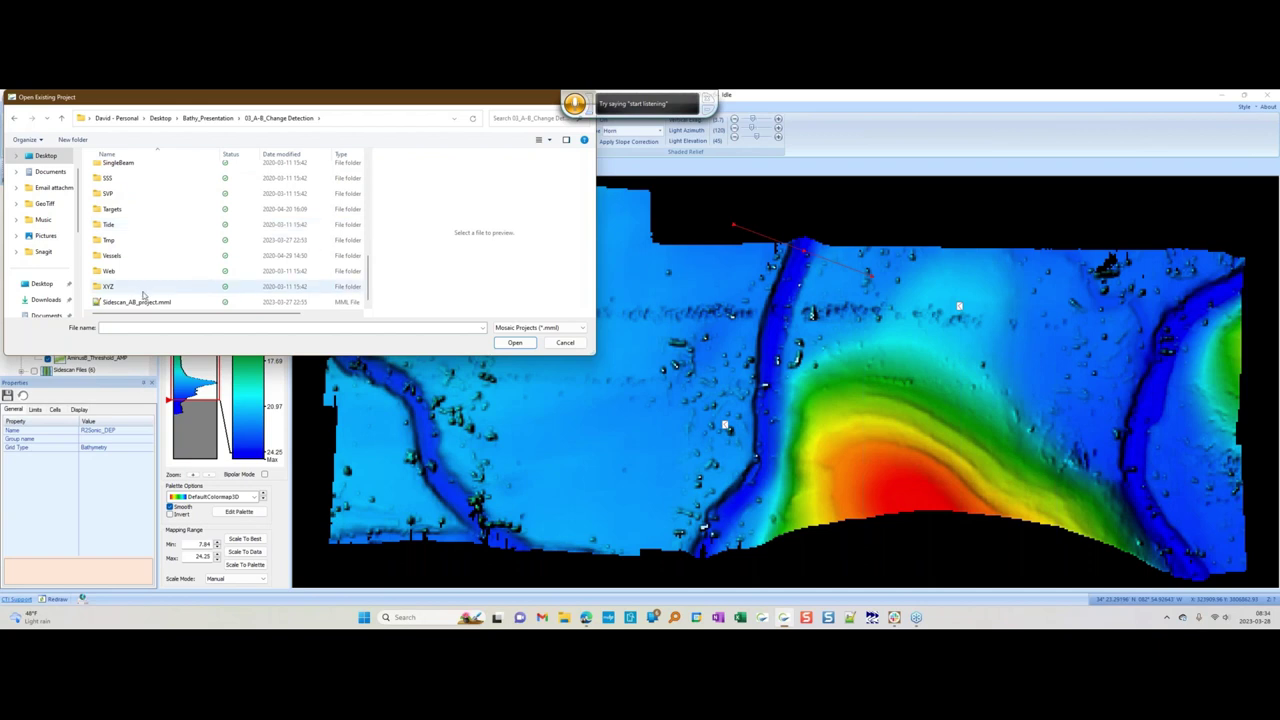
pyautogui.click(145, 302)
pyautogui.click(513, 343)
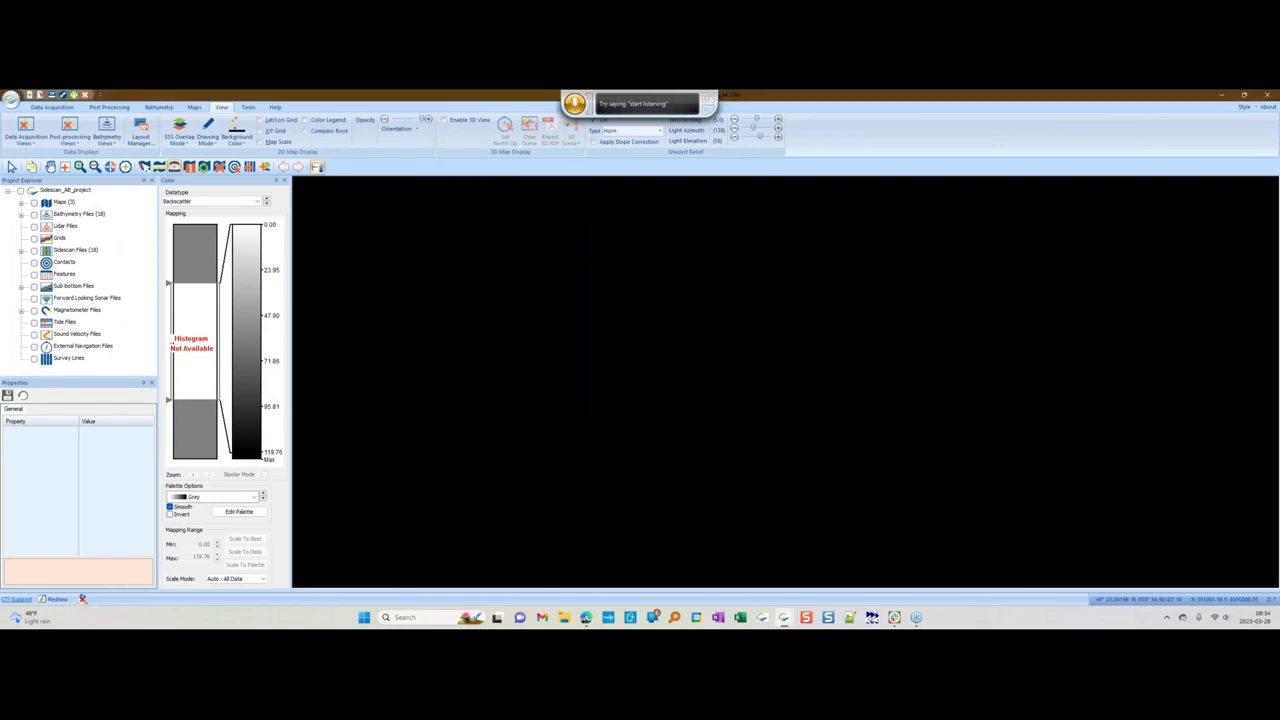
pyautogui.click(707, 97)
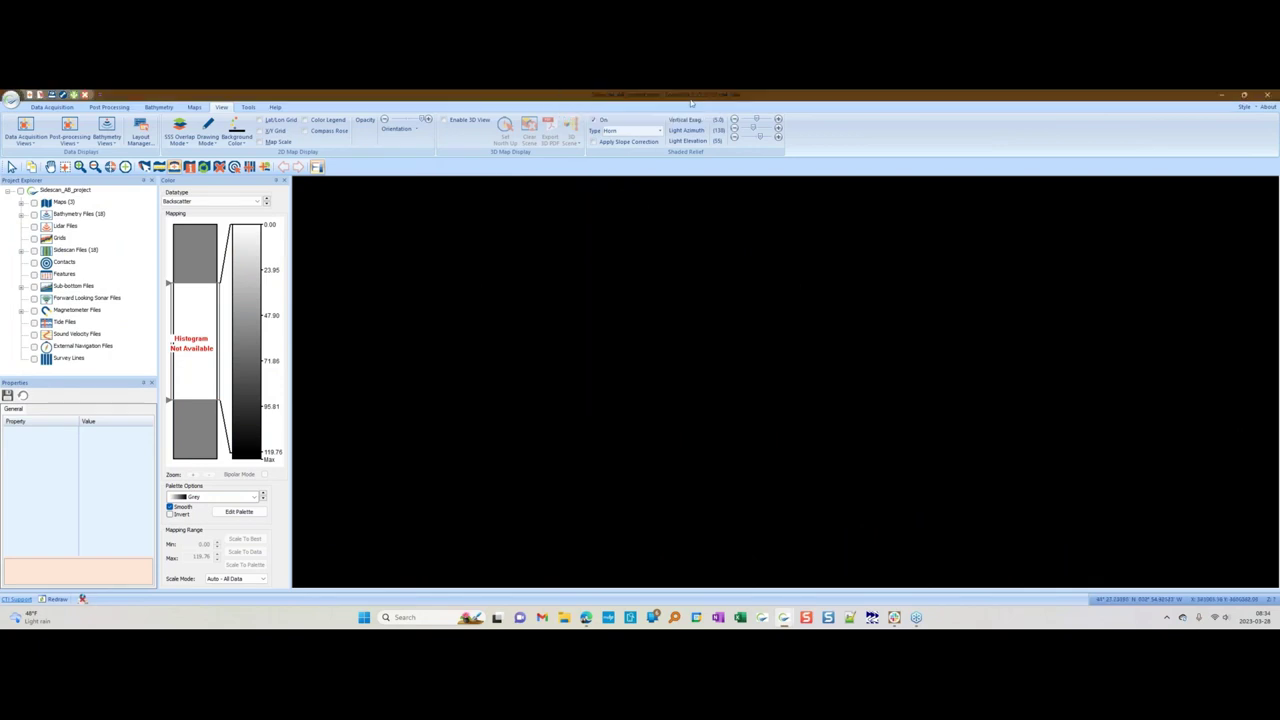
# - Display the System 1 bathymetry files, list the files in that group and scale the backscatter color range to their data
pyautogui.click(21, 250)
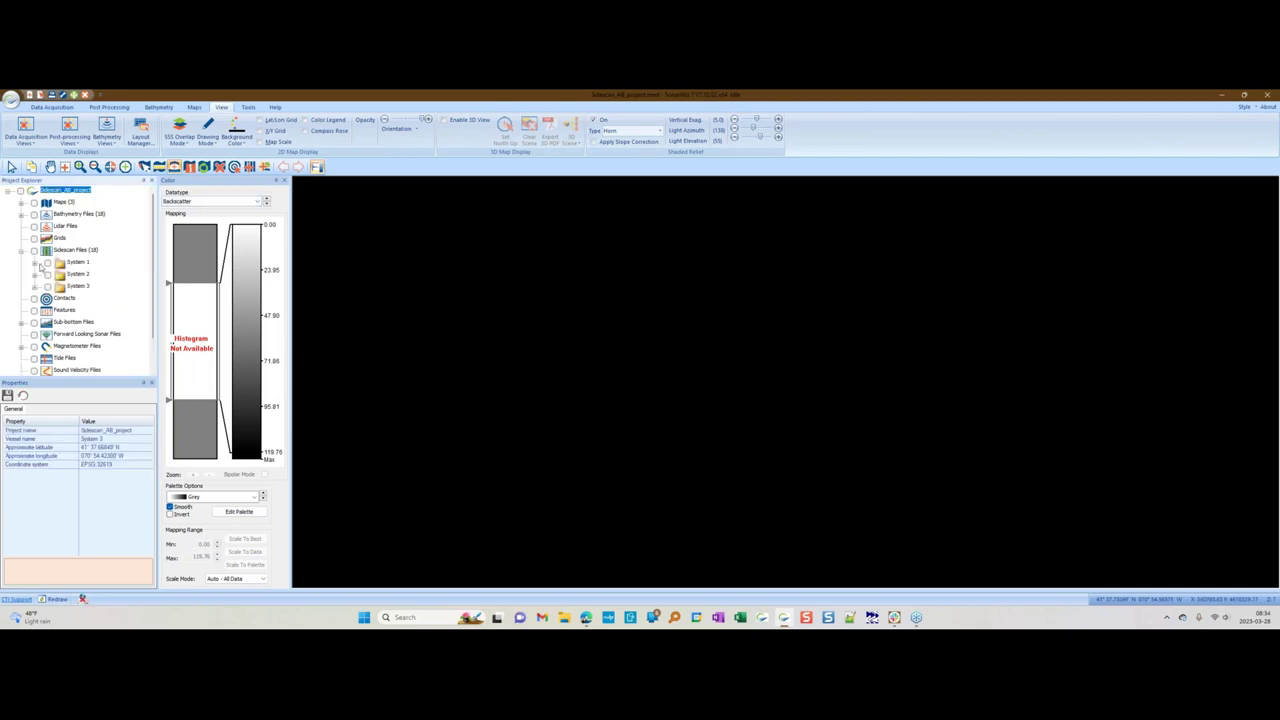
pyautogui.click(21, 214)
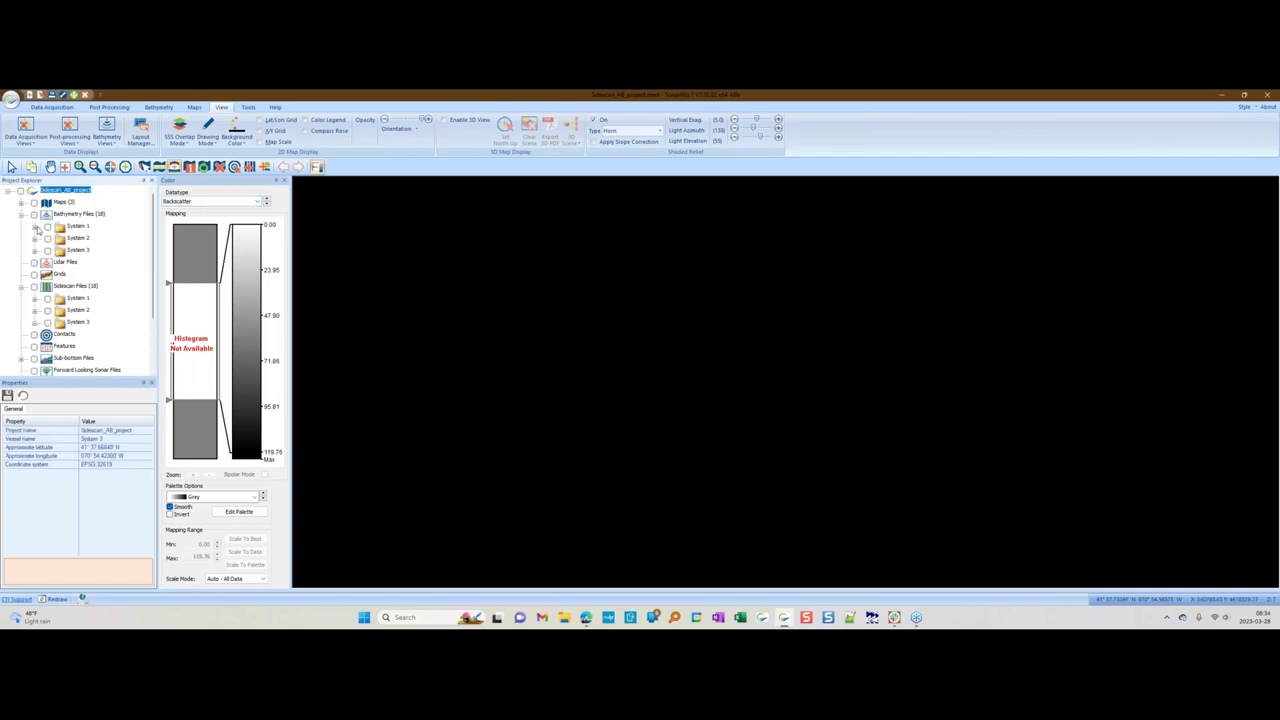
pyautogui.click(47, 227)
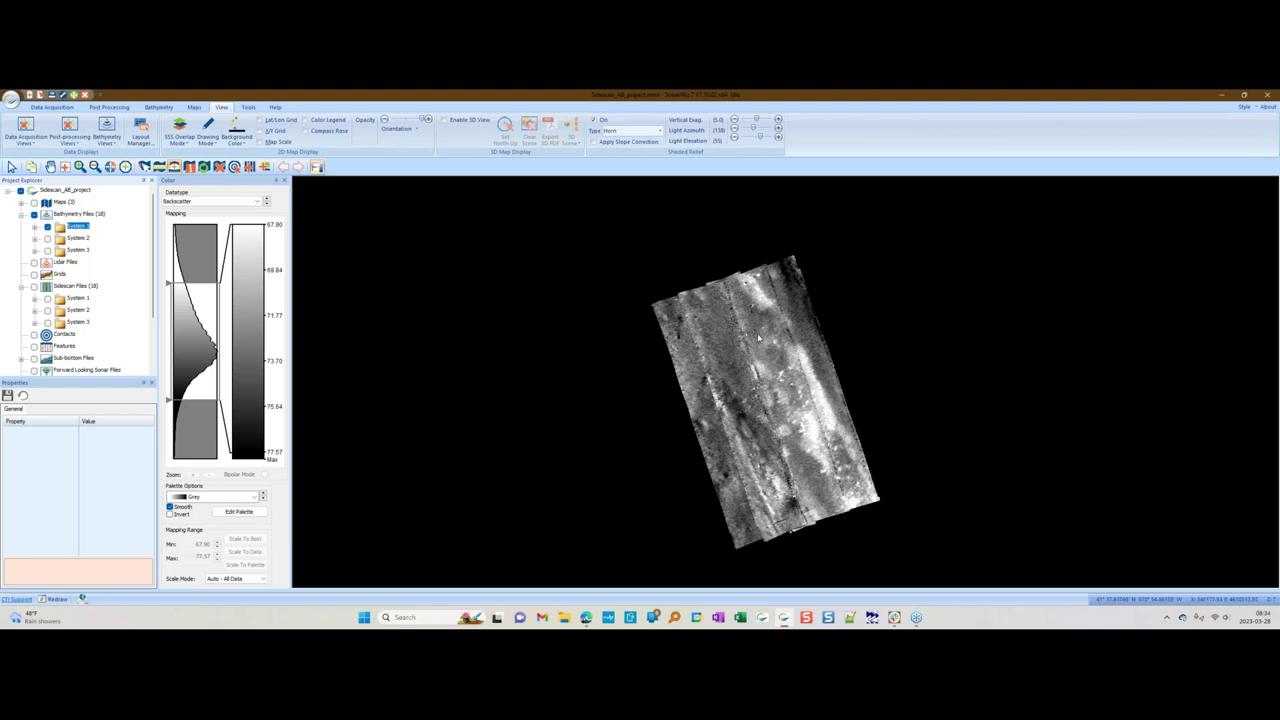
pyautogui.click(35, 228)
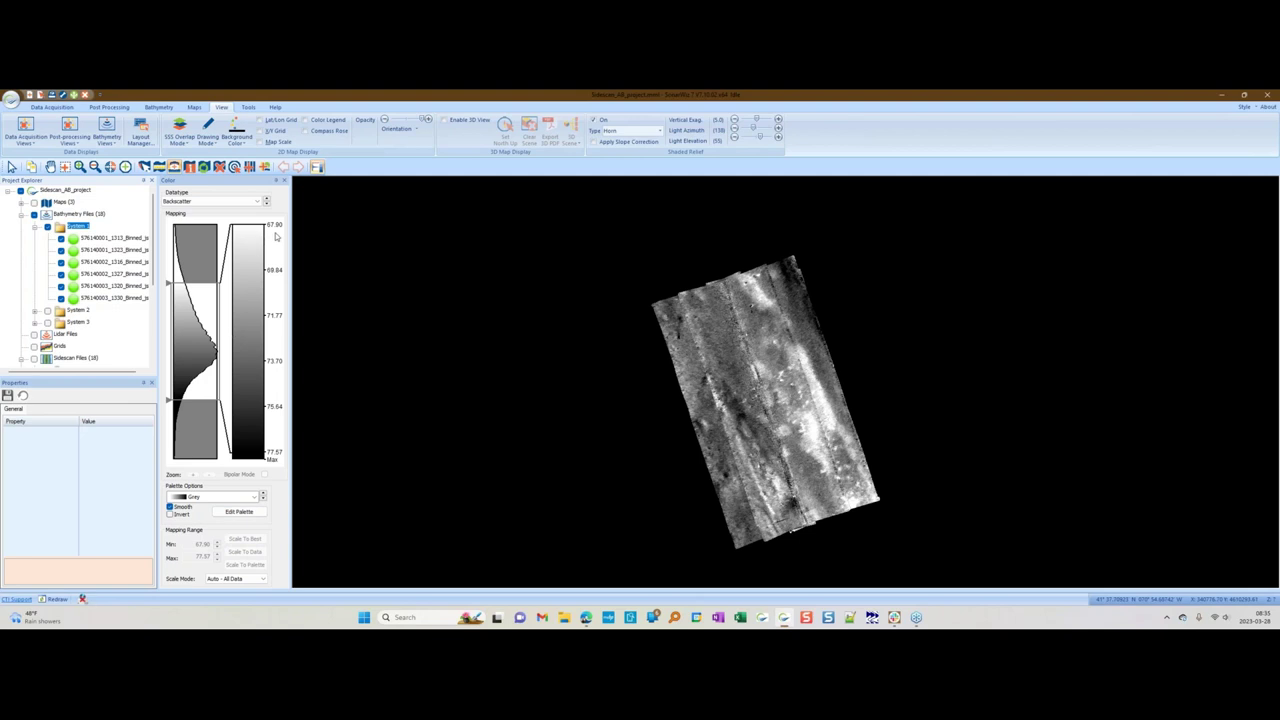
pyautogui.click(255, 579)
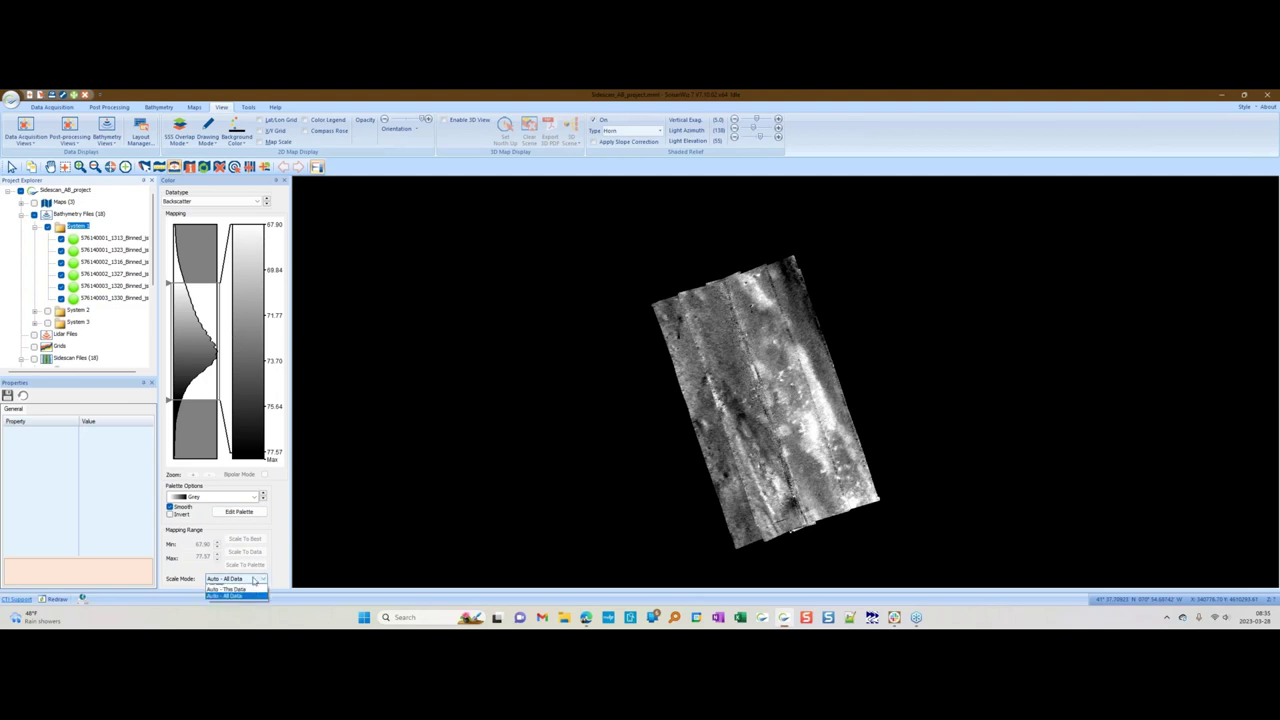
pyautogui.click(226, 587)
pyautogui.click(245, 551)
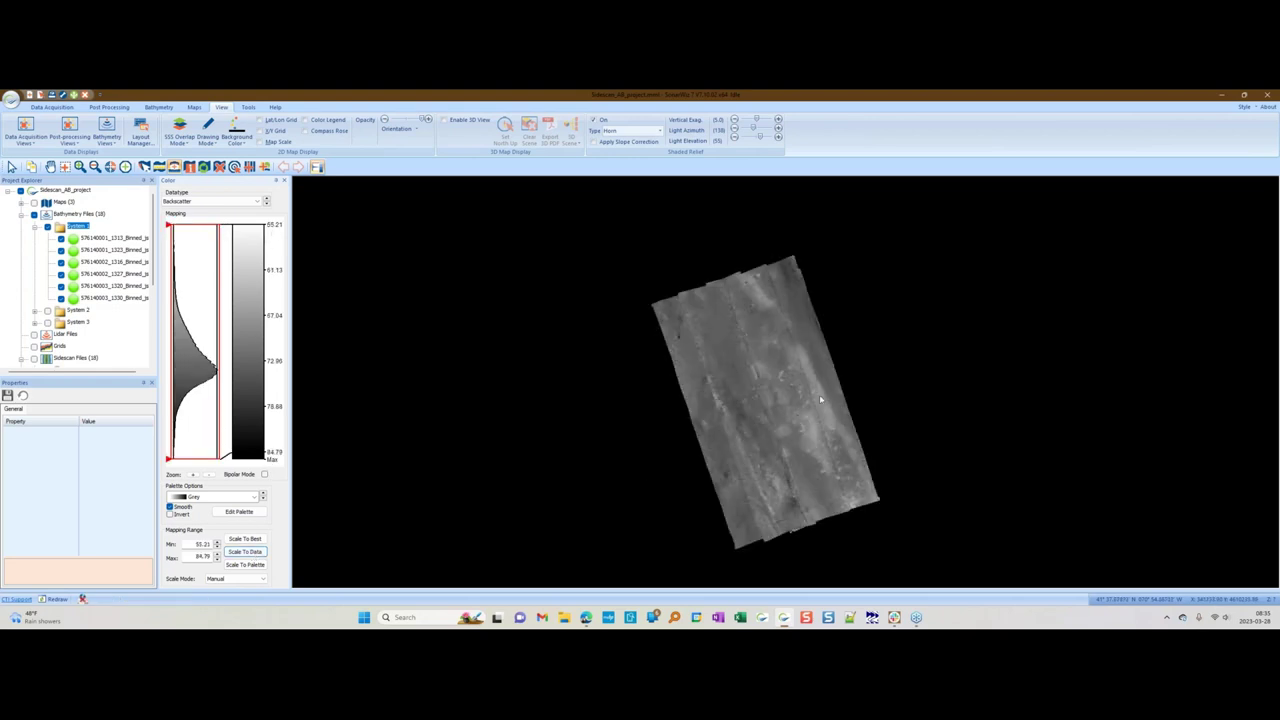
# - Show the System 2 bathymetry files instead of System 1 and scale the backscatter color range to their data
pyautogui.click(48, 228)
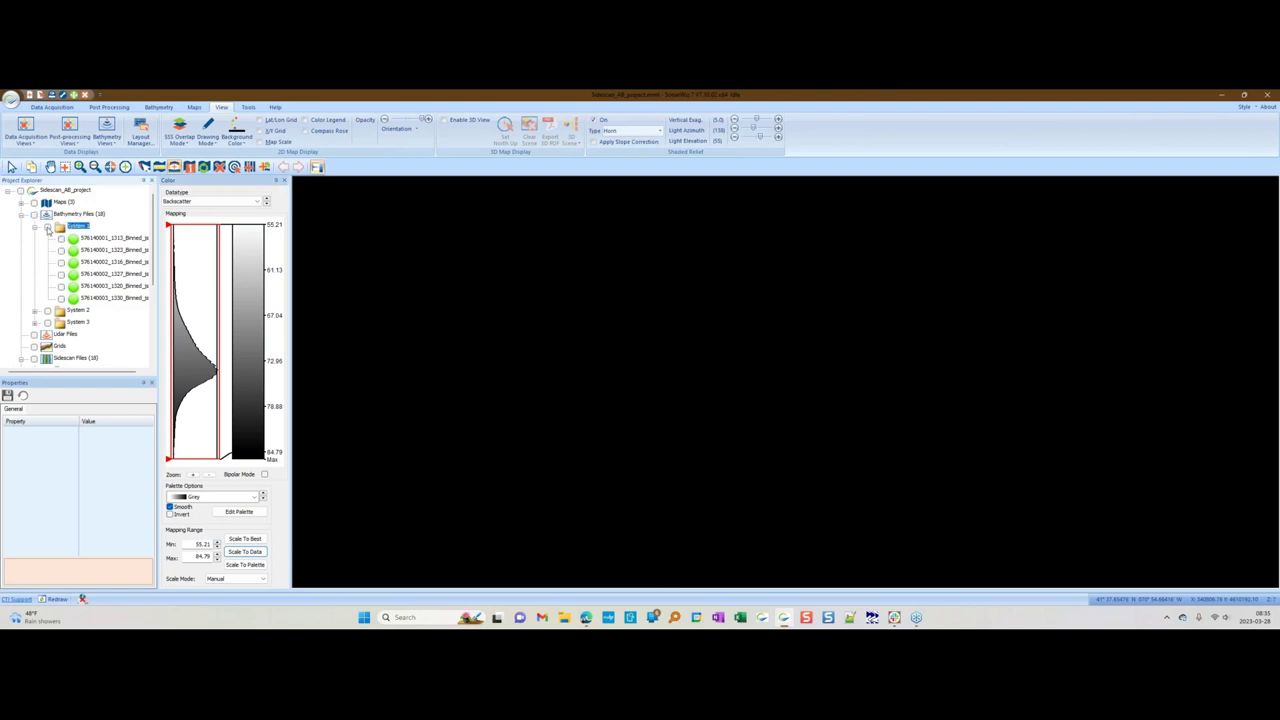
pyautogui.click(47, 311)
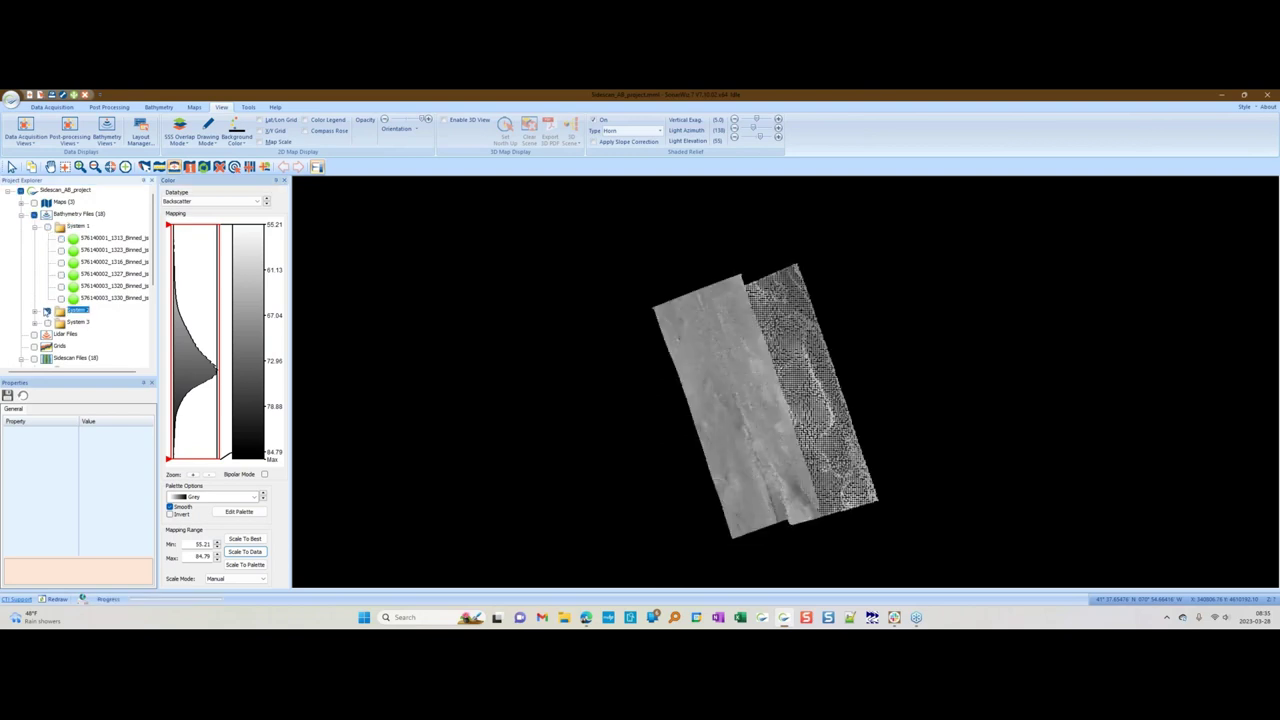
pyautogui.click(245, 551)
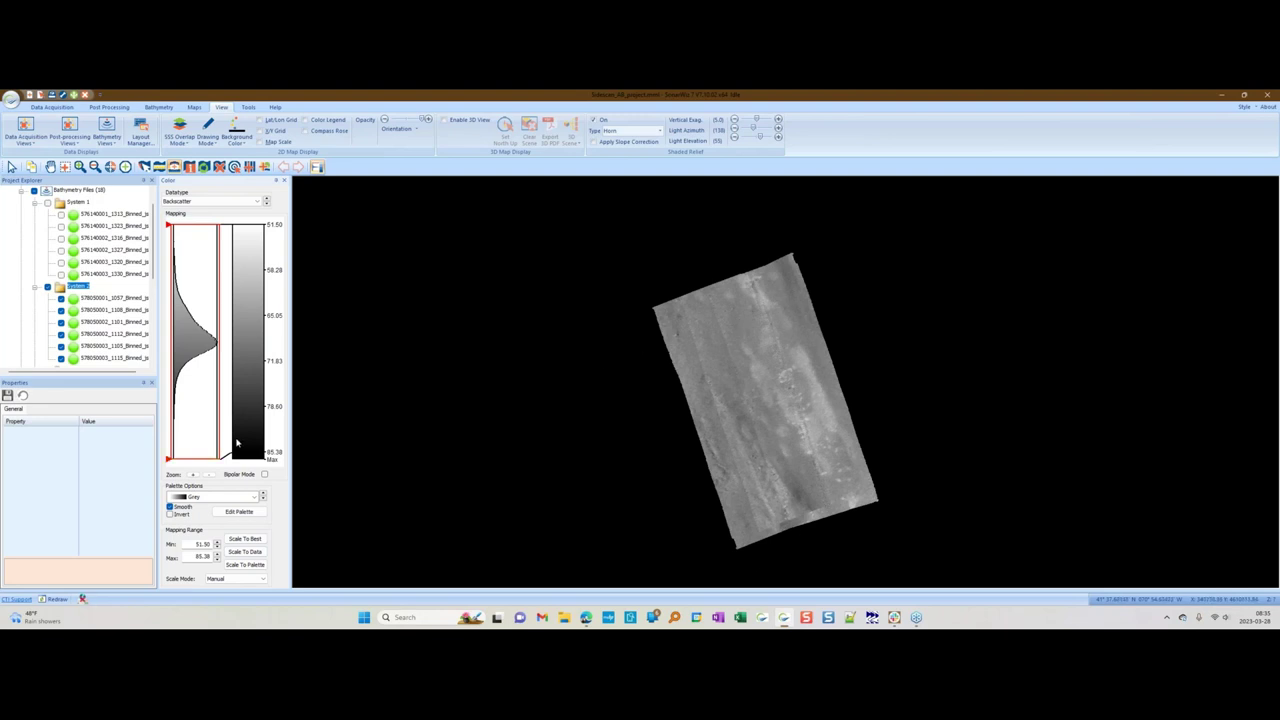
# - Show the System 3 bathymetry files instead of System 2, list them and scale the backscatter color range to their data
pyautogui.click(47, 287)
pyautogui.click(34, 287)
pyautogui.click(47, 298)
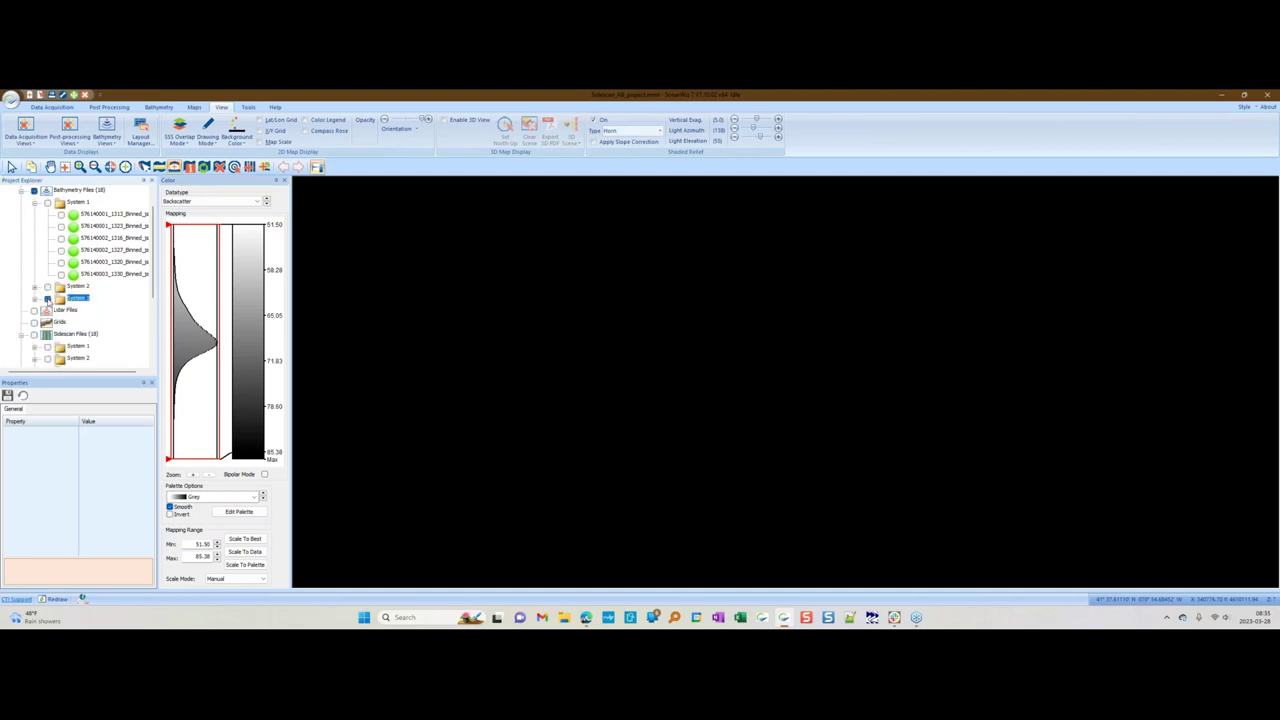
pyautogui.click(34, 298)
pyautogui.click(244, 552)
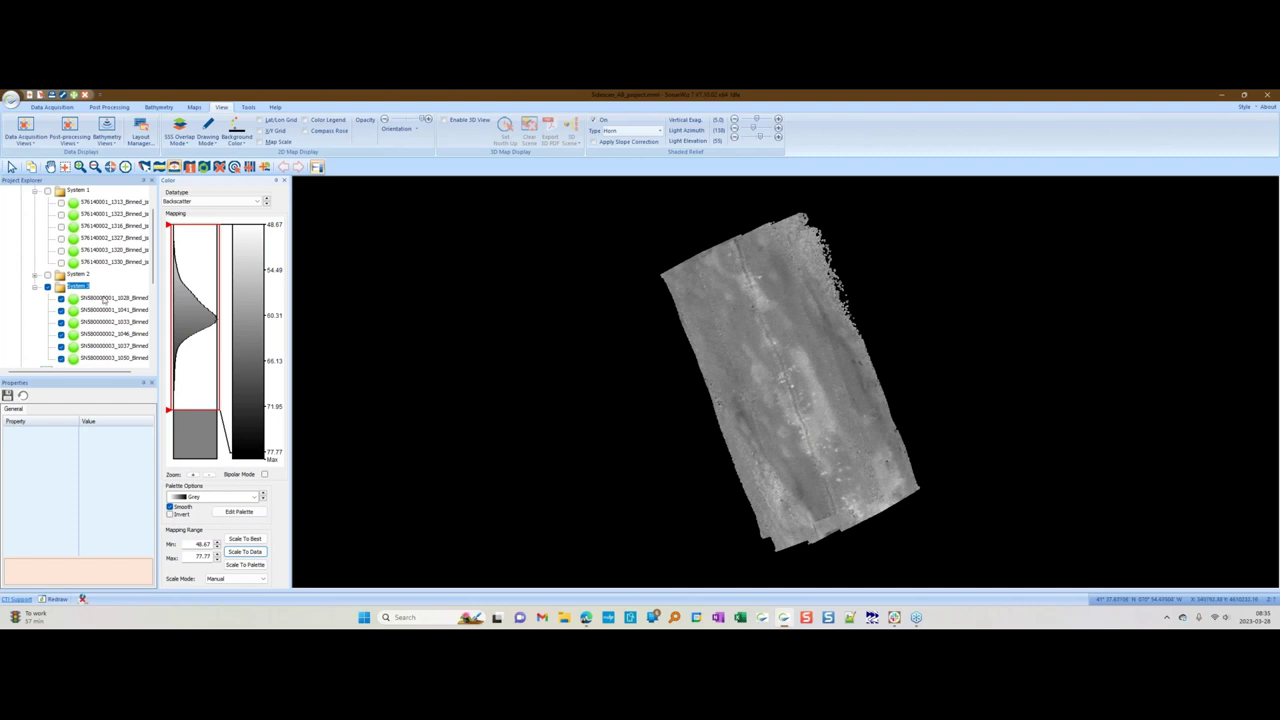
# - Hide the System 3 bathymetry files and collapse the System 1 and System 3 groups
pyautogui.click(47, 287)
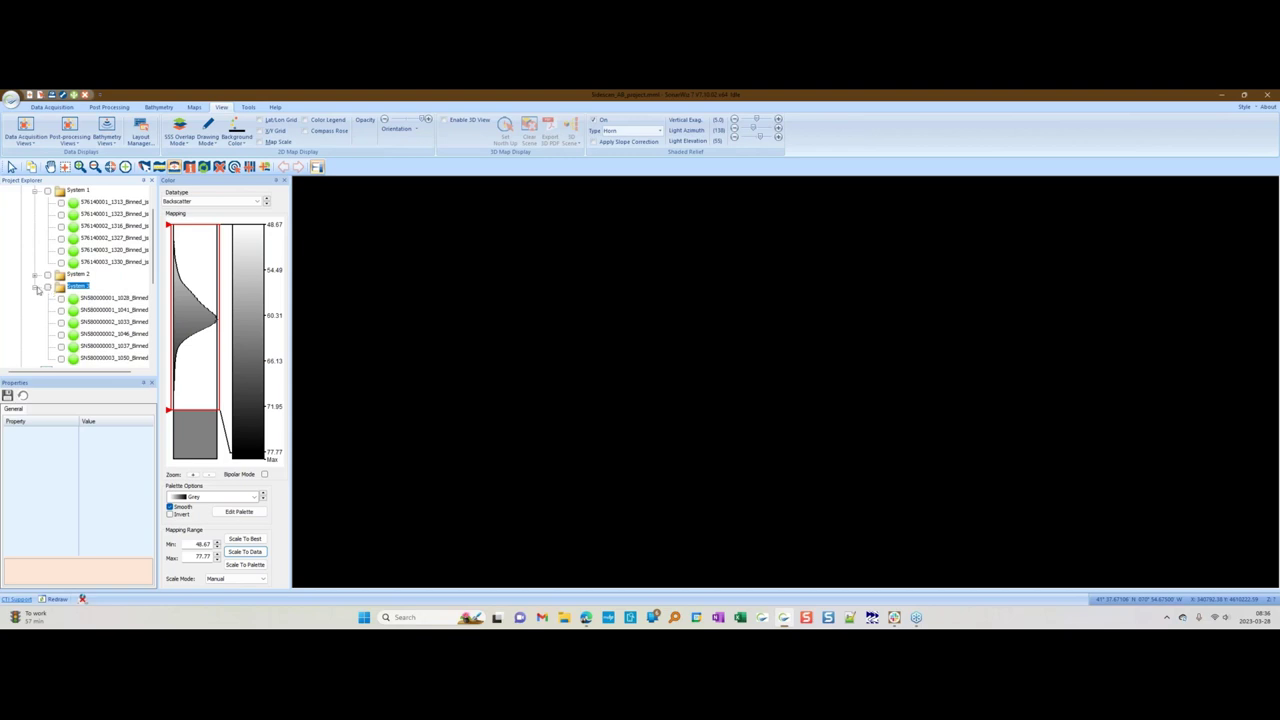
pyautogui.click(36, 287)
pyautogui.click(36, 190)
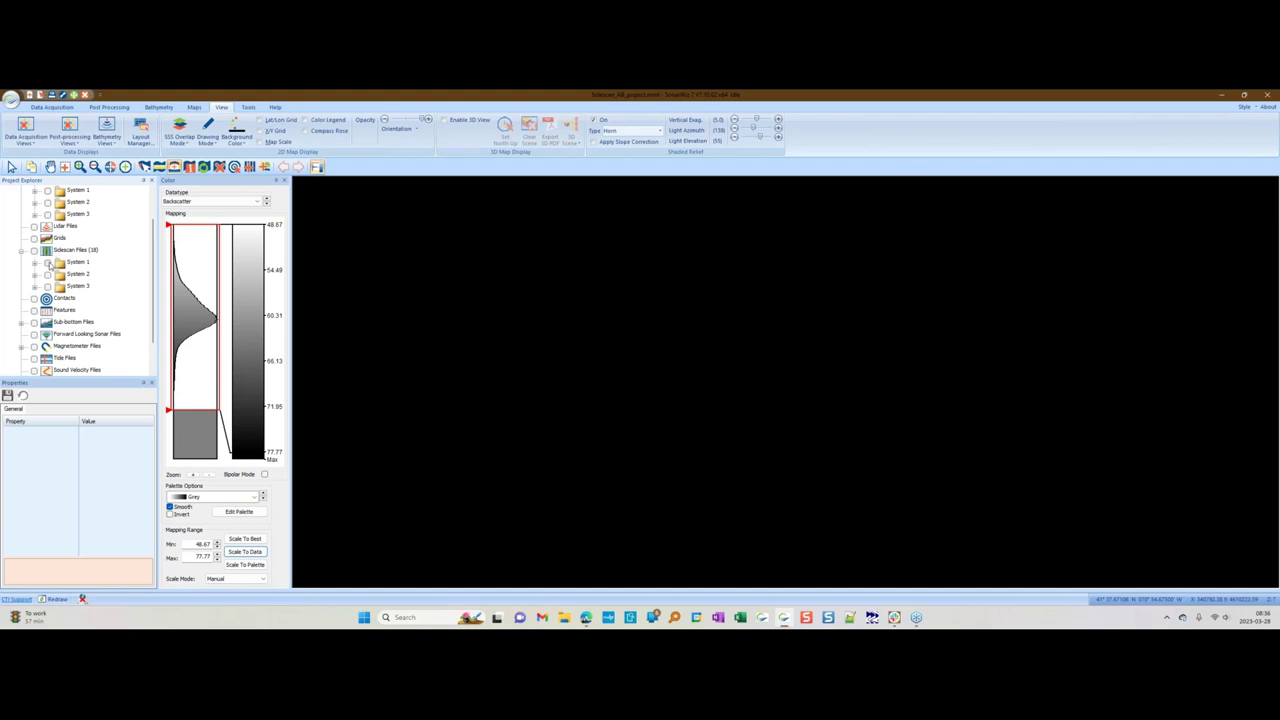
# - Create an amplitude grid named System_1 from the System 1 bathymetry files with cell size 1 and the Blend algorithm, replacing the existing file
pyautogui.click(47, 190)
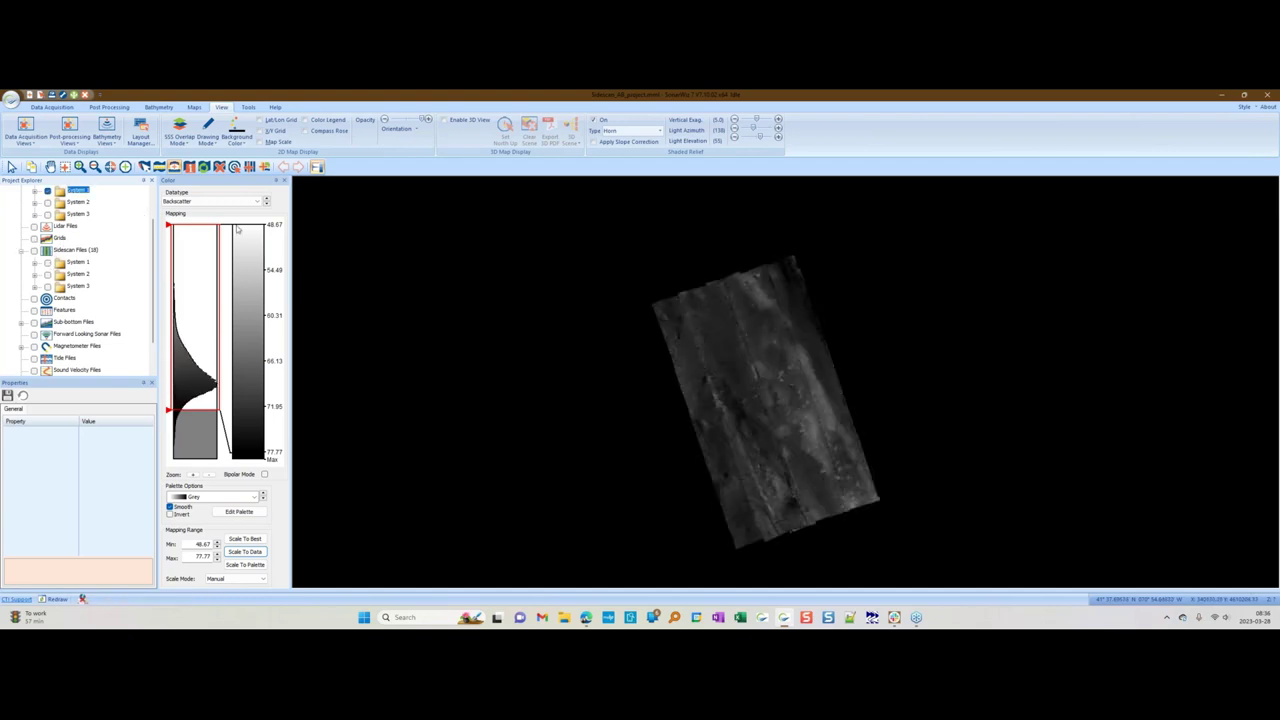
pyautogui.rightClick(66, 239)
pyautogui.click(103, 257)
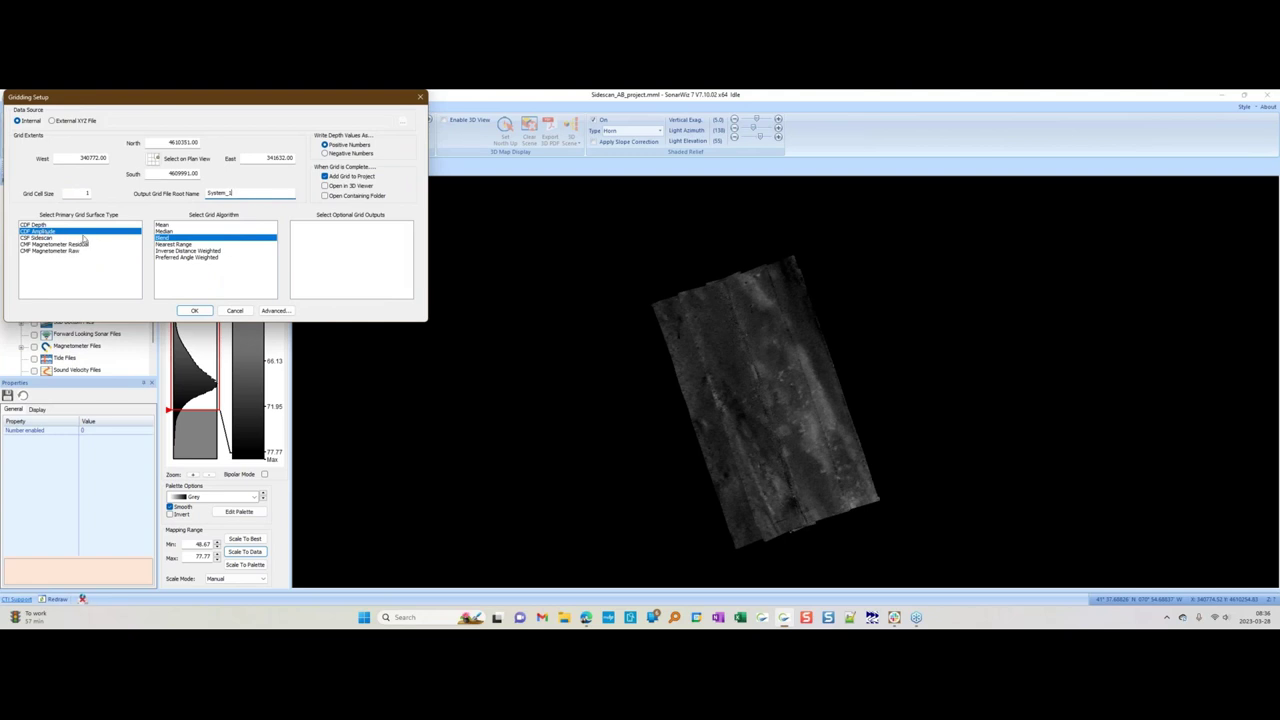
pyautogui.click(194, 310)
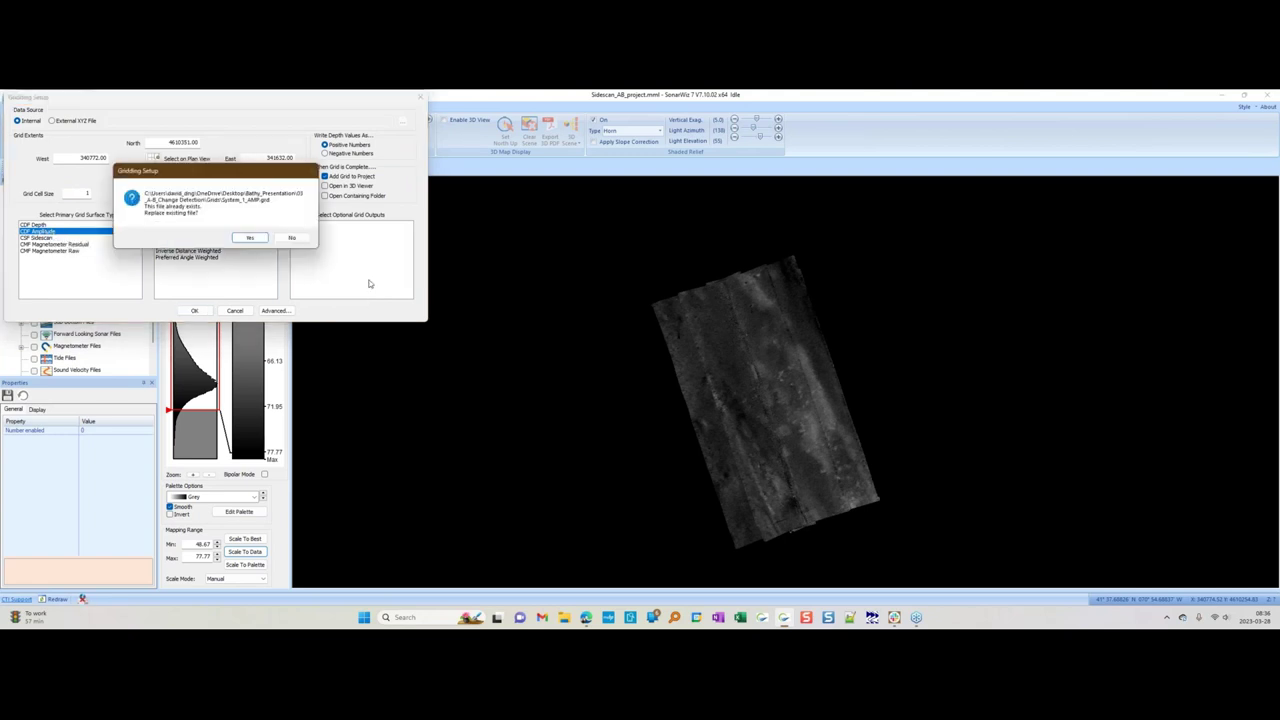
pyautogui.click(251, 237)
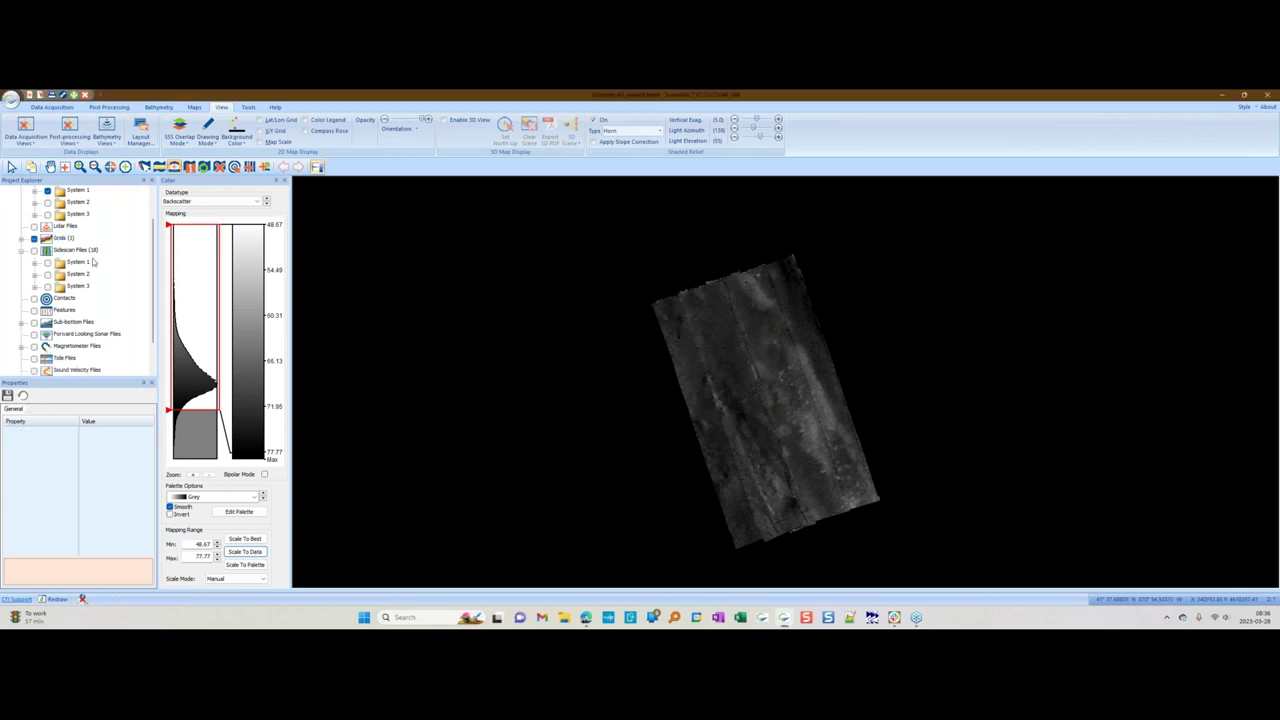
# - Enable only the System 3 bathymetry files and create an amplitude grid named System_3 with cell size 1 and Blend, replacing the existing file
pyautogui.click(47, 190)
pyautogui.click(47, 214)
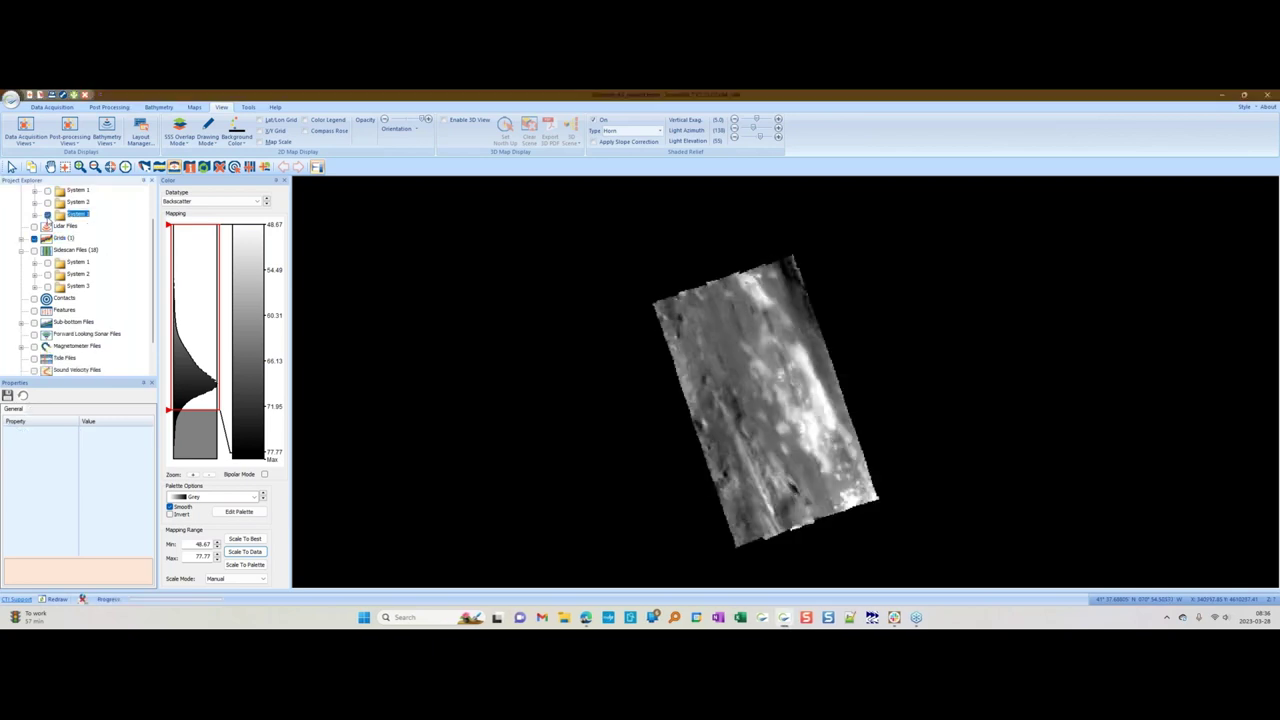
pyautogui.click(21, 241)
pyautogui.click(63, 238)
pyautogui.rightClick(63, 238)
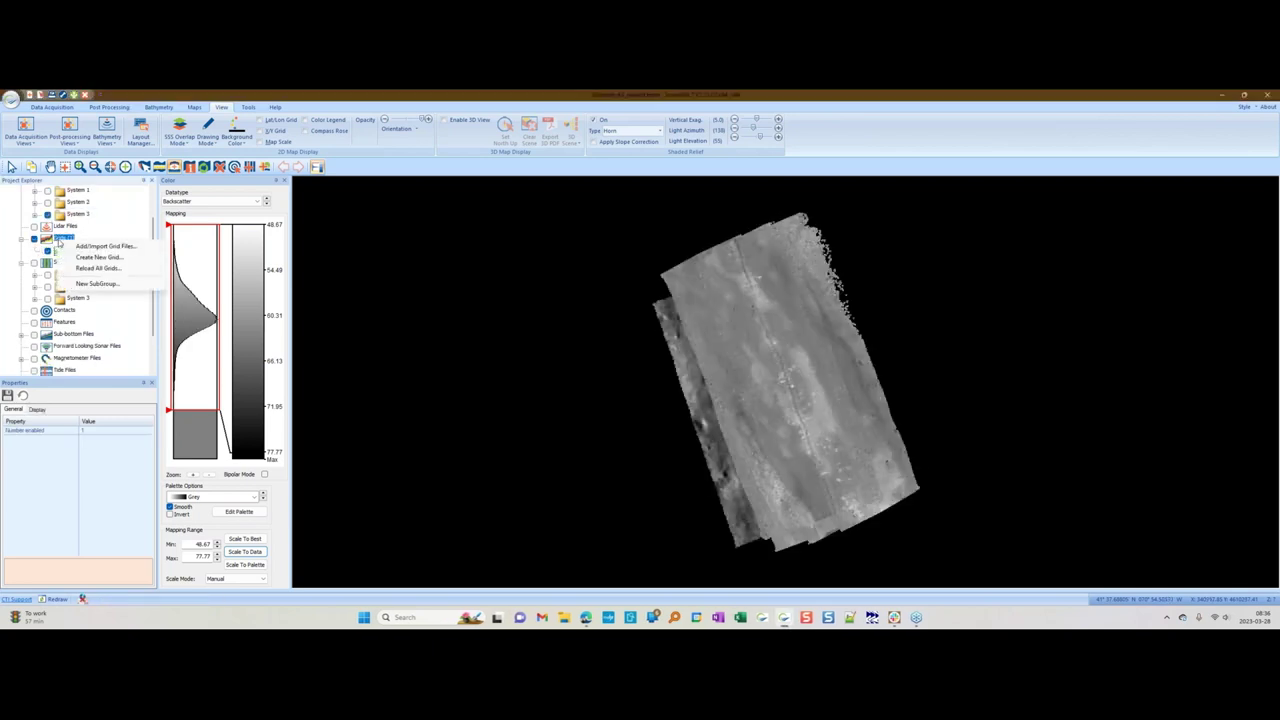
pyautogui.click(98, 257)
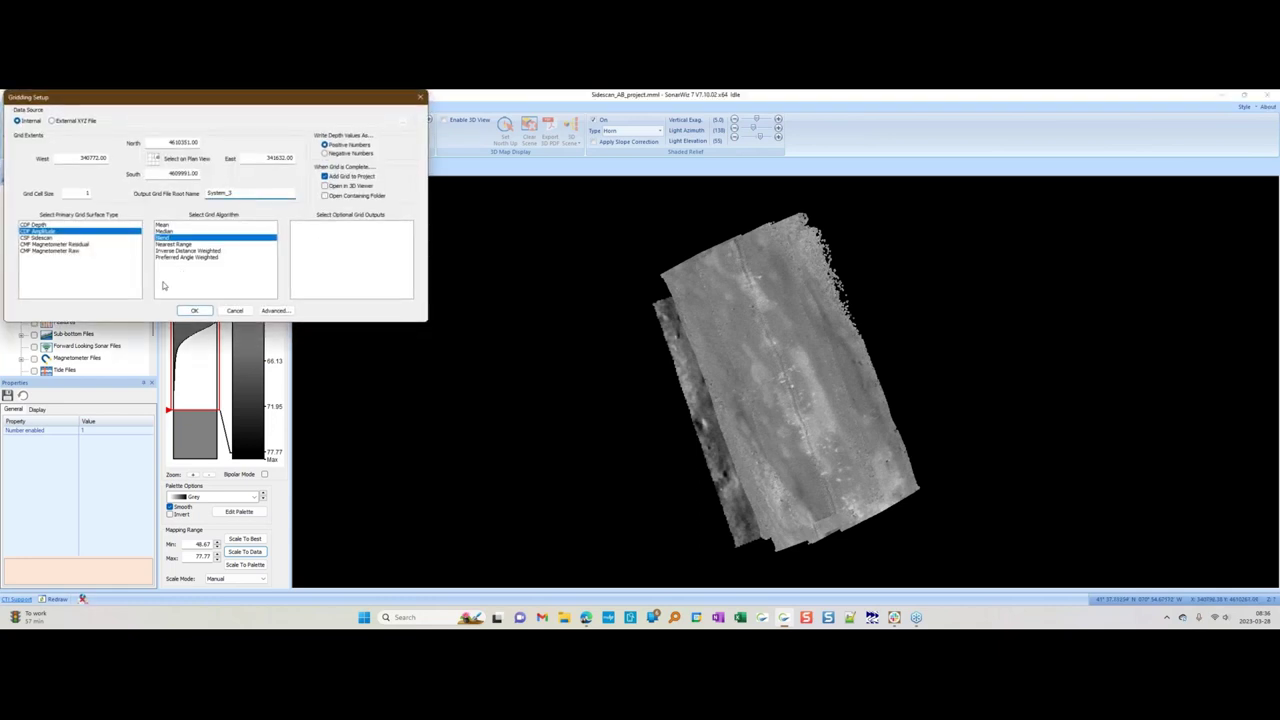
pyautogui.click(194, 310)
pyautogui.click(250, 239)
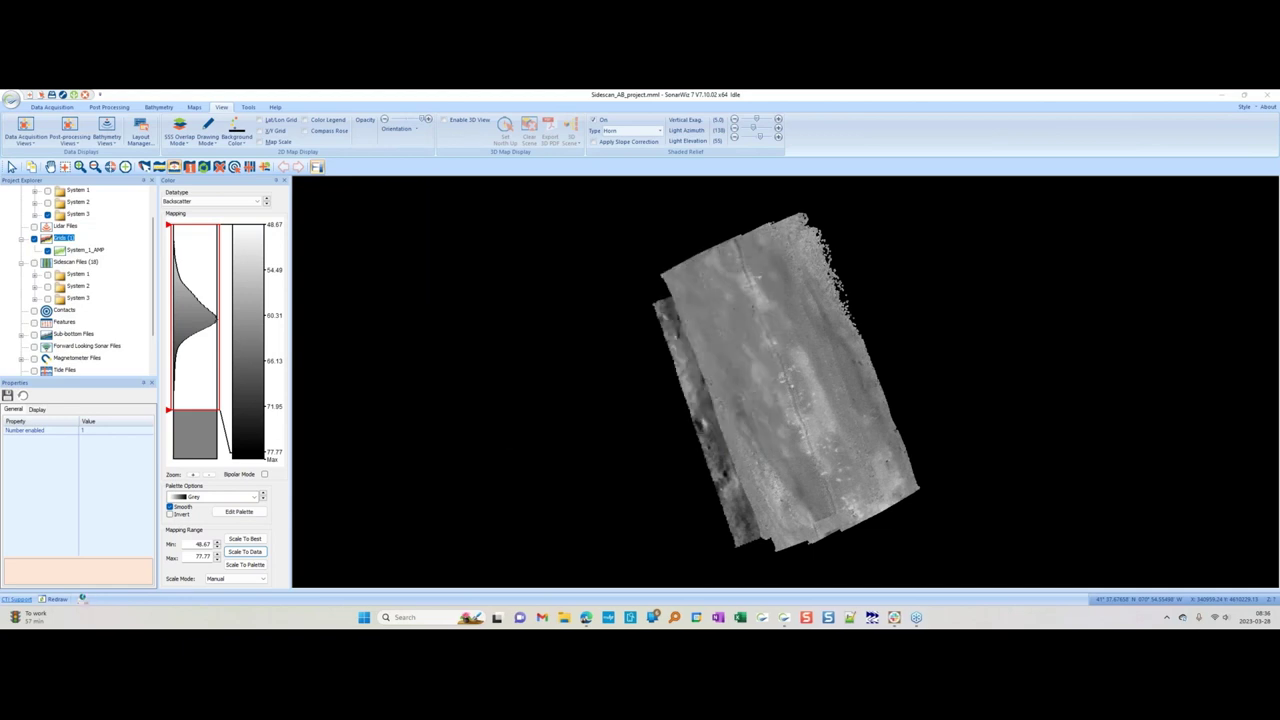
# - Hide the System 3 bathymetry files so that only the System_1_AMP and System_3_AMP grids are displayed
pyautogui.click(84, 250)
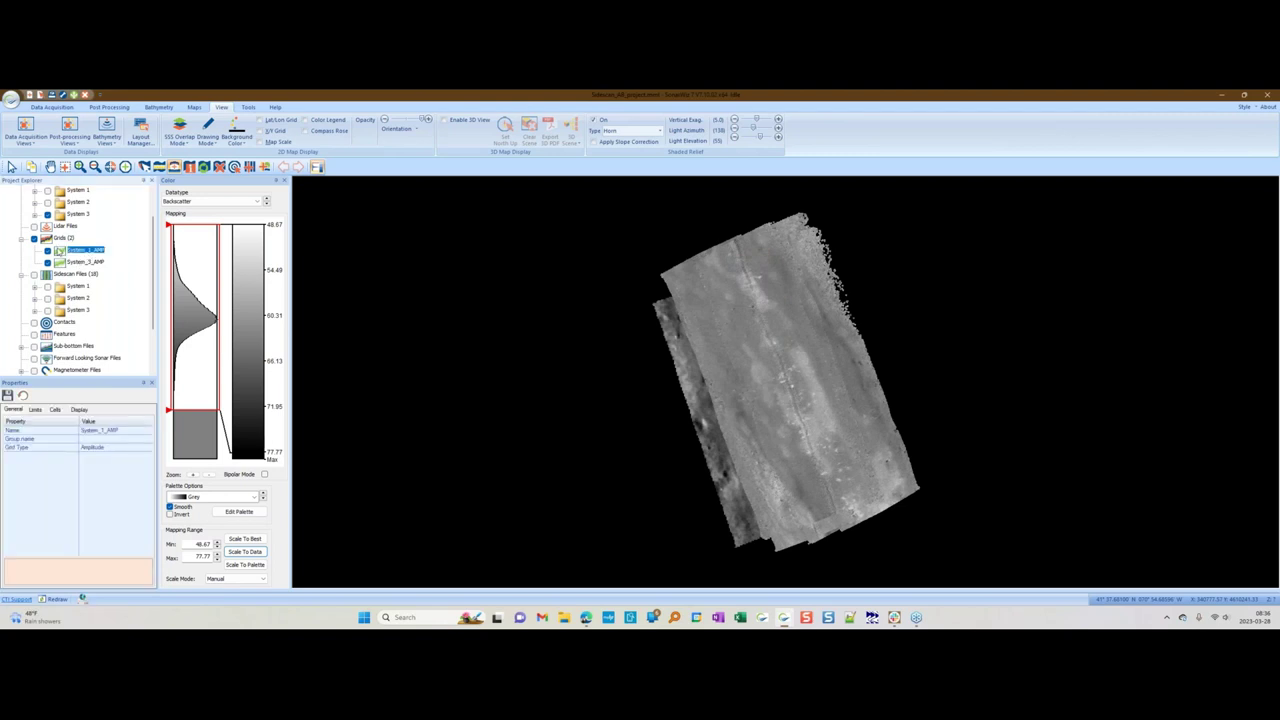
pyautogui.click(47, 215)
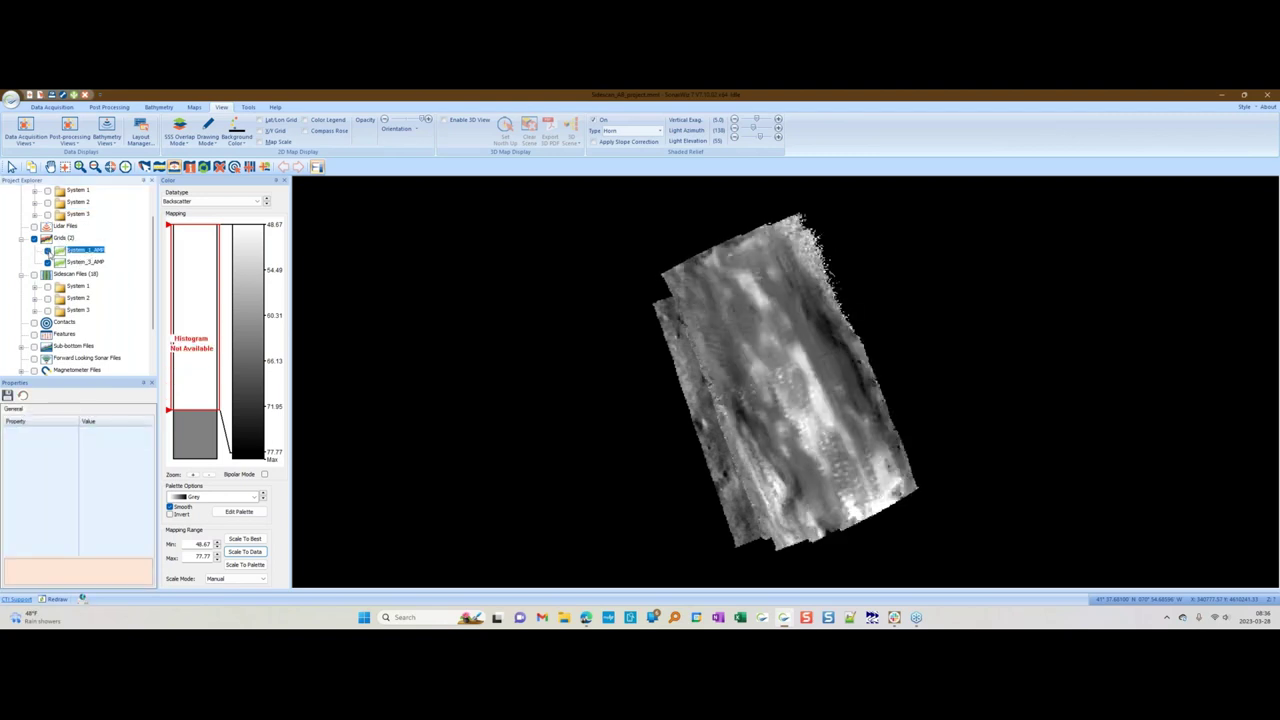
# - Compare the System_1_AMP and System_3_AMP grids by switching their visibility on and off in the map
pyautogui.click(47, 250)
pyautogui.click(47, 250)
pyautogui.click(47, 262)
pyautogui.click(47, 262)
pyautogui.click(47, 262)
pyautogui.click(47, 262)
pyautogui.click(47, 262)
pyautogui.click(47, 262)
pyautogui.click(47, 262)
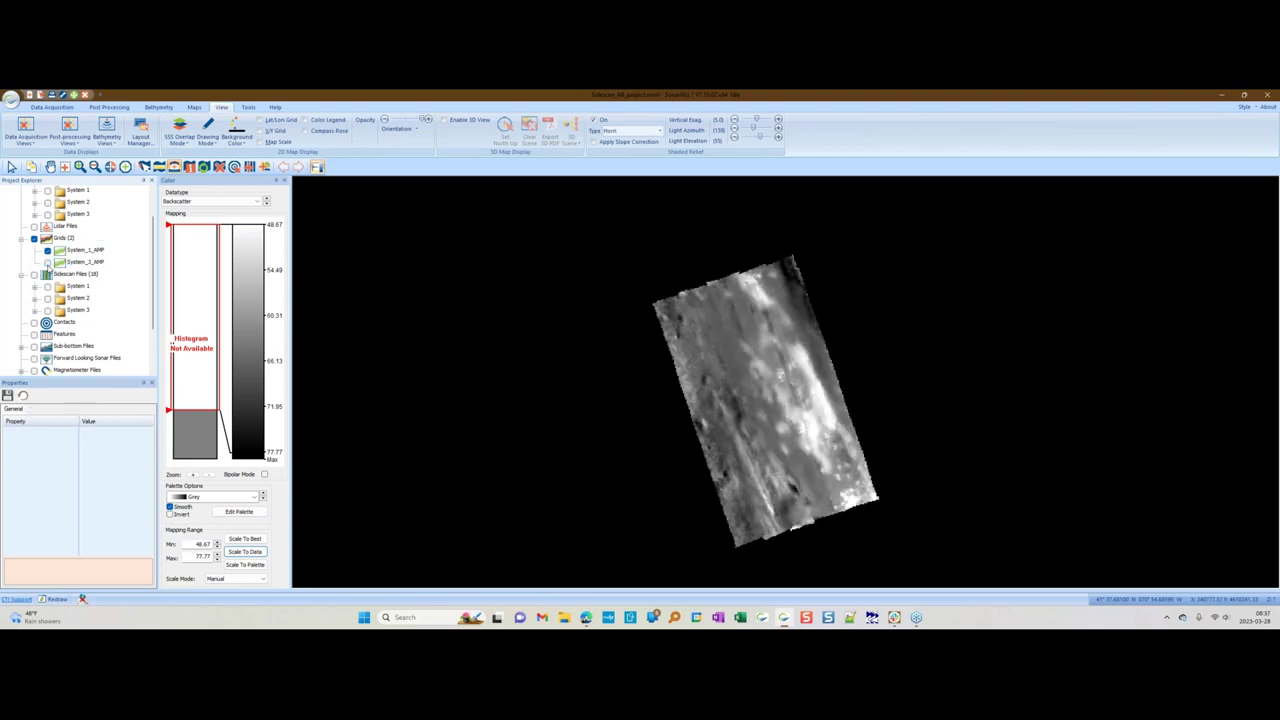
pyautogui.click(47, 262)
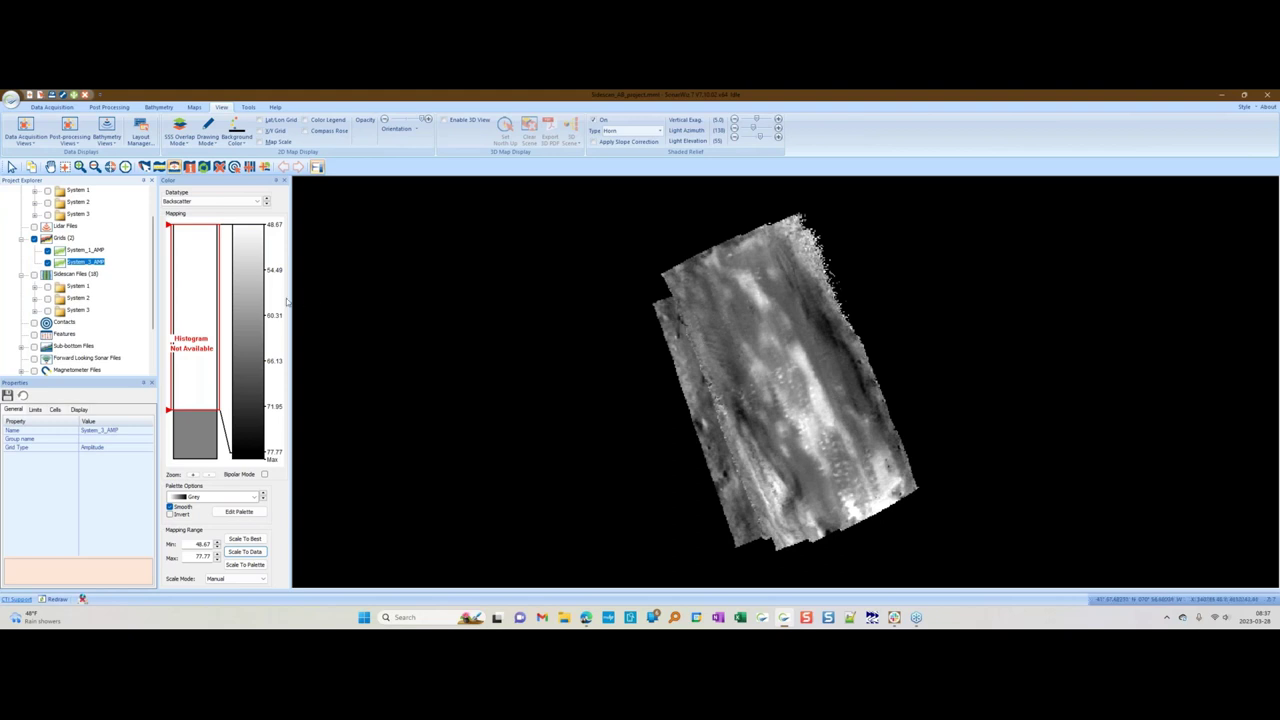
# - Start an A minus B change detection on System_1_AMP with System_3_AMP.grd from the Grids folder as reference surface B
pyautogui.rightClick(90, 250)
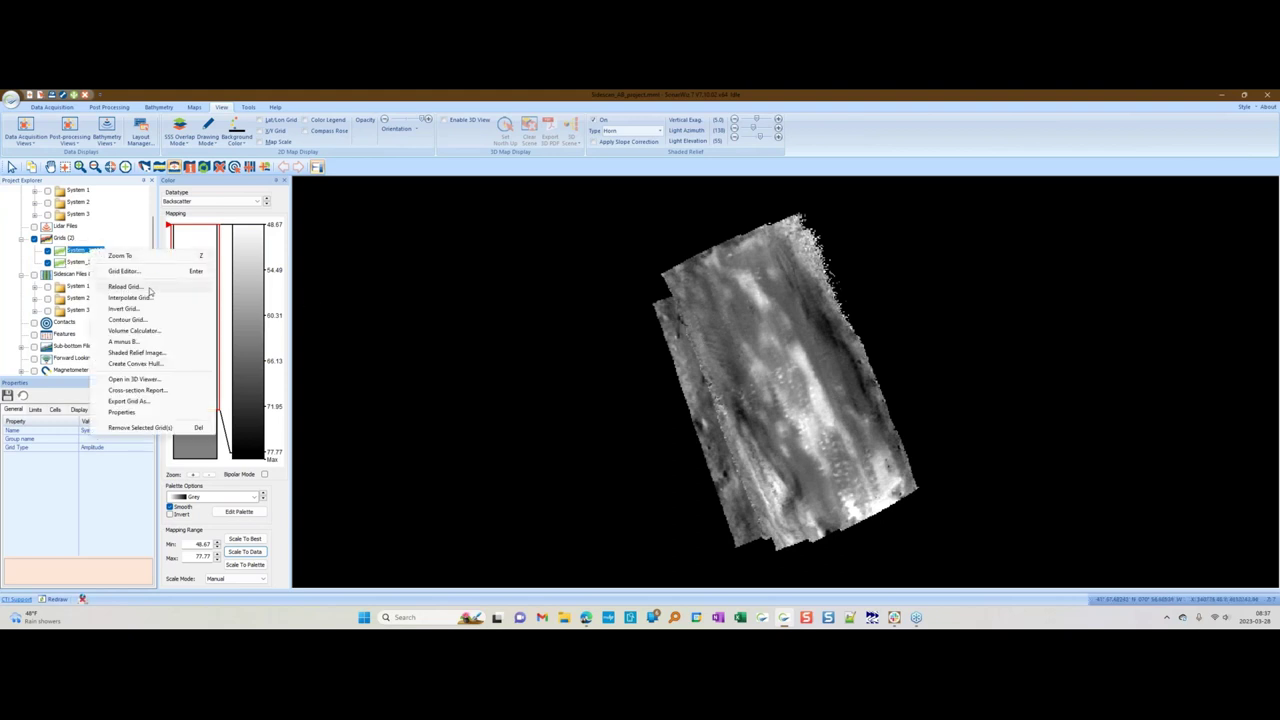
pyautogui.click(125, 341)
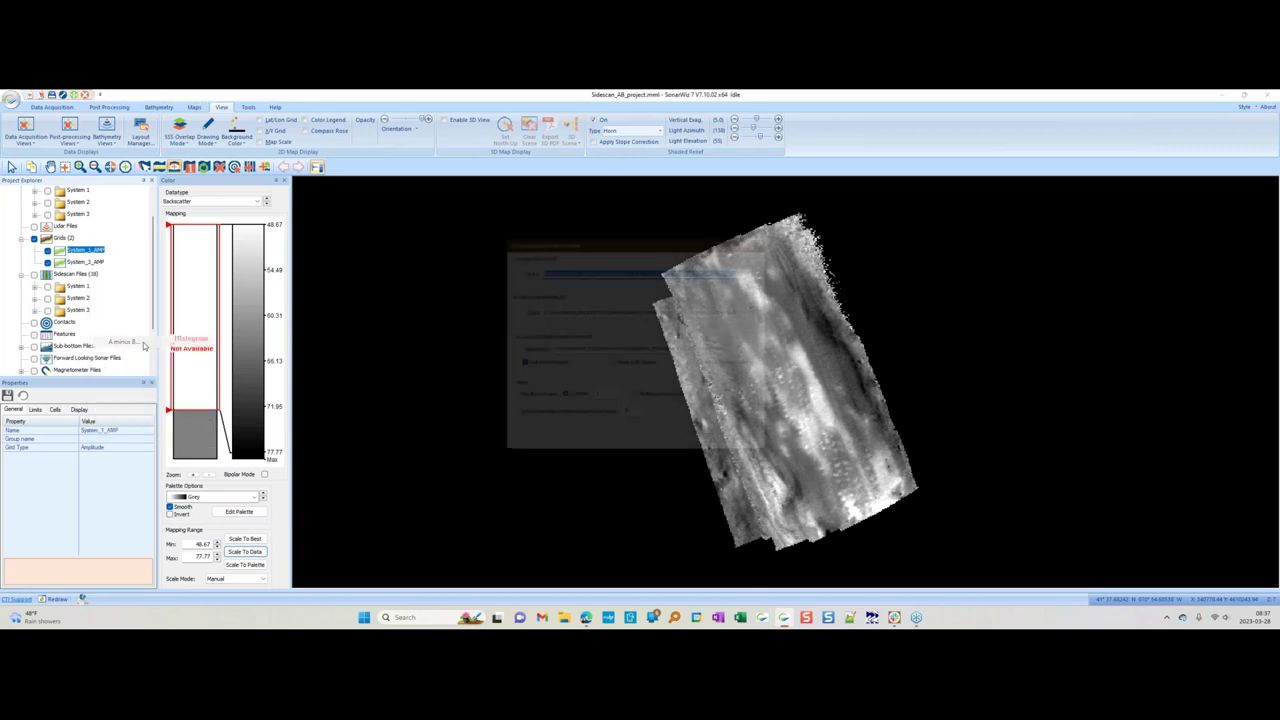
pyautogui.click(766, 308)
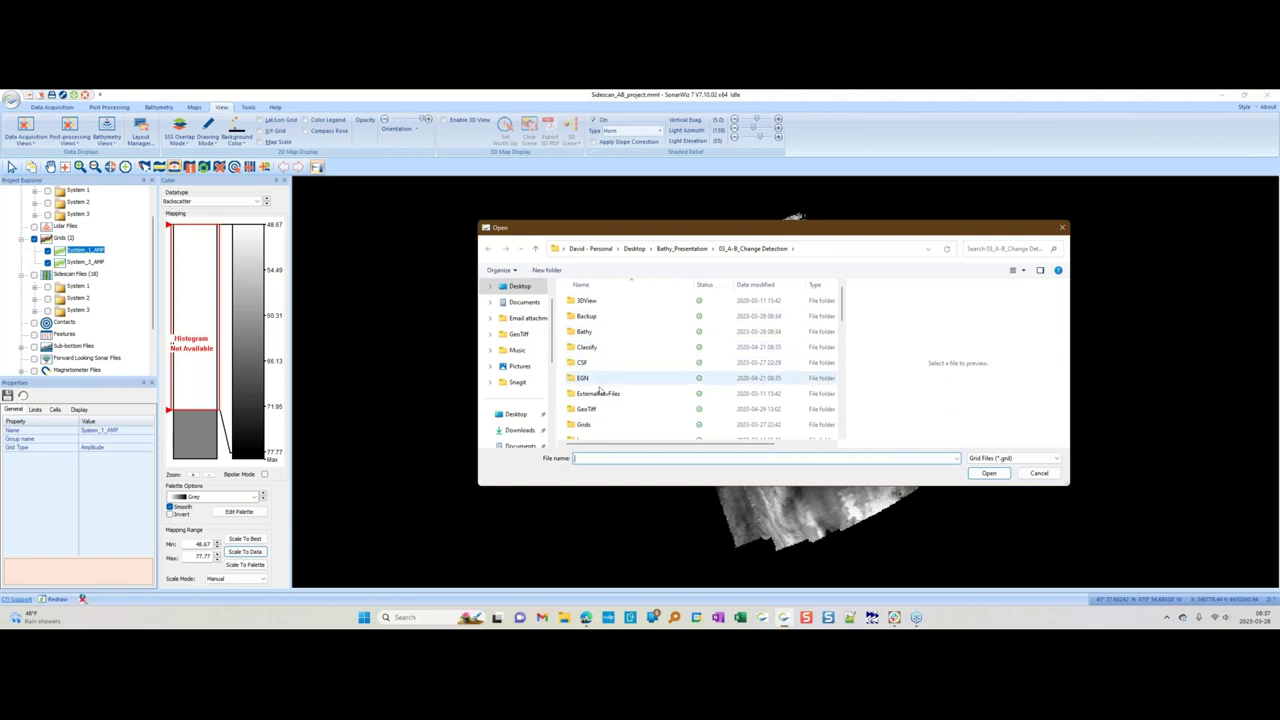
pyautogui.doubleClick(588, 424)
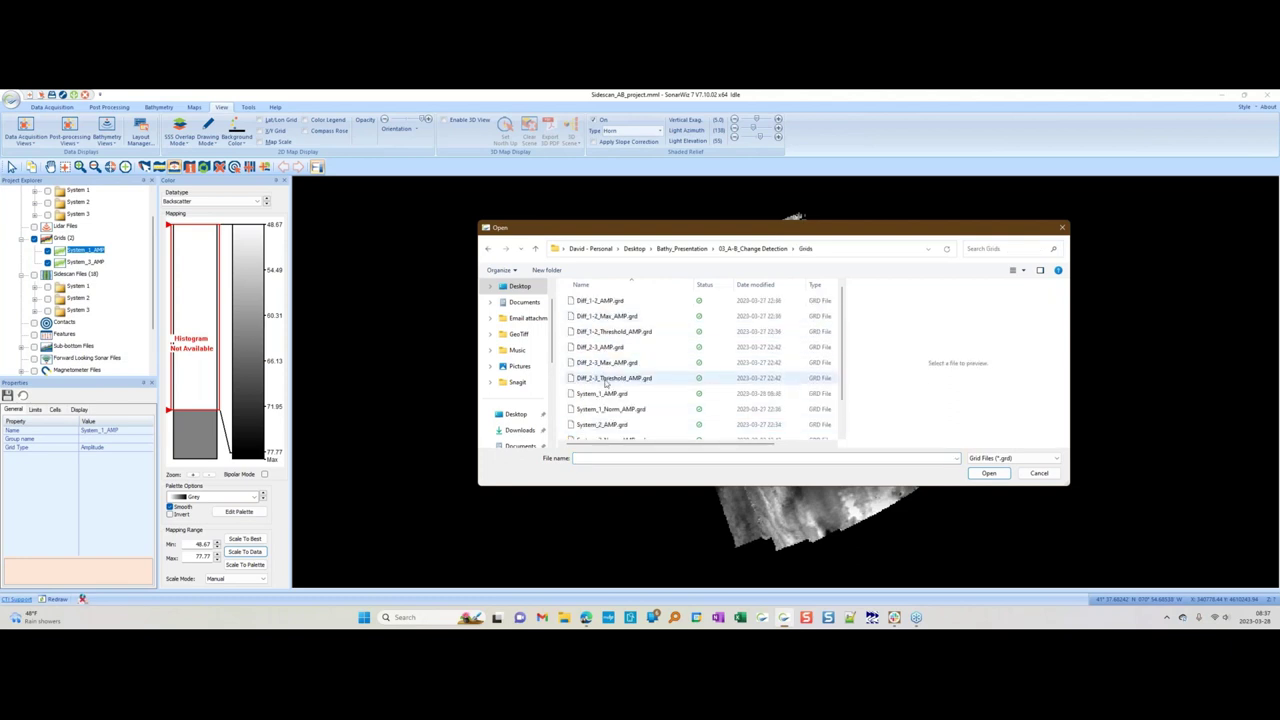
pyautogui.scroll(-1, 612, 428)
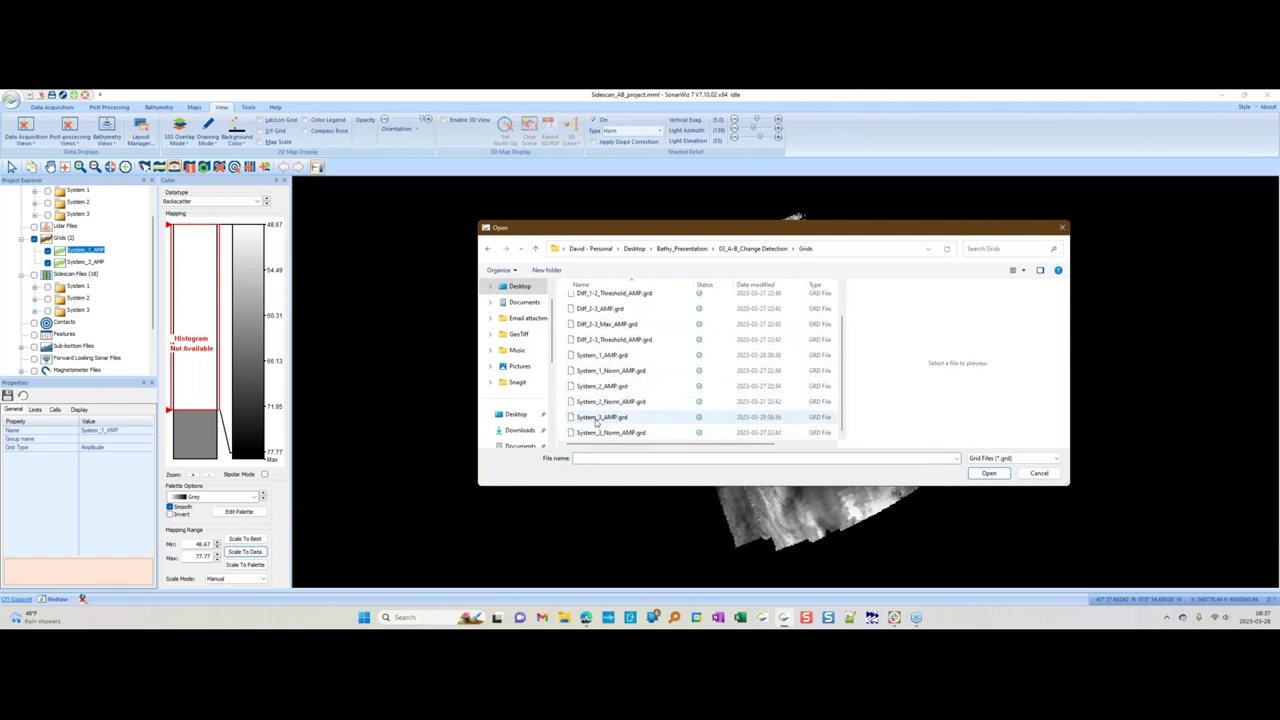
pyautogui.click(600, 417)
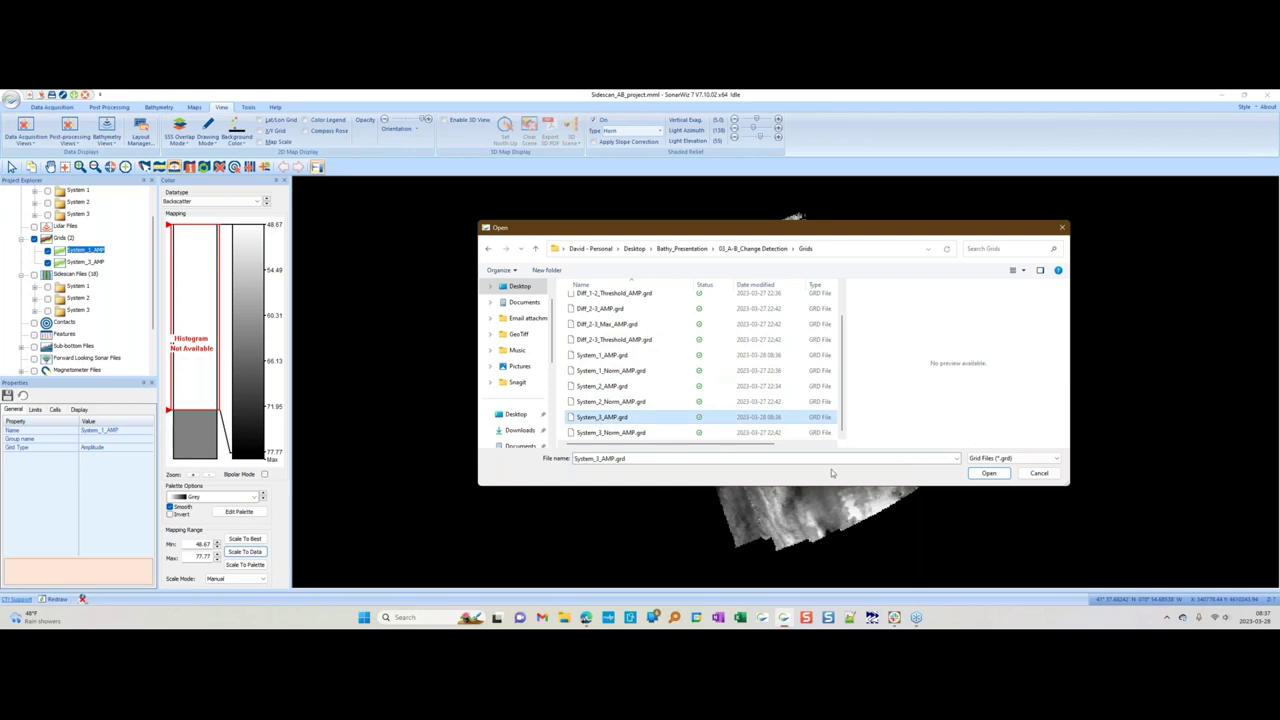
pyautogui.click(986, 474)
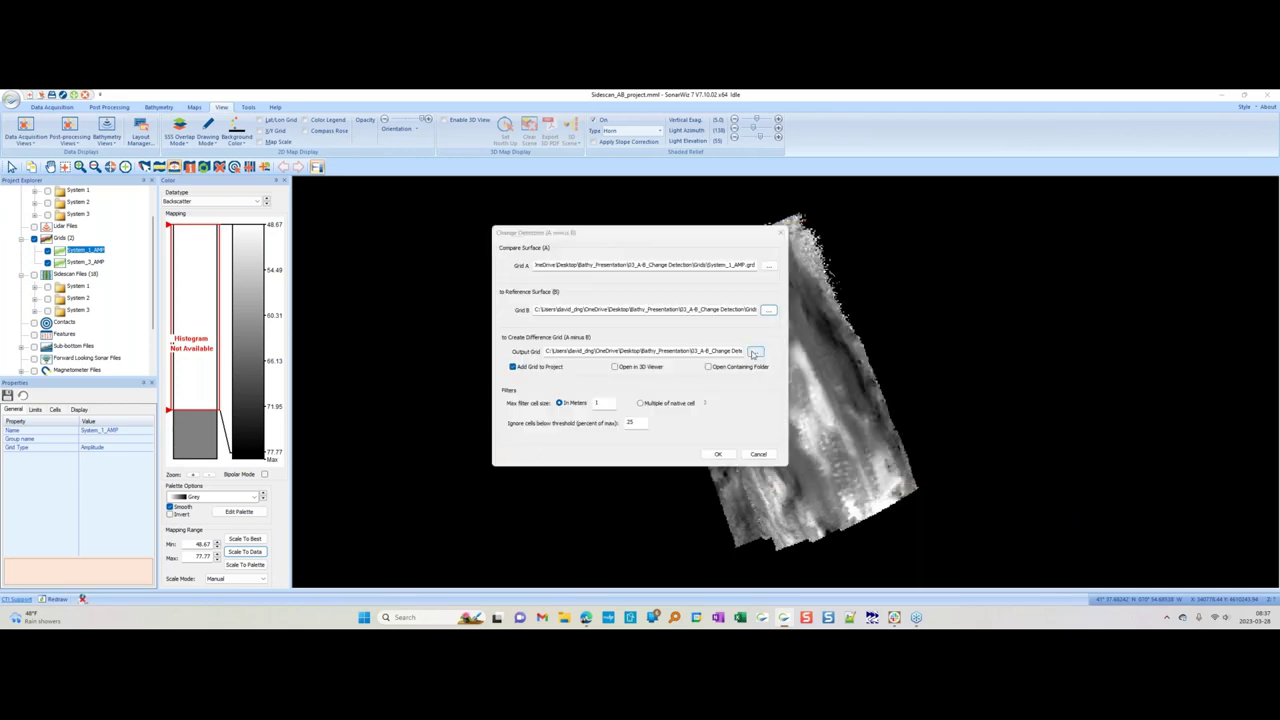
# - Name the output difference grid A-B, set the max filter cell size to 3 meters, and run the change detection
pyautogui.click(755, 352)
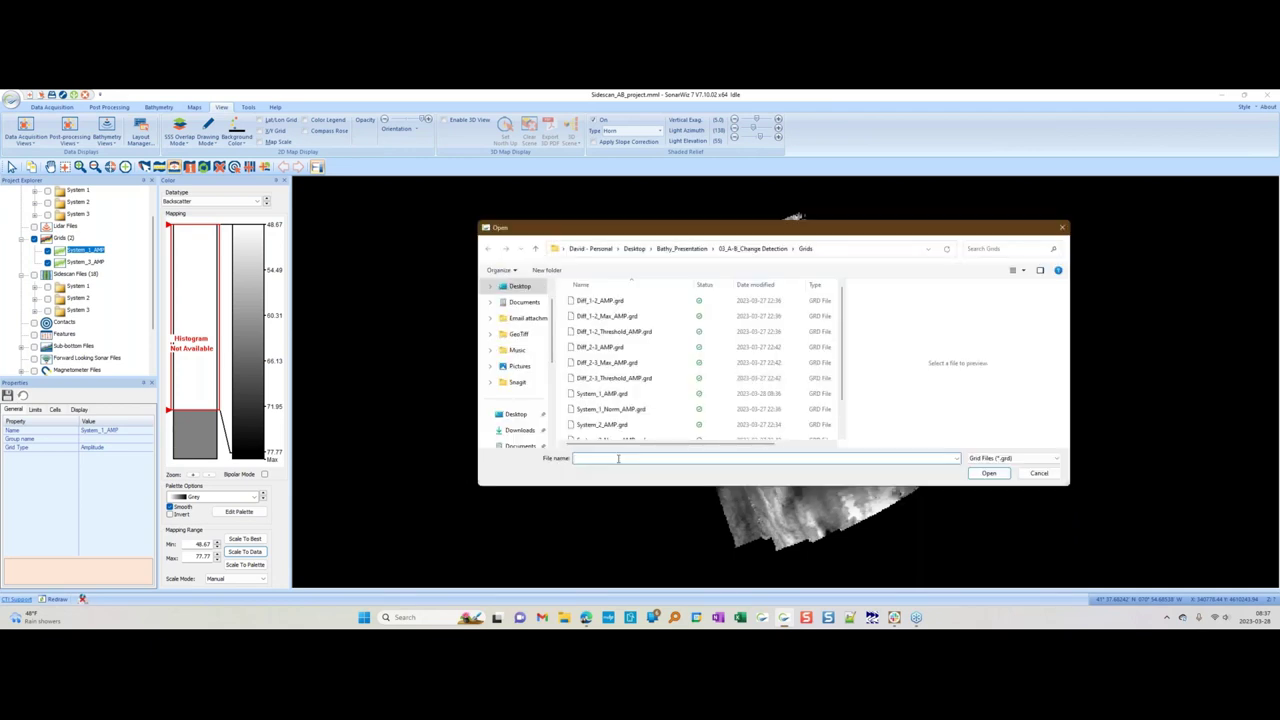
pyautogui.write('A-B')
pyautogui.press('Return')
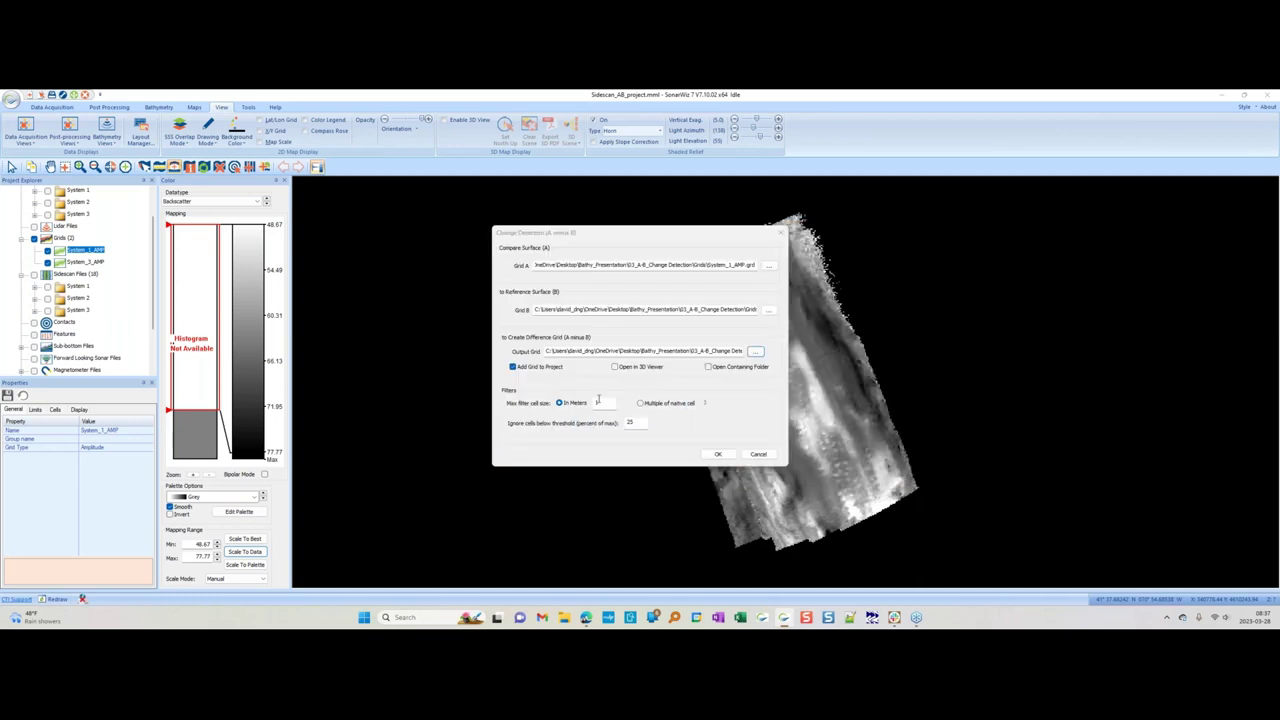
pyautogui.moveTo(603, 404); pyautogui.dragTo(589, 404)
pyautogui.doubleClick(636, 424)
pyautogui.click(724, 457)
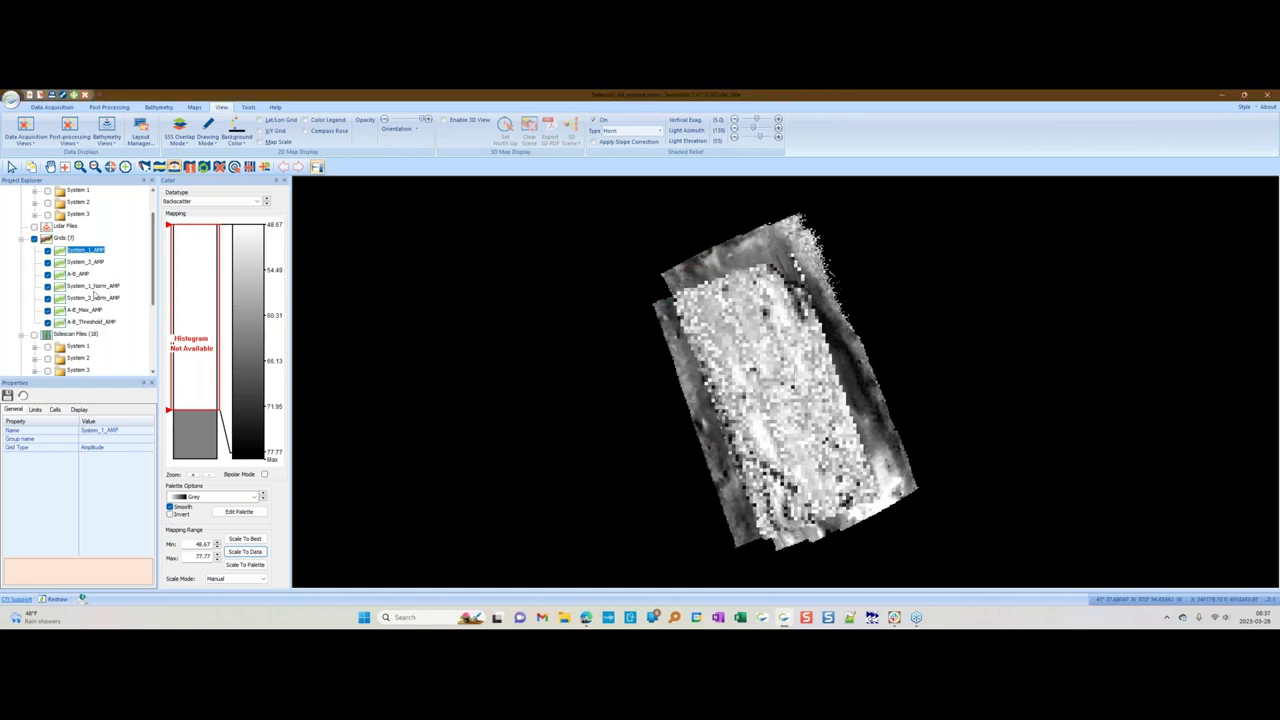
# - Hide the A-B_AMP, A-B_Max_AMP and both Norm grids, leaving A-B_Threshold_AMP displayed over the System_1_AMP and System_3_AMP grids
pyautogui.click(70, 322)
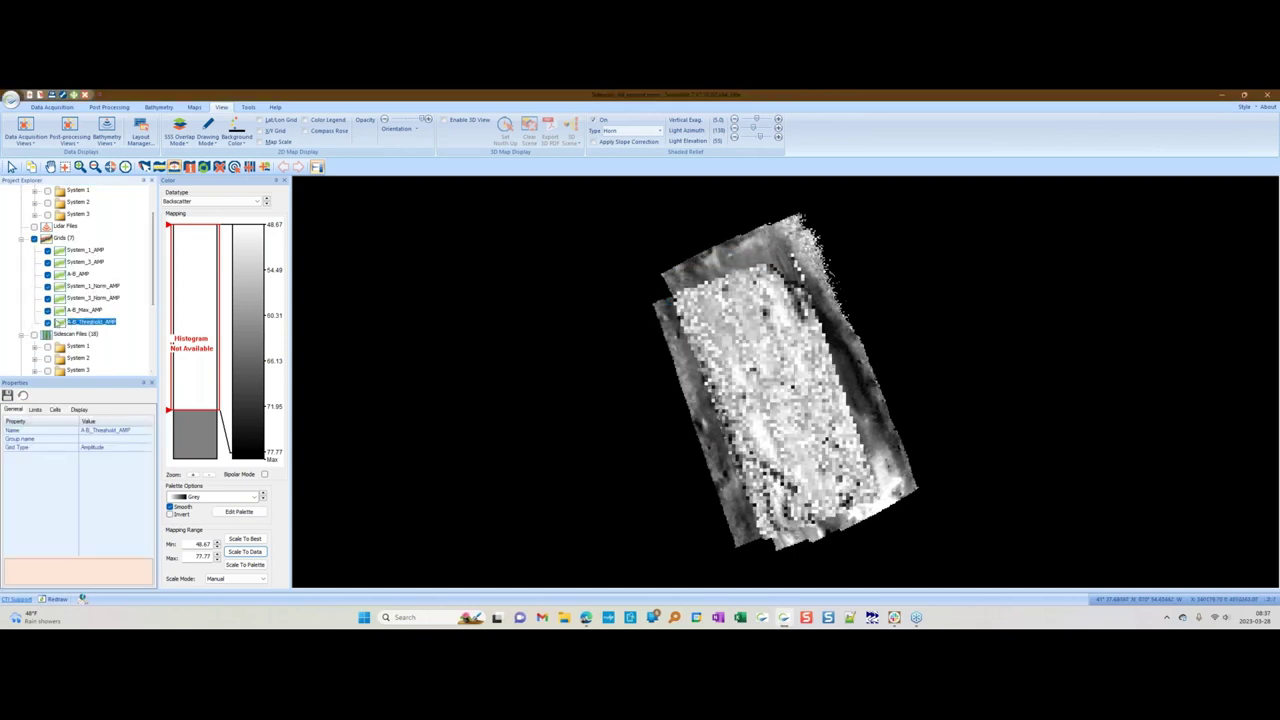
pyautogui.click(49, 311)
pyautogui.click(47, 322)
pyautogui.click(47, 298)
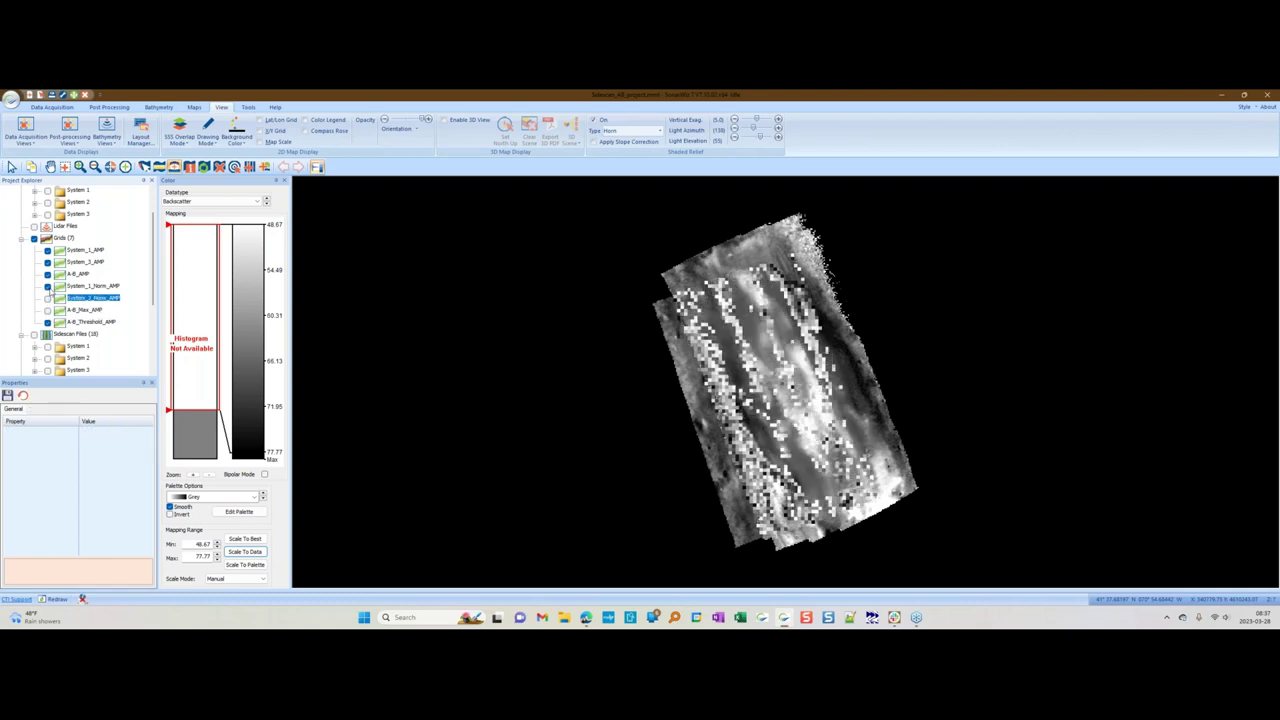
pyautogui.click(47, 286)
pyautogui.click(47, 274)
pyautogui.click(47, 274)
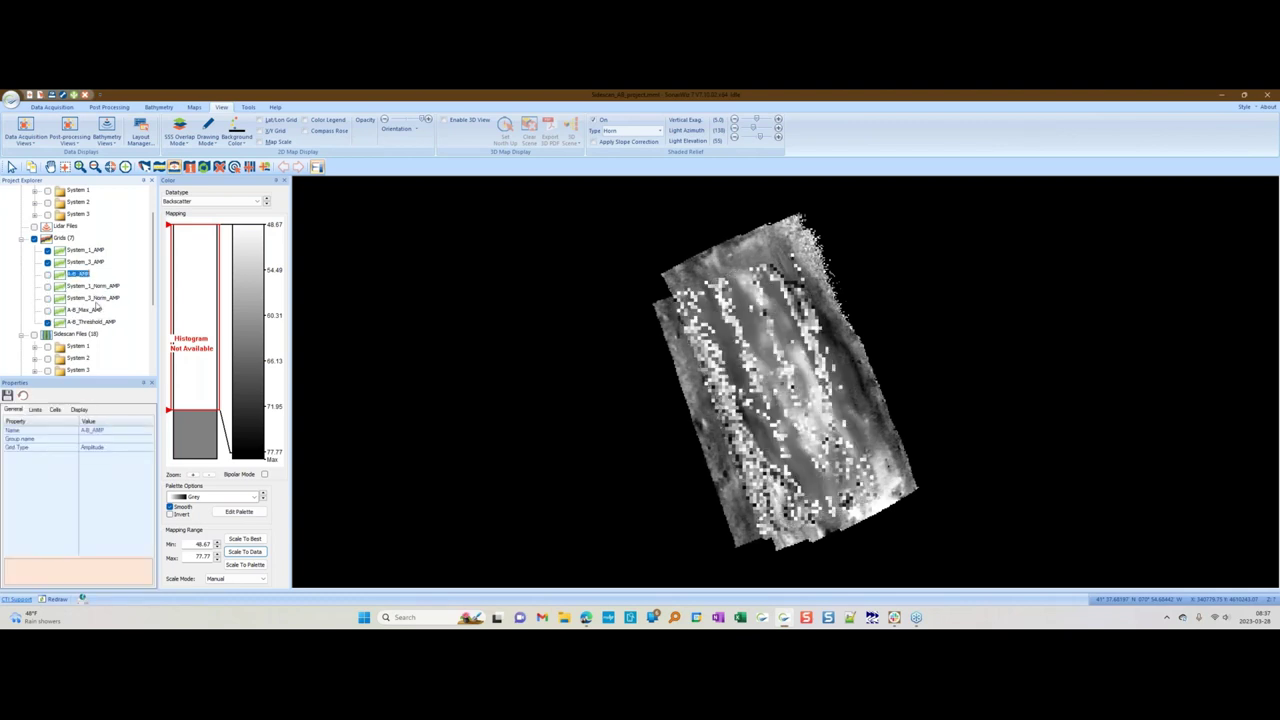
pyautogui.click(86, 322)
# - Rerun A minus B on System_1_AMP, ignoring cells below a threshold of 50 percent of max and overwriting the existing output
pyautogui.rightClick(85, 251)
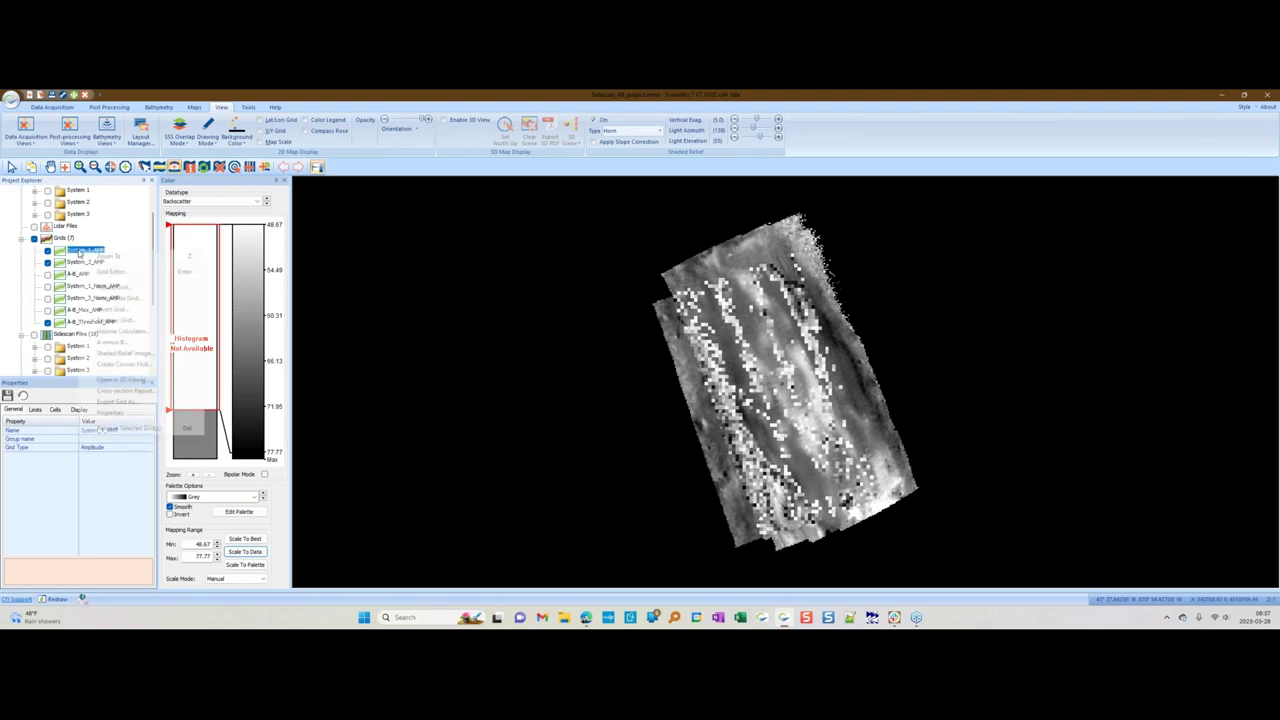
pyautogui.click(115, 342)
pyautogui.doubleClick(638, 423)
pyautogui.write('50')
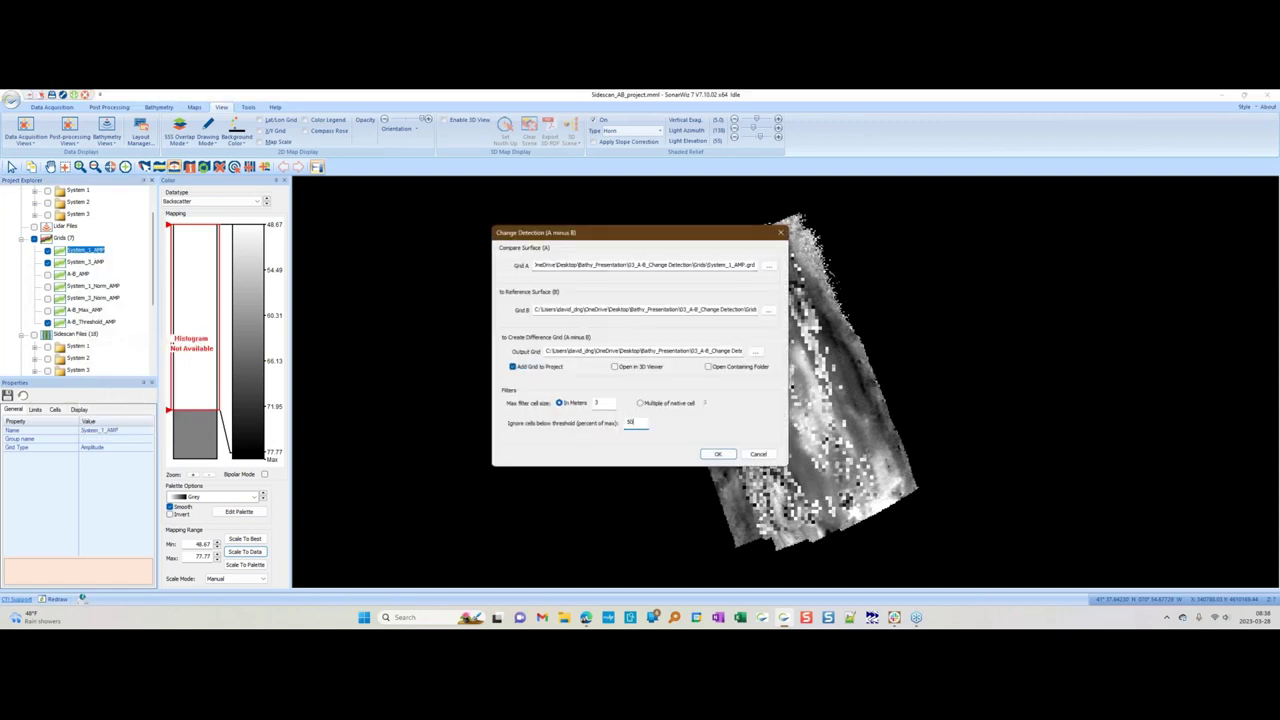
pyautogui.click(717, 454)
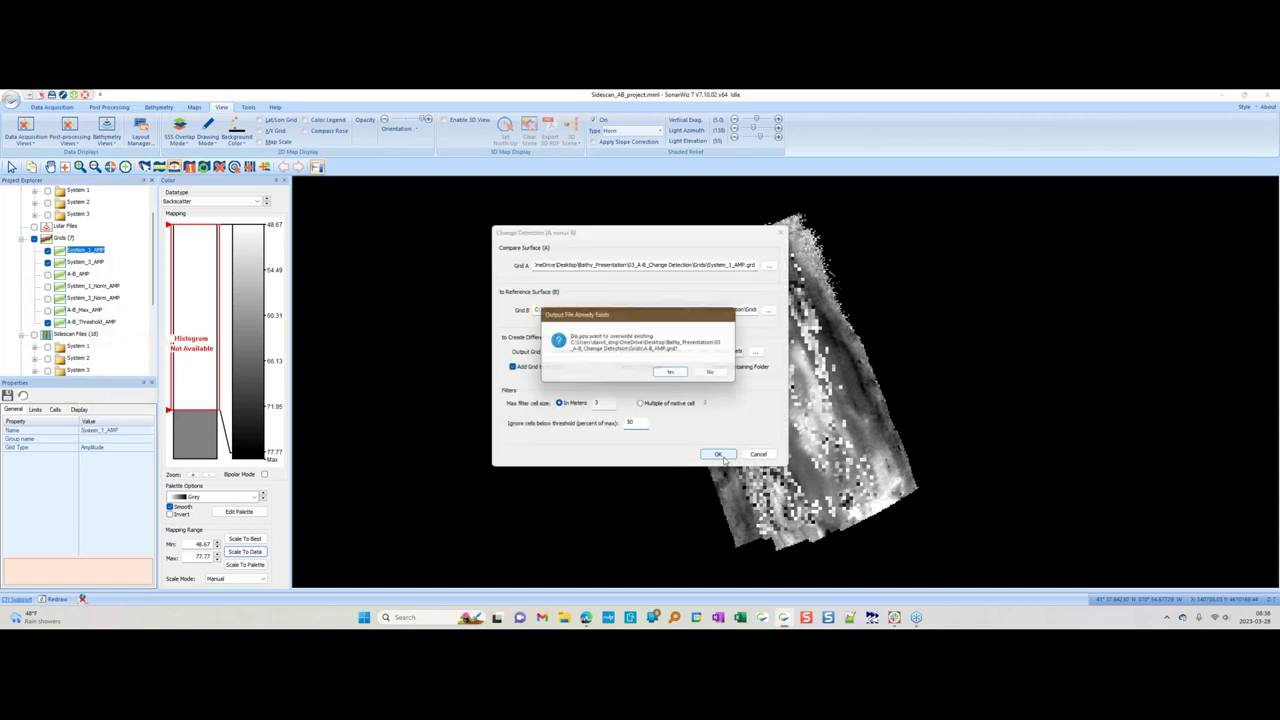
pyautogui.click(673, 374)
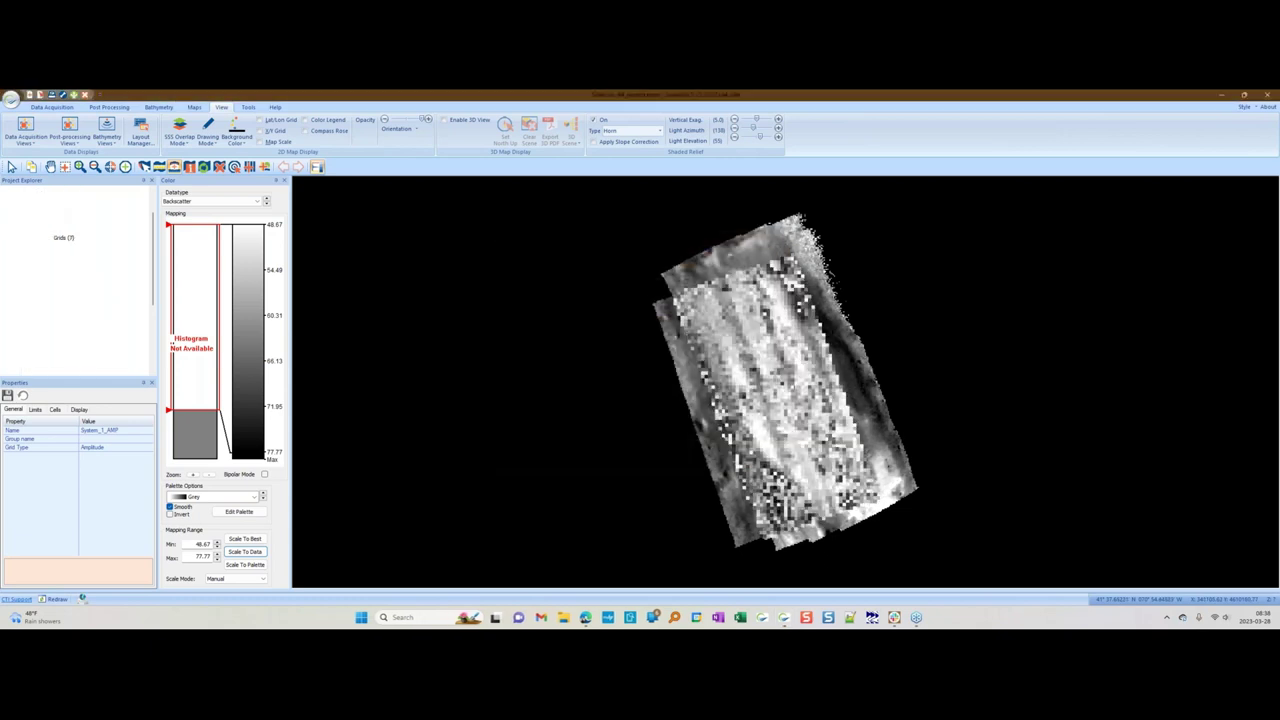
# - Display only the A-B_Threshold_AMP, System_1_AMP and System_3_AMP grids, hiding the A-B, Max and Norm grids
pyautogui.click(48, 309)
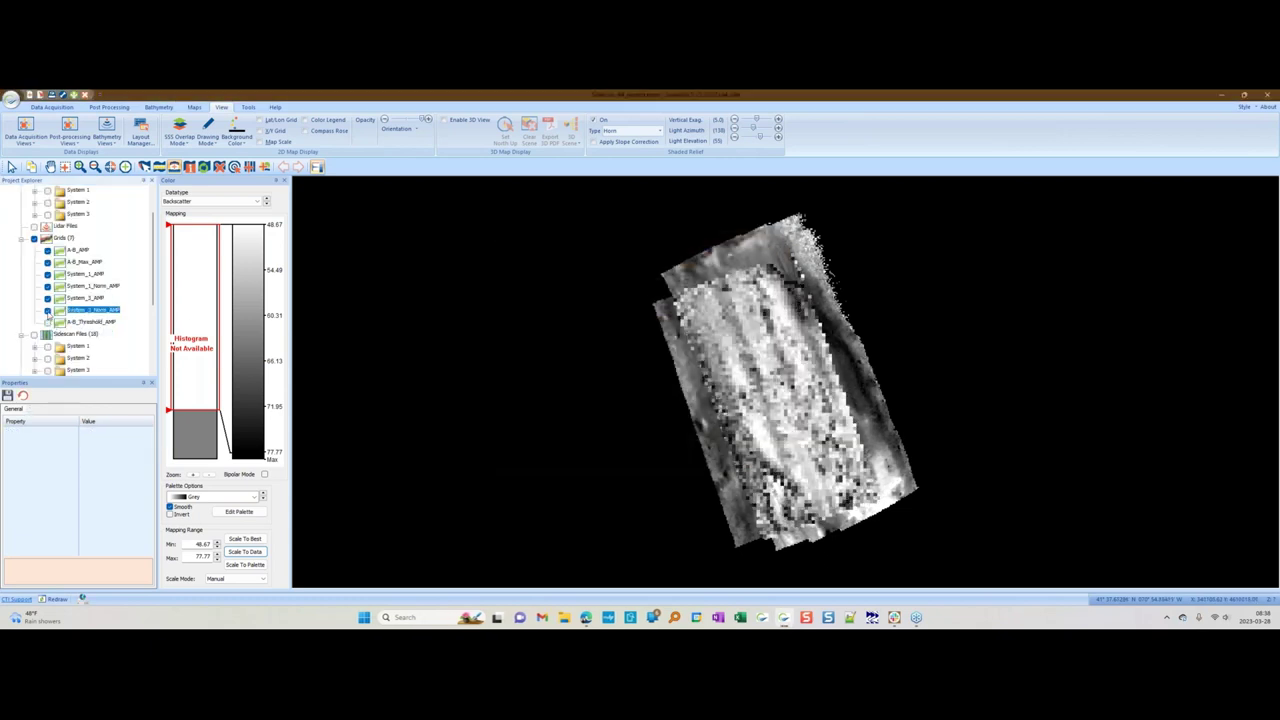
pyautogui.click(47, 285)
pyautogui.click(47, 297)
pyautogui.click(47, 273)
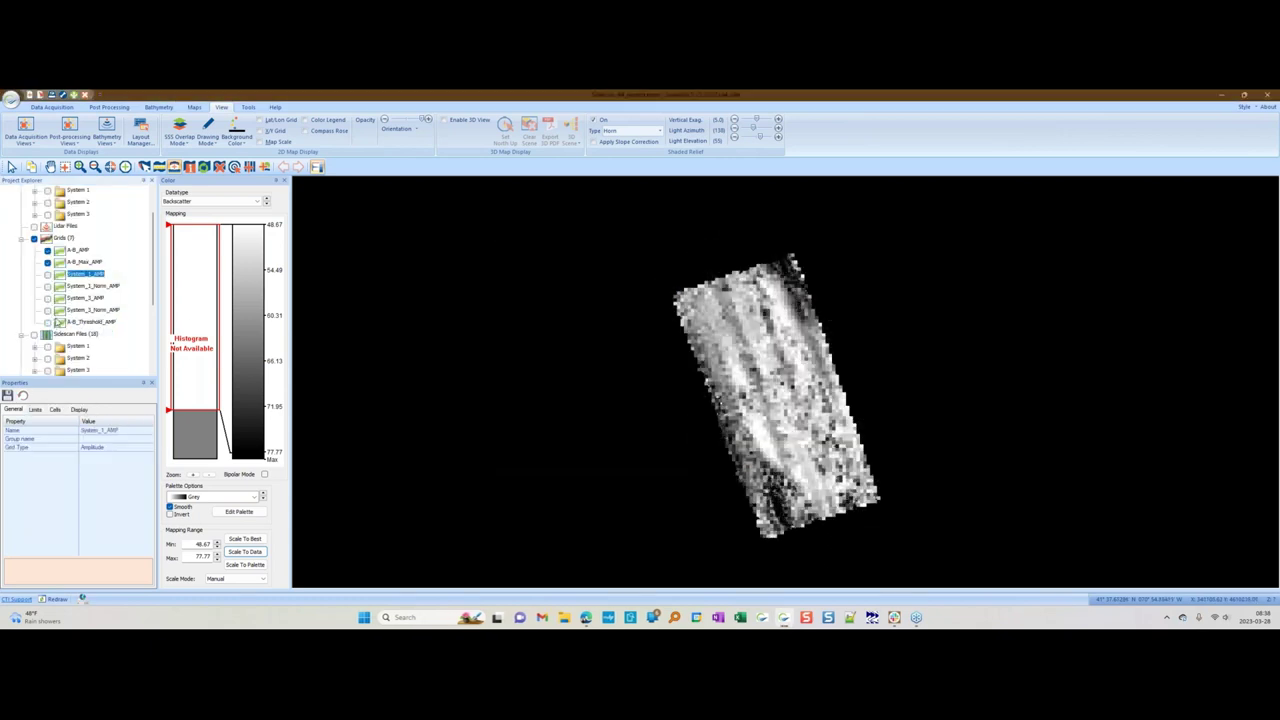
pyautogui.click(47, 322)
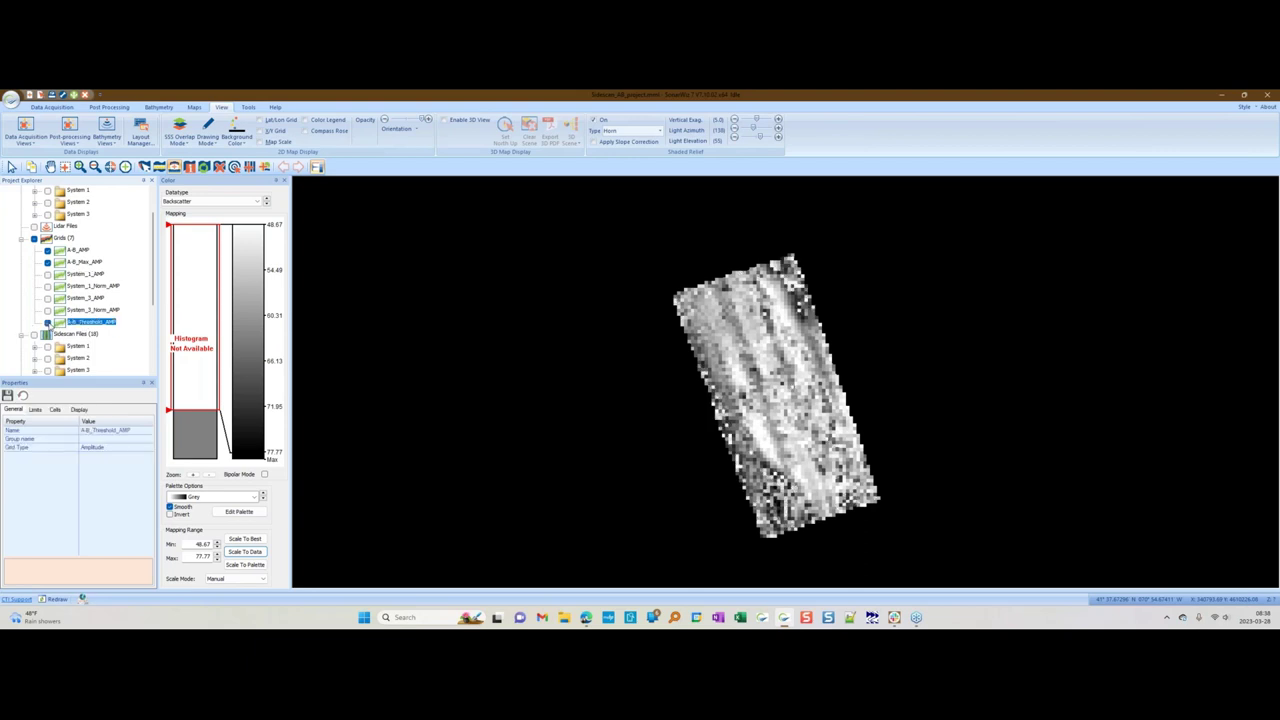
pyautogui.click(47, 261)
pyautogui.click(47, 250)
pyautogui.click(47, 274)
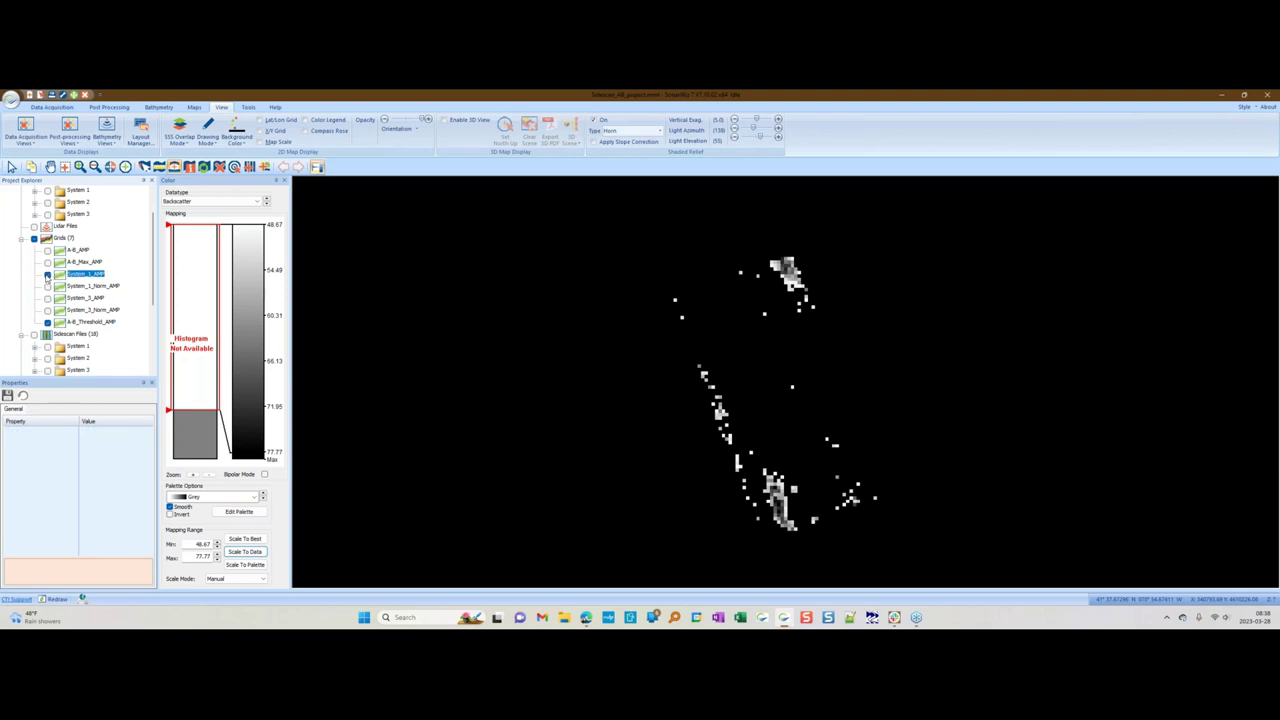
pyautogui.click(47, 298)
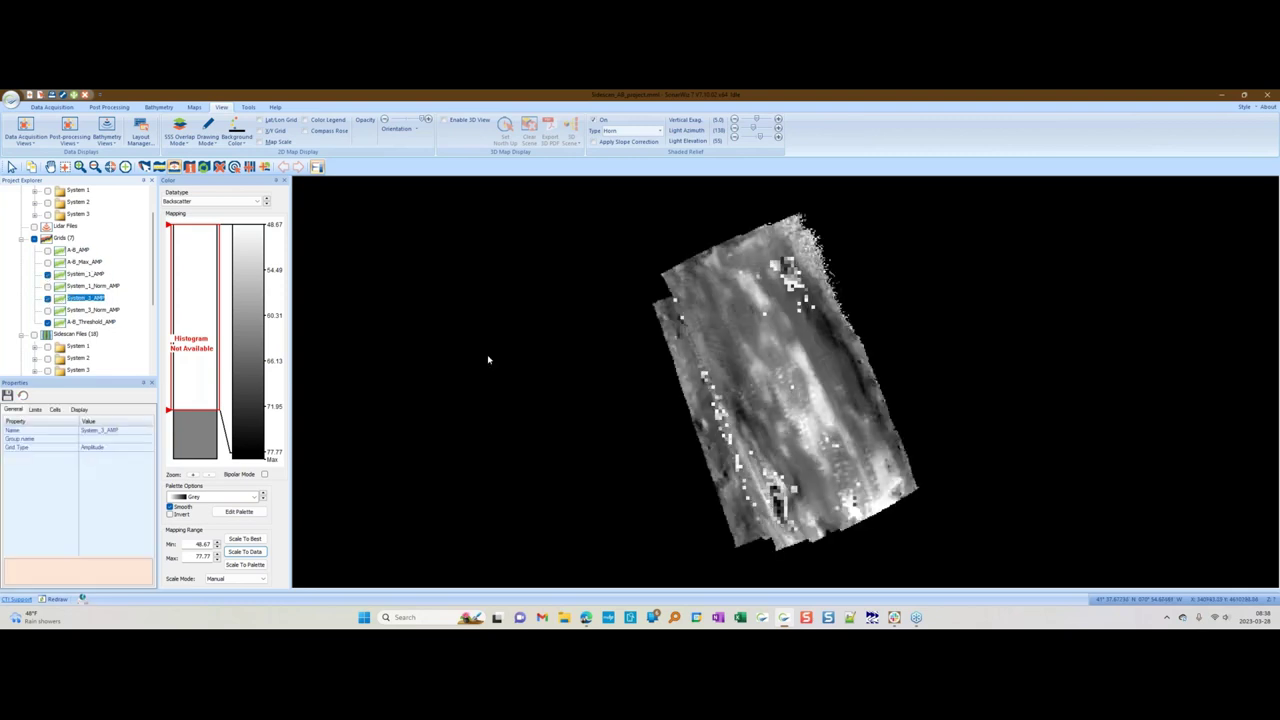
# - Set the color scale of the A-B_Threshold_AMP grid to Rainbow
pyautogui.click(80, 411)
pyautogui.click(93, 466)
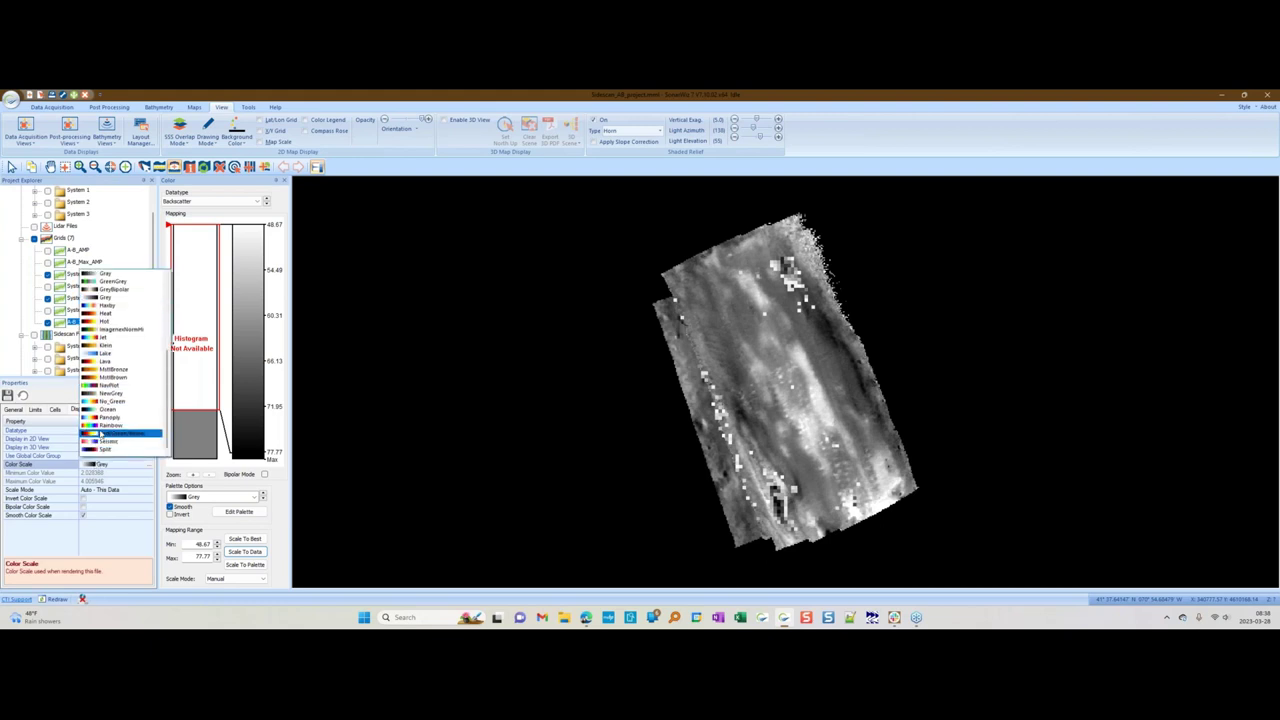
pyautogui.click(110, 425)
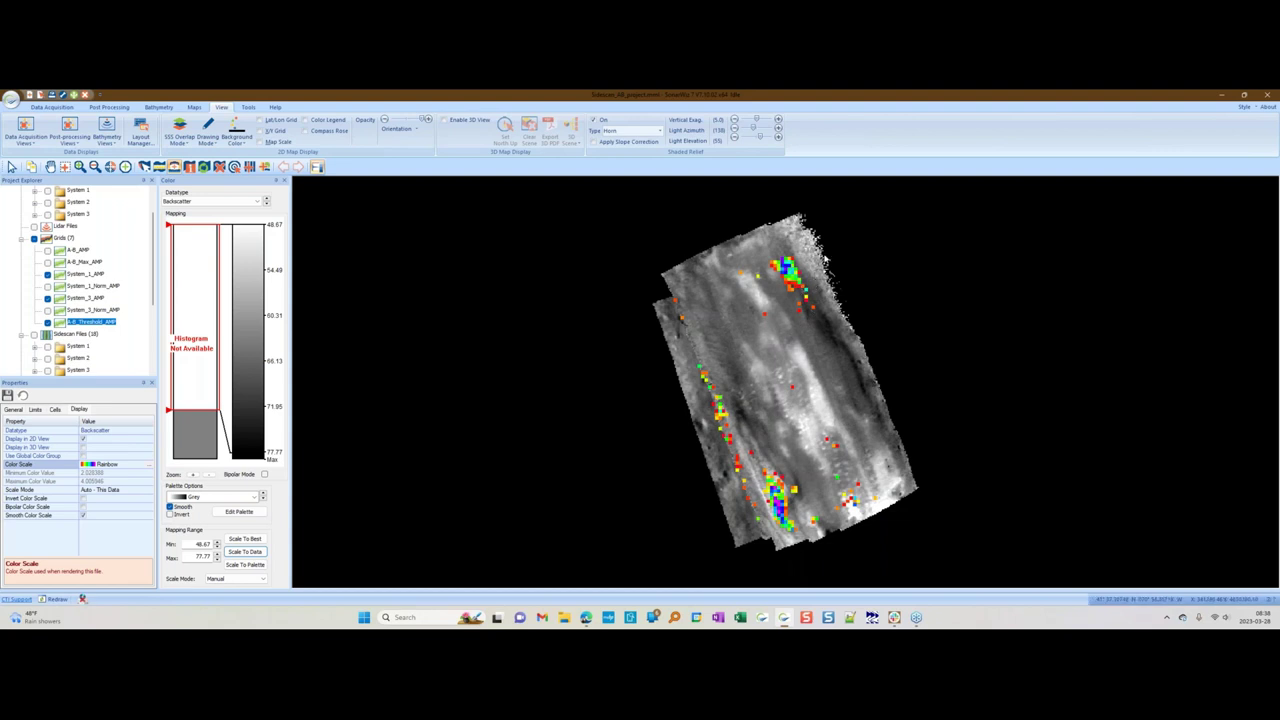
# - Hide A-B_Threshold_AMP and switch System_3_AMP on and off to compare it with System_1_AMP
pyautogui.click(47, 322)
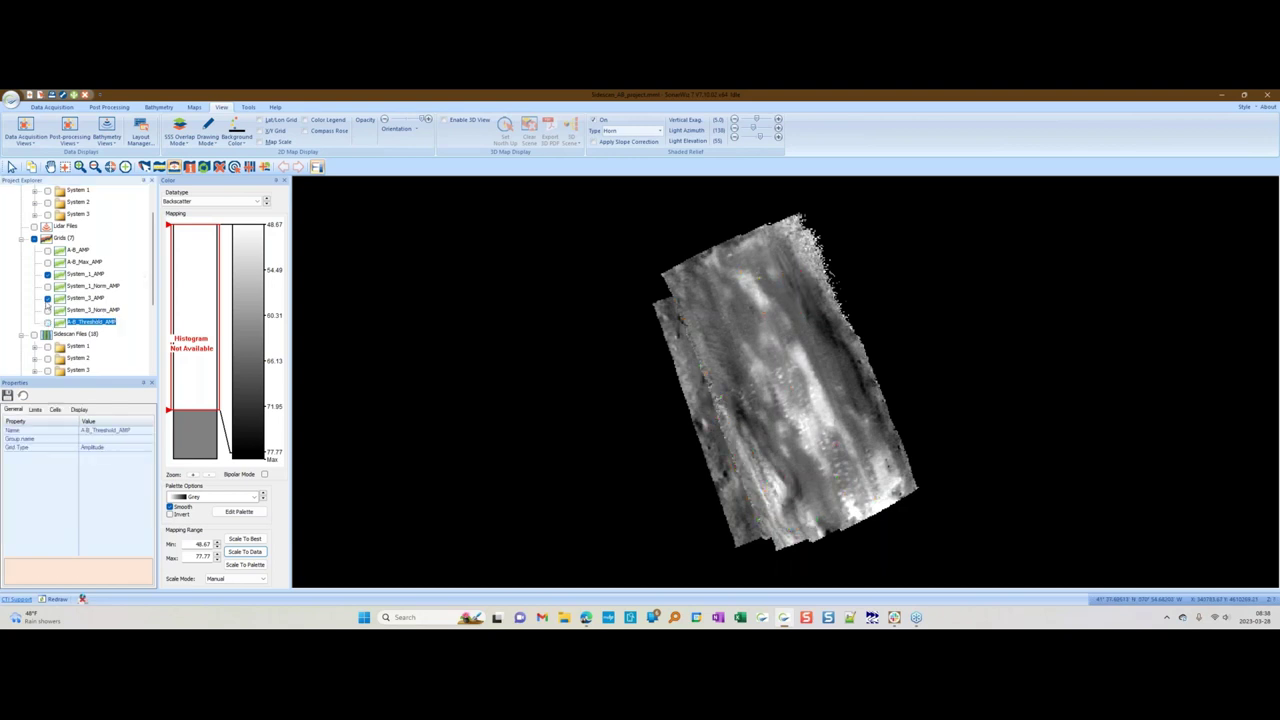
pyautogui.click(47, 299)
pyautogui.click(47, 299)
pyautogui.click(47, 299)
pyautogui.click(47, 299)
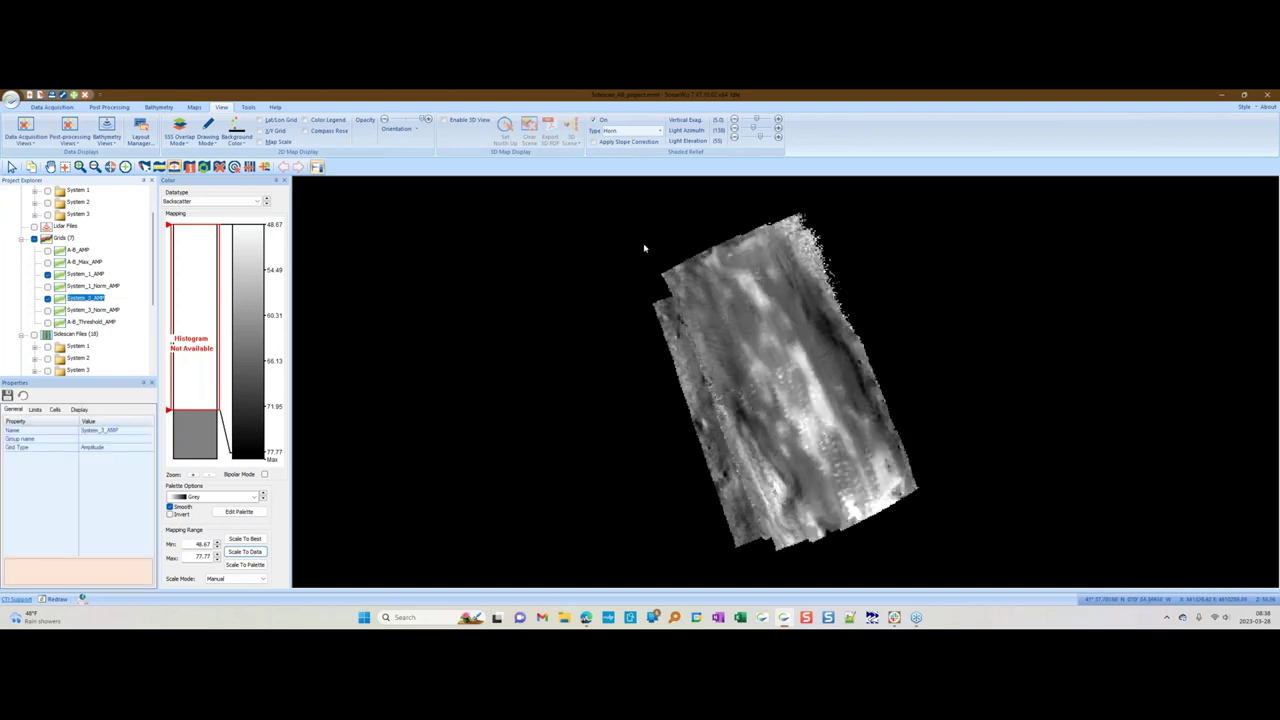
pyautogui.click(47, 299)
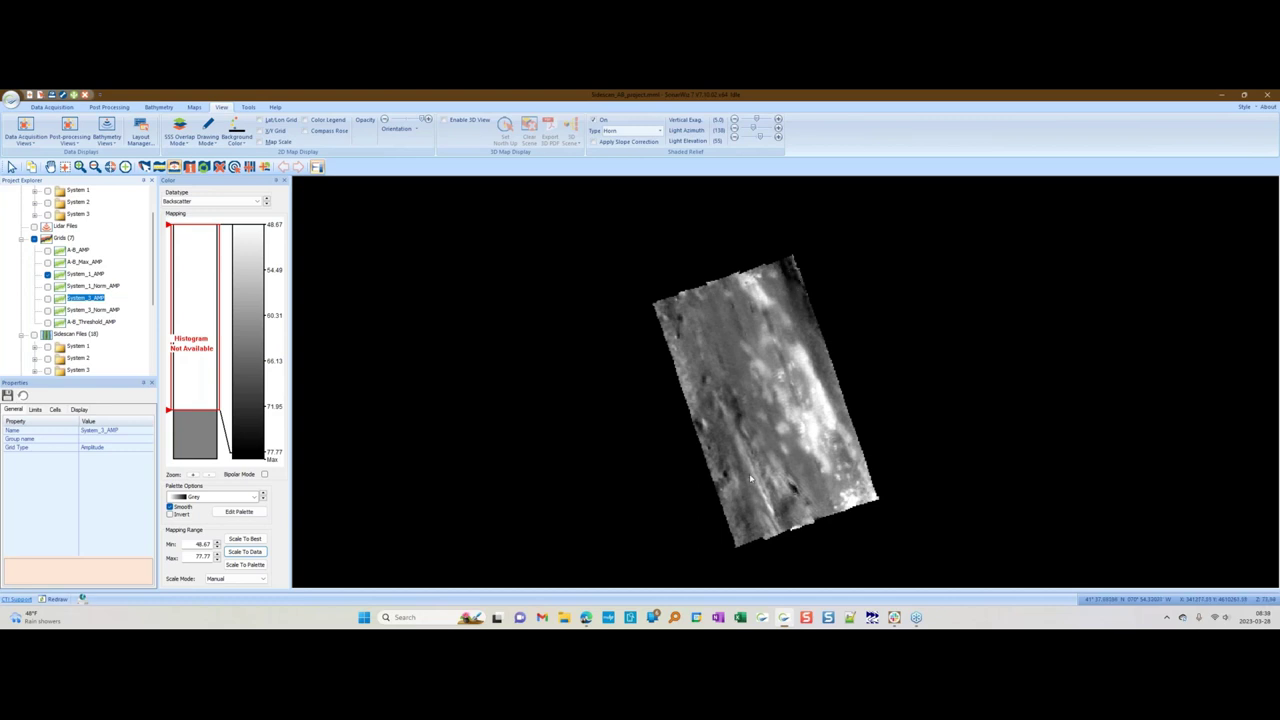
pyautogui.click(47, 298)
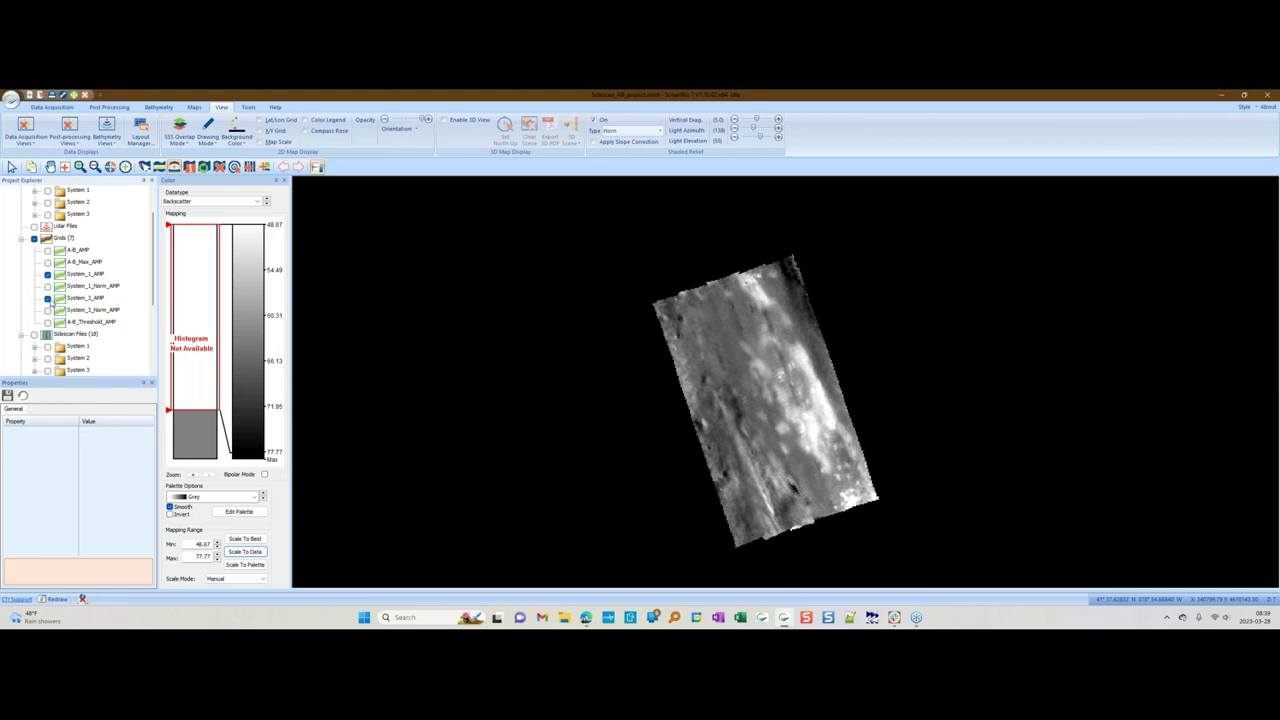
pyautogui.click(52, 300)
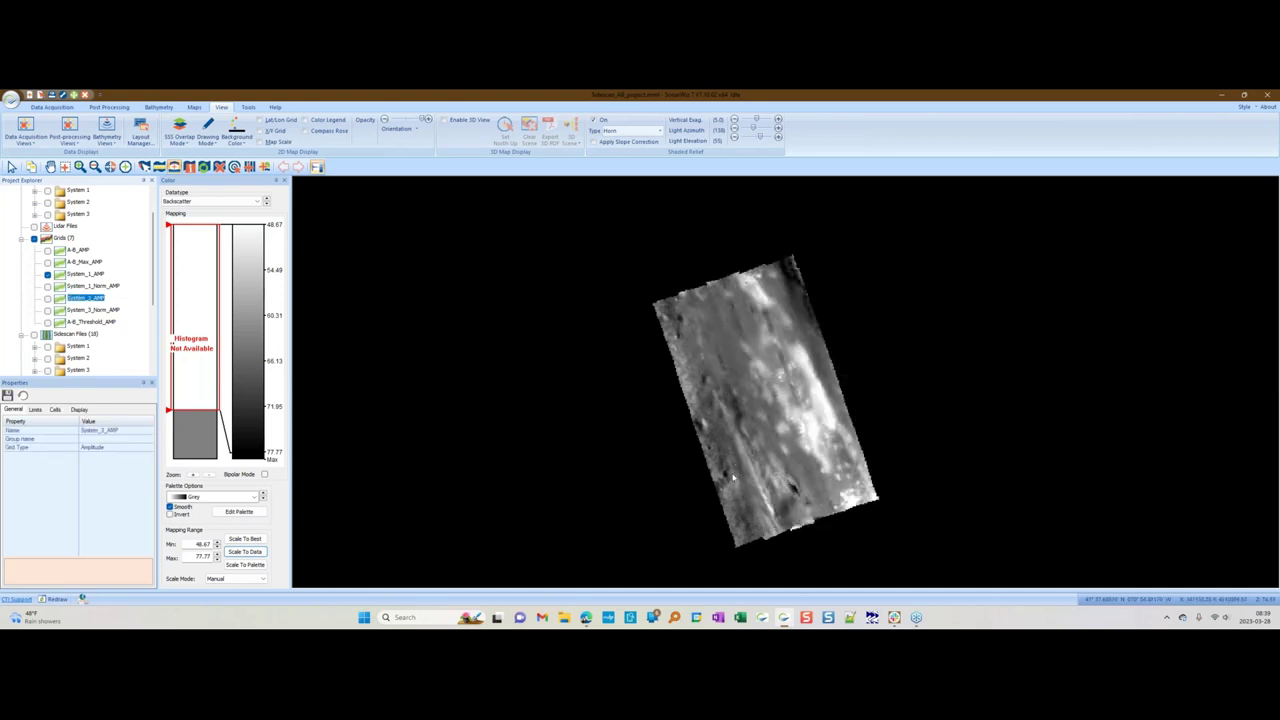
# - Redisplay the System_3_AMP and A-B_Threshold_AMP grids over System_1_AMP
pyautogui.click(47, 298)
pyautogui.click(47, 322)
pyautogui.click(55, 322)
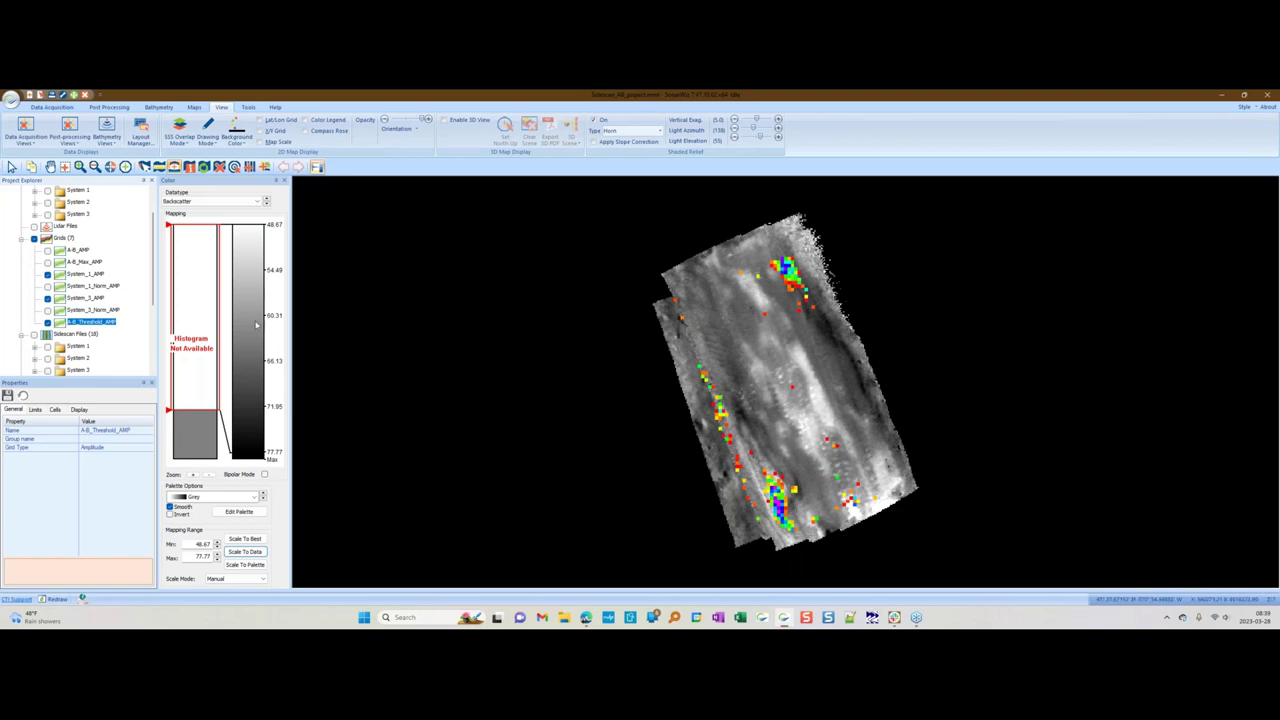
# - Open the recent Lake_Hartwell project and select survey line Line1 across the upper end of the central channel
pyautogui.click(11, 99)
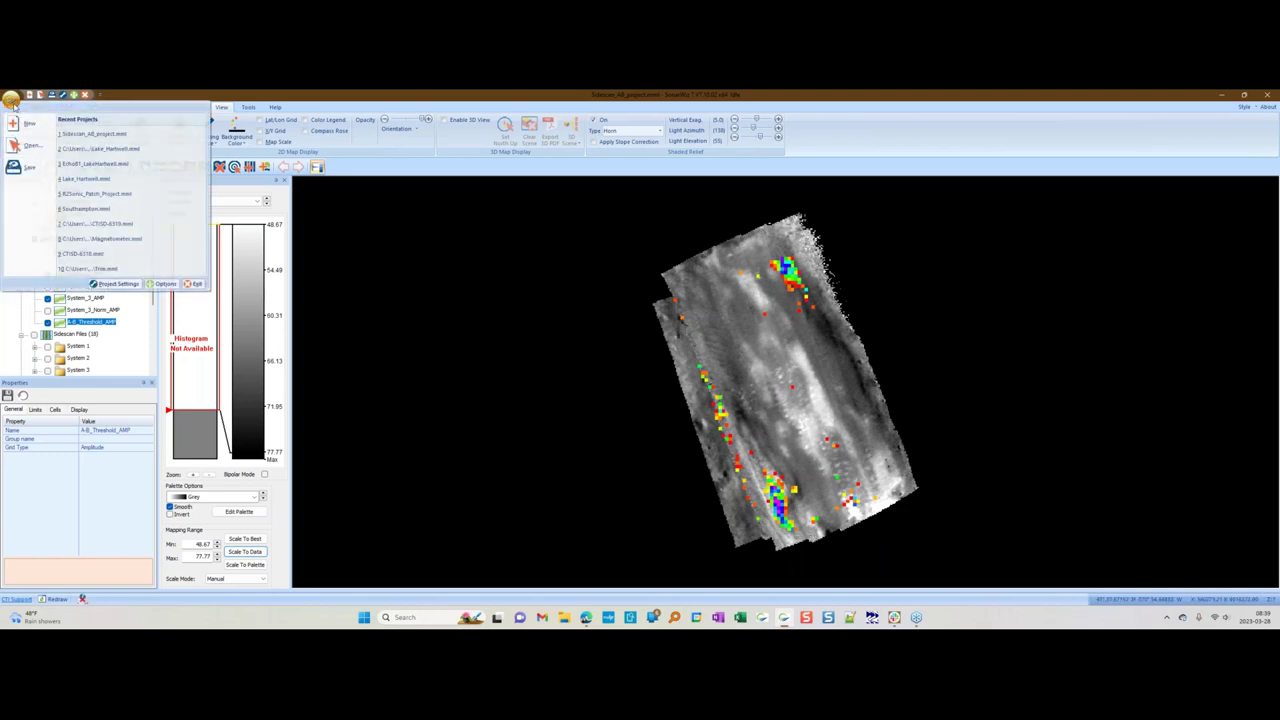
pyautogui.click(95, 148)
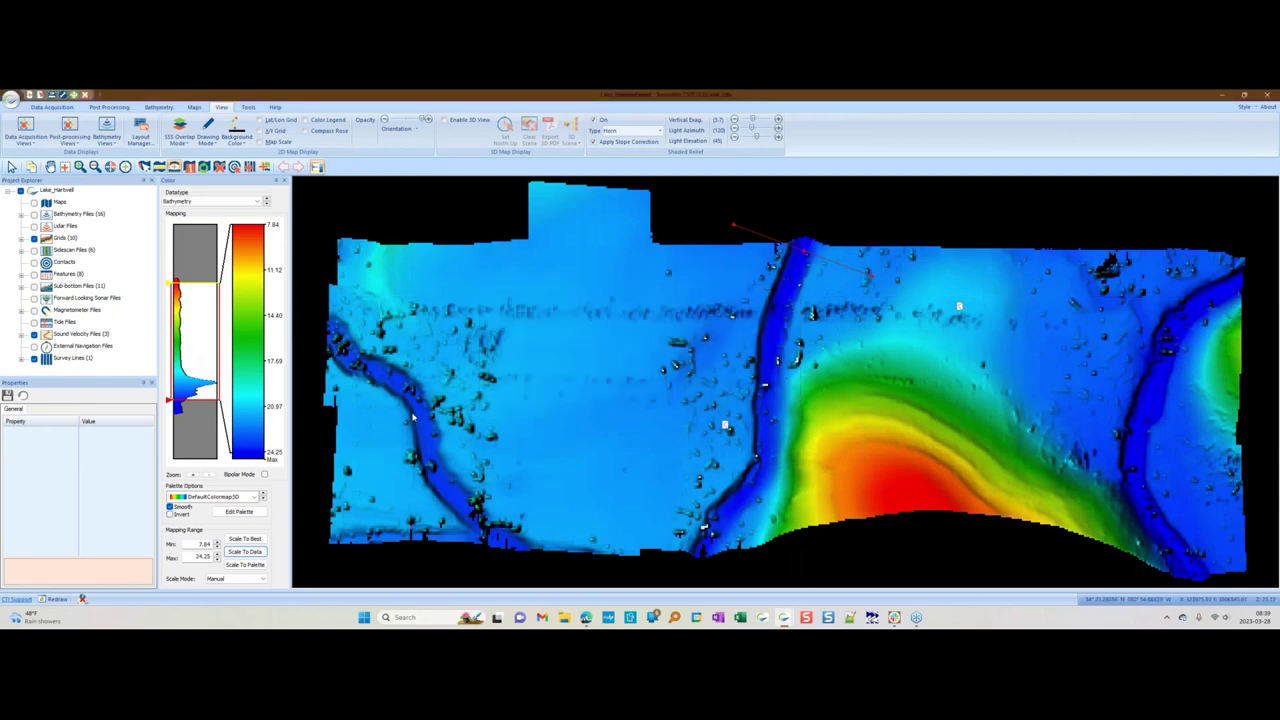
pyautogui.click(762, 236)
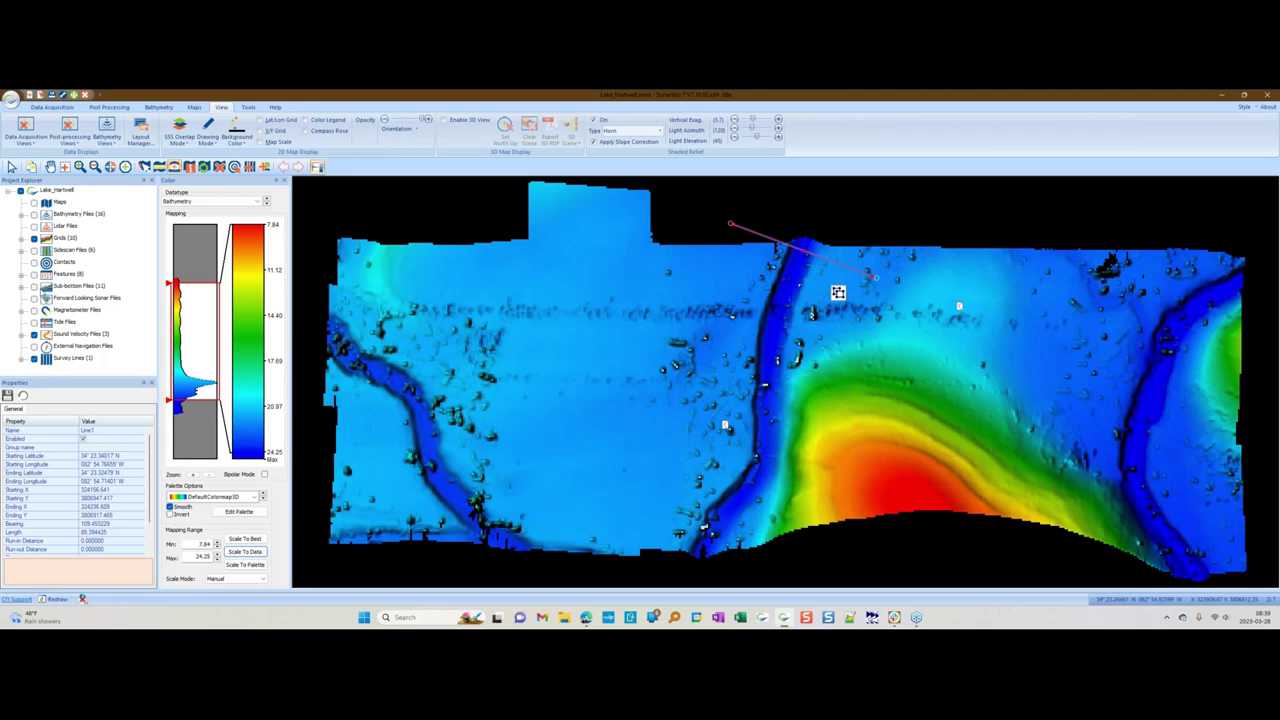
# - Show the sidescan files over the bathymetry grids and select sidescan line 0004_1536_Binned_jsf across the survey area
pyautogui.click(34, 250)
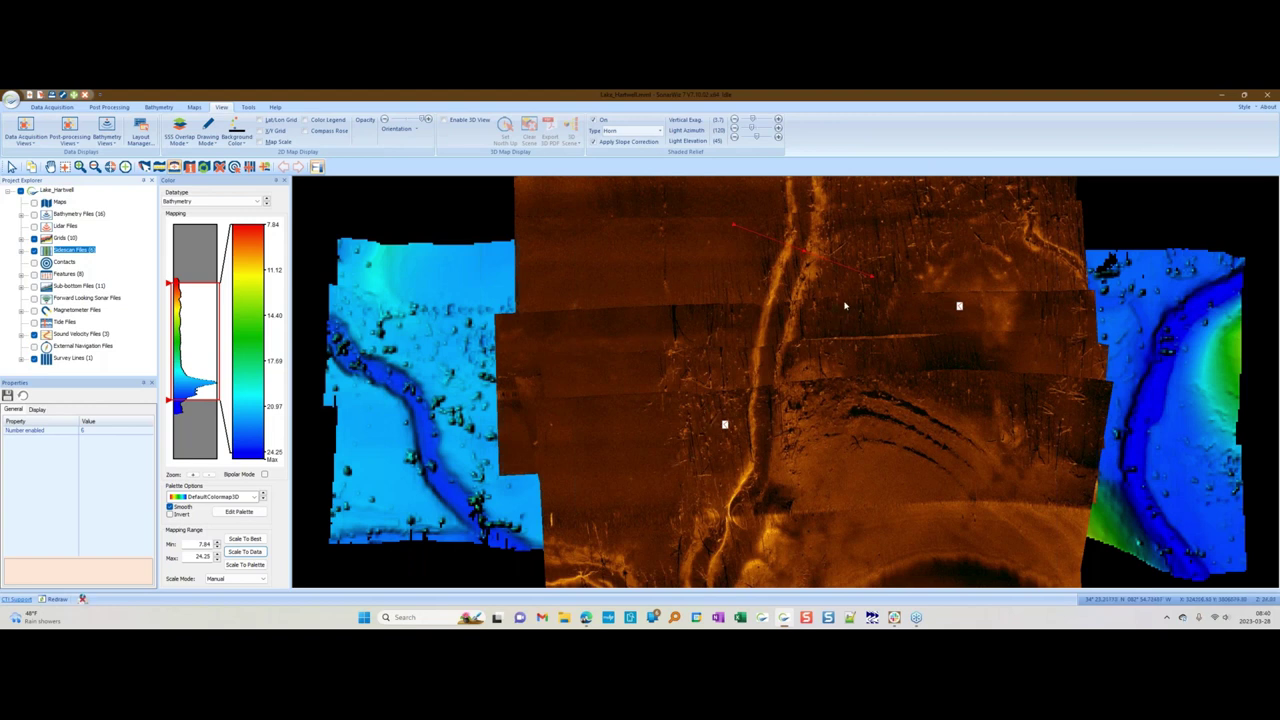
pyautogui.click(602, 360)
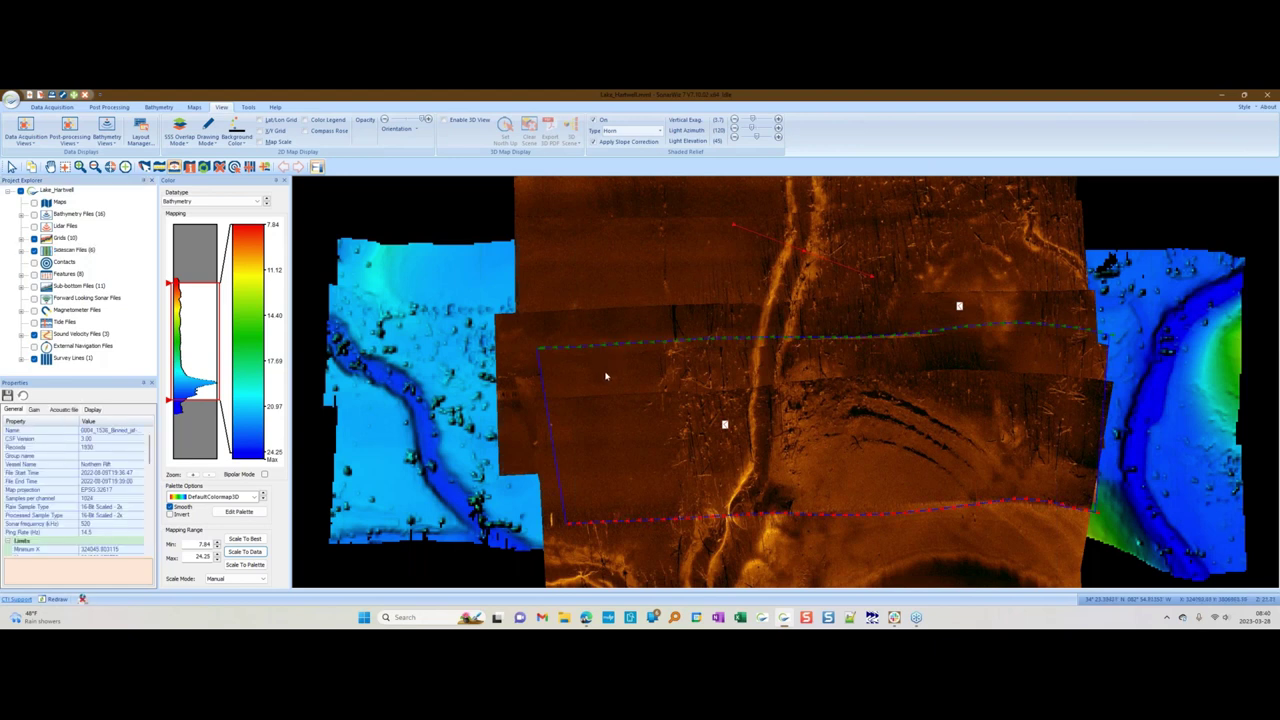
pyautogui.doubleClick(605, 376)
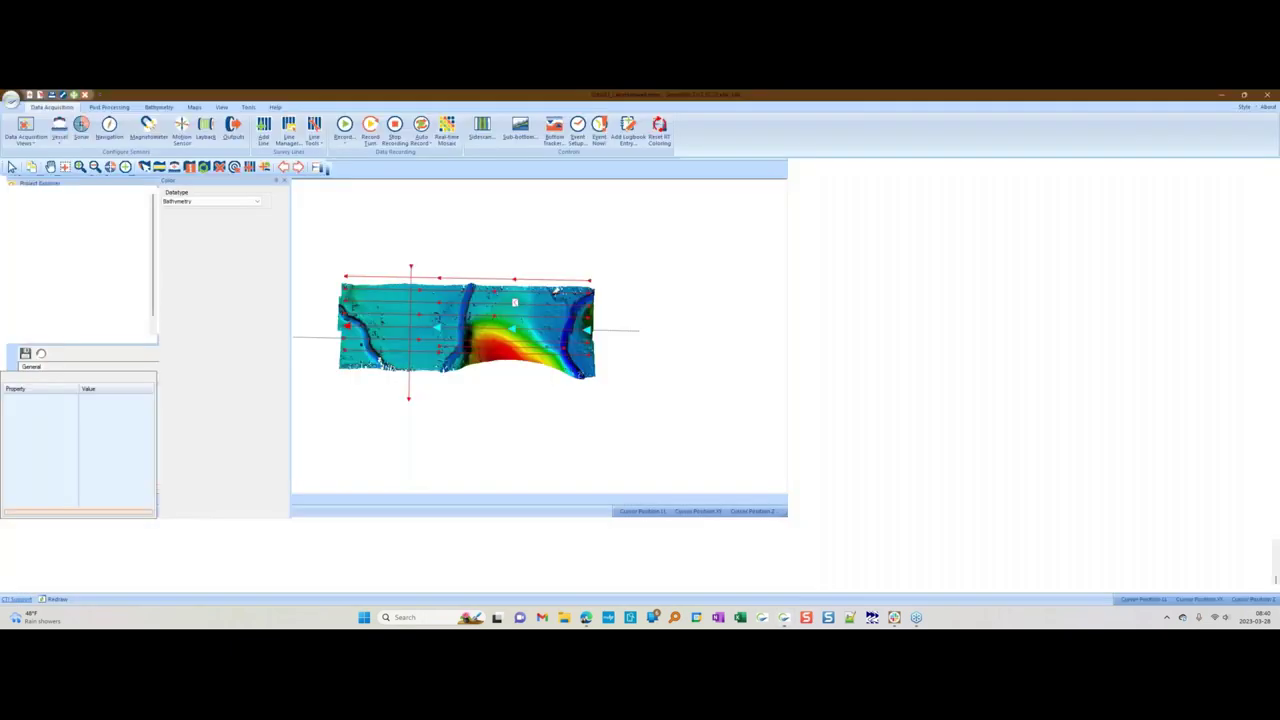
# - Open the recent Lake_Hartwell project and display only sidescan file 0001_1552_Binned_jsf-CH12 from the sidescan files
pyautogui.click(11, 99)
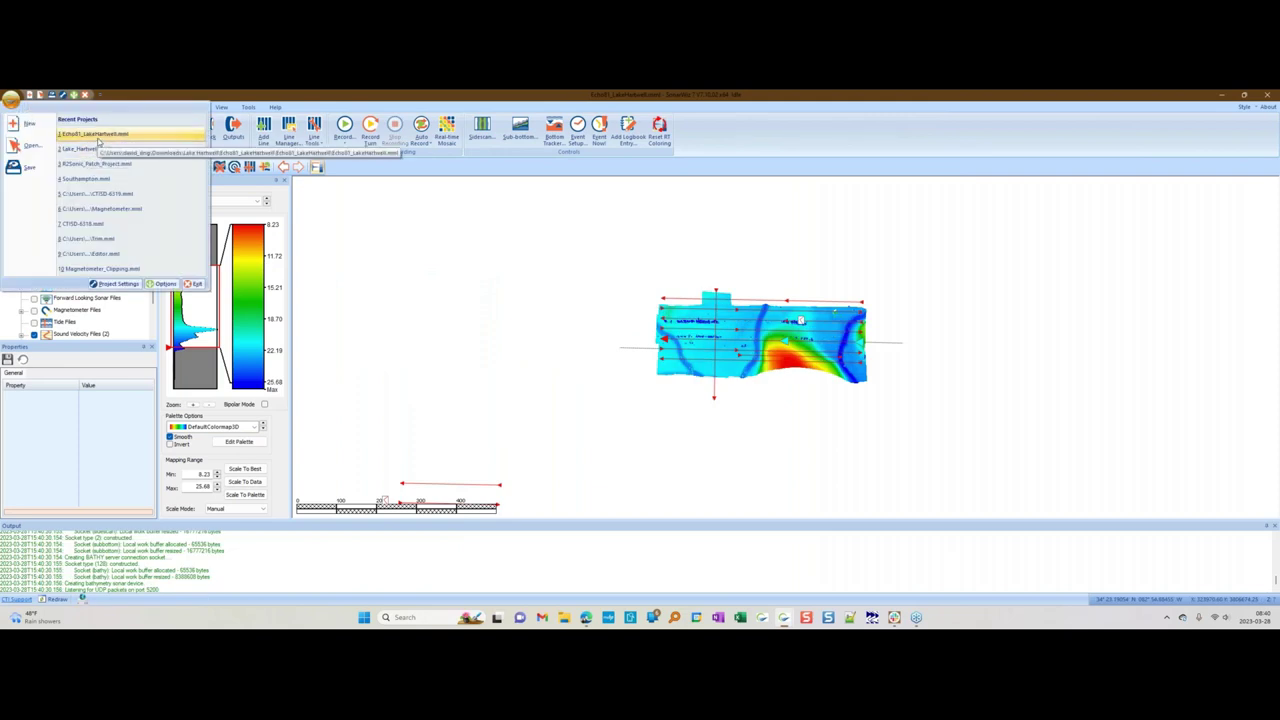
pyautogui.click(95, 148)
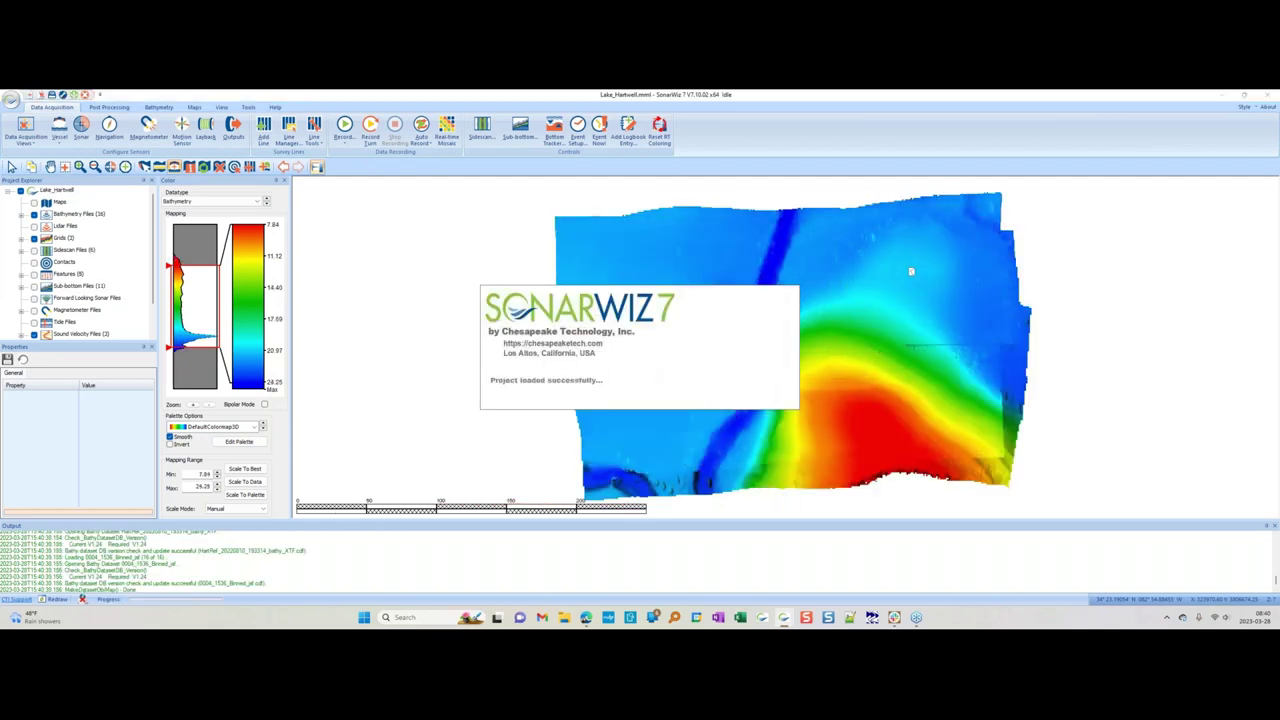
pyautogui.click(21, 250)
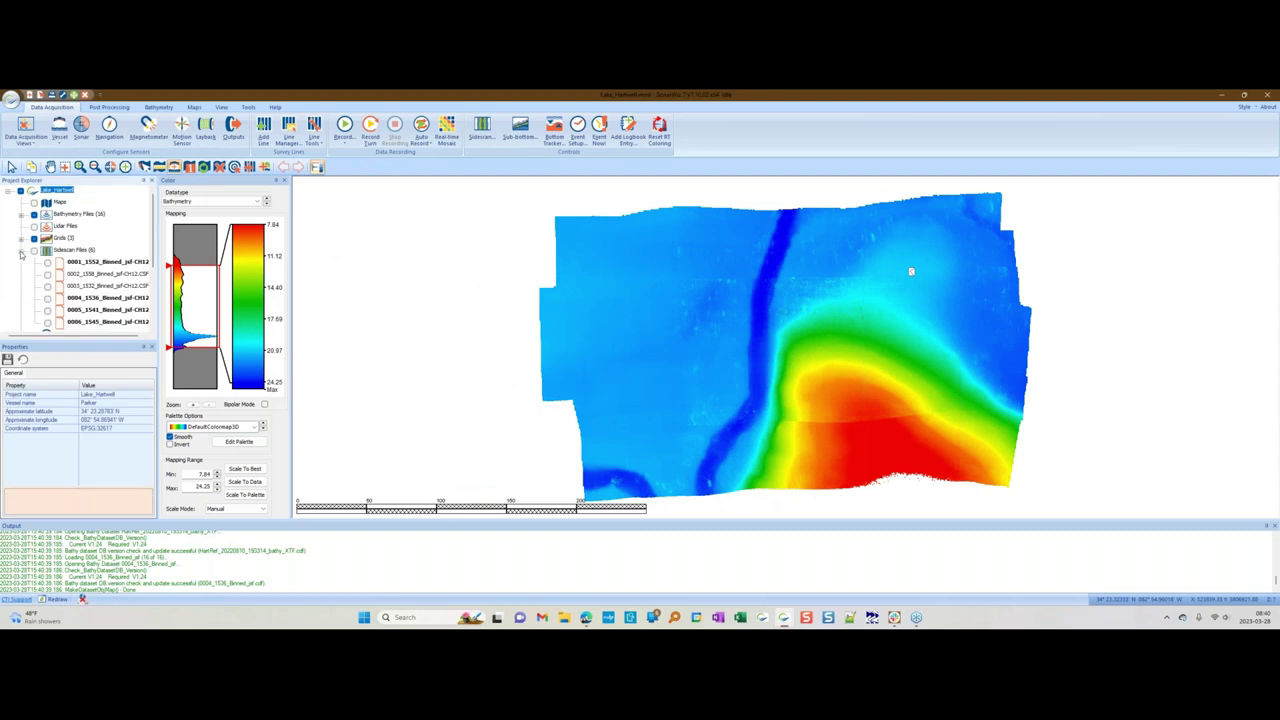
pyautogui.click(47, 263)
pyautogui.click(90, 269)
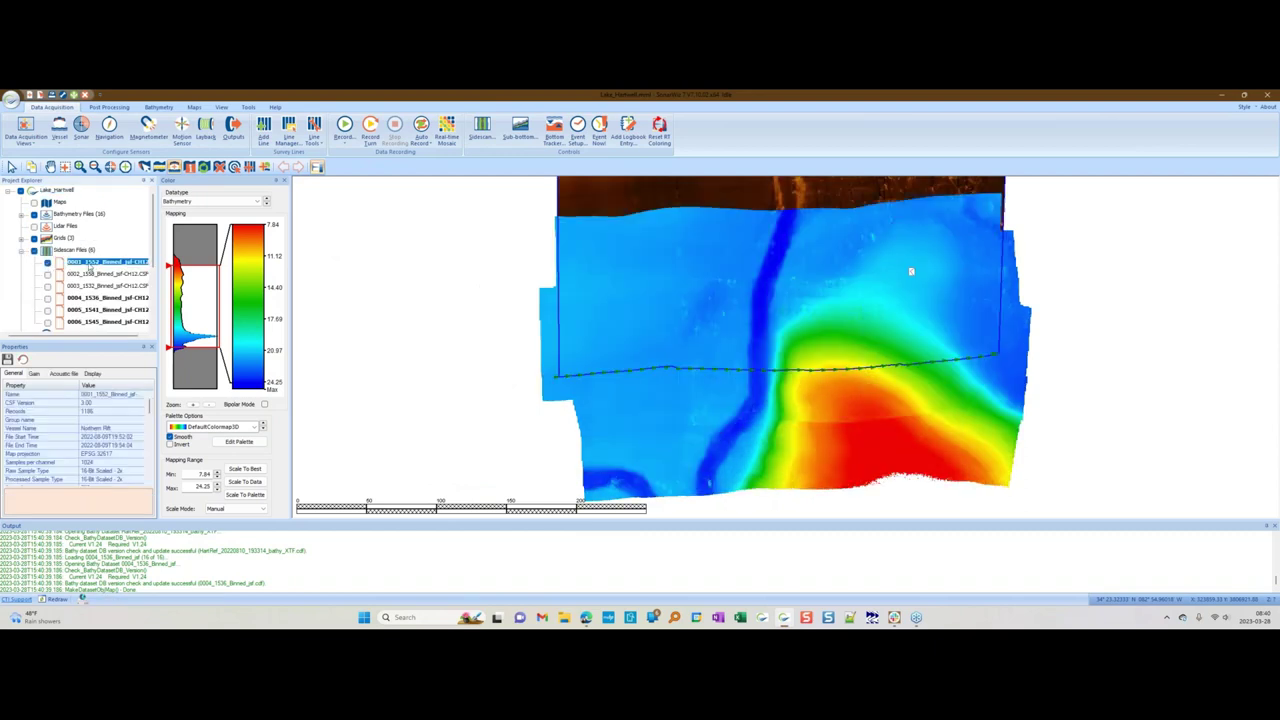
# - Open sidescan file 0001_1552_Binned_jsf-CH12 for feature digitizing, look through its waterfall record and close the view
pyautogui.rightClick(88, 268)
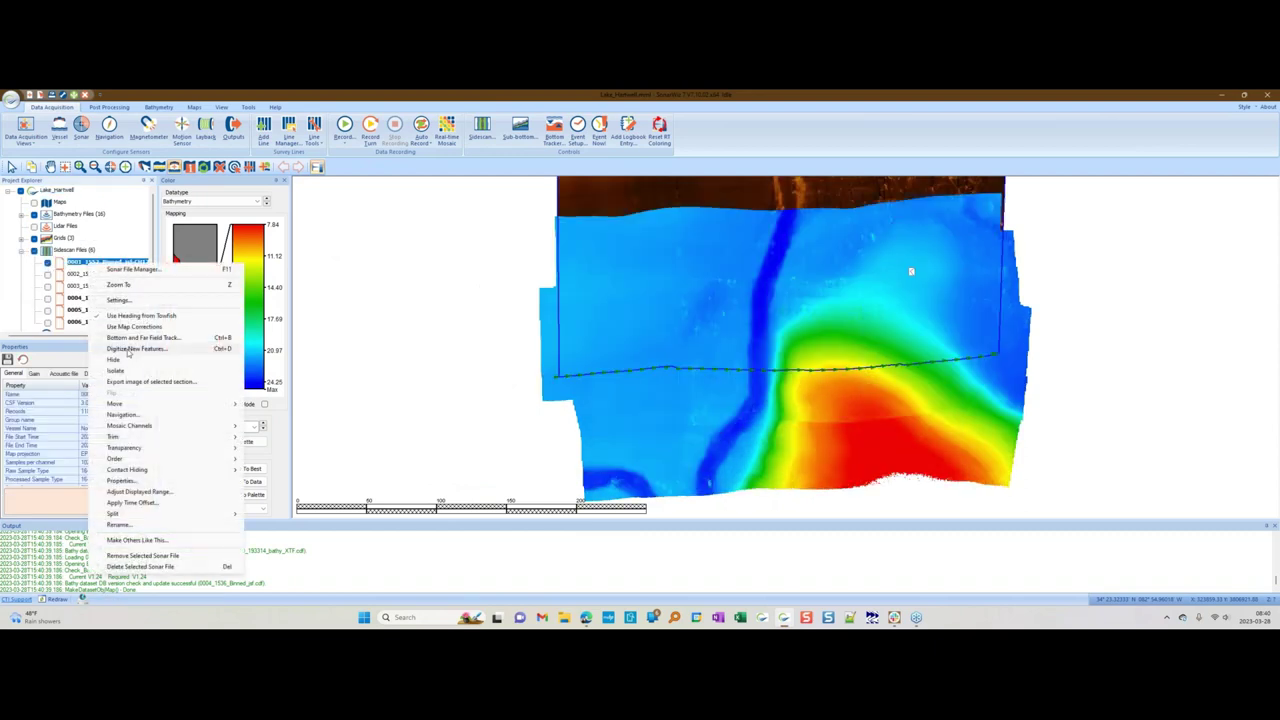
pyautogui.click(128, 350)
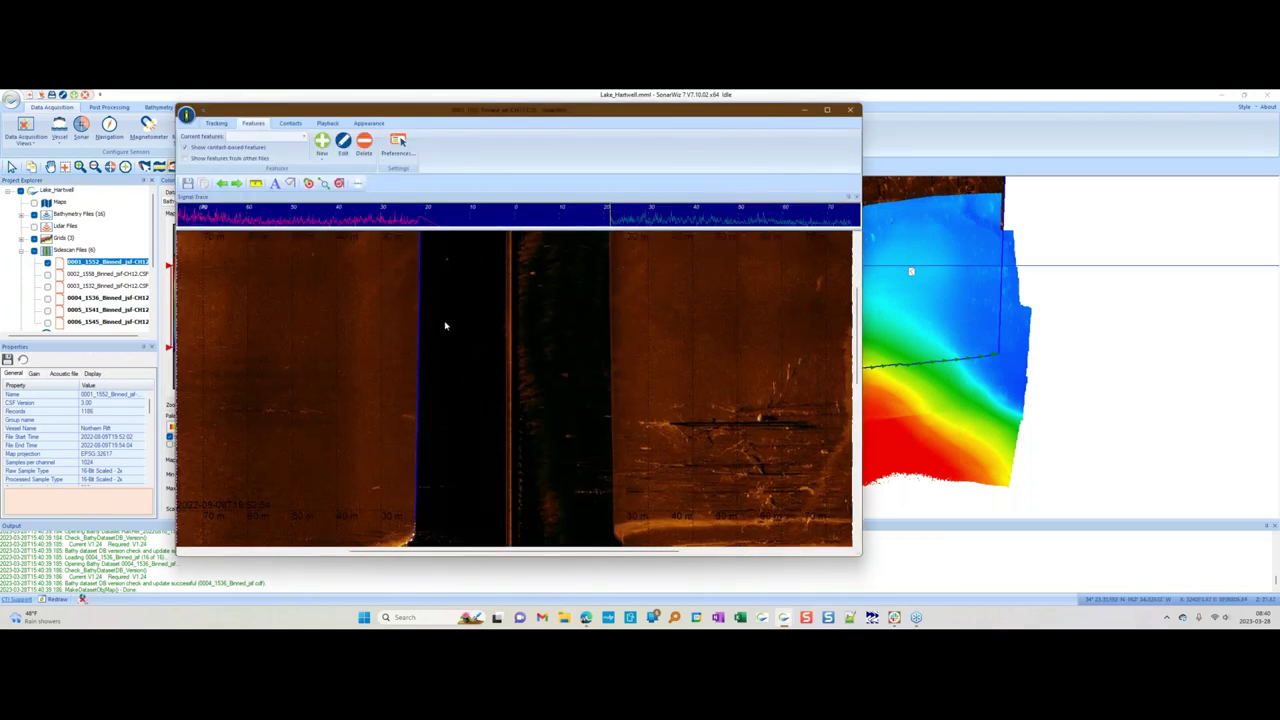
pyautogui.scroll(-3, 632, 347)
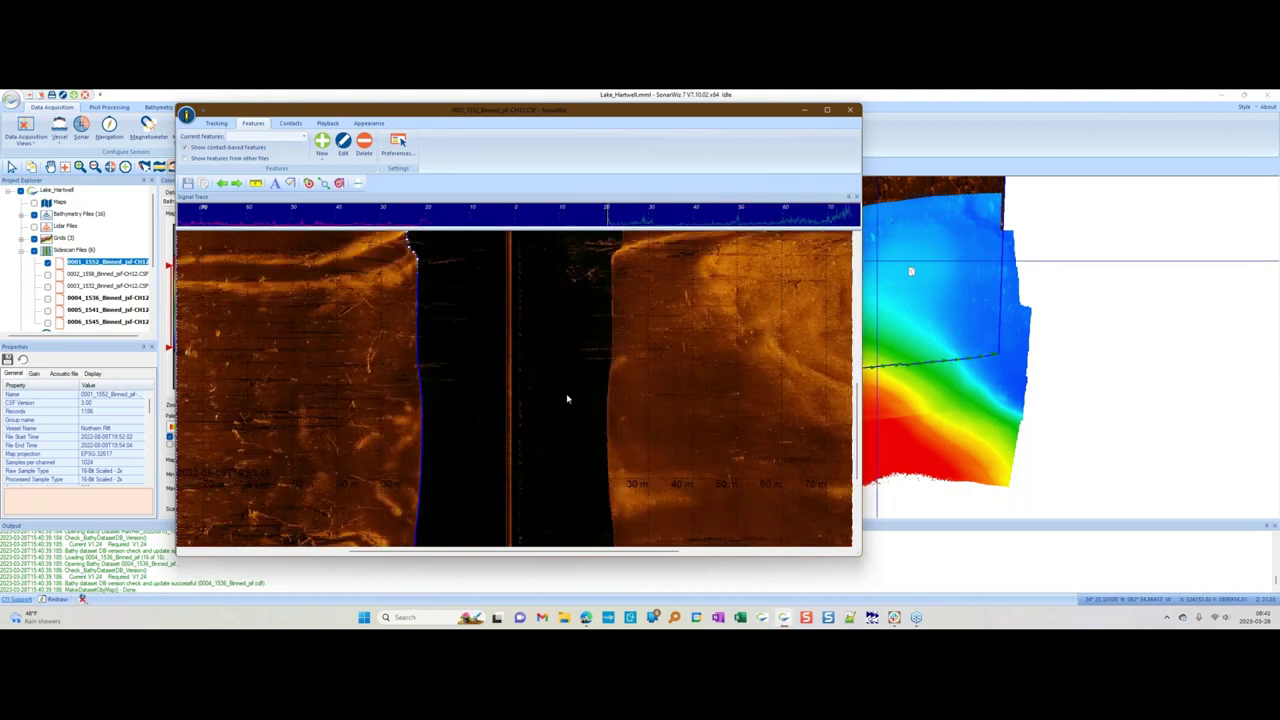
pyautogui.click(851, 111)
# - Enable all the sub-bottom files, line1 to line6 and Tieline1 to Tieline5, for display
pyautogui.moveTo(153, 262); pyautogui.dragTo(153, 321)
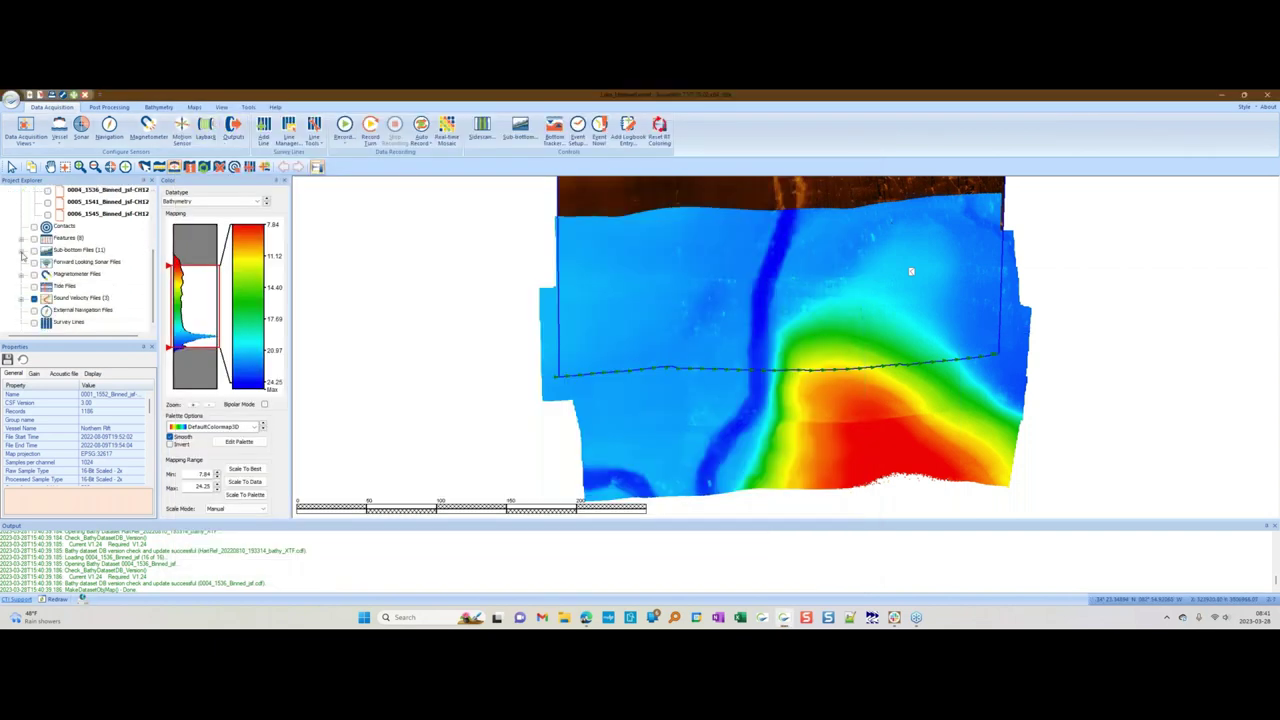
pyautogui.click(22, 251)
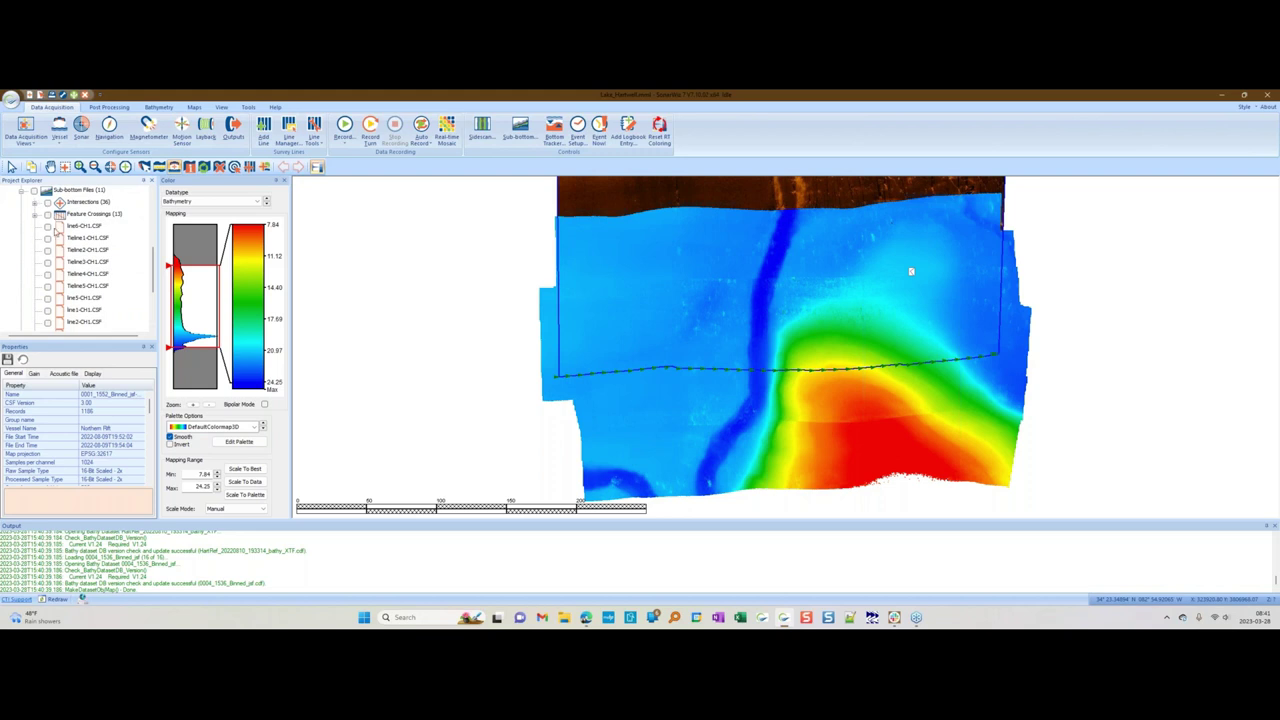
pyautogui.click(47, 227)
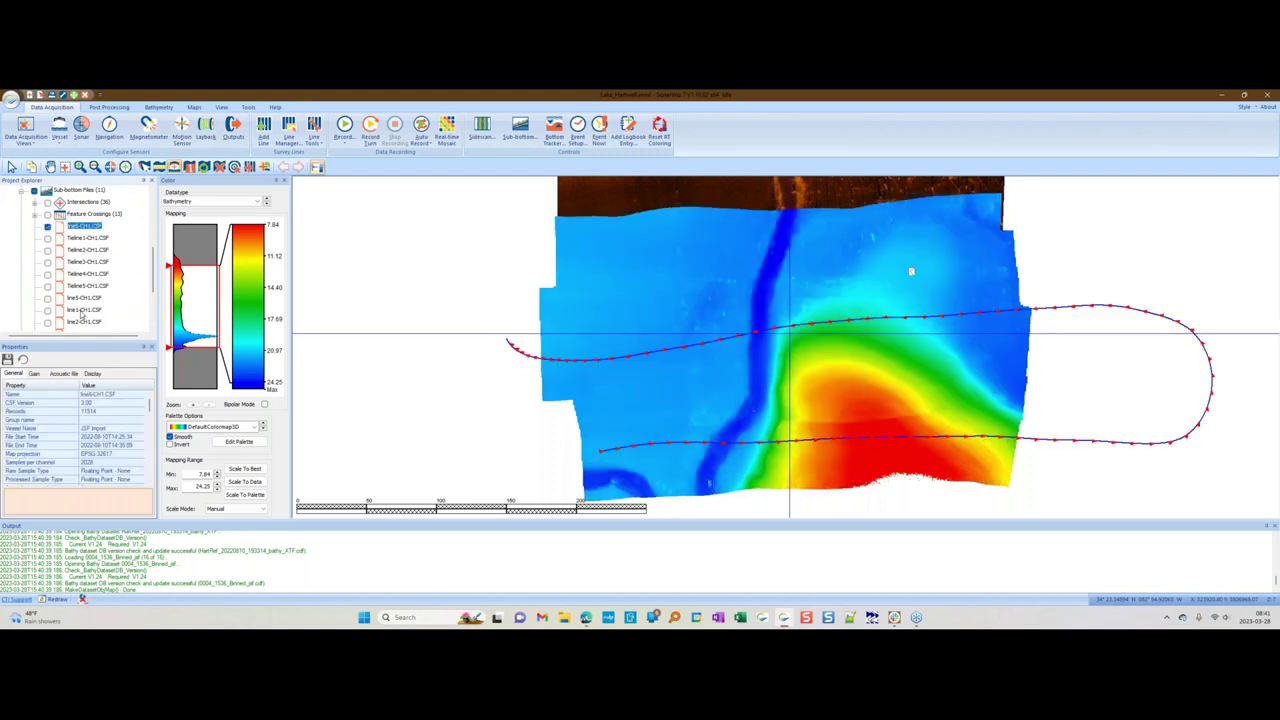
pyautogui.scroll(-3, 82, 314)
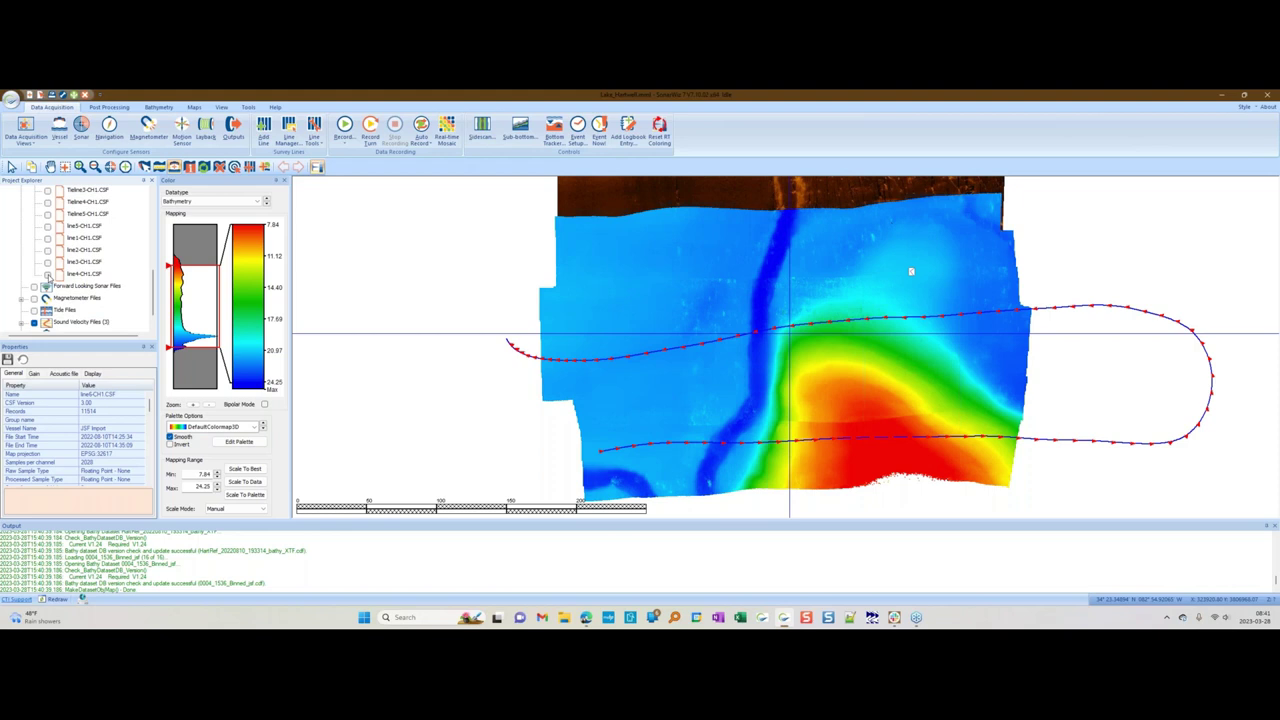
pyautogui.keyDown('shift'); pyautogui.click(48, 276); pyautogui.keyUp('shift')
pyautogui.click(46, 244)
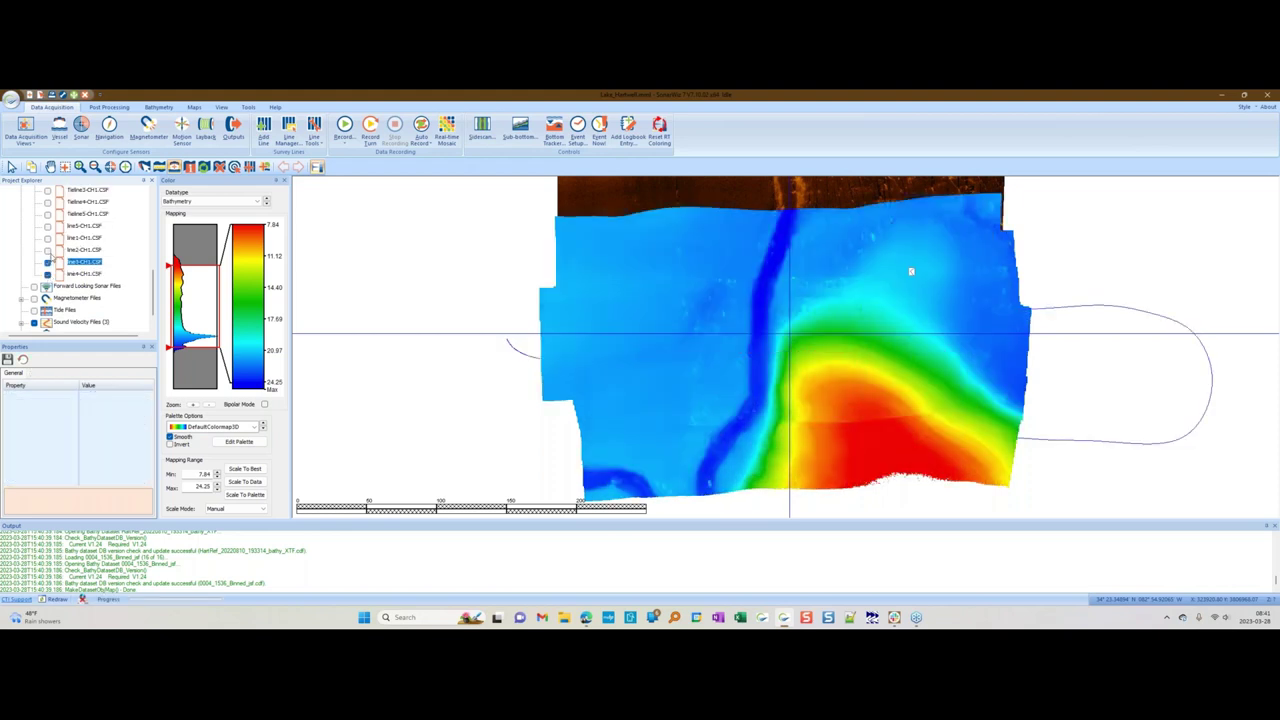
pyautogui.click(46, 237)
pyautogui.click(46, 225)
pyautogui.click(47, 213)
pyautogui.click(48, 203)
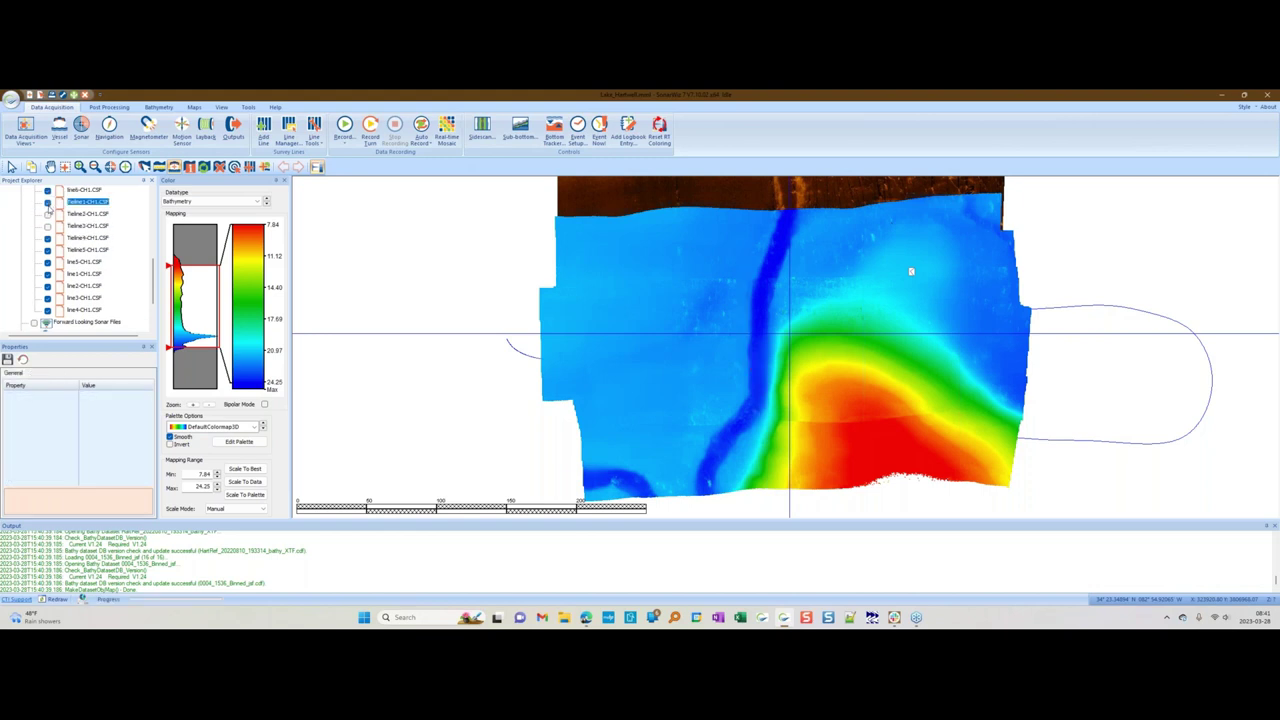
pyautogui.click(48, 226)
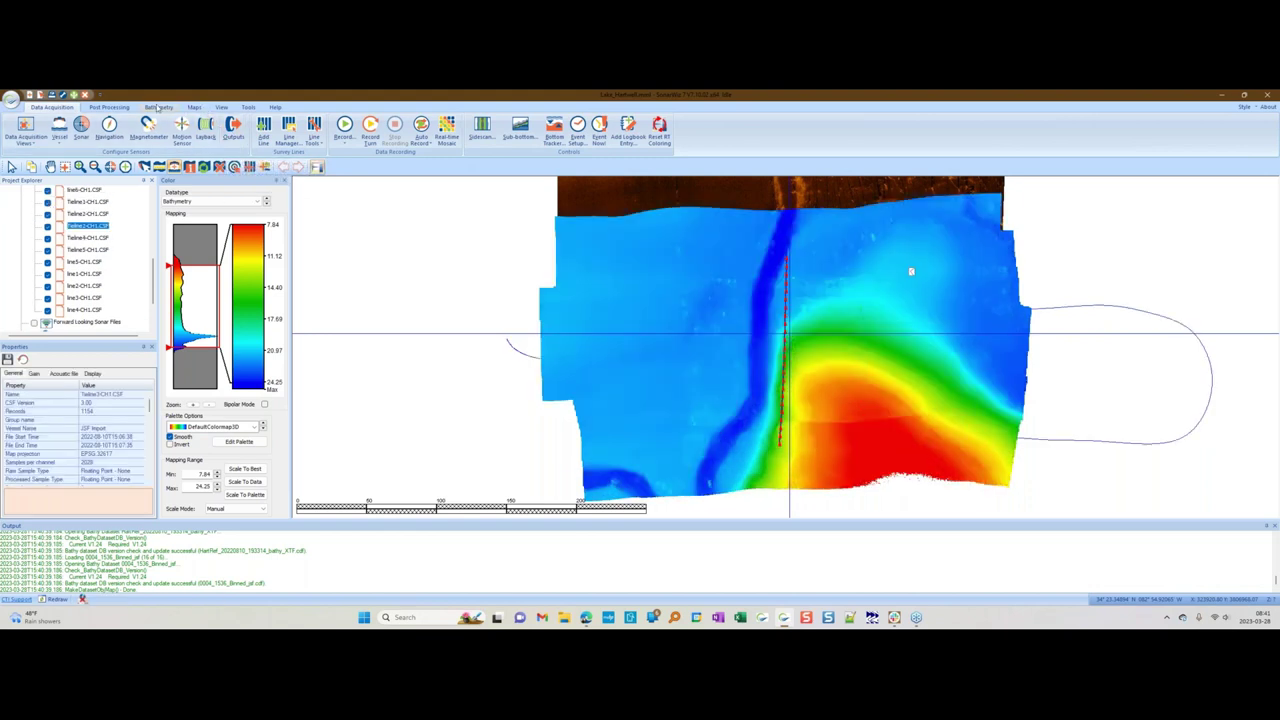
# - Export all the SBP files to the Chesapeake 3D Viewer
pyautogui.click(110, 107)
pyautogui.click(147, 129)
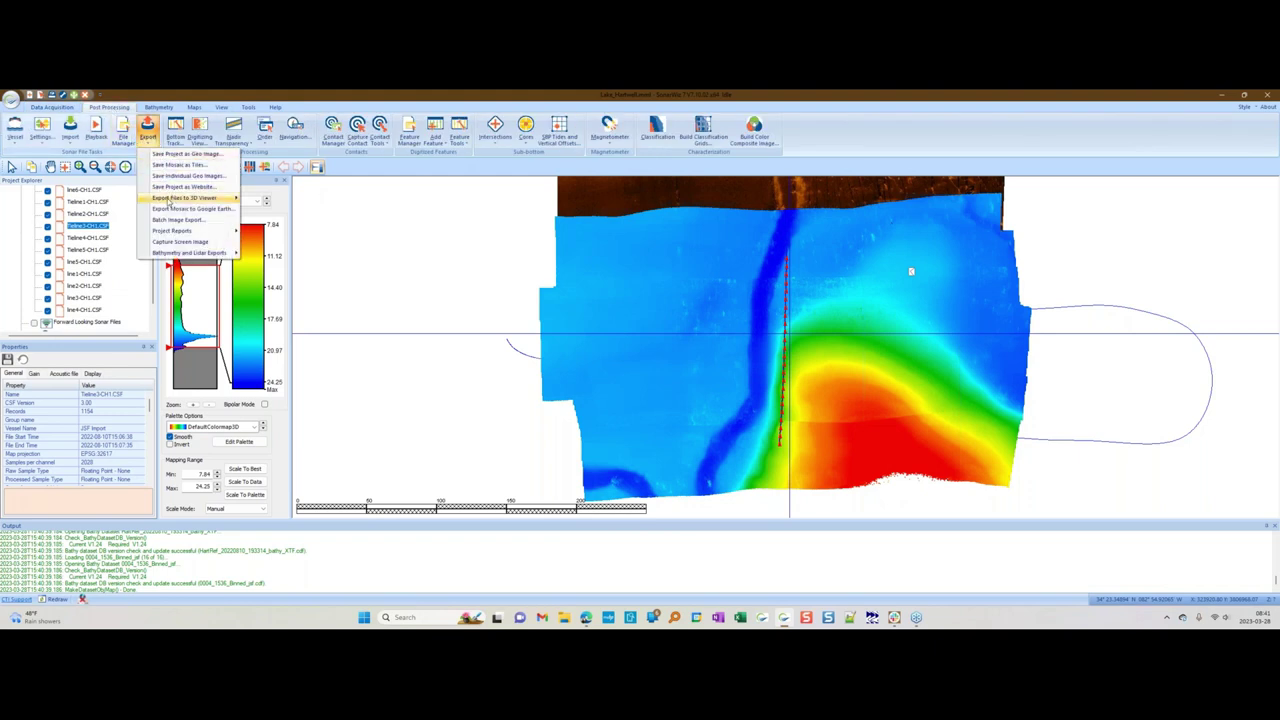
pyautogui.moveTo(185, 199)
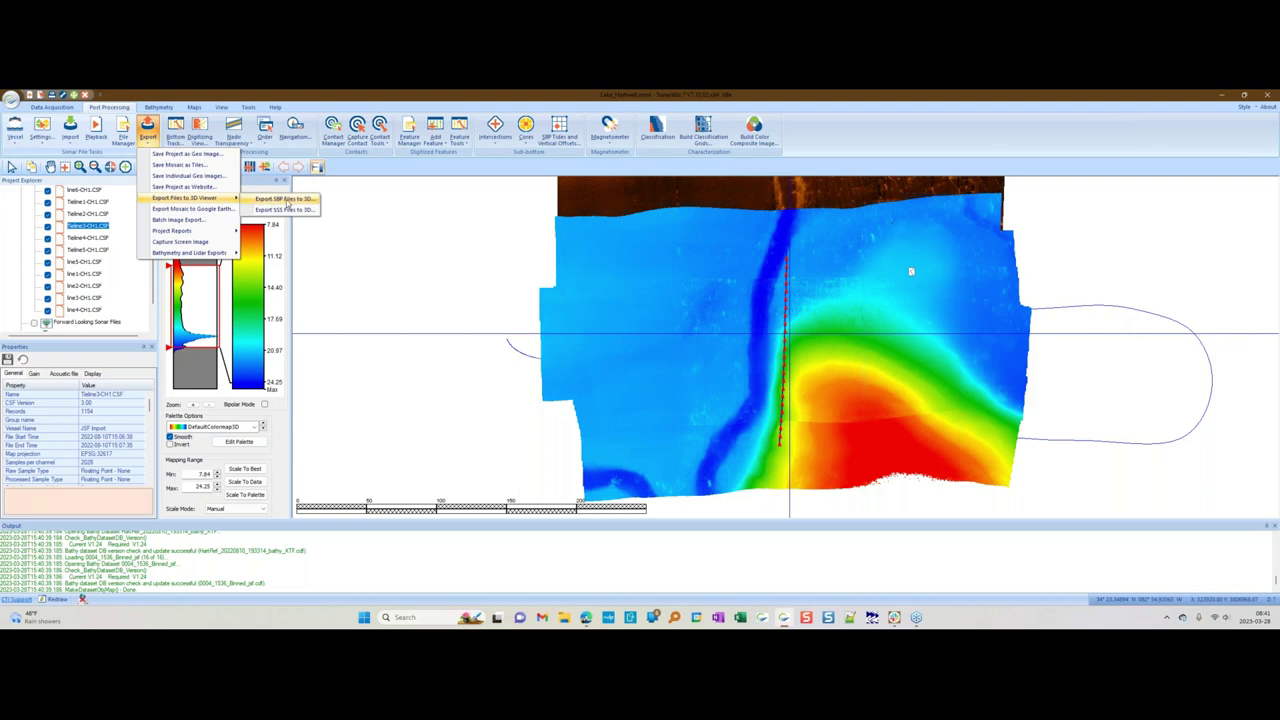
pyautogui.click(286, 199)
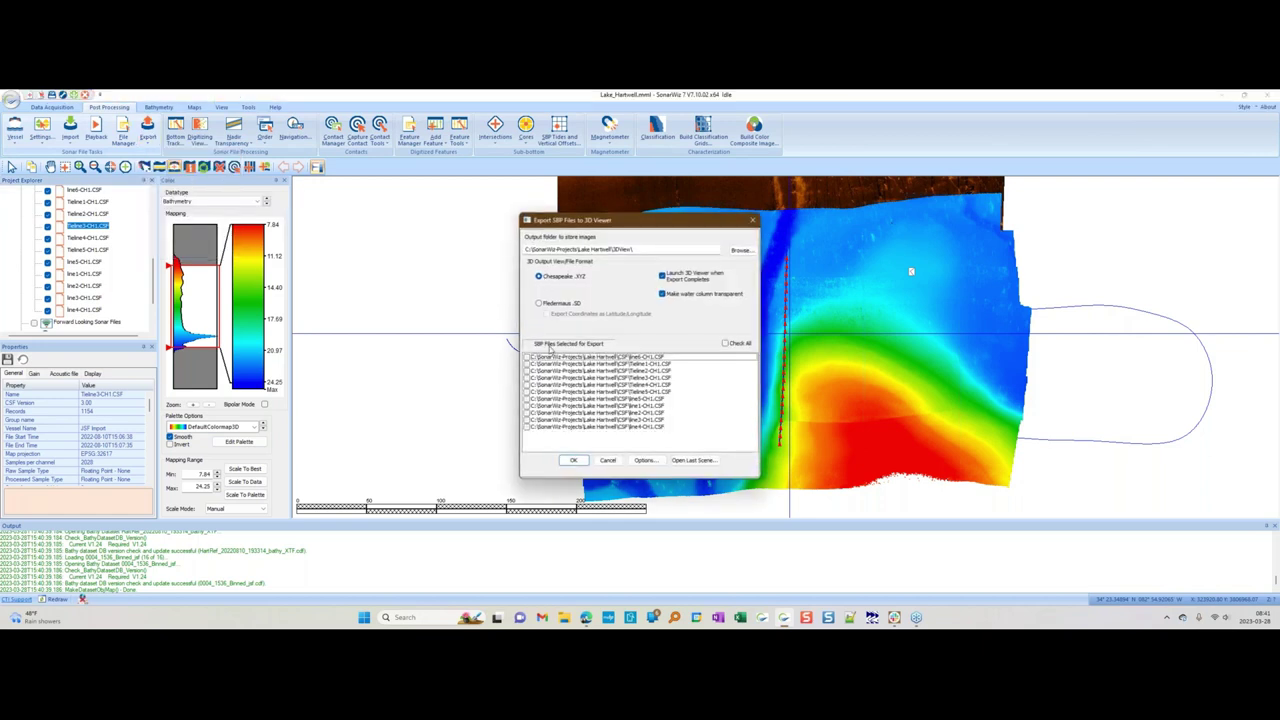
pyautogui.click(727, 344)
pyautogui.click(582, 460)
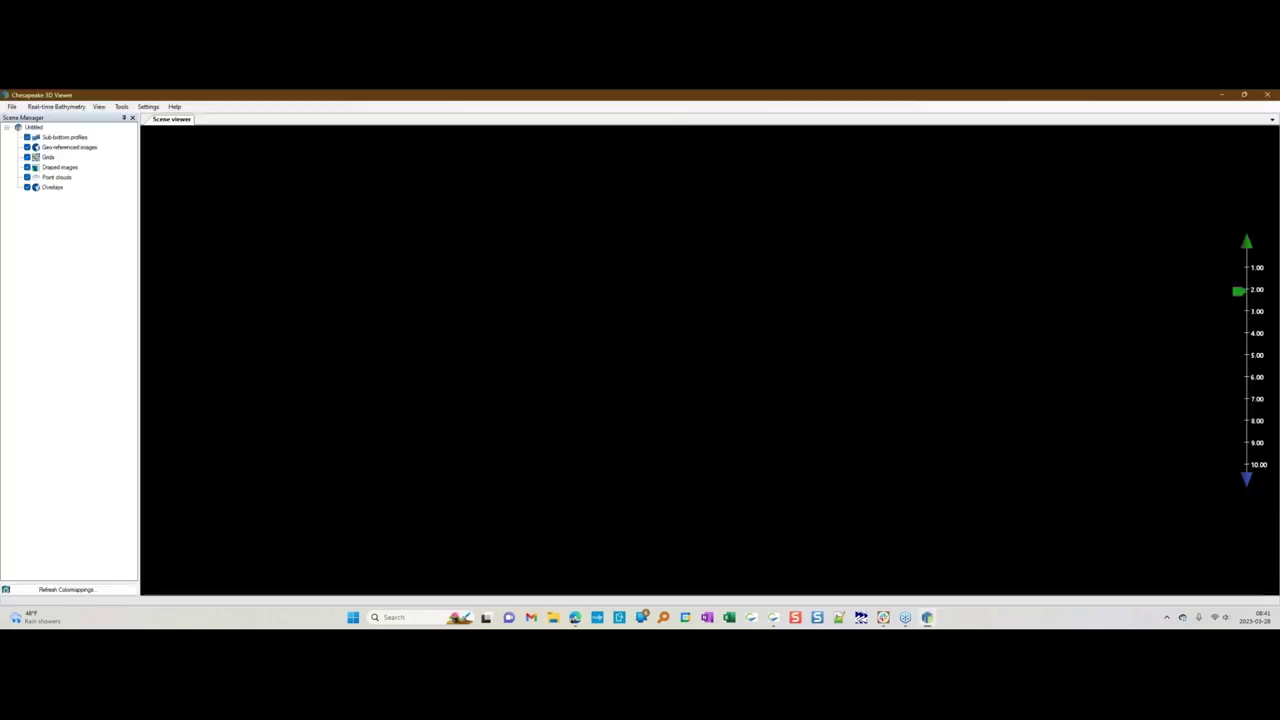
# - Set the vertical exaggeration of the sub-bottom profile scene to 3.00
pyautogui.moveTo(656, 411); pyautogui.dragTo(750, 400)
pyautogui.scroll(5, 750, 400)
pyautogui.scroll(3, 760, 442)
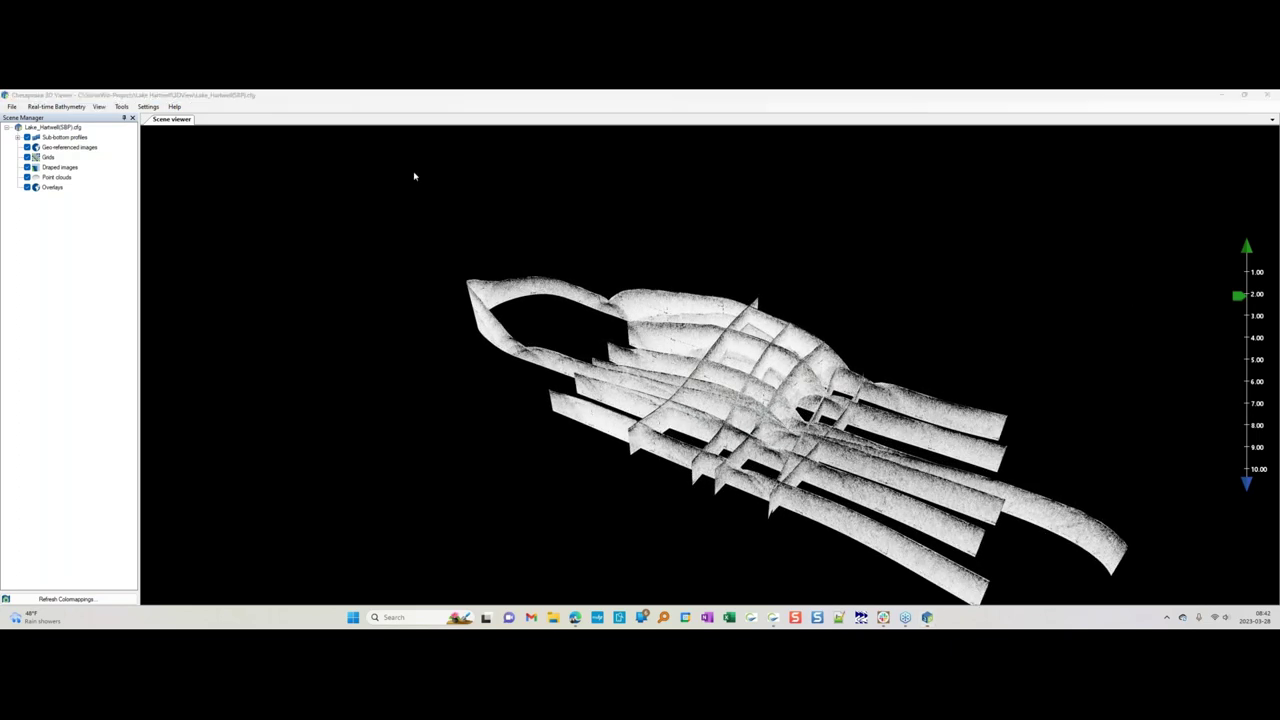
pyautogui.click(1240, 297)
pyautogui.scroll(-1, 1232, 298)
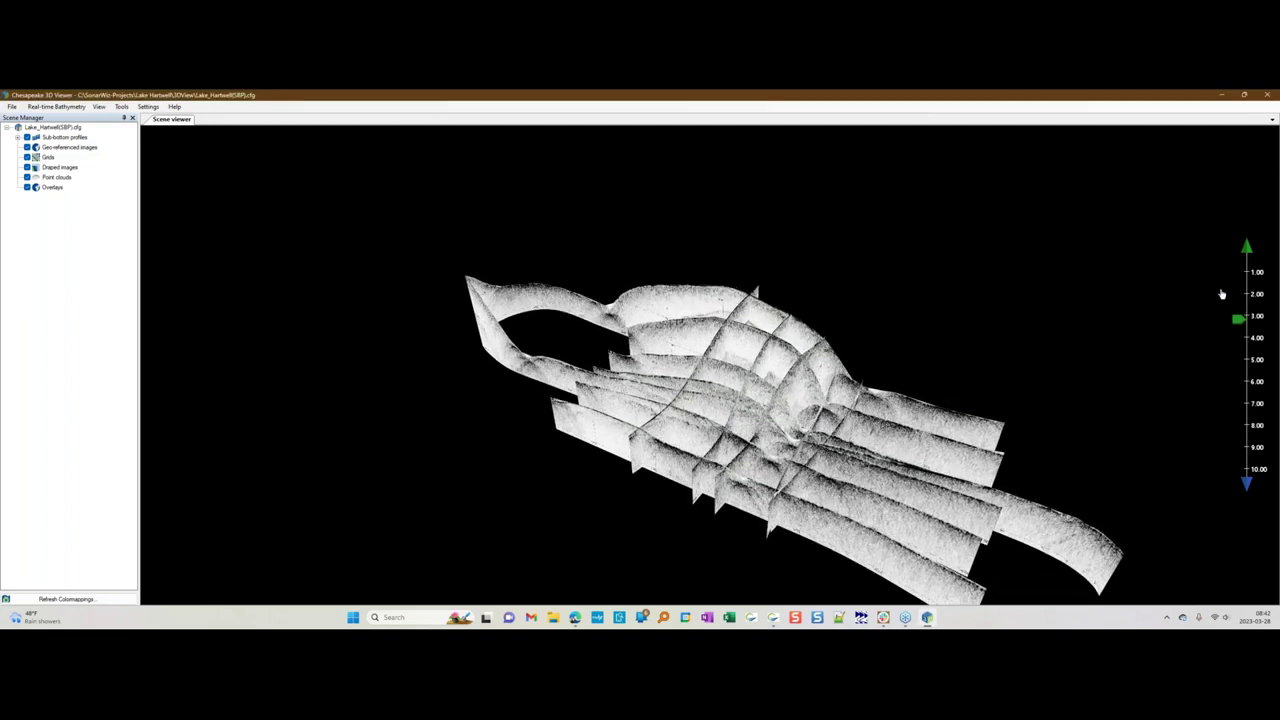
pyautogui.moveTo(1221, 294); pyautogui.dragTo(960, 255)
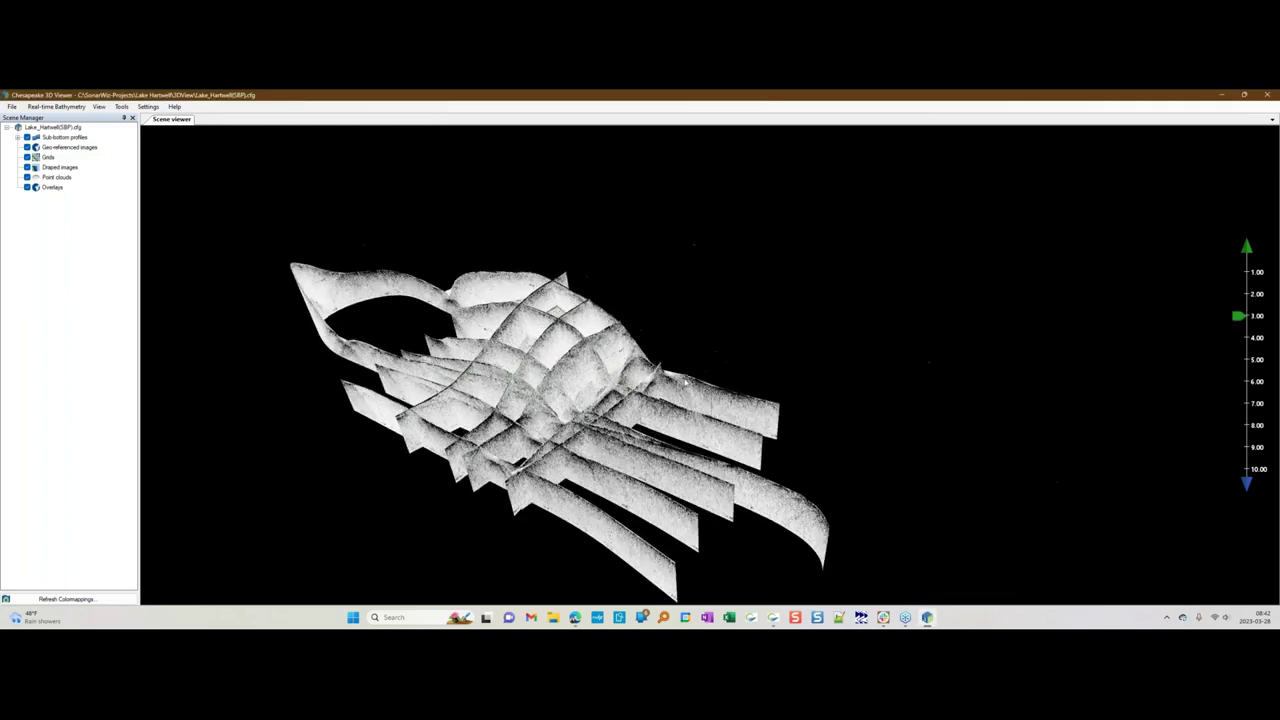
# - Load the EdgeTech_DEP.grd grid from the Lake Hartwell Grids folder into the 3D scene and examine it with the profiles
pyautogui.click(11, 106)
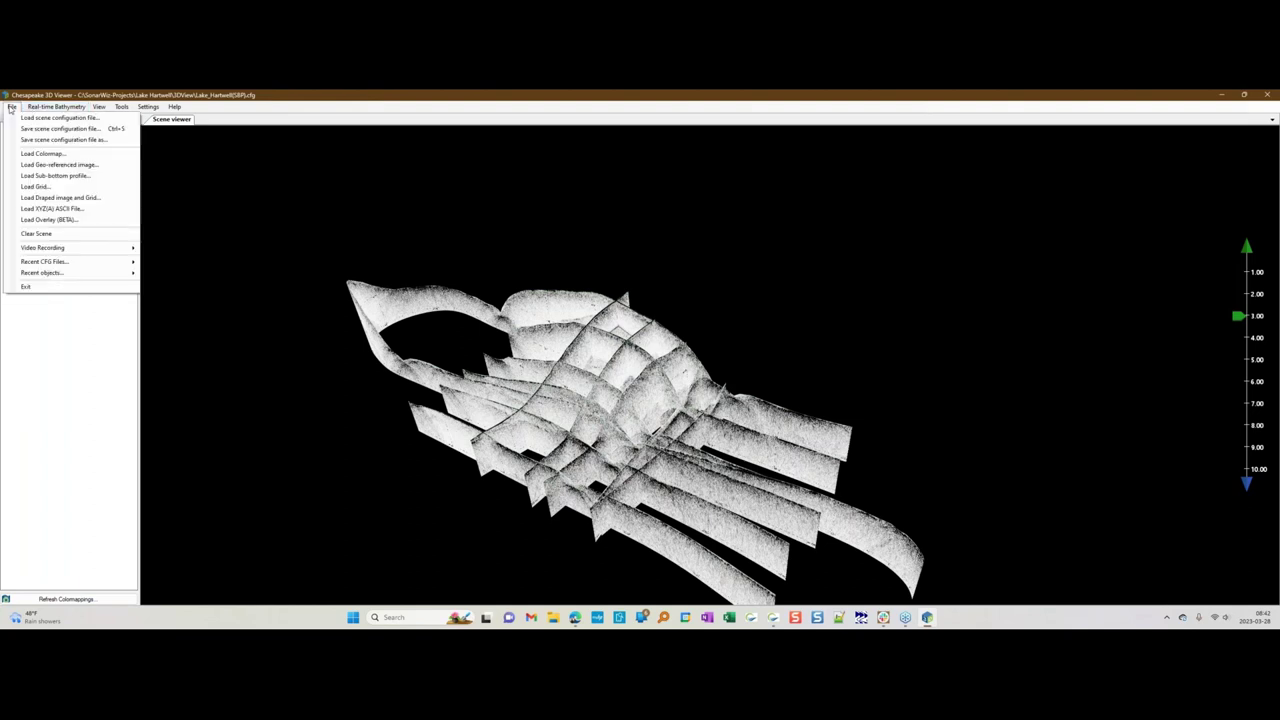
pyautogui.click(35, 186)
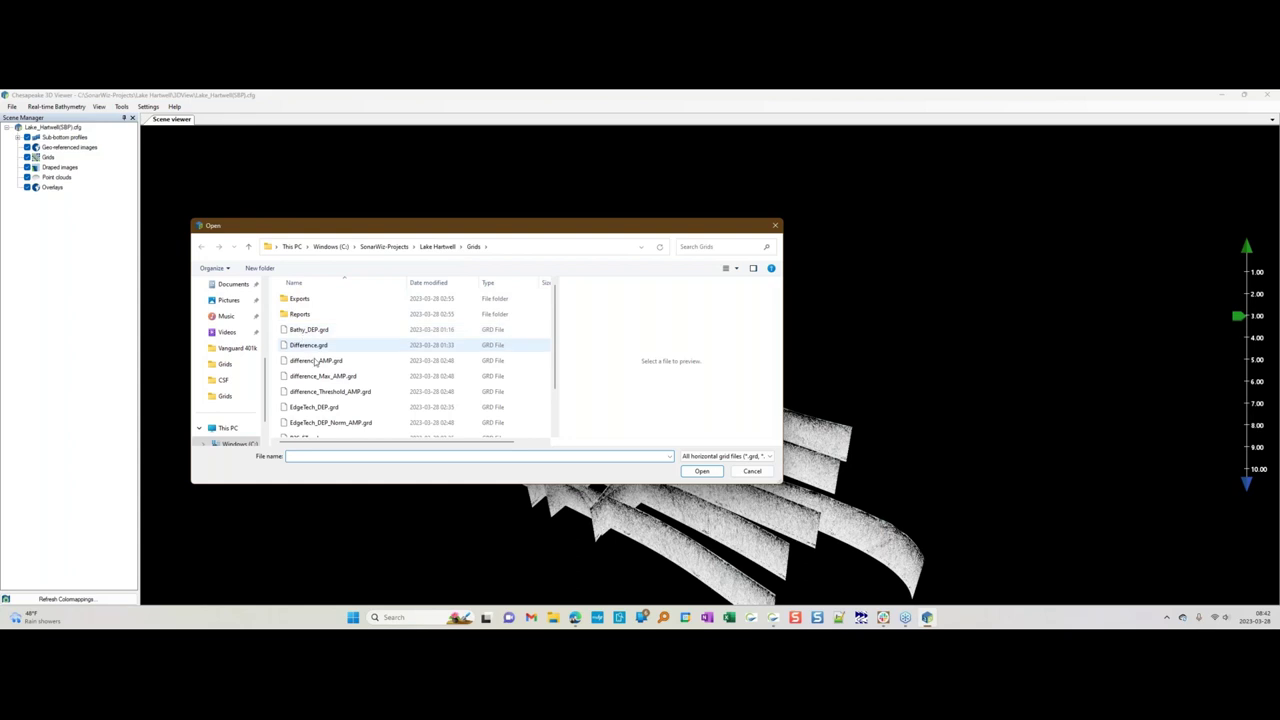
pyautogui.scroll(-2, 305, 345)
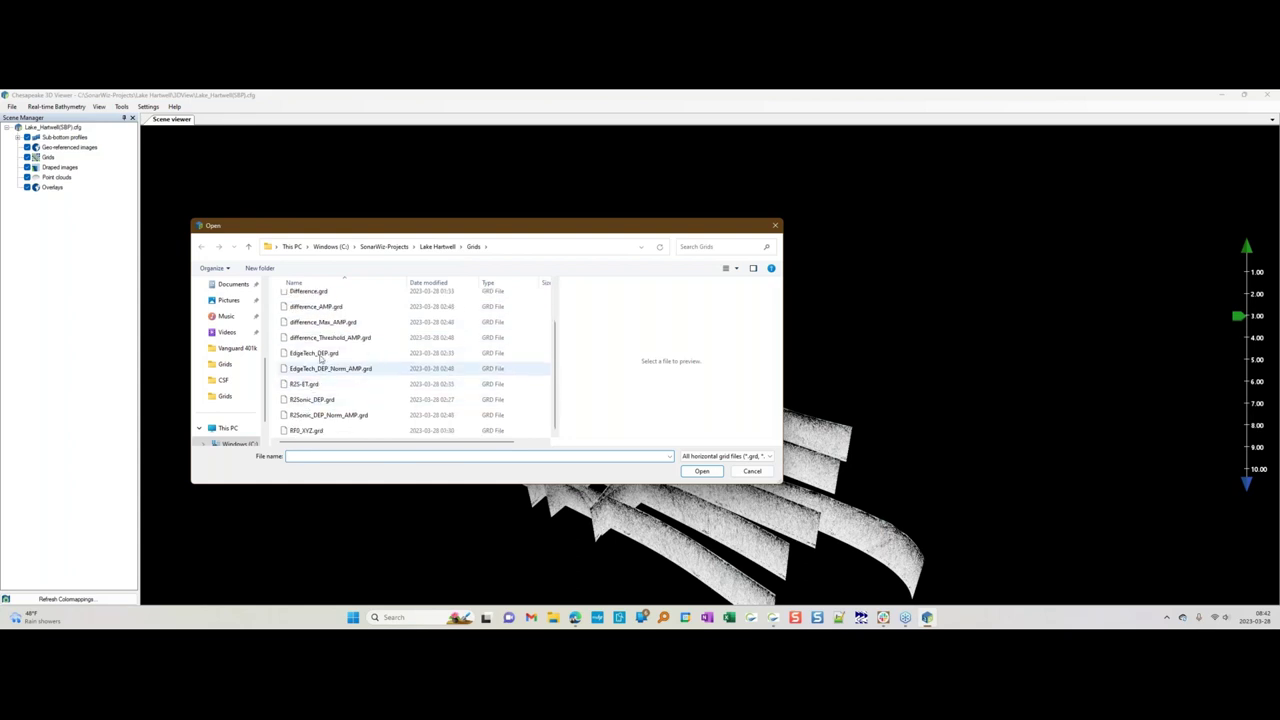
pyautogui.click(316, 356)
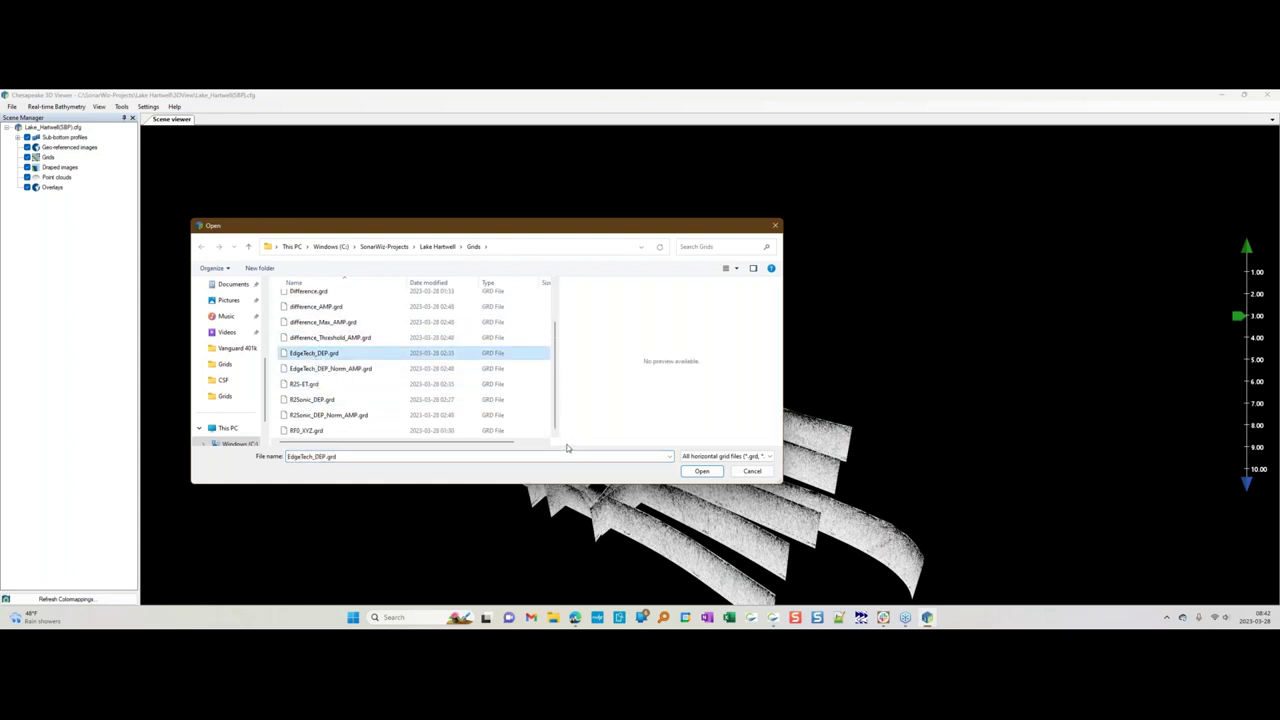
pyautogui.click(702, 472)
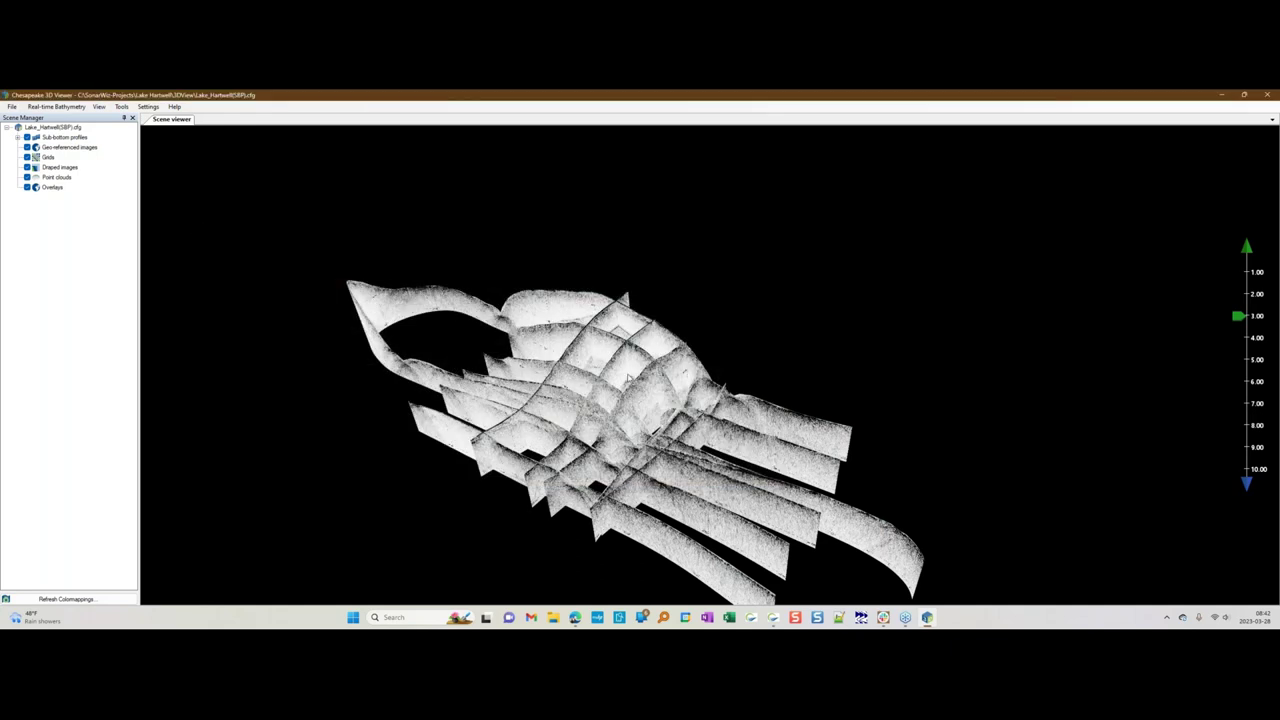
pyautogui.moveTo(629, 378); pyautogui.dragTo(728, 413)
pyautogui.scroll(5, 728, 413)
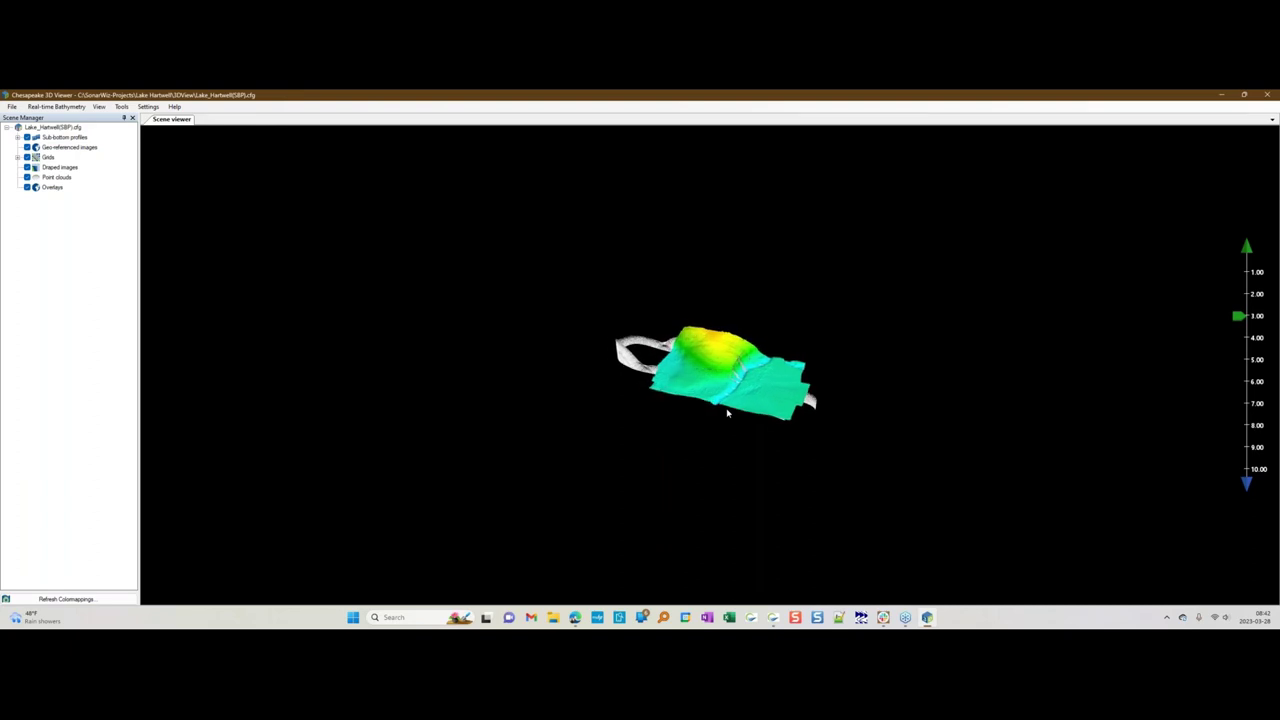
pyautogui.scroll(8, 748, 386)
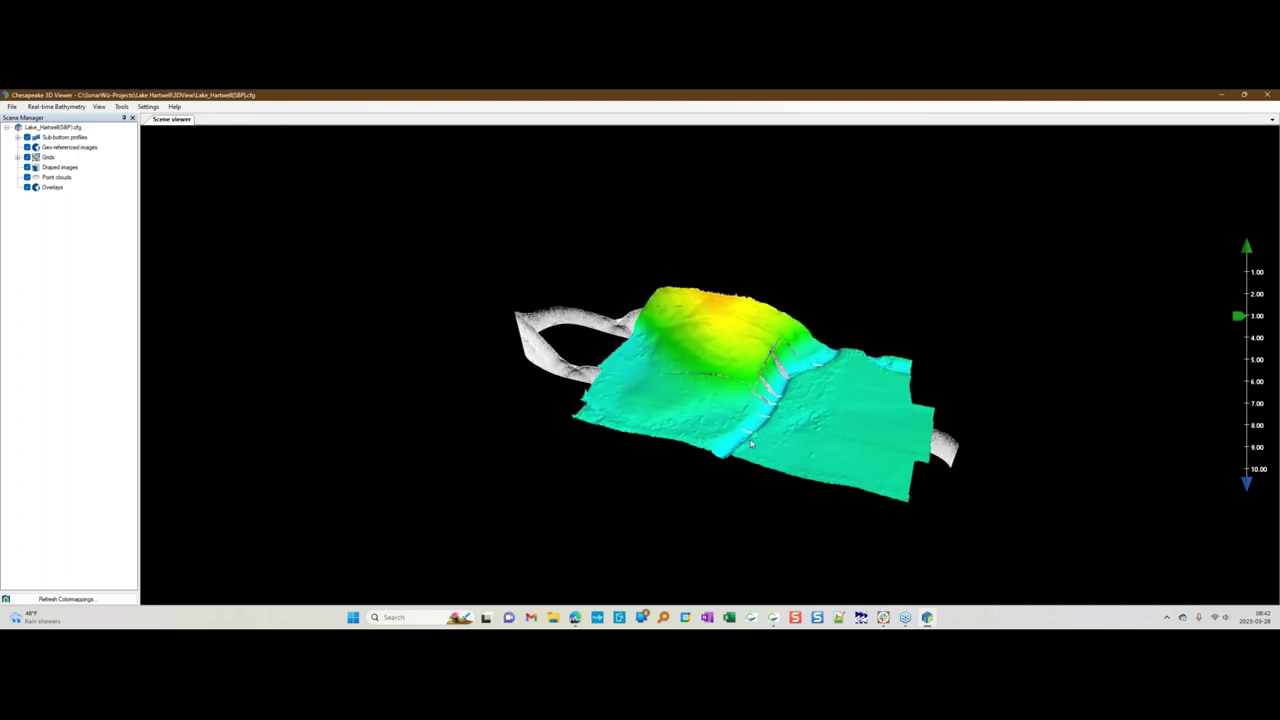
pyautogui.moveTo(752, 453); pyautogui.dragTo(728, 419)
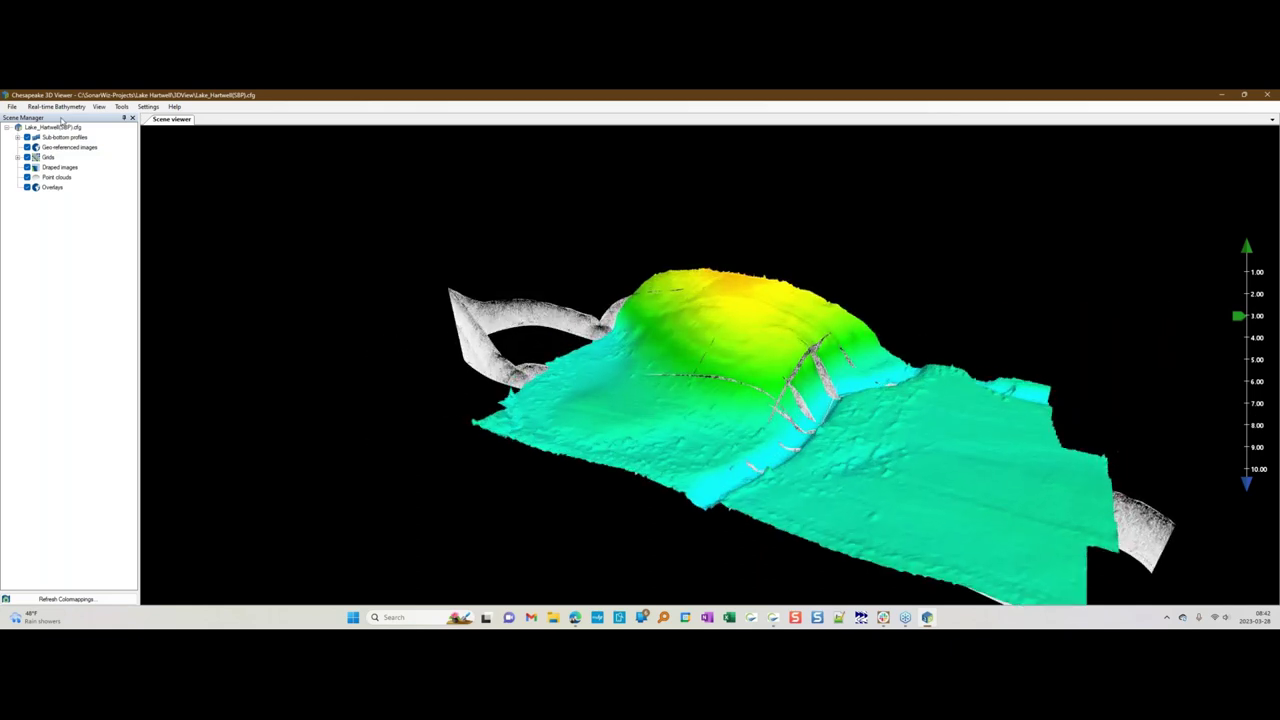
# - Start loading a geo-referenced image and select Lake_Hartwell.tif in the Lake Hartwell project's GeoTiff folder
pyautogui.click(14, 108)
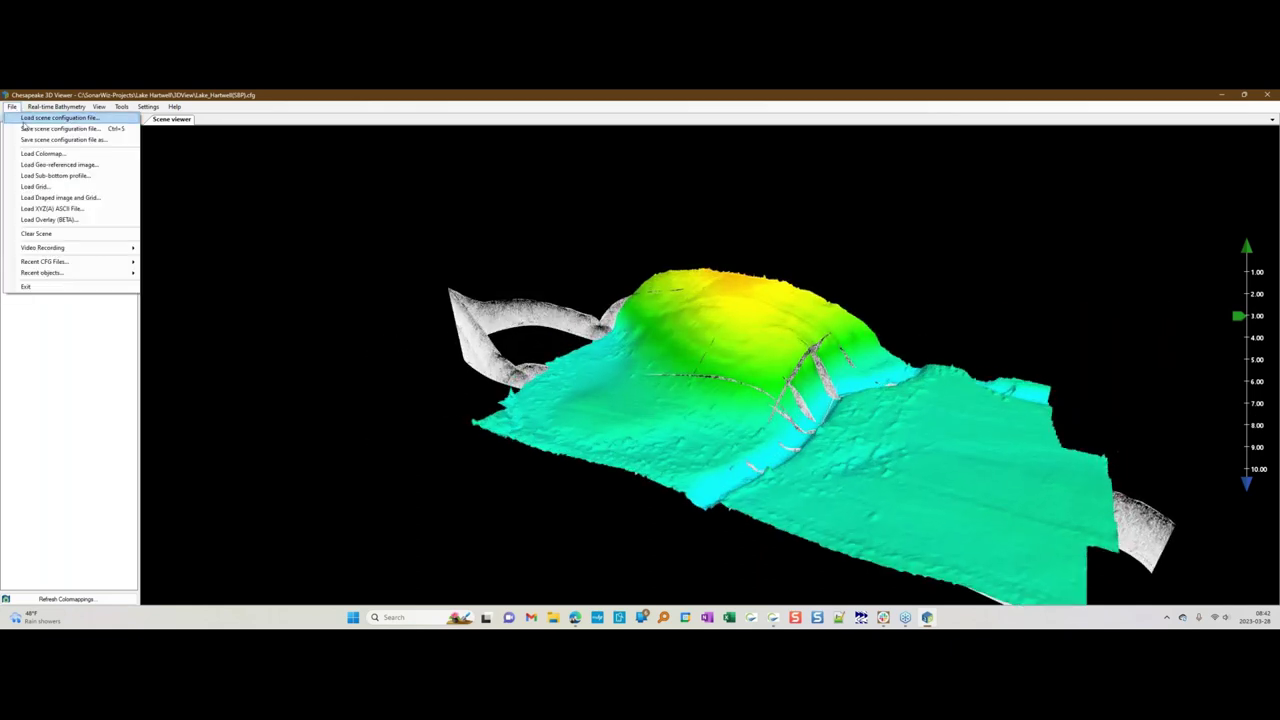
pyautogui.click(56, 166)
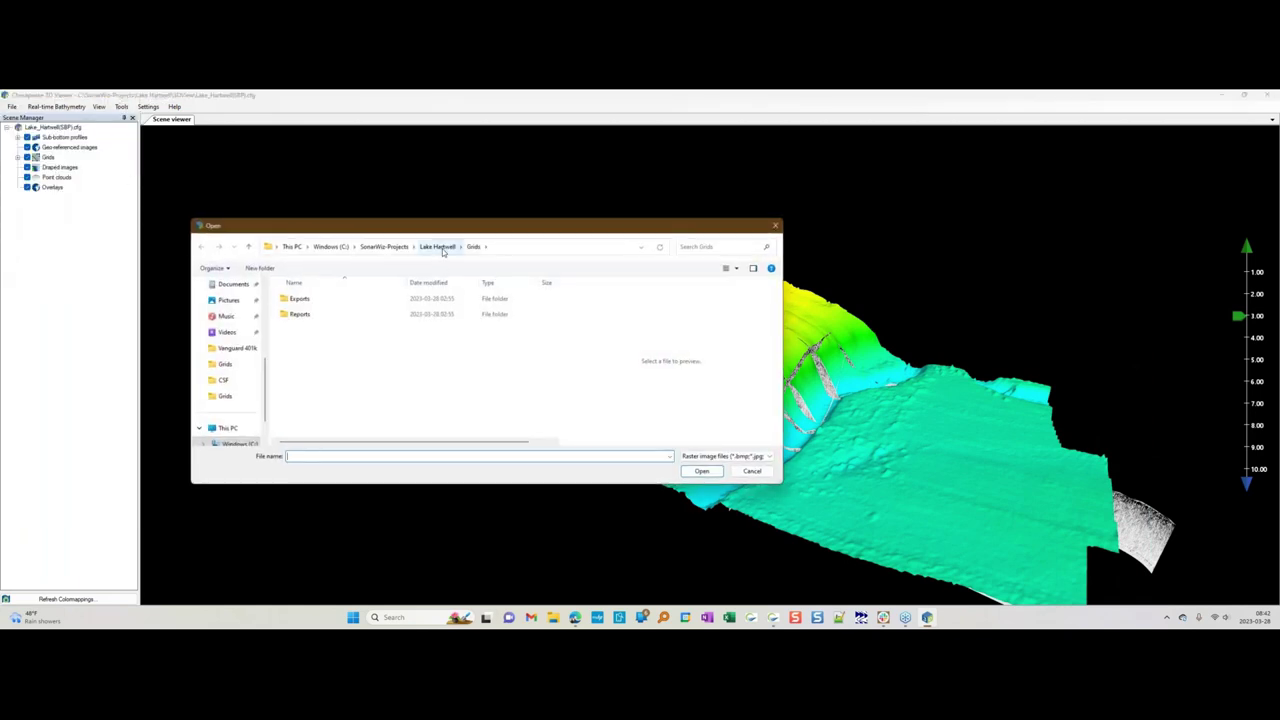
pyautogui.click(440, 248)
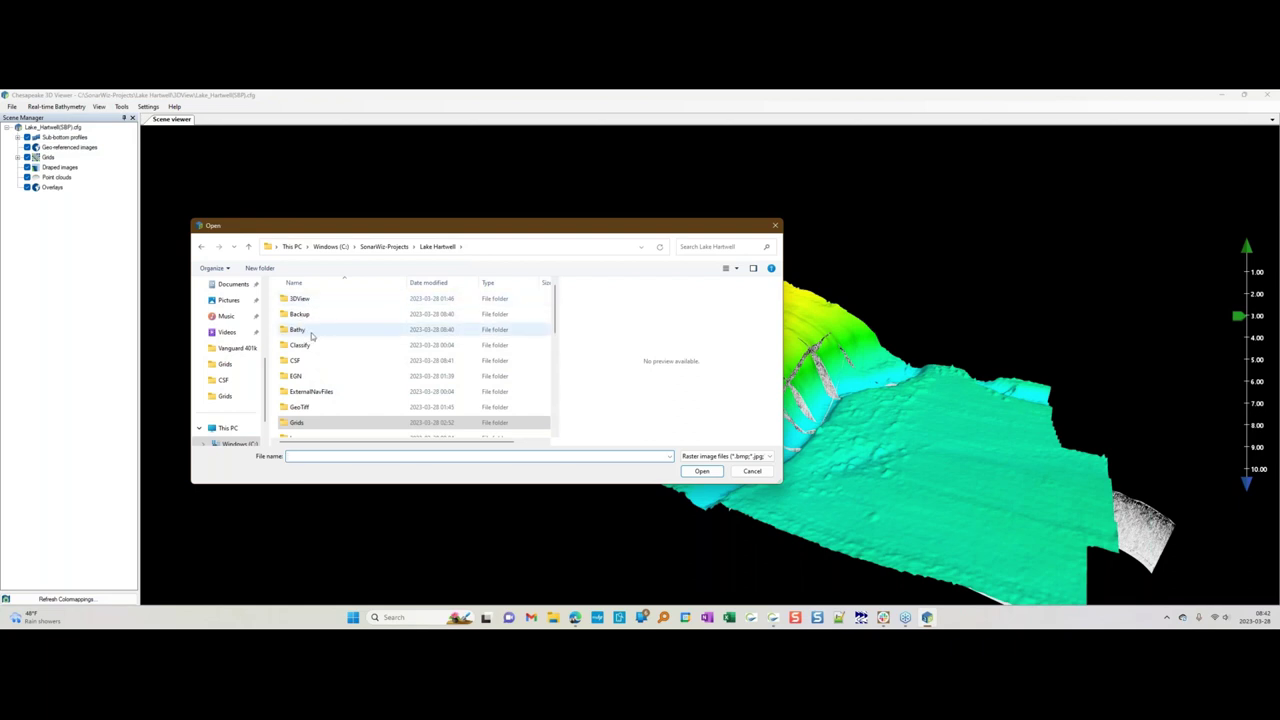
pyautogui.doubleClick(300, 407)
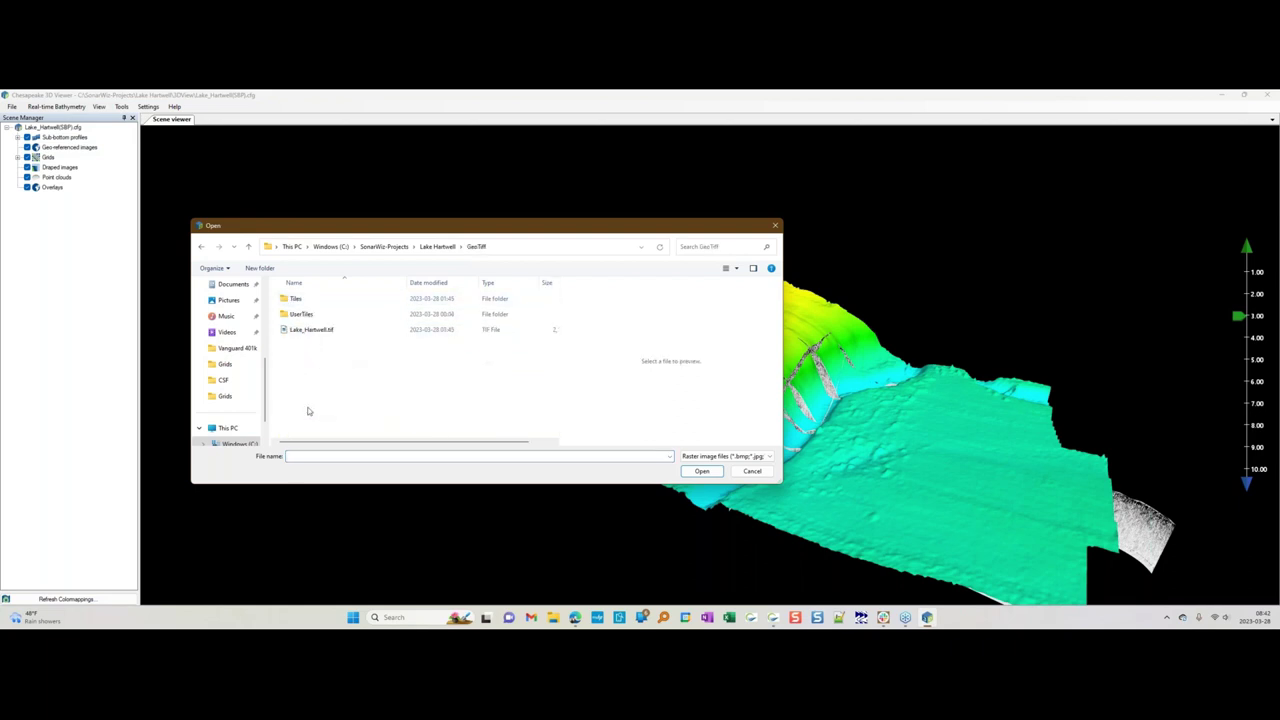
pyautogui.click(297, 333)
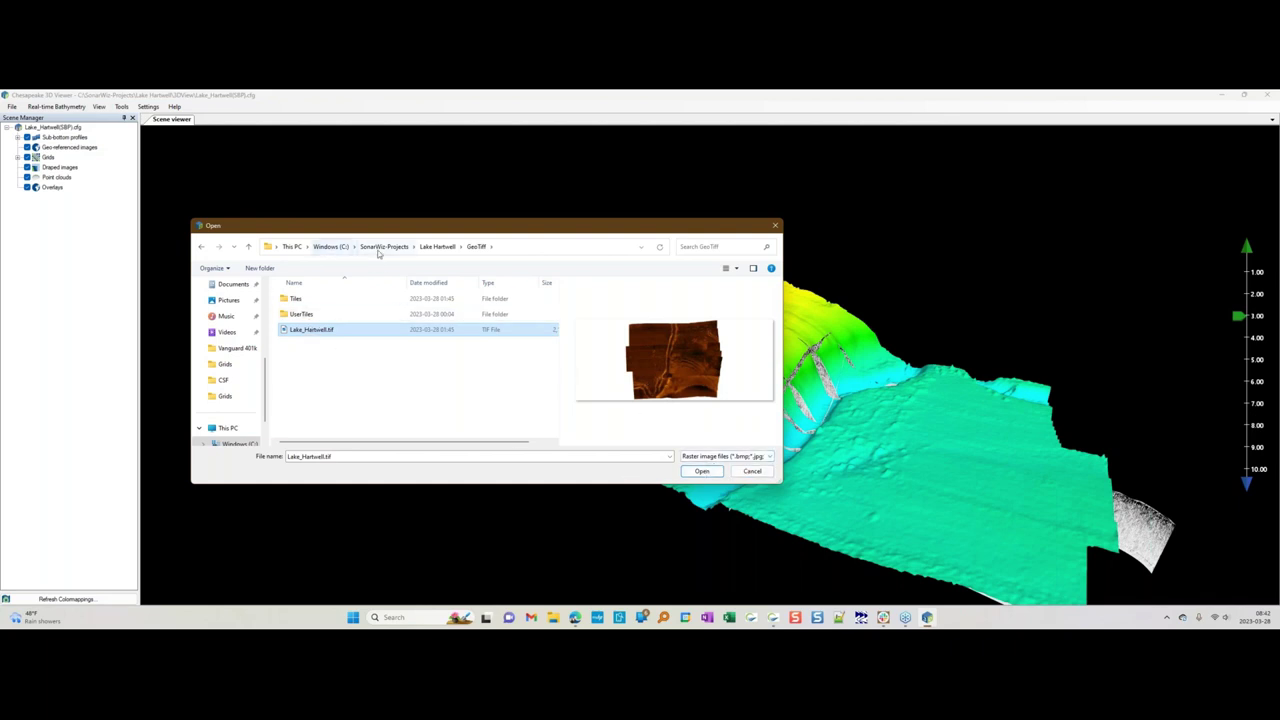
# - Load Lake_Hartwell_SSS.tif from the Lake Hartwell GeoTiff folder inside the desktop's Bathy_Presentation folder as the geo-referenced image instead
pyautogui.scroll(3, 240, 308)
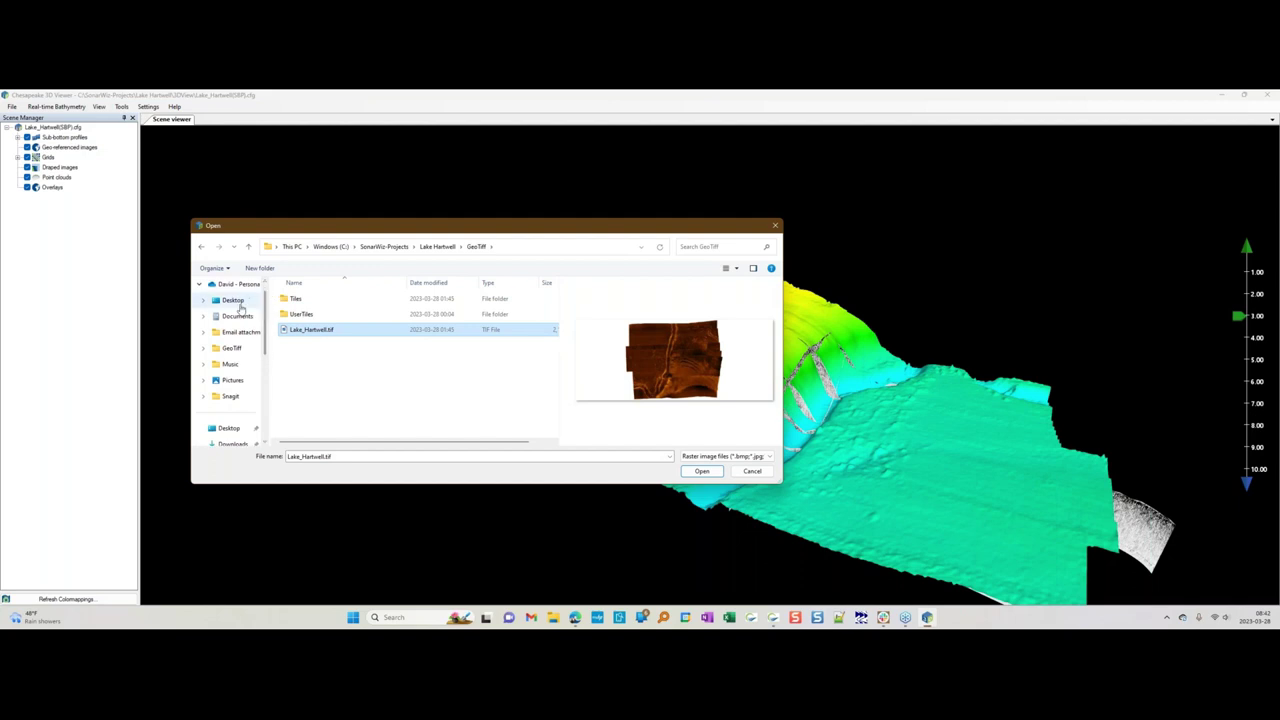
pyautogui.click(233, 300)
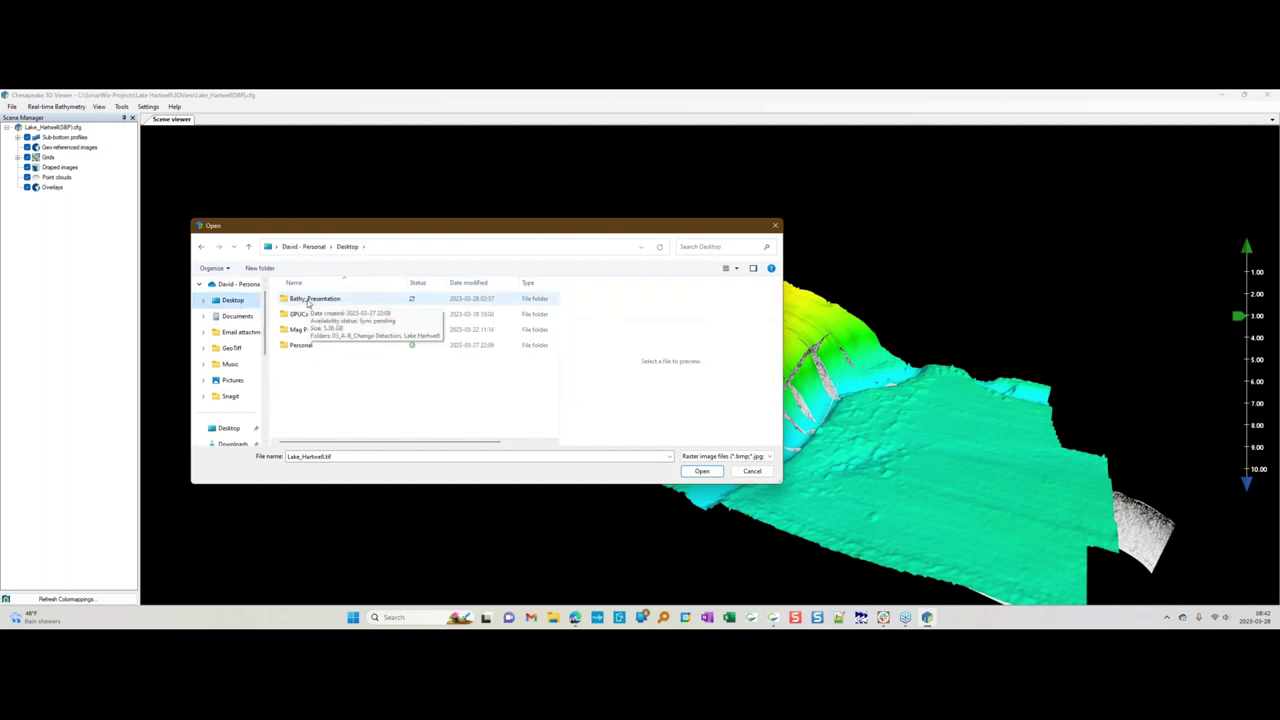
pyautogui.click(306, 302)
pyautogui.doubleClick(302, 300)
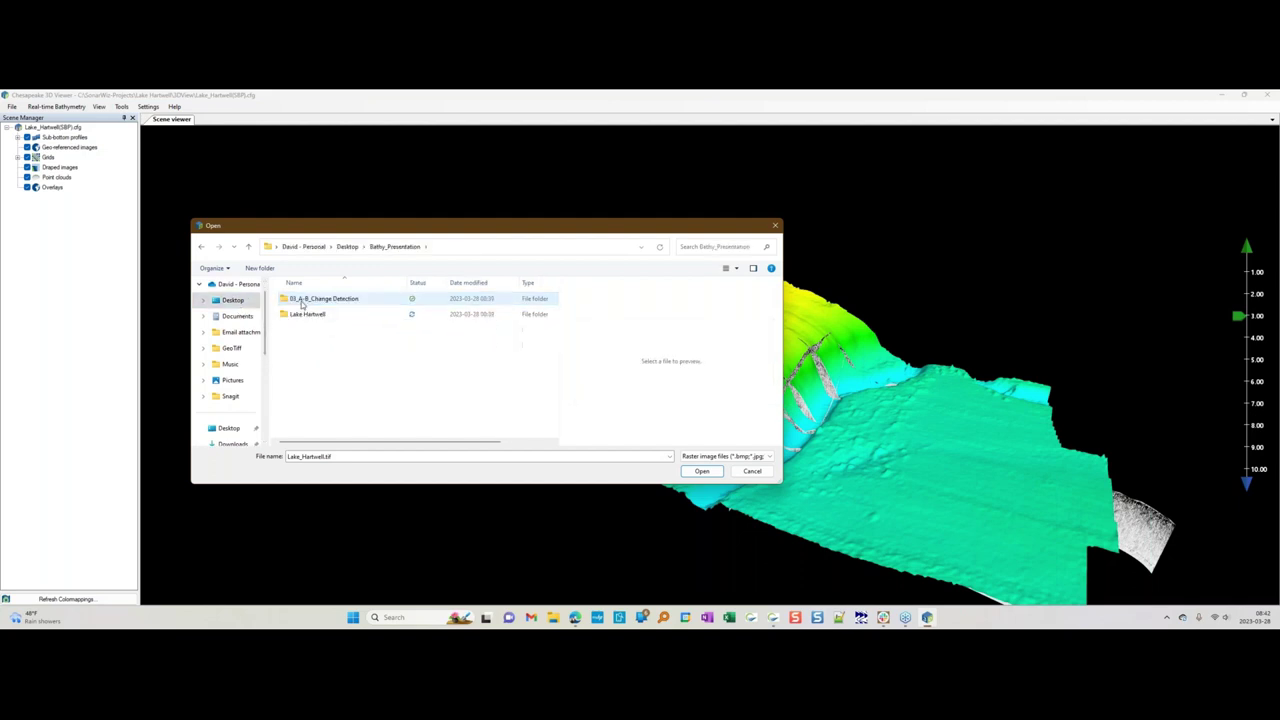
pyautogui.doubleClick(316, 314)
pyautogui.scroll(-5, 310, 330)
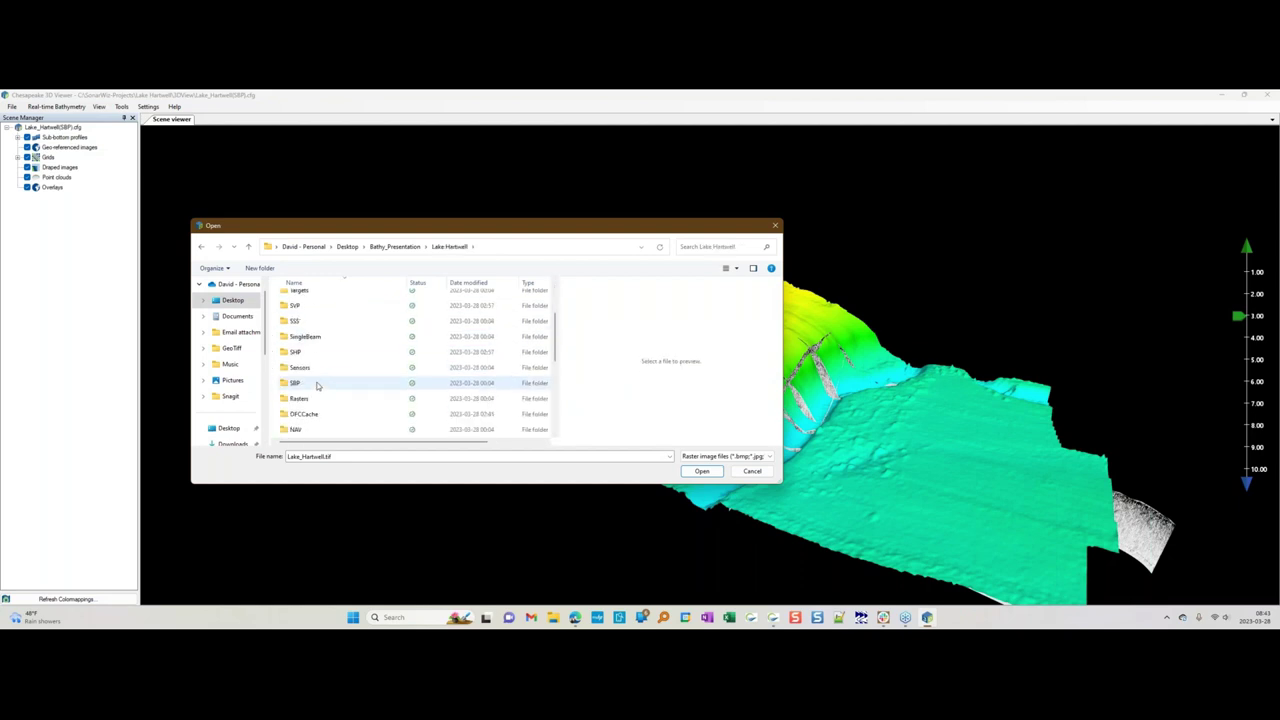
pyautogui.click(311, 385)
pyautogui.doubleClick(311, 386)
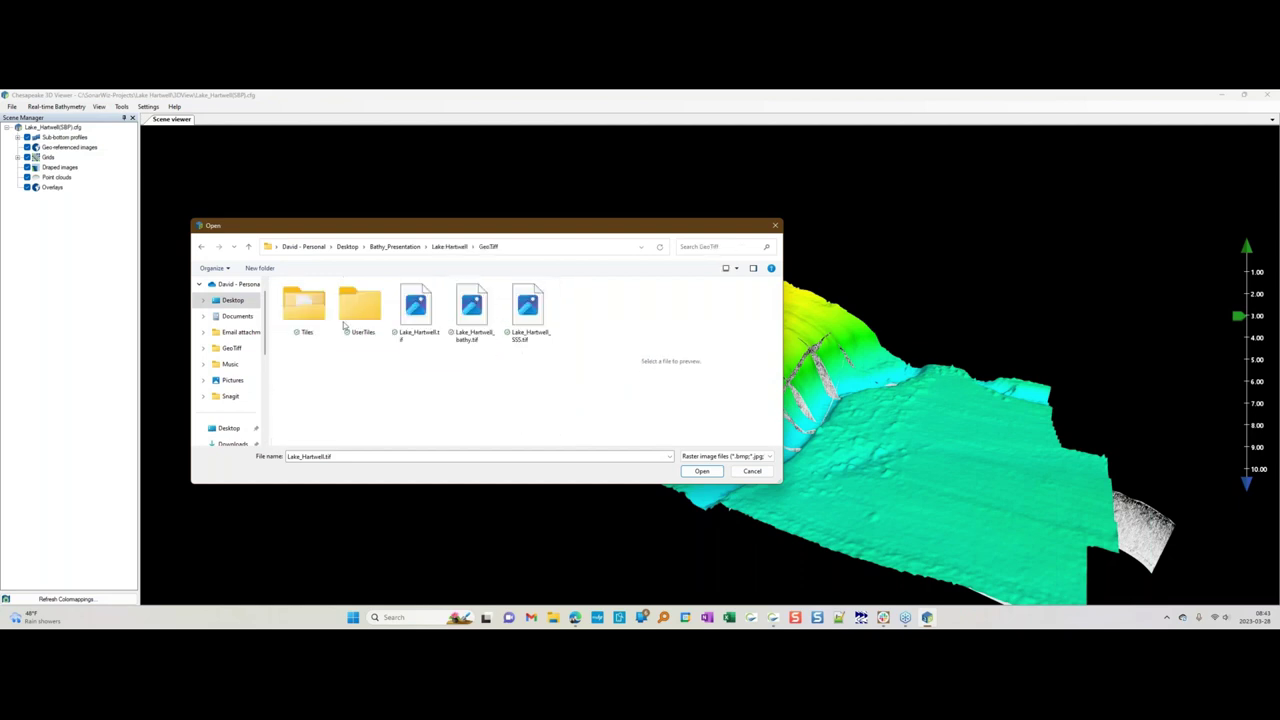
pyautogui.click(532, 330)
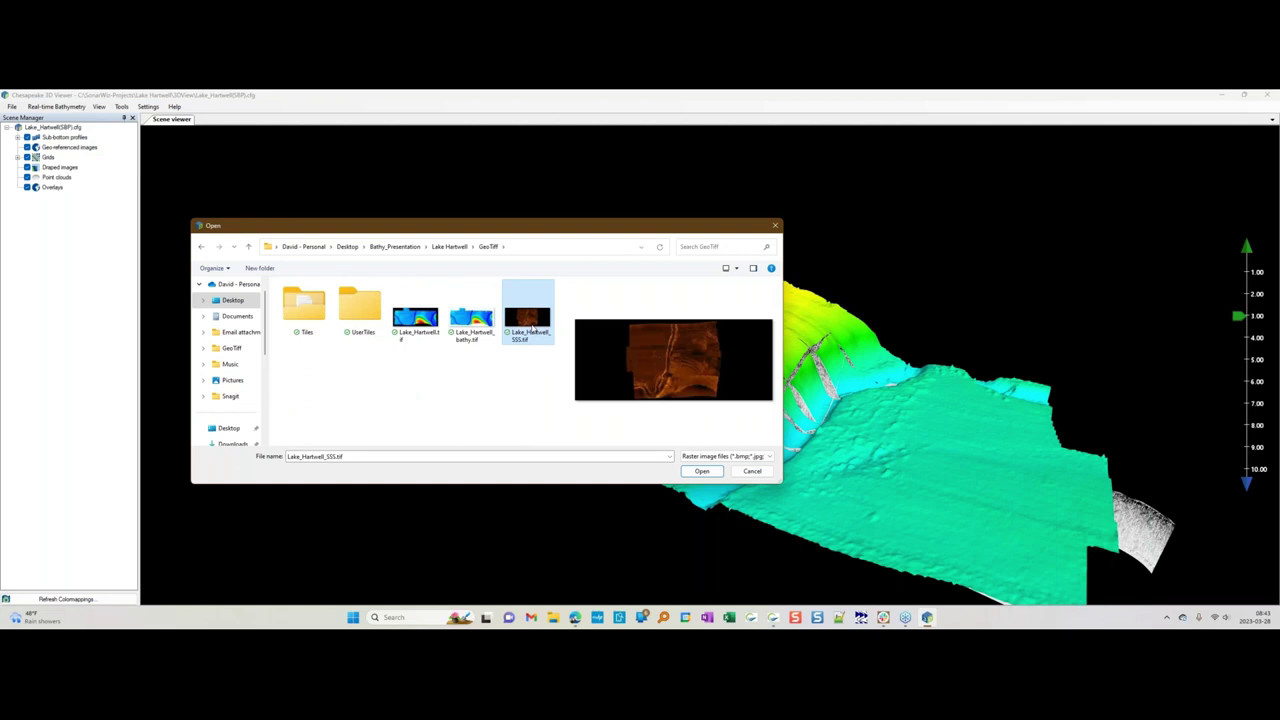
pyautogui.click(702, 472)
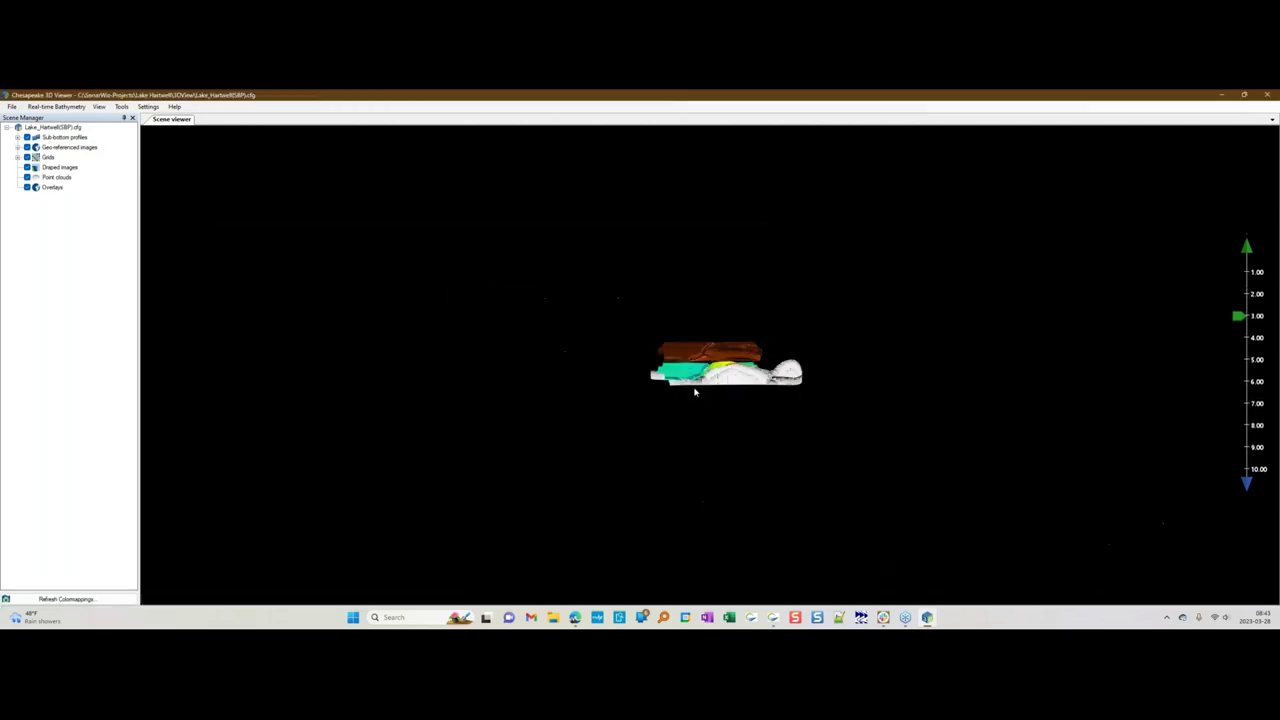
# - Drape Lake_Hartwell_SSS.tif over the EdgeTech_DEP.grd grid and examine the draped surface together with the sub-bottom profiles
pyautogui.moveTo(695, 378); pyautogui.dragTo(709, 407)
pyautogui.scroll(5, 709, 407)
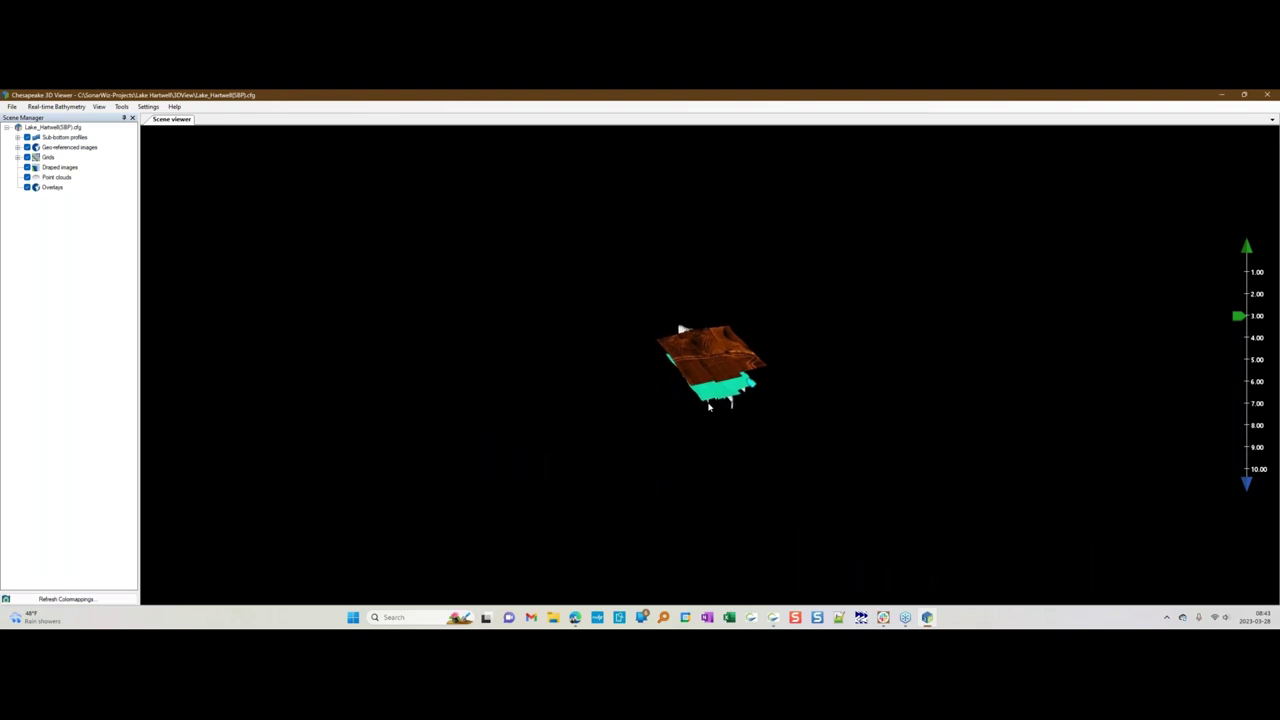
pyautogui.moveTo(705, 388); pyautogui.dragTo(642, 404)
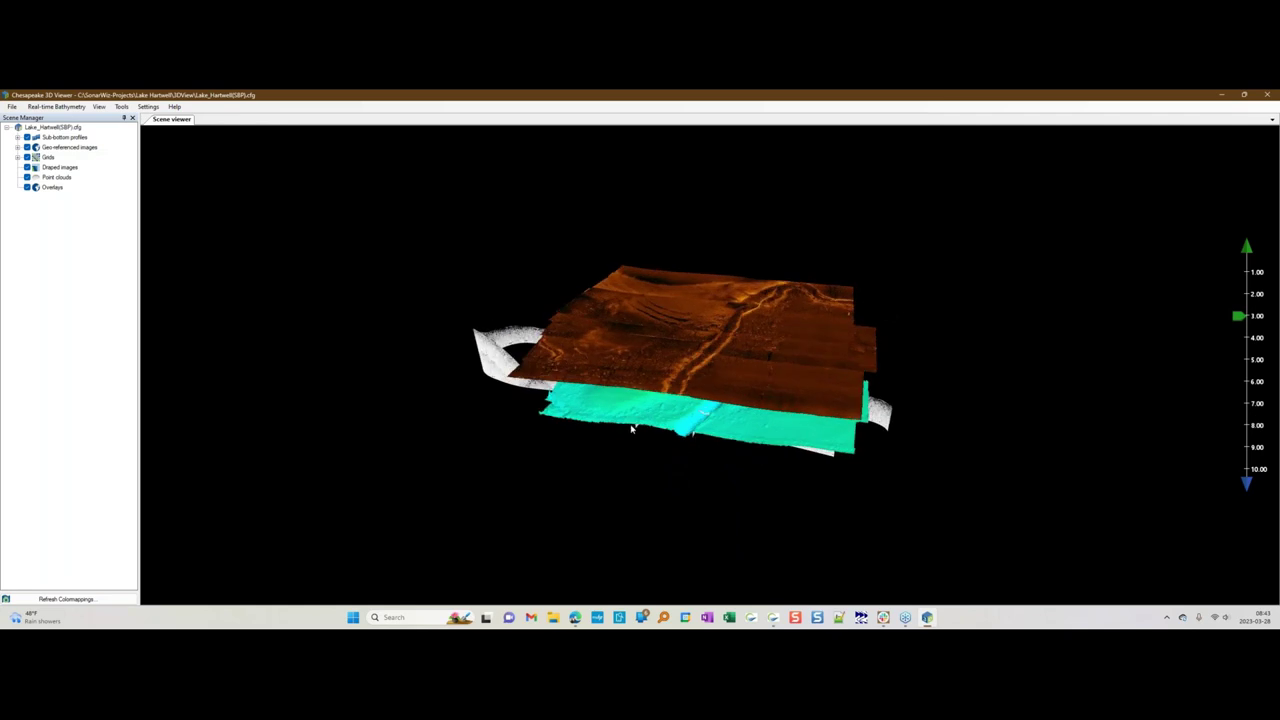
pyautogui.click(17, 158)
pyautogui.click(77, 167)
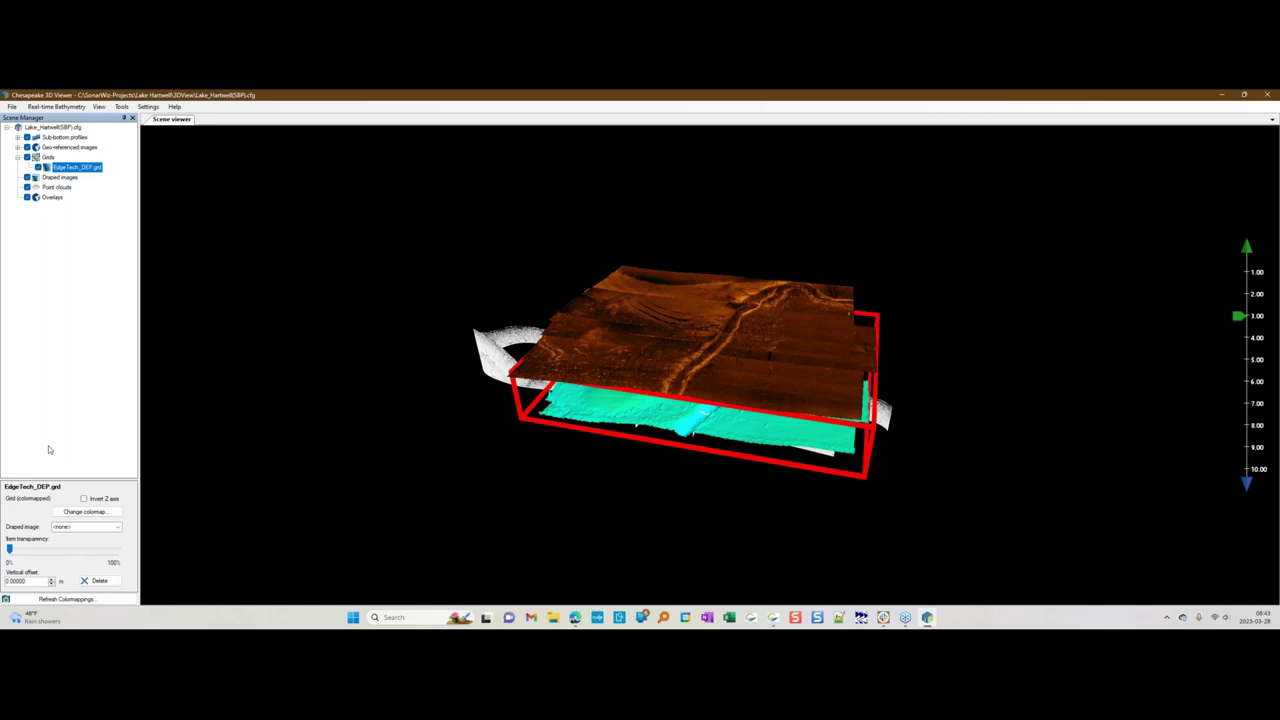
pyautogui.click(118, 532)
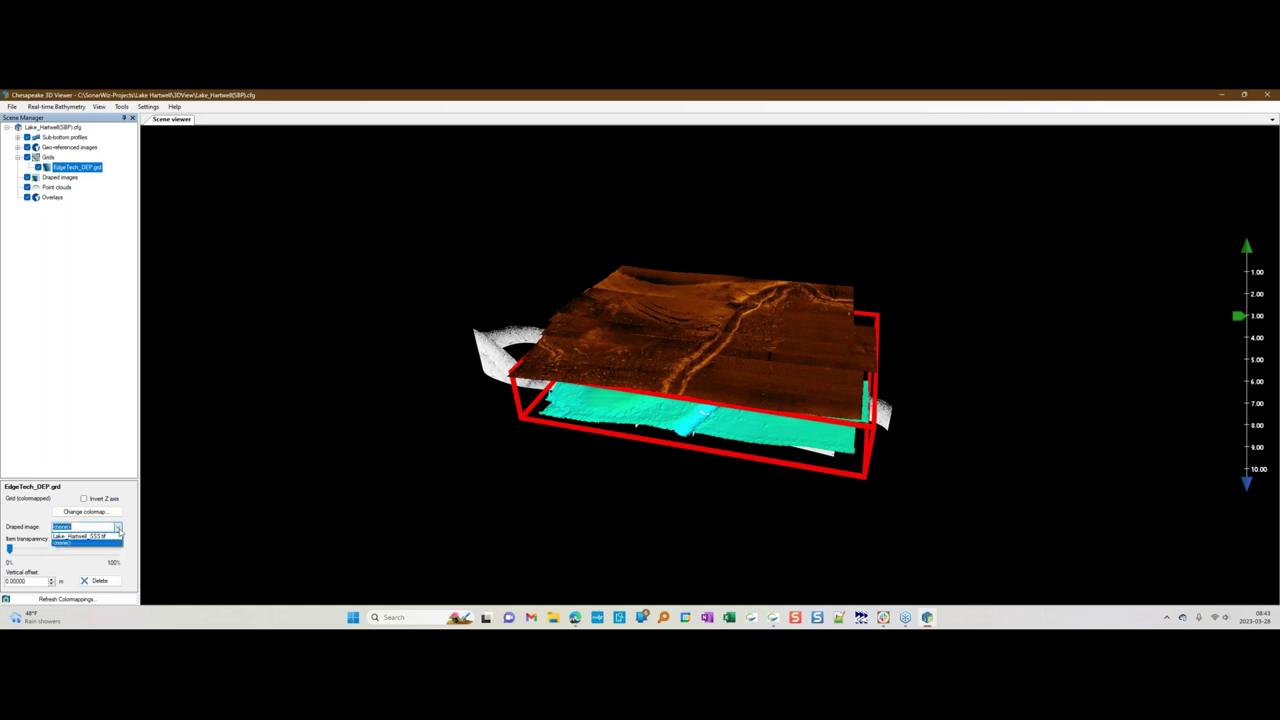
pyautogui.click(113, 539)
pyautogui.moveTo(536, 415); pyautogui.dragTo(737, 423)
pyautogui.scroll(3, 737, 424)
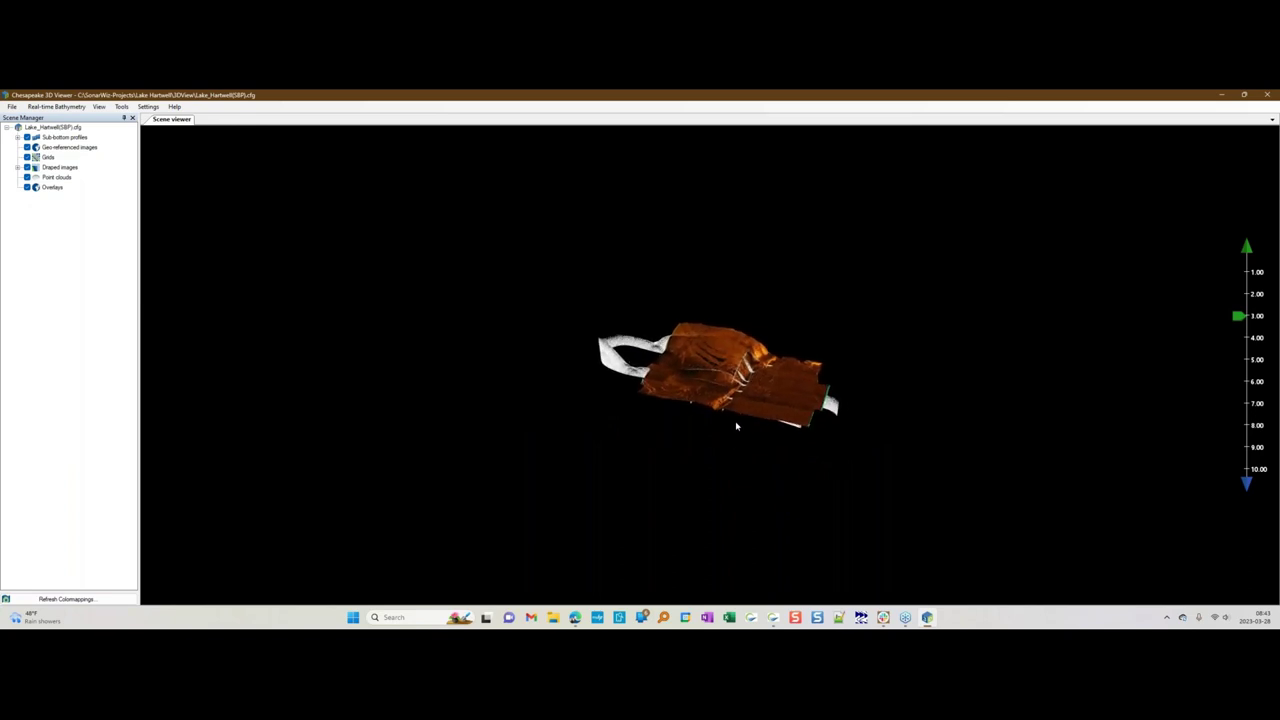
pyautogui.scroll(5, 736, 427)
pyautogui.moveTo(771, 457); pyautogui.dragTo(736, 455)
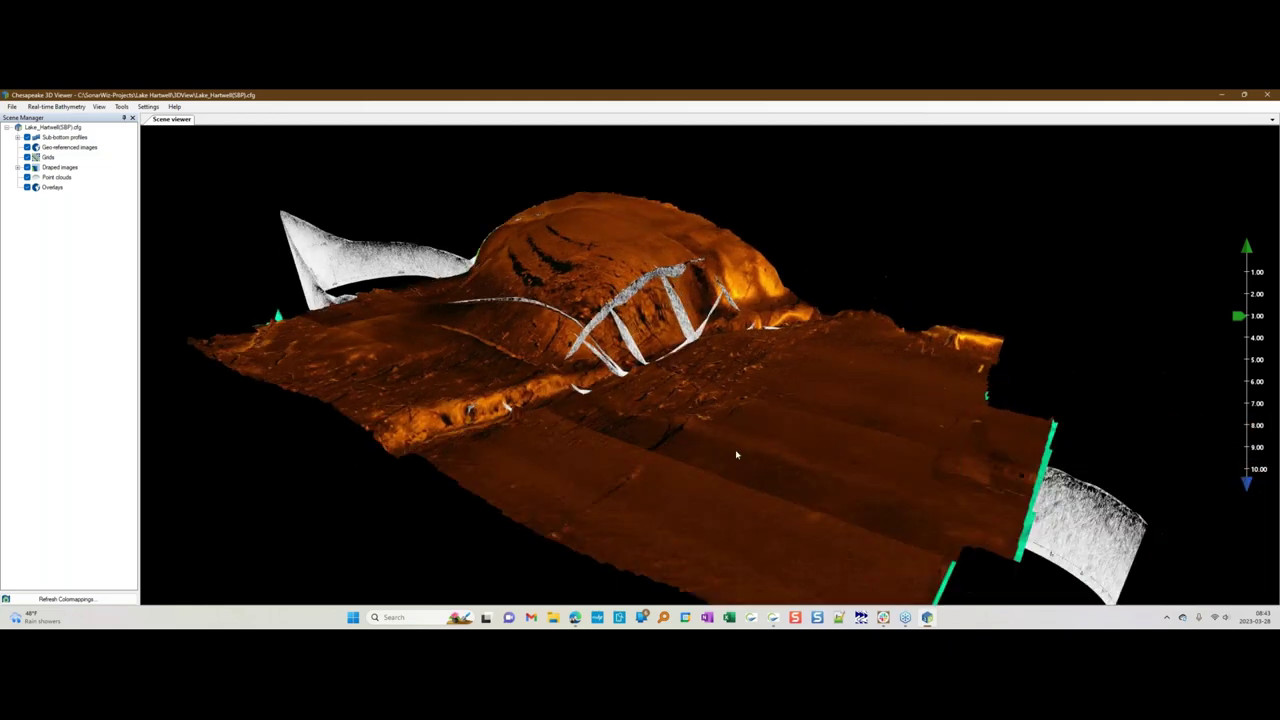
# - Switch to SonarWiz and run the water column data extraction on line1-CH1.CSF from the project's CSF folder
pyautogui.hotkey('alt', 'Tab')
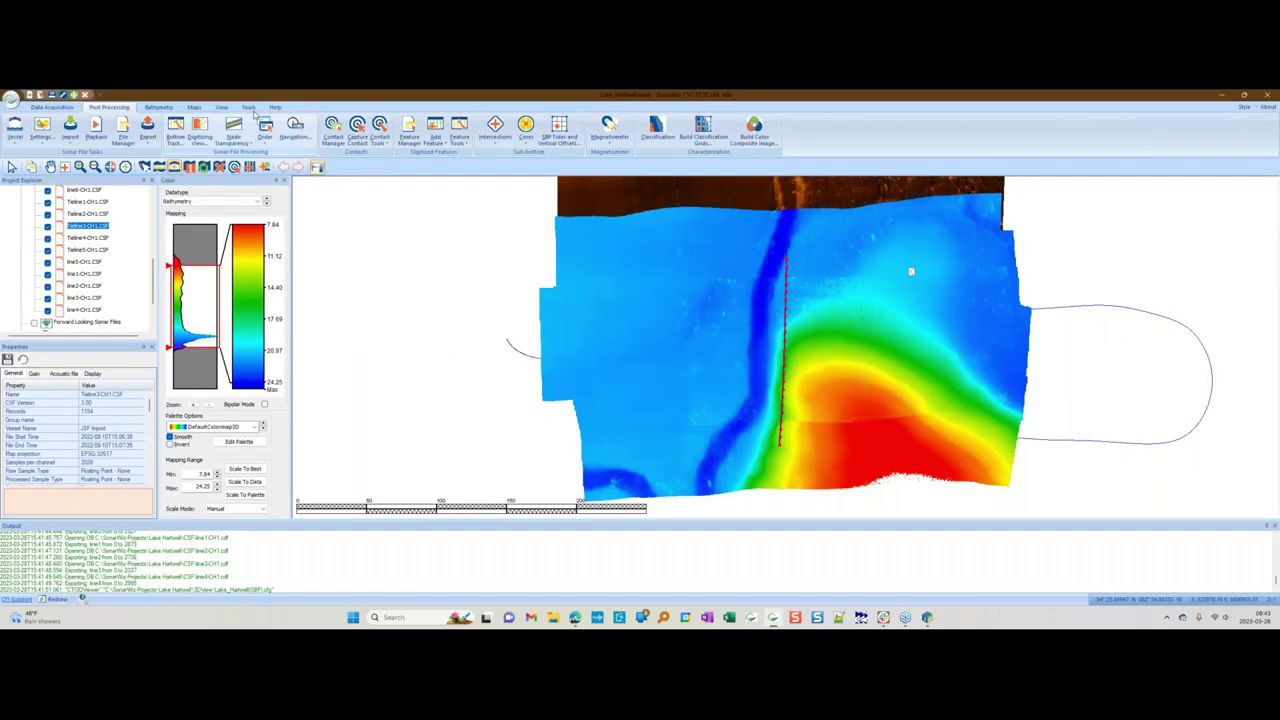
pyautogui.click(249, 107)
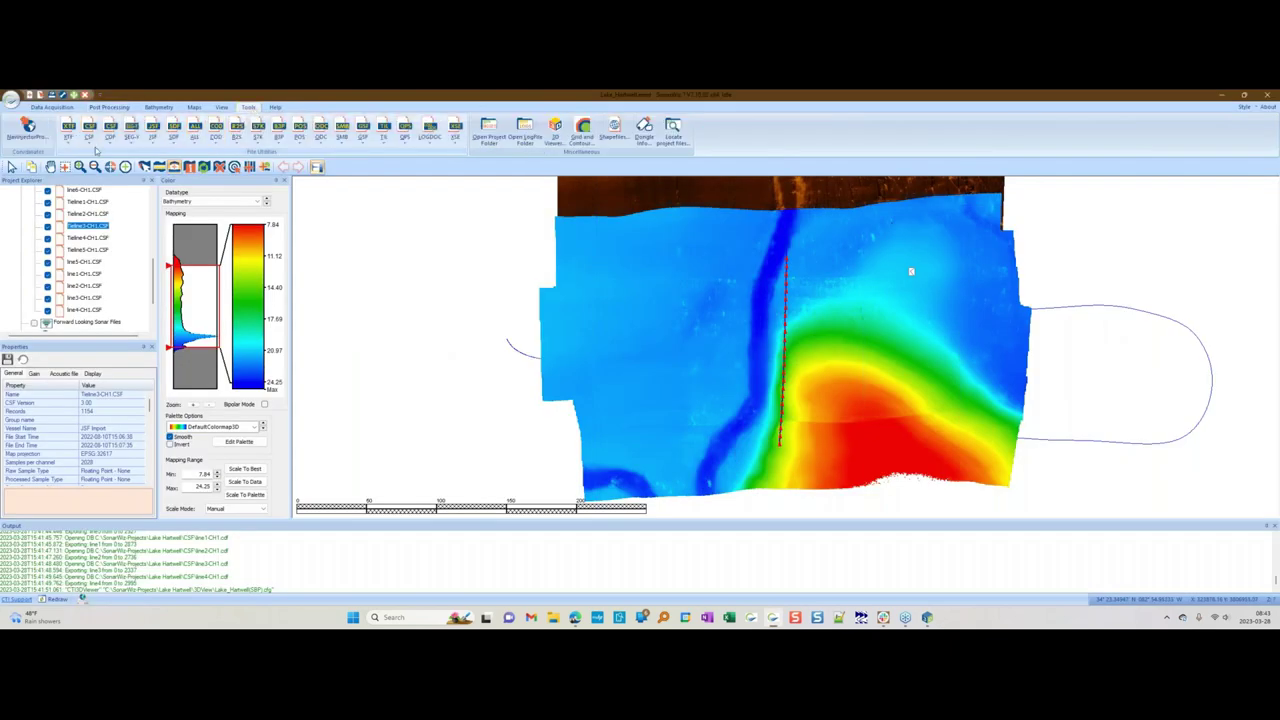
pyautogui.click(89, 130)
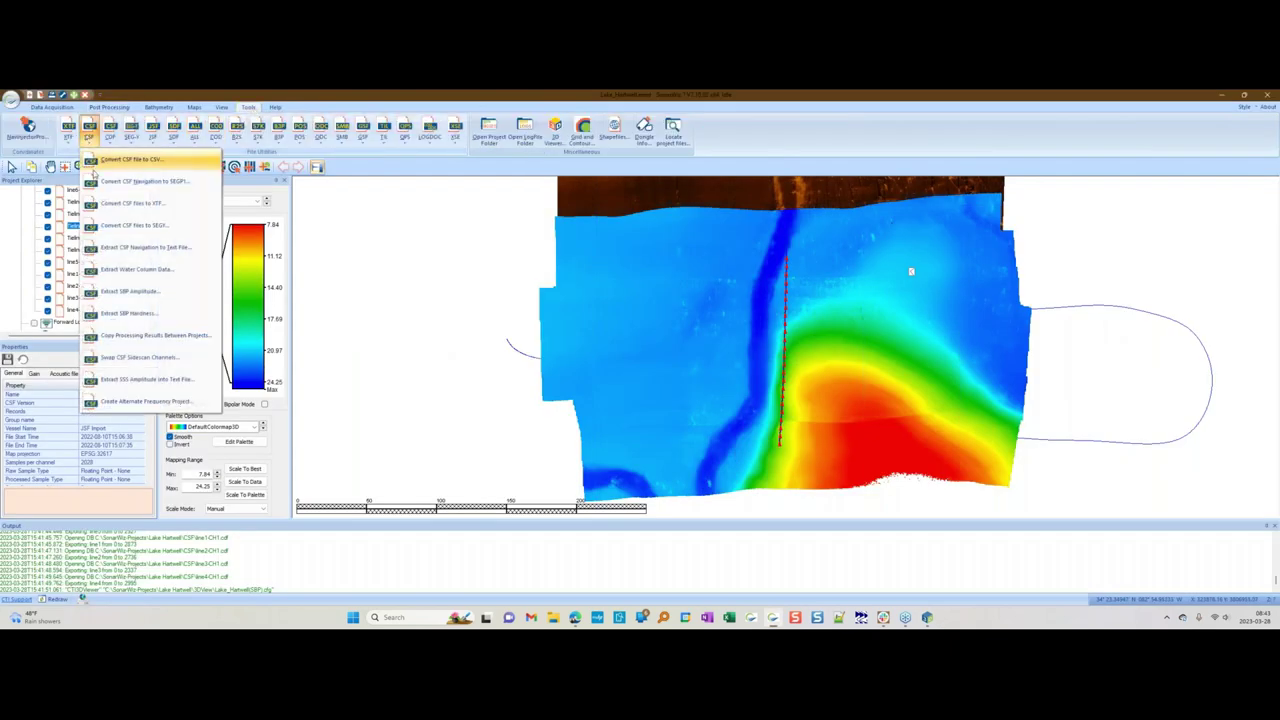
pyautogui.click(140, 270)
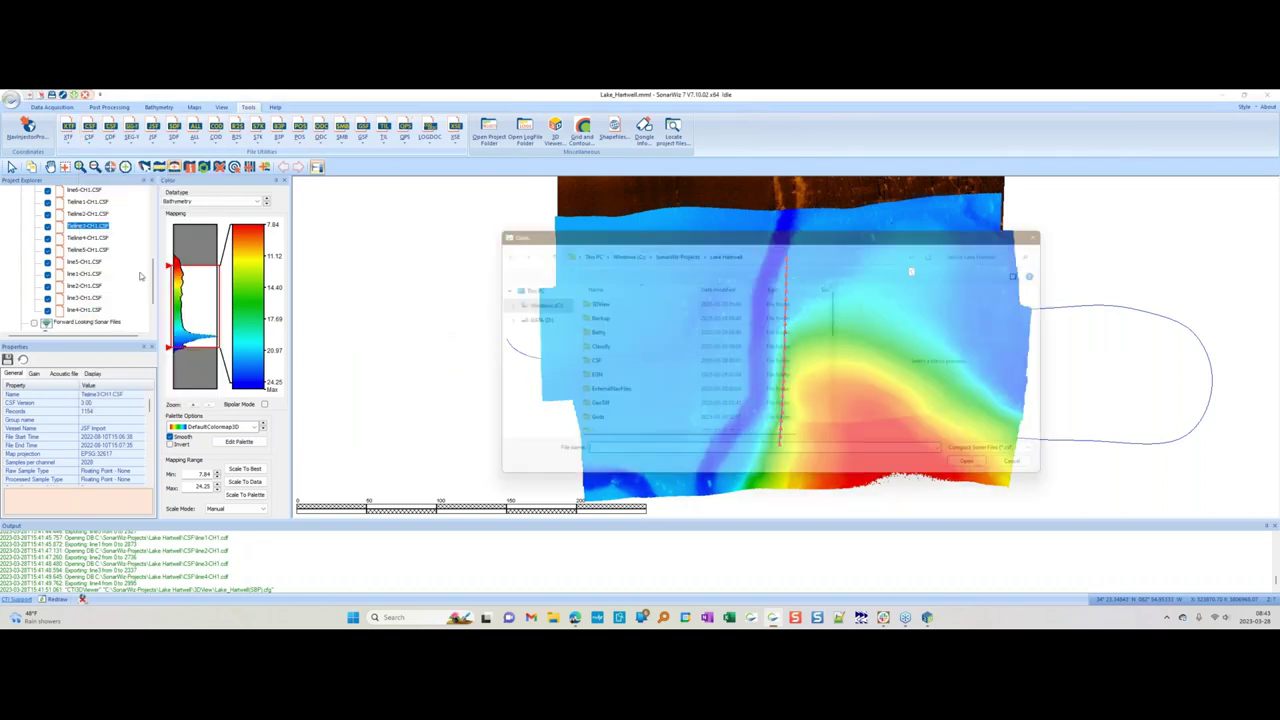
pyautogui.doubleClick(586, 364)
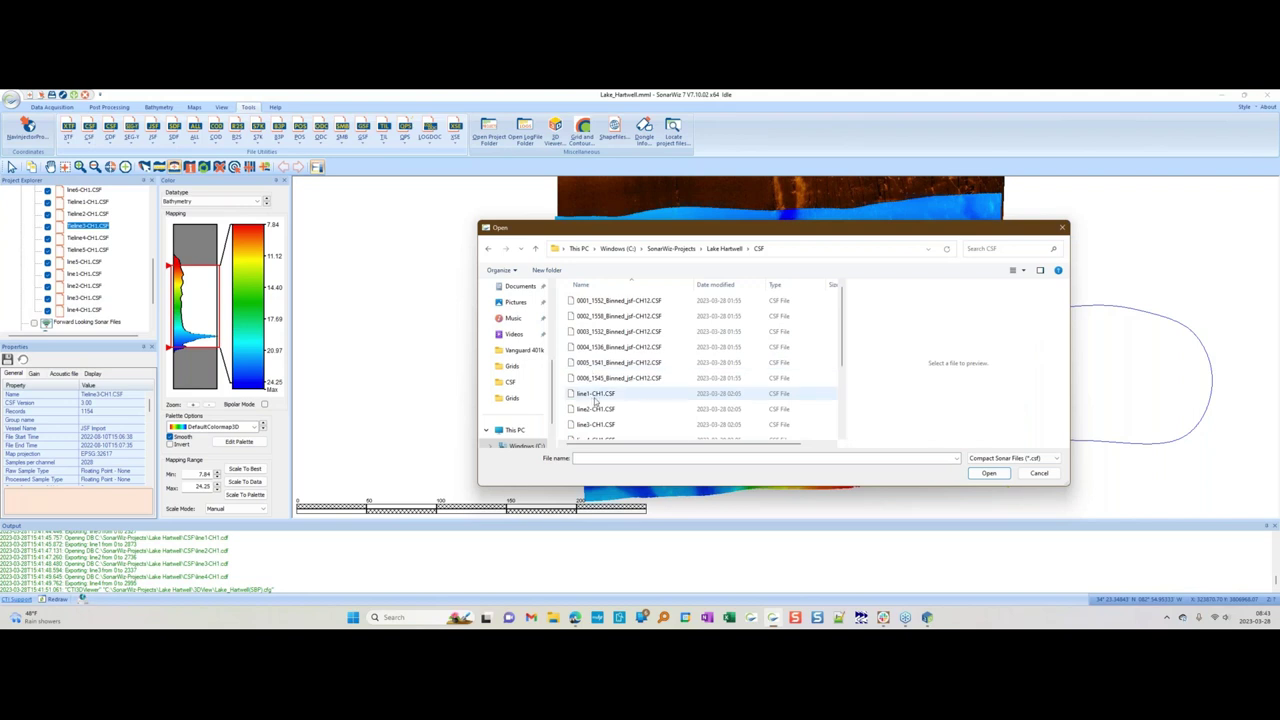
pyautogui.click(596, 396)
pyautogui.click(984, 473)
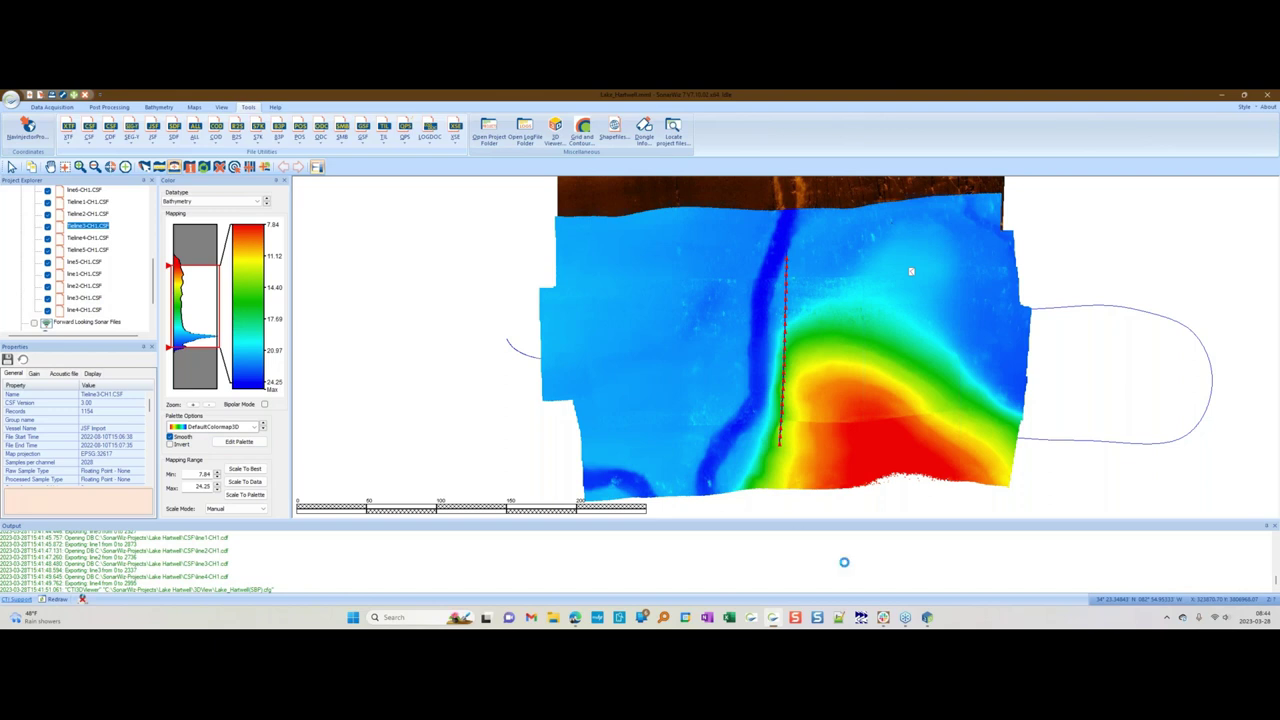
# - Switch back to the Chesapeake 3D Viewer and load the point file 0003_1532_Binned_jsf-CH12_PORT.XYZA from Bathy_Presentation's Lake Hartwell CSF folder
pyautogui.click(926, 618)
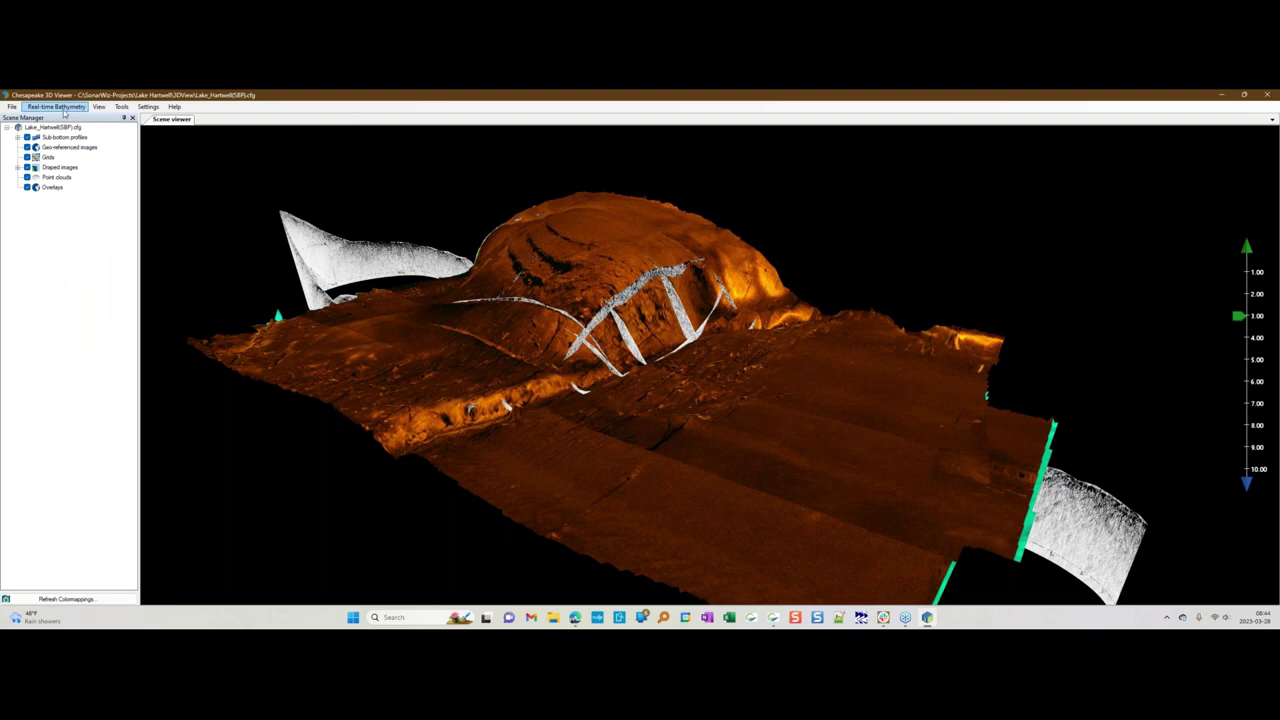
pyautogui.click(12, 107)
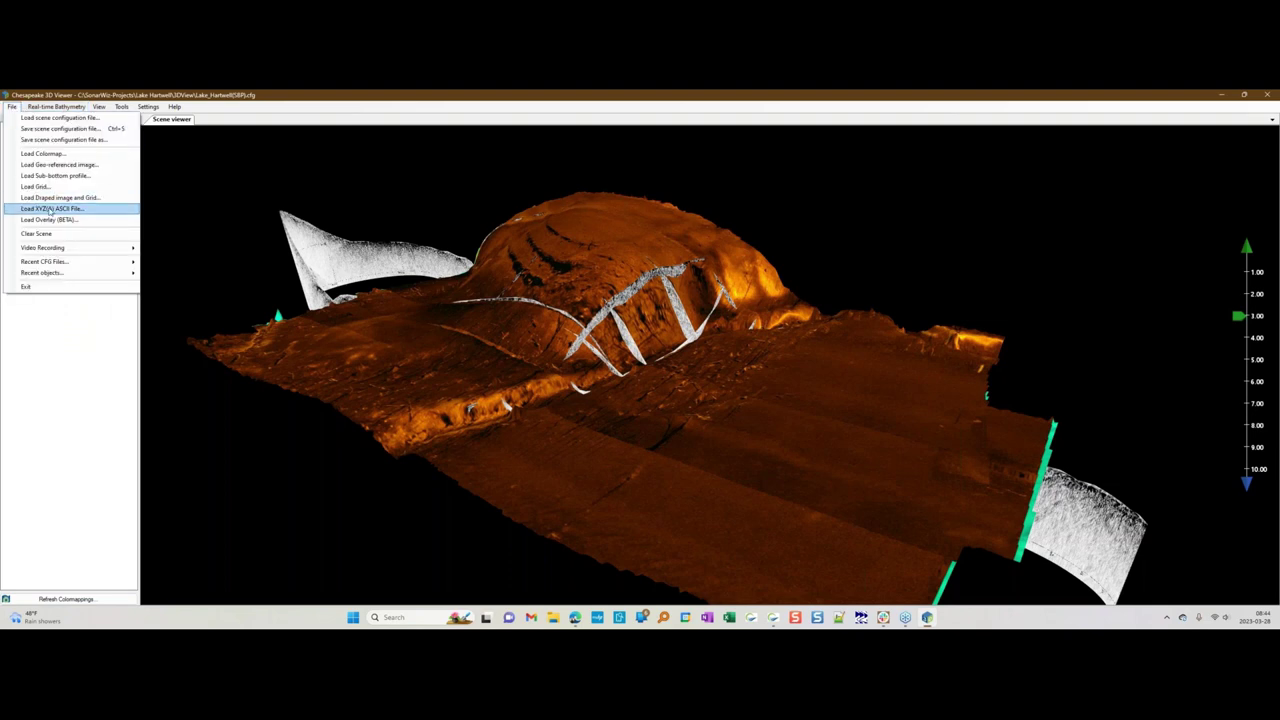
pyautogui.click(58, 209)
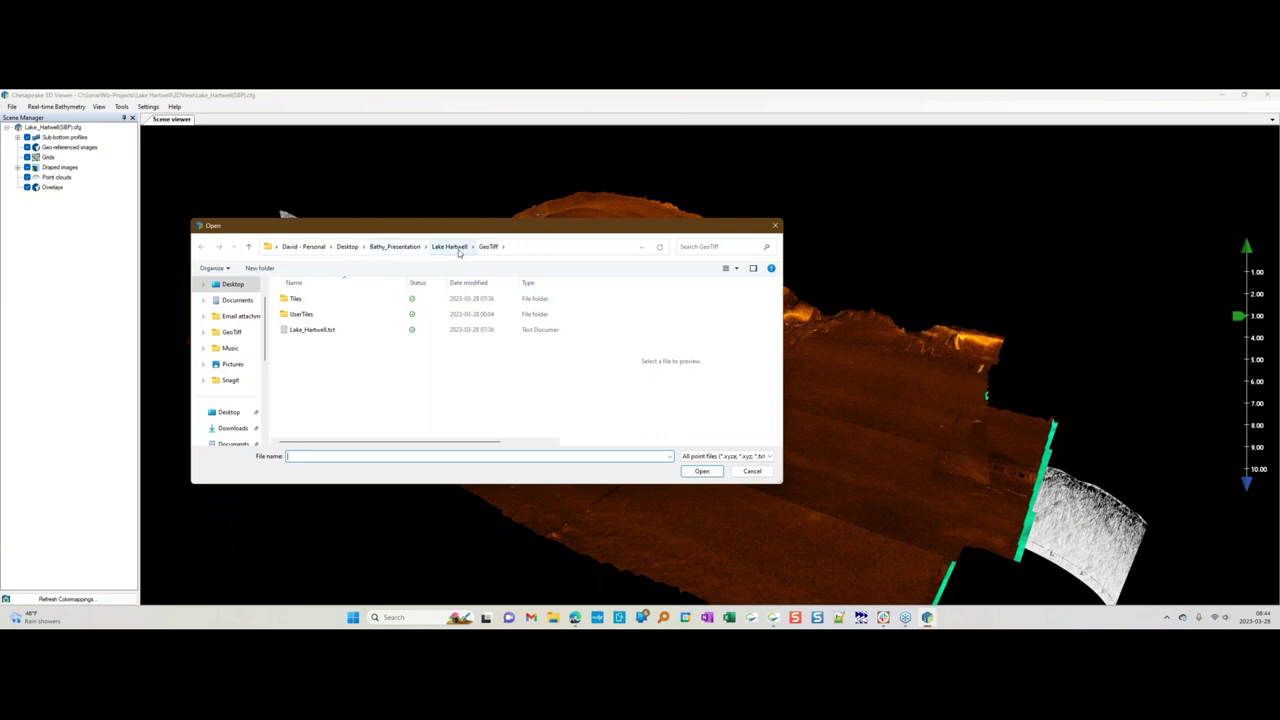
pyautogui.click(458, 250)
pyautogui.scroll(-5, 310, 330)
pyautogui.scroll(2, 297, 331)
pyautogui.scroll(-5, 297, 335)
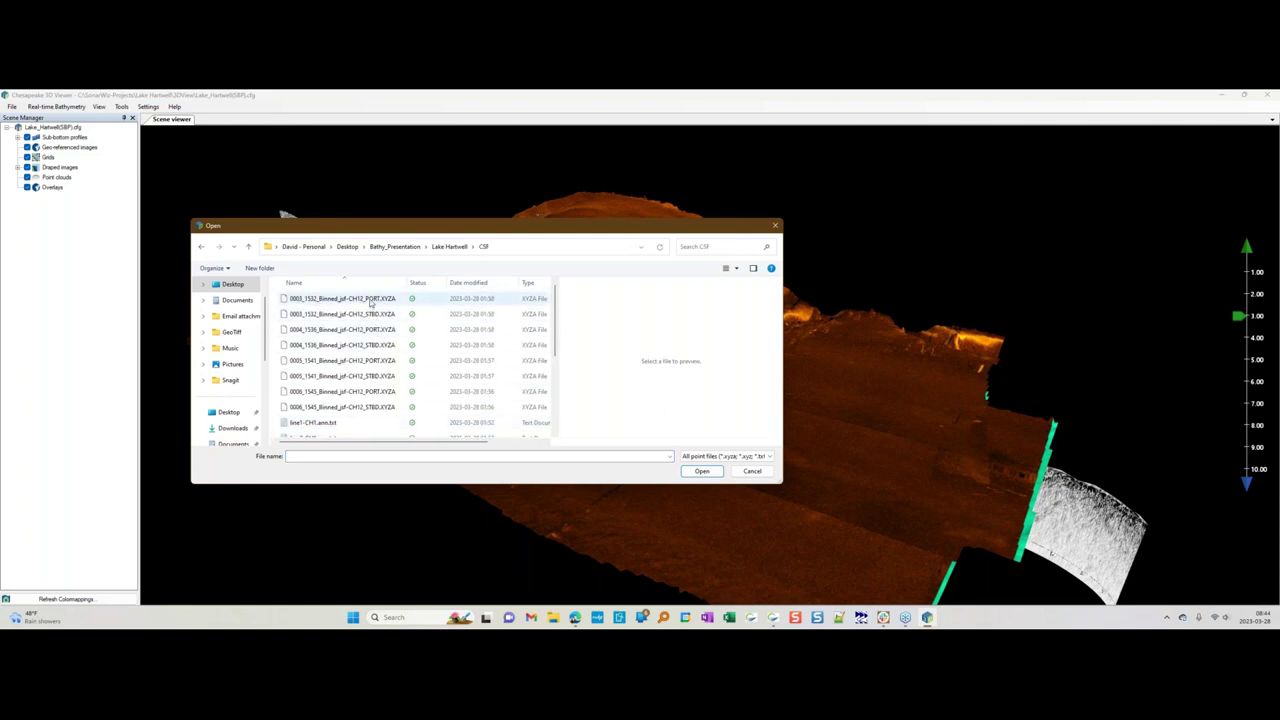
pyautogui.click(371, 300)
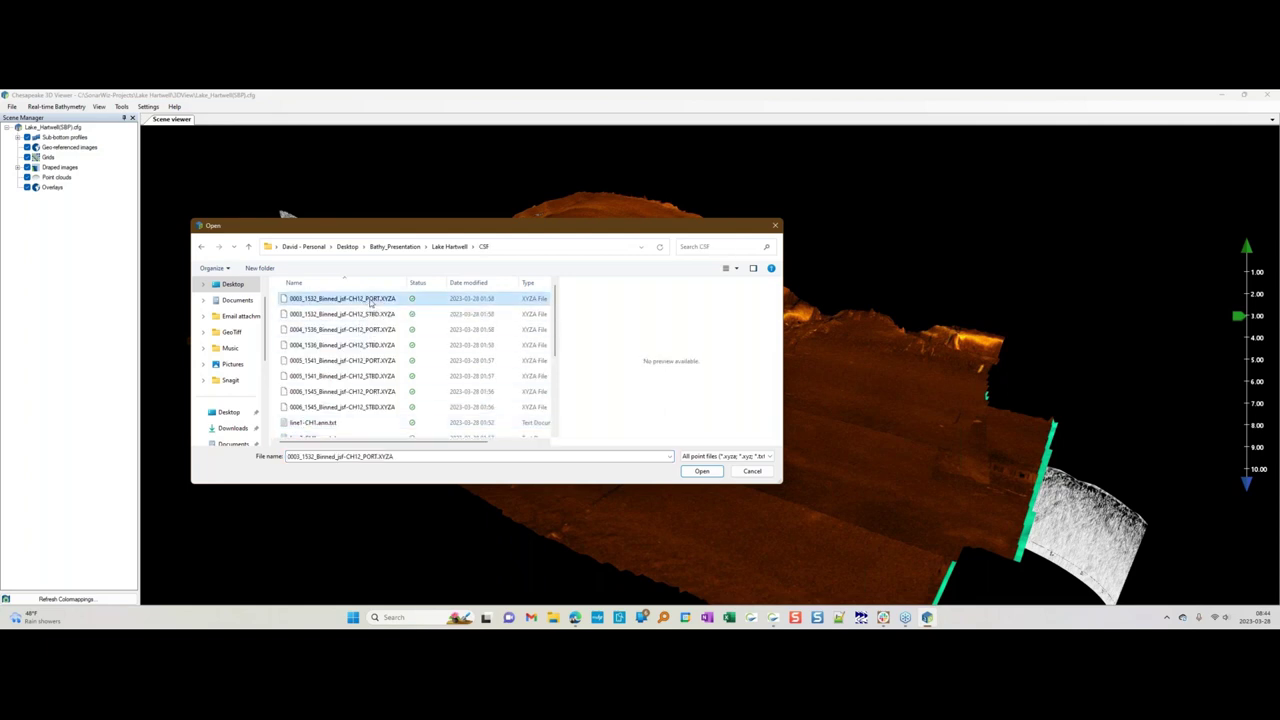
pyautogui.click(380, 289)
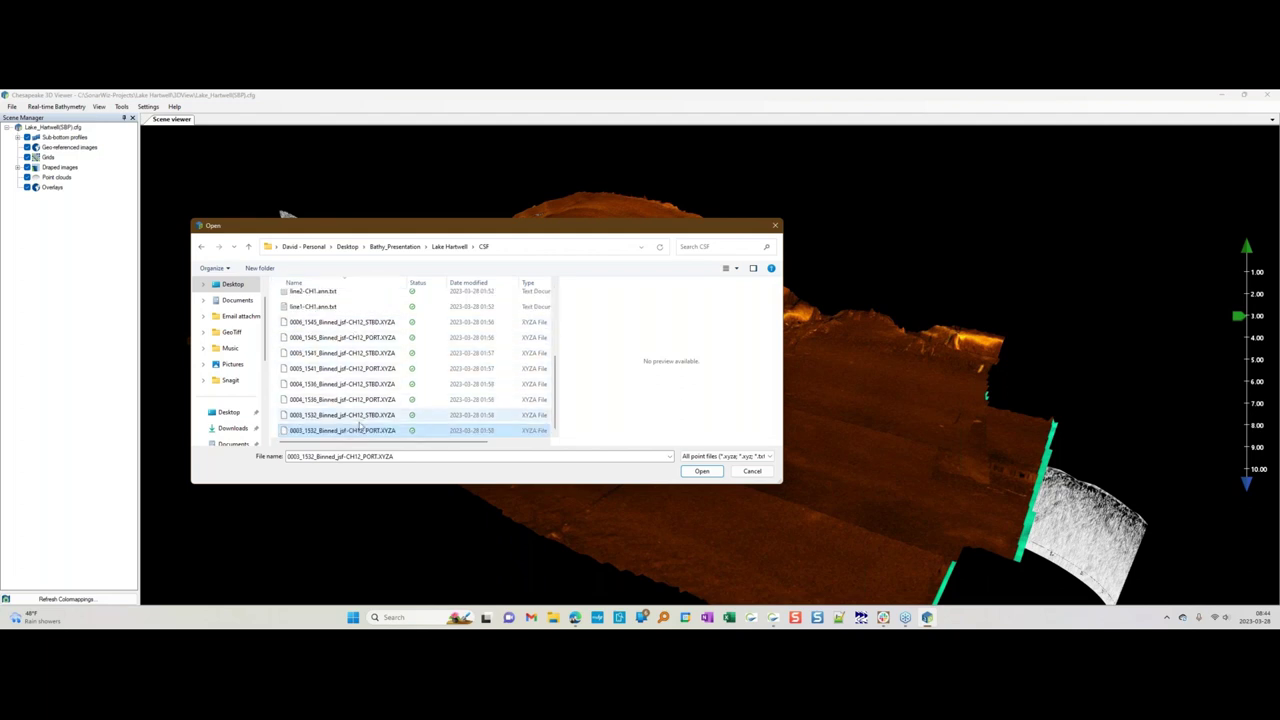
pyautogui.click(700, 471)
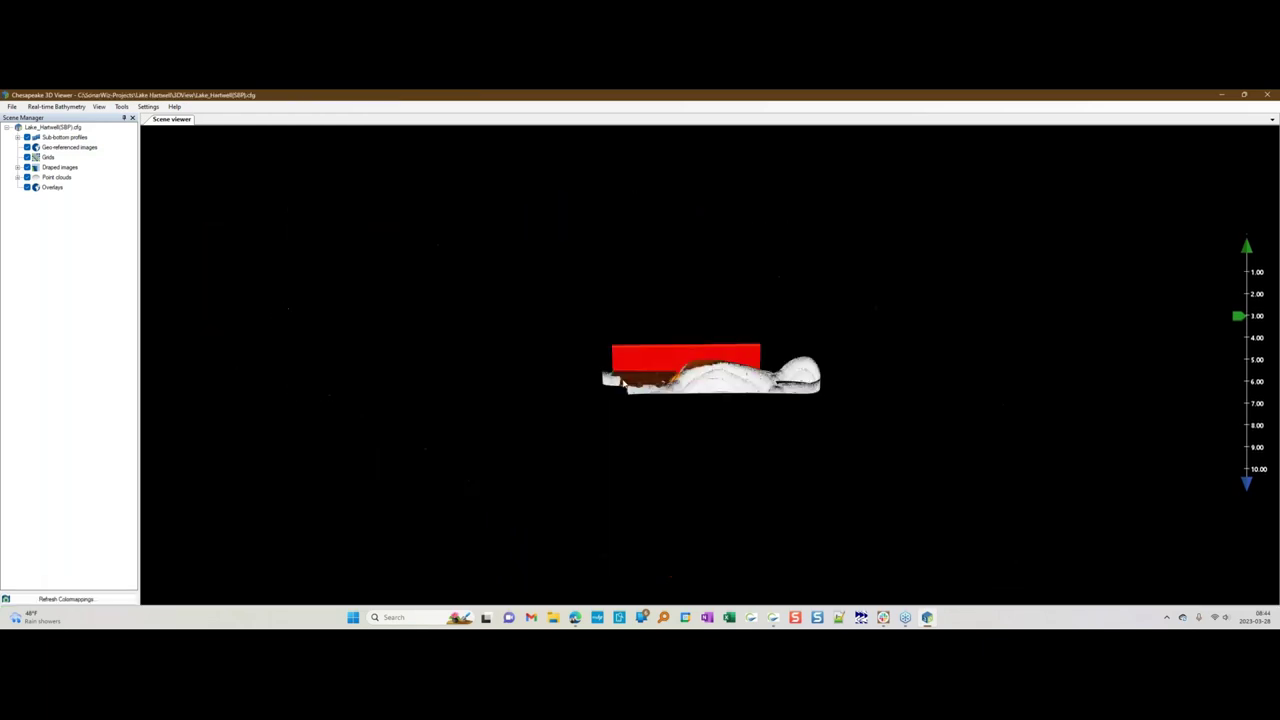
# - Choose the MattBronze colormap preset for the 0003_1532_Binned_jsf-CH12_PORT.XYZA point cloud
pyautogui.moveTo(625, 358); pyautogui.dragTo(565, 361)
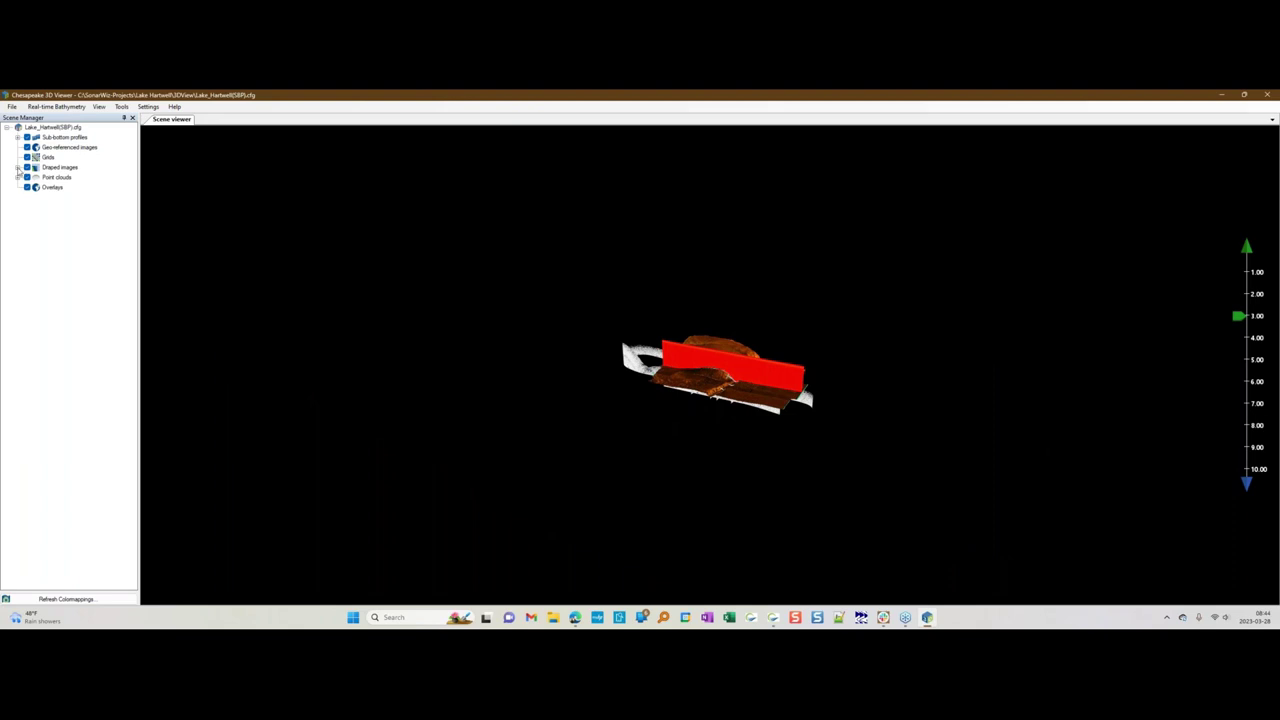
pyautogui.click(17, 177)
pyautogui.click(62, 187)
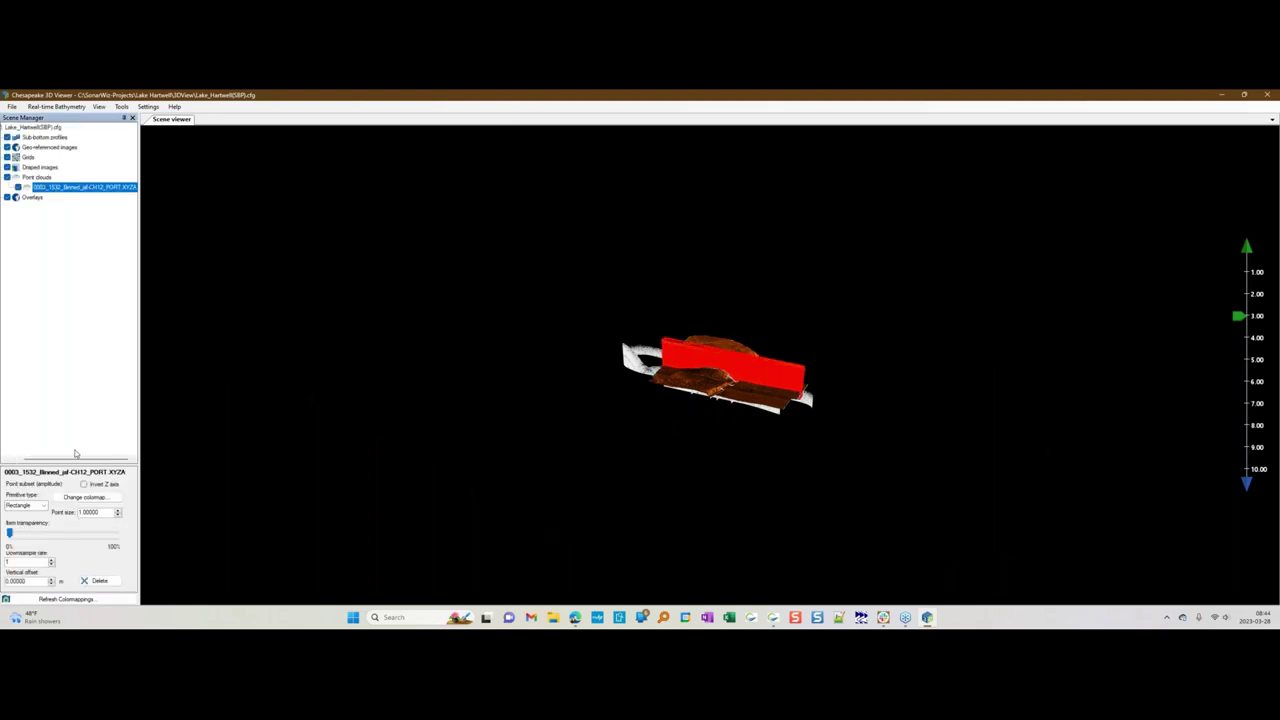
pyautogui.click(86, 498)
pyautogui.click(607, 281)
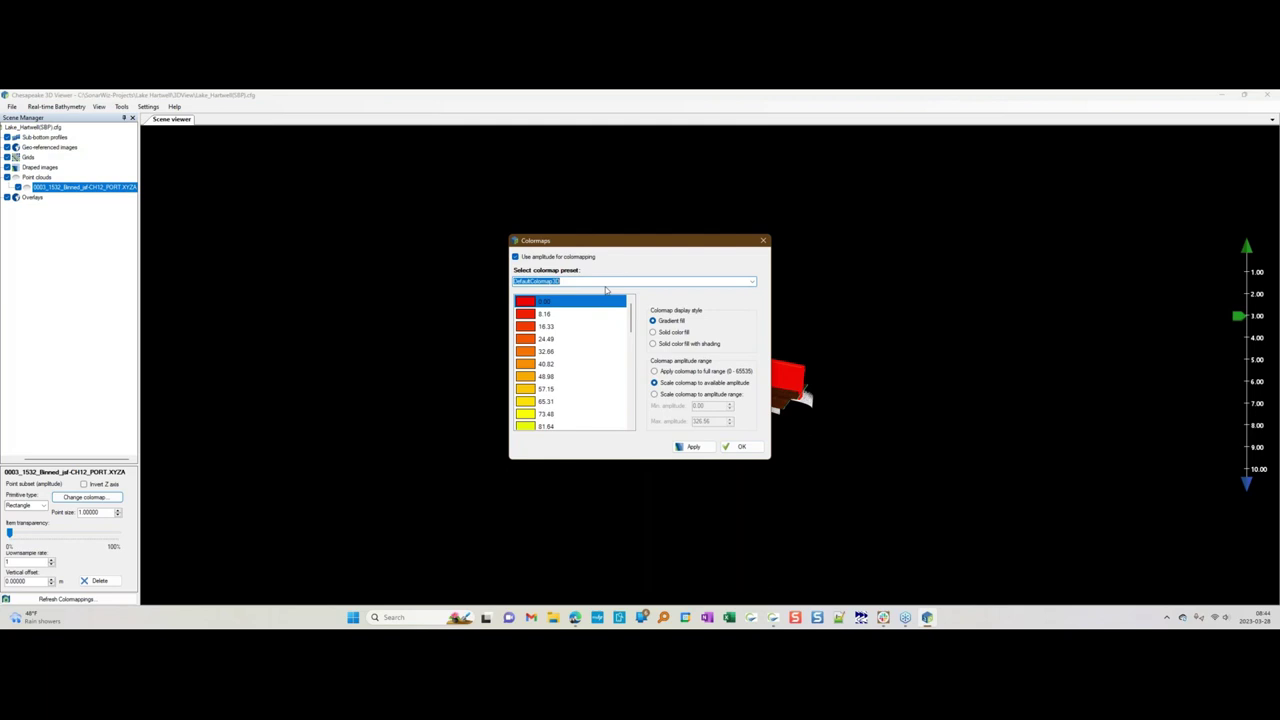
pyautogui.click(753, 281)
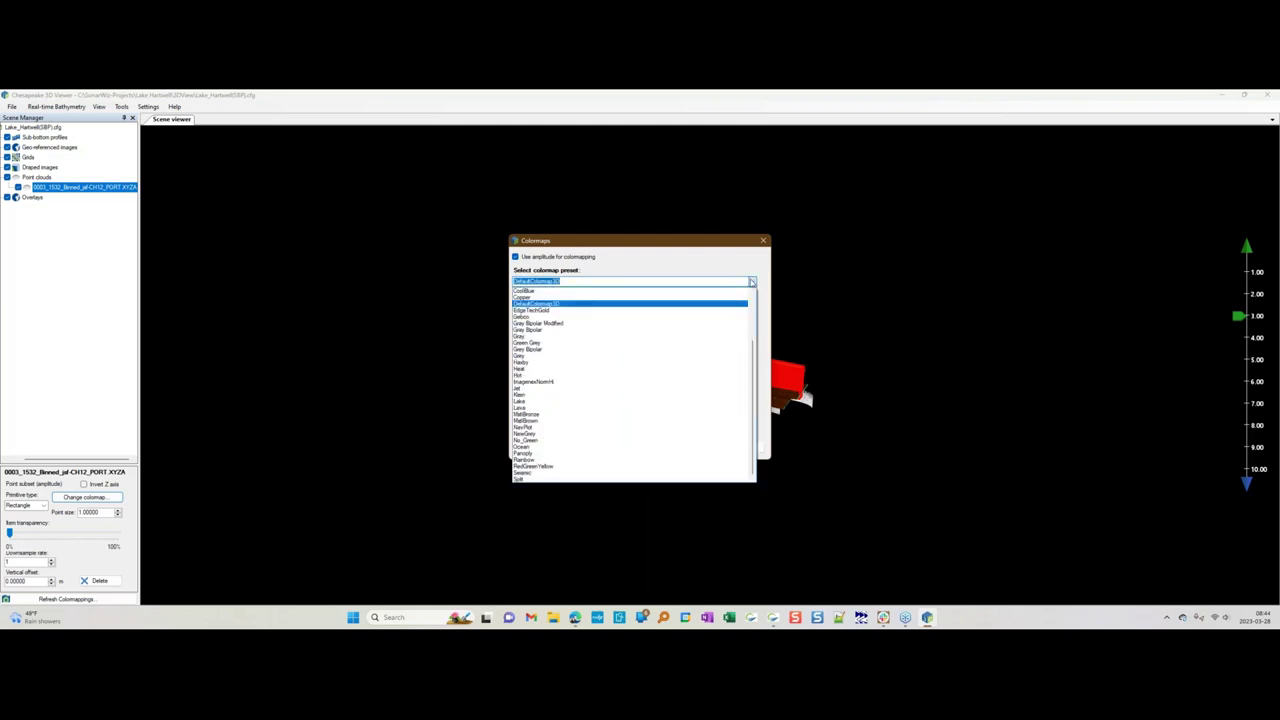
pyautogui.click(644, 415)
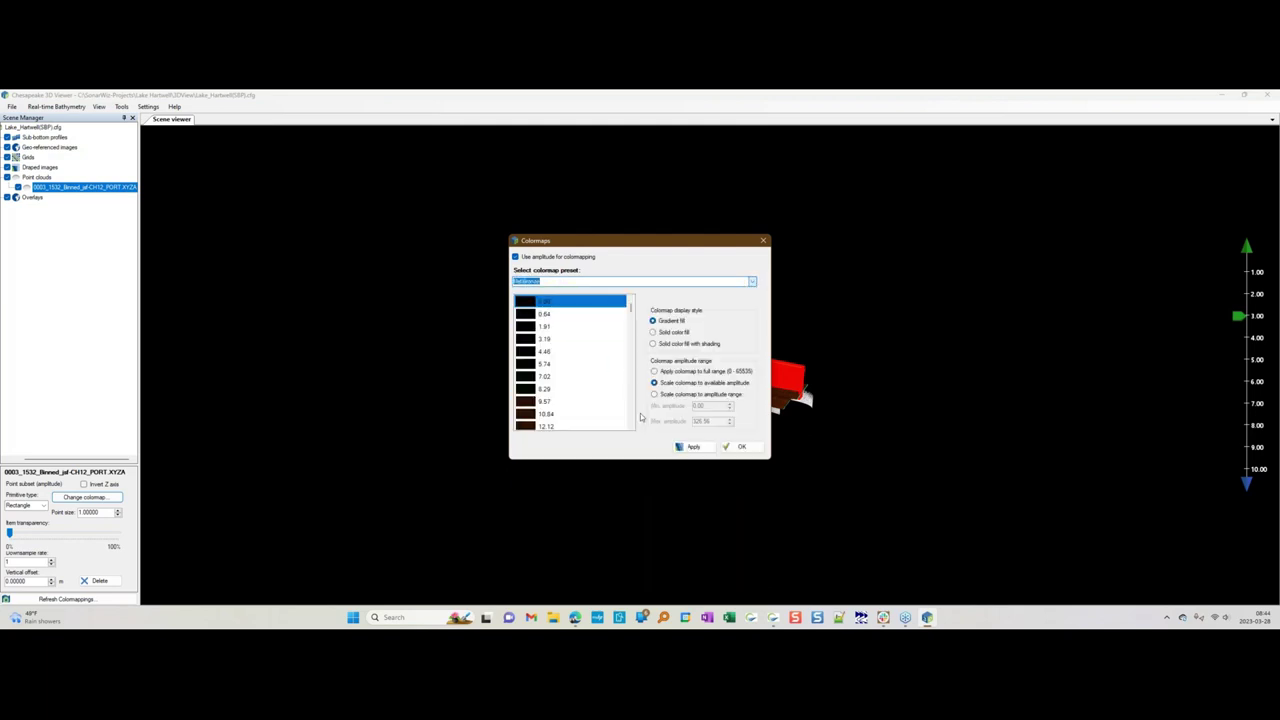
# - Scale the point cloud's colormap to an amplitude range with a maximum of 100 and apply it
pyautogui.click(689, 396)
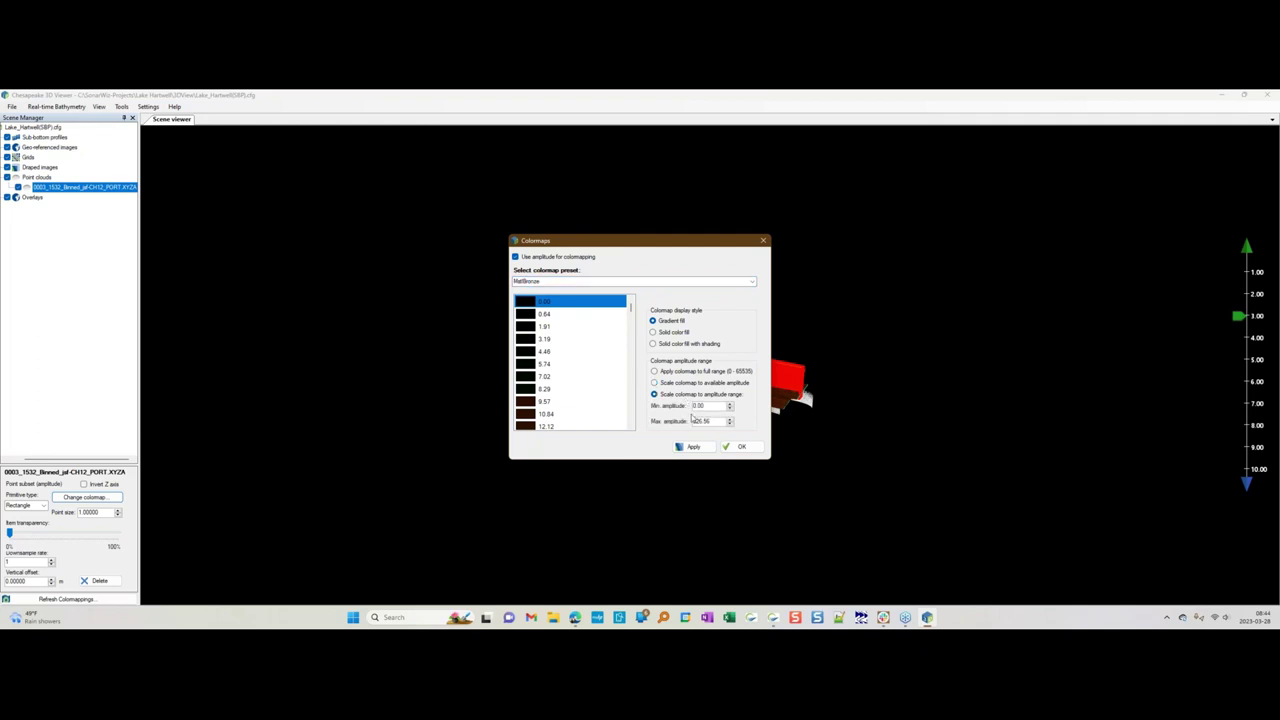
pyautogui.moveTo(713, 423); pyautogui.dragTo(661, 424)
pyautogui.write('100')
pyautogui.click(688, 447)
pyautogui.moveTo(636, 243); pyautogui.dragTo(411, 271)
pyautogui.click(513, 475)
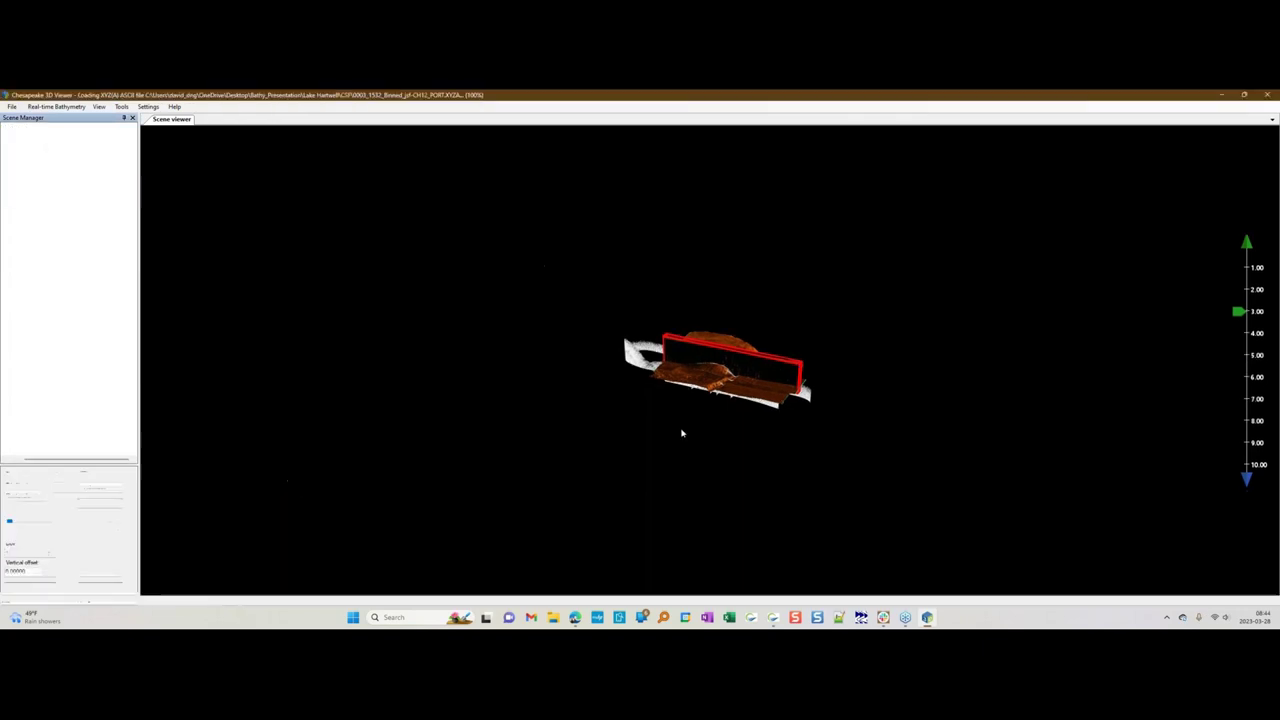
# - Examine the water column points rising above the draped lakebed, together with the sub-bottom profiles, from close range and several angles
pyautogui.scroll(3, 728, 398)
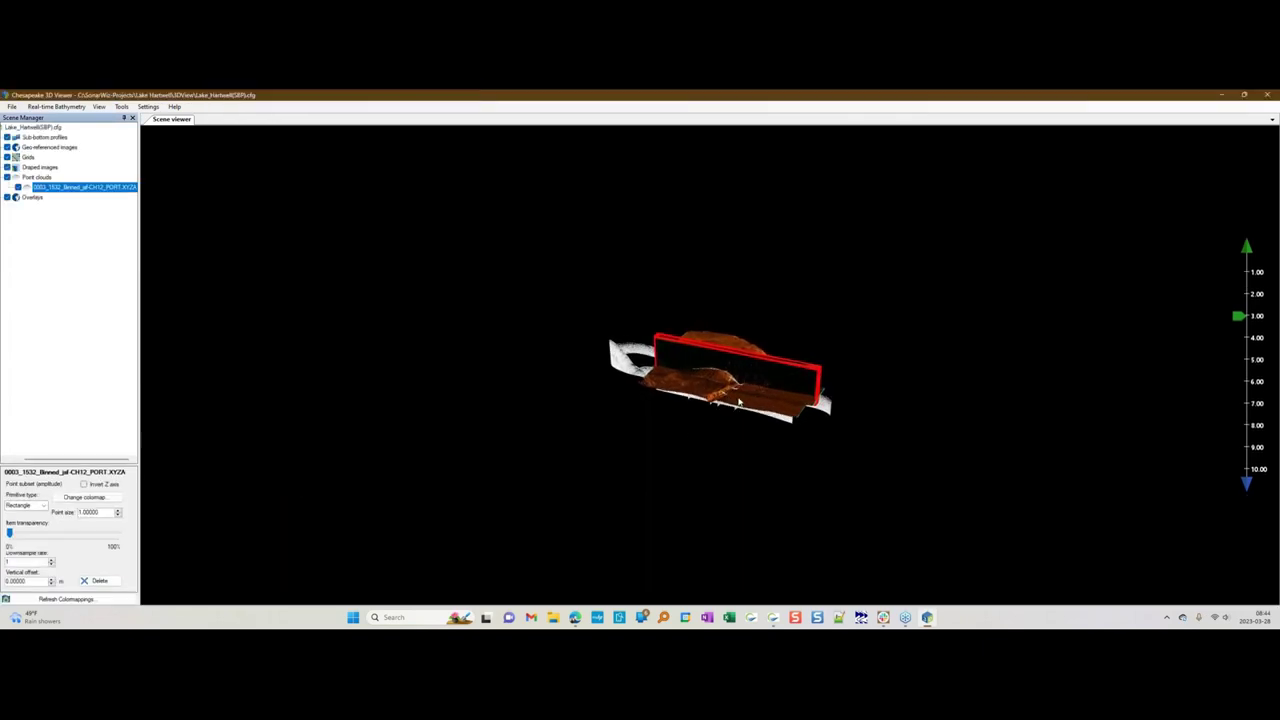
pyautogui.moveTo(739, 402); pyautogui.dragTo(750, 371)
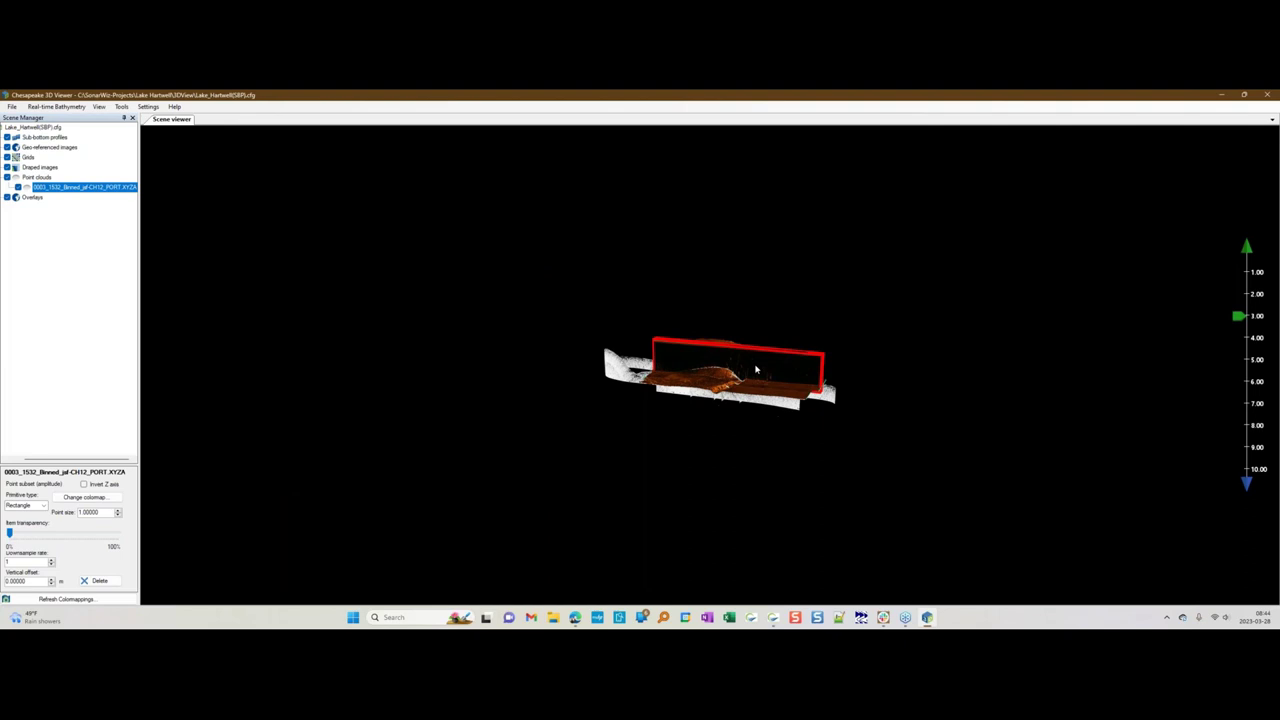
pyautogui.scroll(2, 756, 370)
pyautogui.scroll(5, 756, 370)
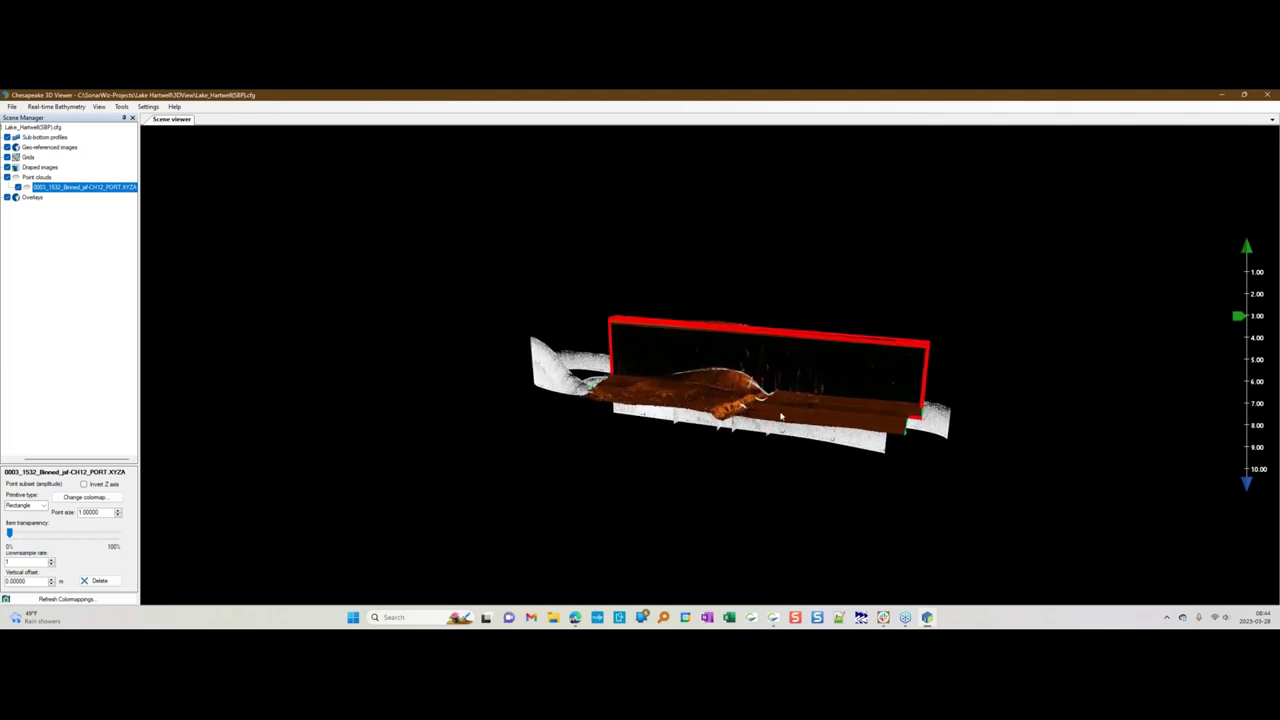
pyautogui.scroll(5, 790, 405)
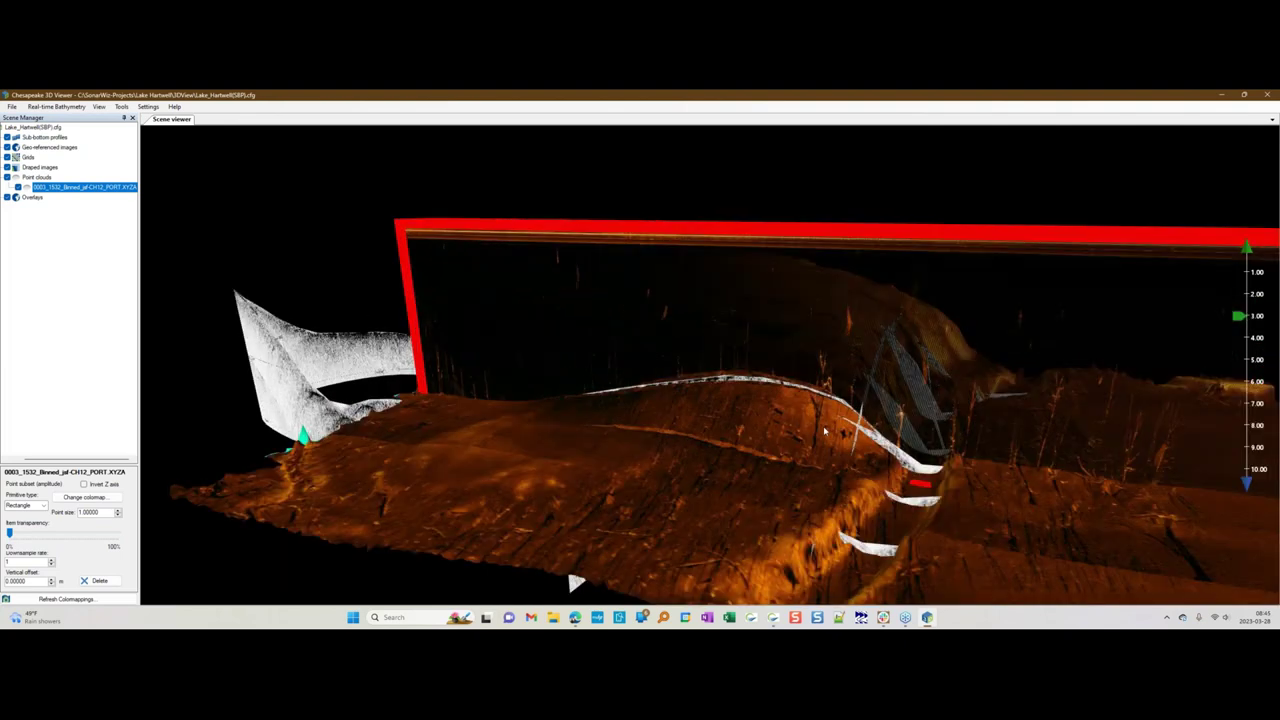
pyautogui.scroll(4, 747, 381)
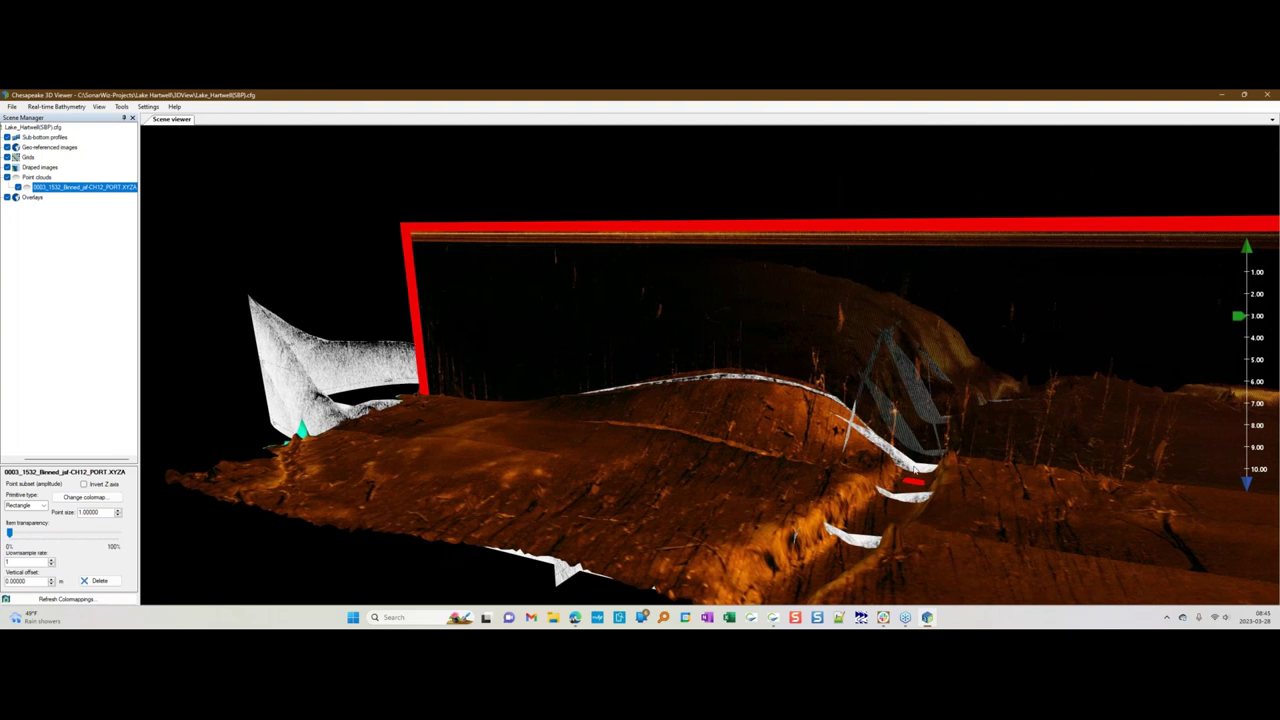
pyautogui.moveTo(712, 402); pyautogui.dragTo(606, 365)
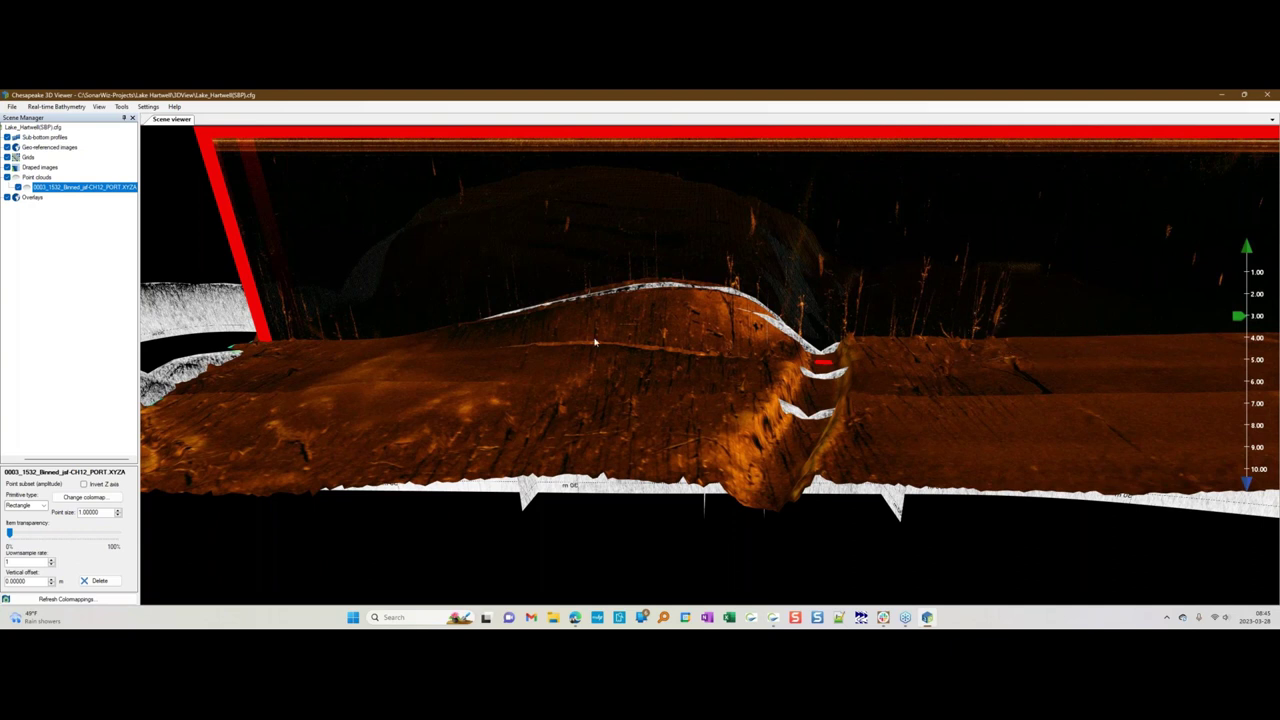
pyautogui.moveTo(755, 362); pyautogui.dragTo(916, 296)
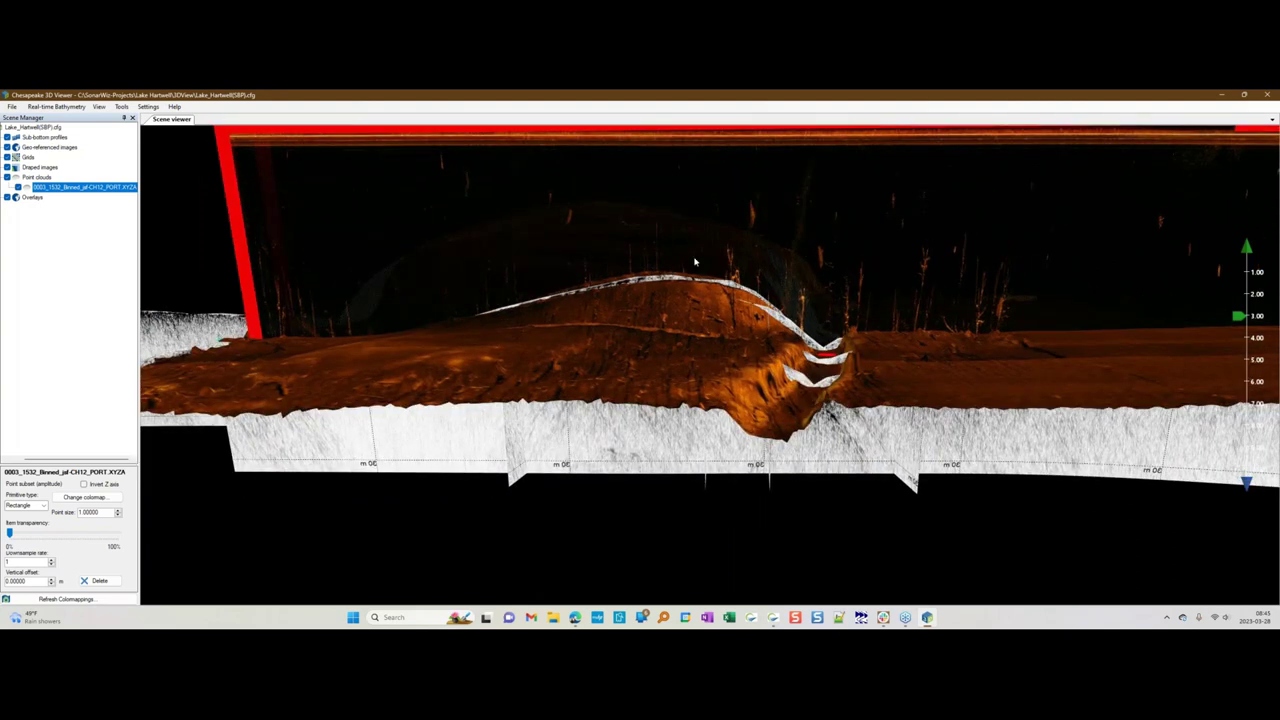
pyautogui.moveTo(497, 300); pyautogui.dragTo(753, 294)
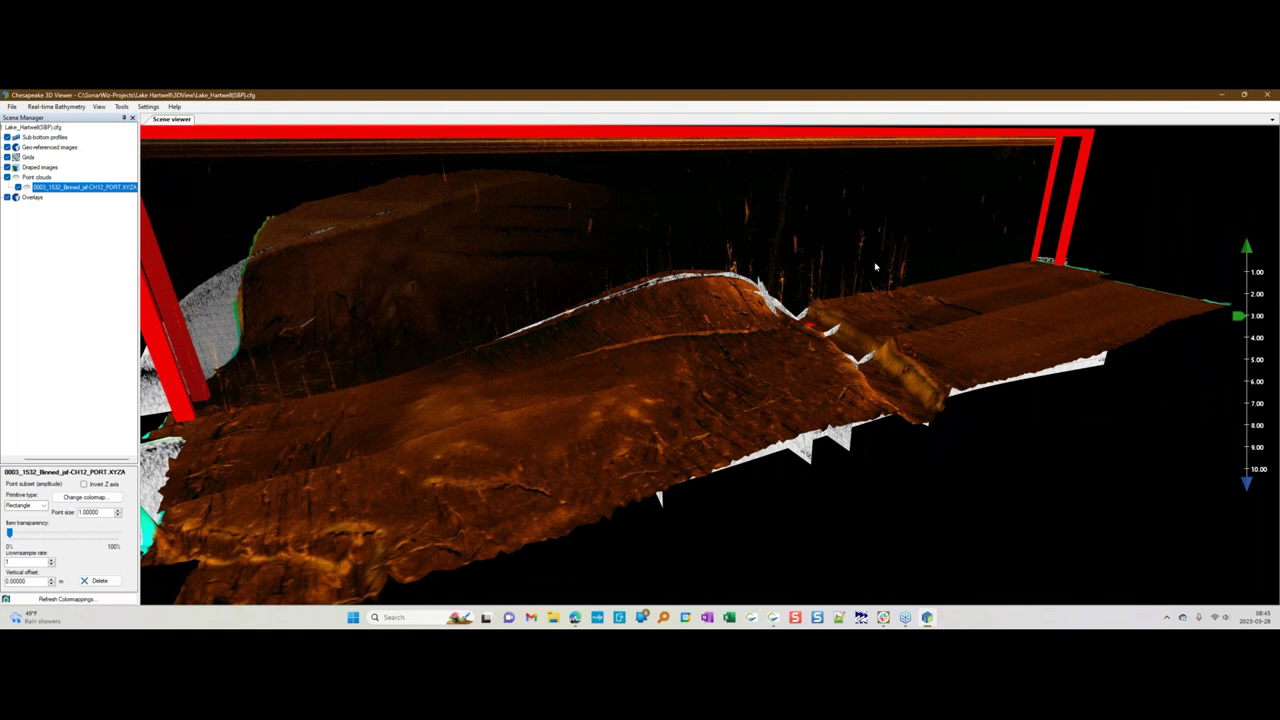
pyautogui.moveTo(583, 370); pyautogui.dragTo(648, 361)
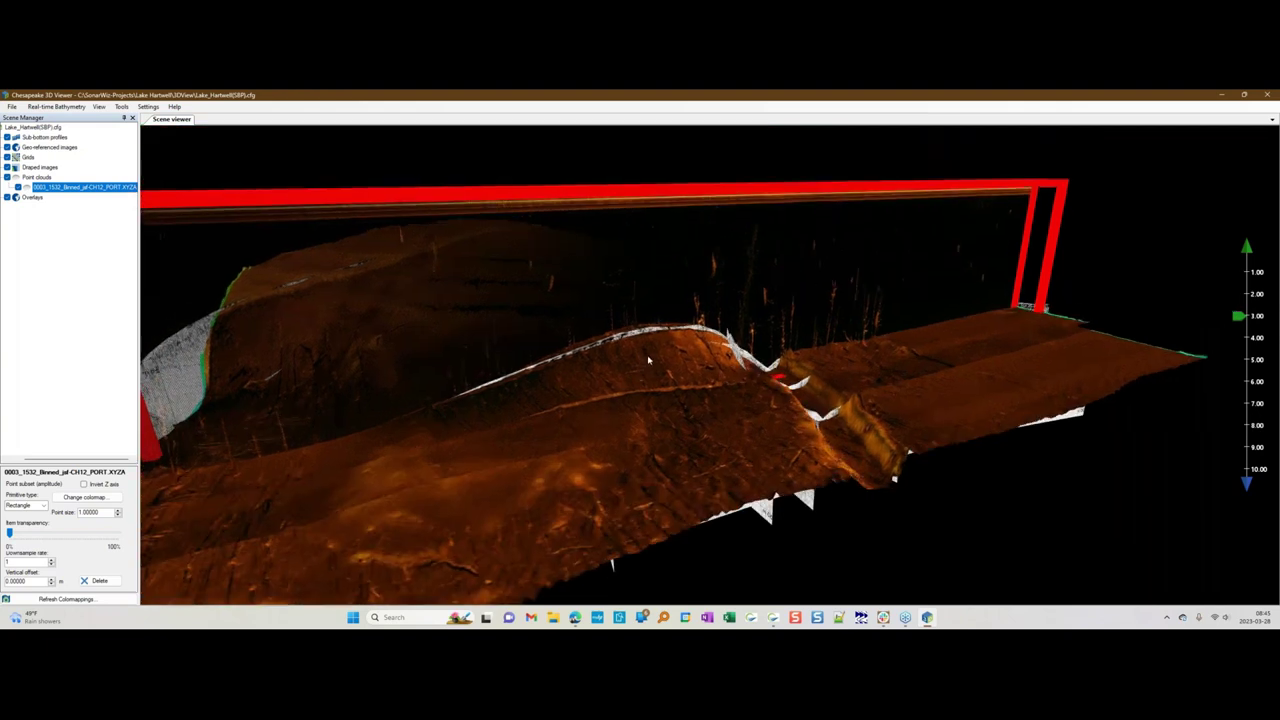
pyautogui.moveTo(611, 565); pyautogui.dragTo(481, 417)
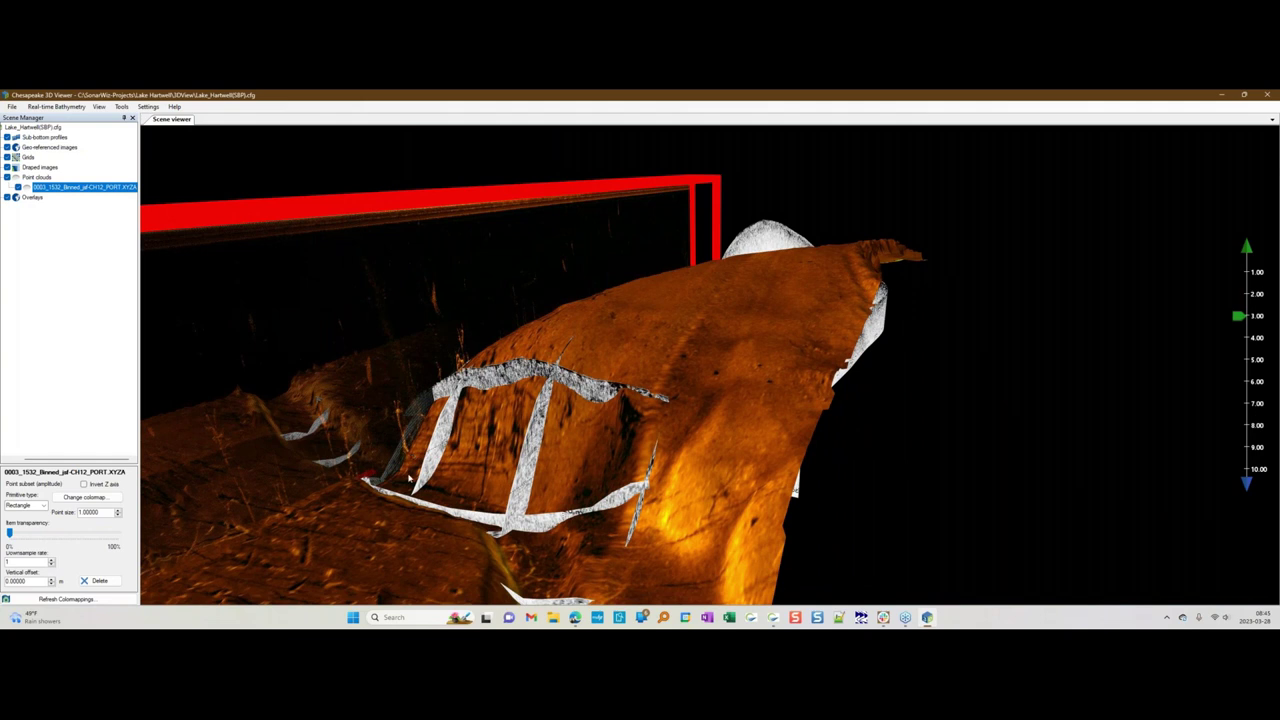
pyautogui.moveTo(388, 516); pyautogui.dragTo(674, 494)
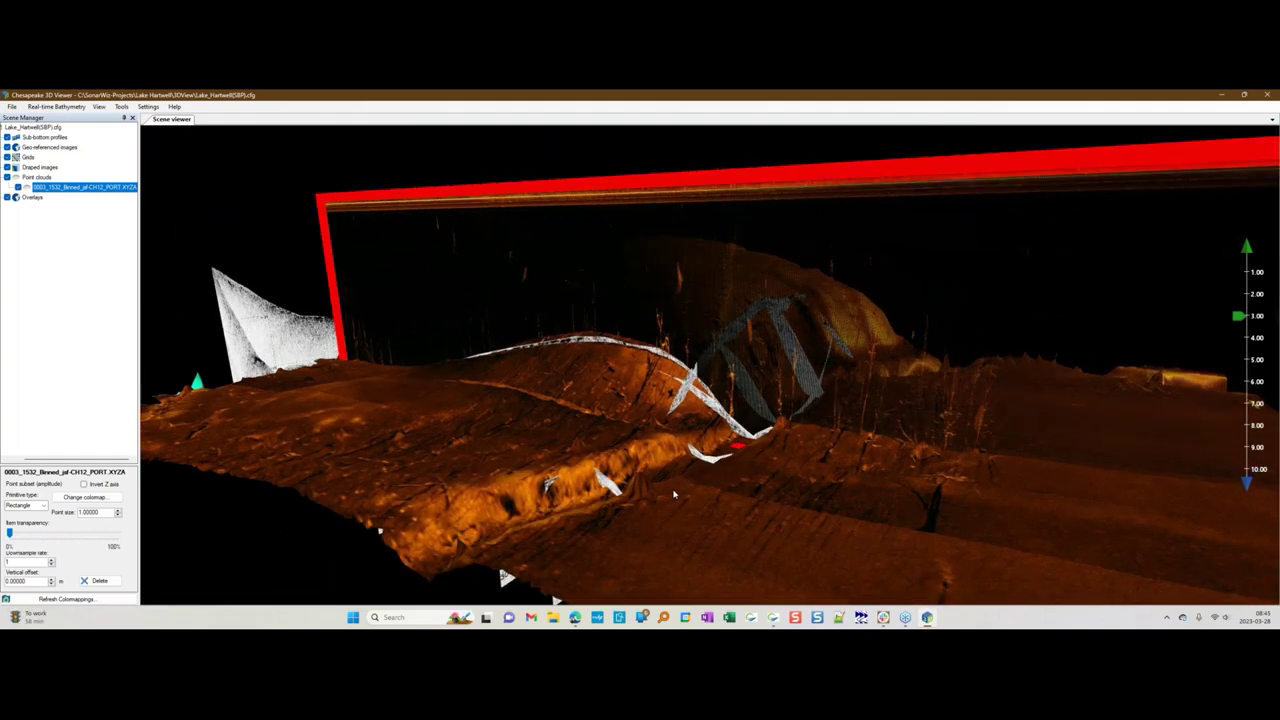
pyautogui.hotkey('alt', 'Tab')
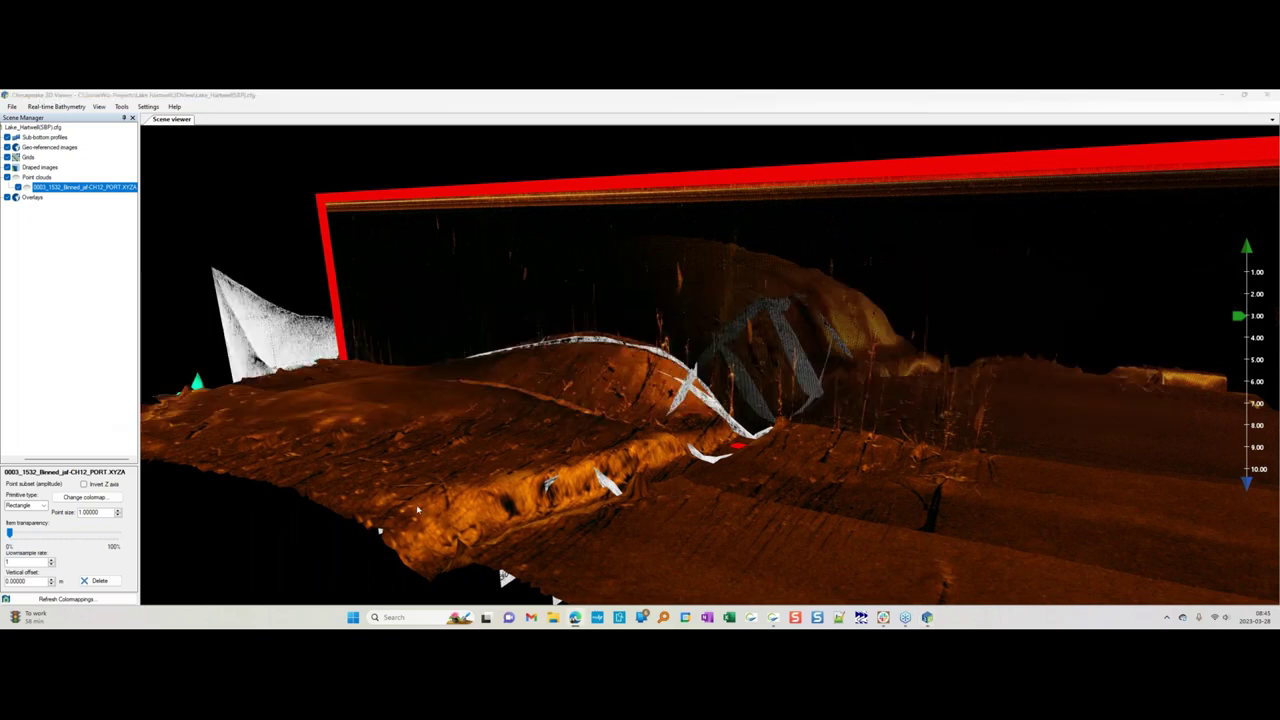